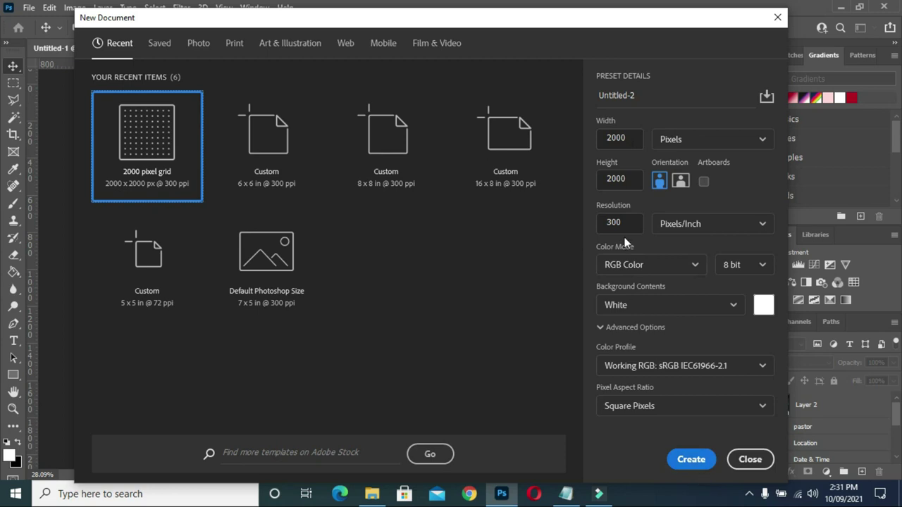
Step: Create a blank white 2000 × 2000 px, 300 ppi RGB document
click(691, 459)
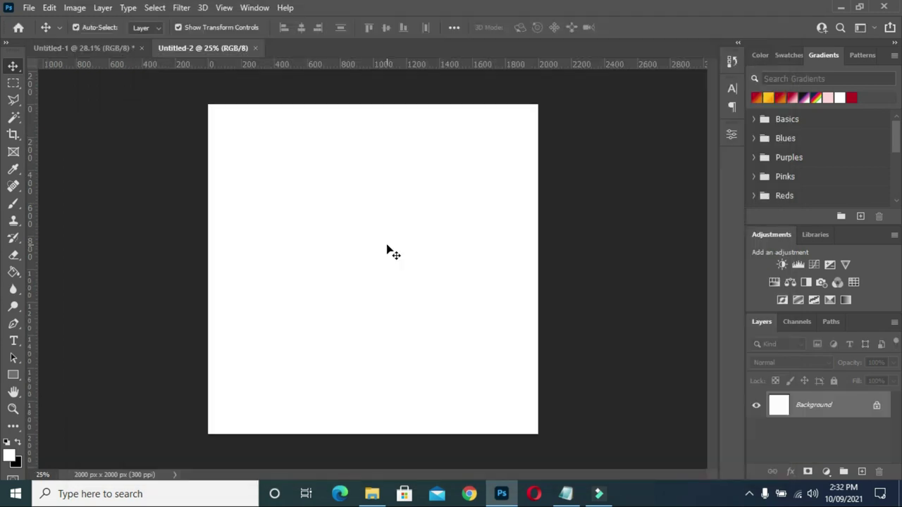
Step: Add a Gradient Fill layer and copy the first gradient colour code from the flyer notes
click(827, 472)
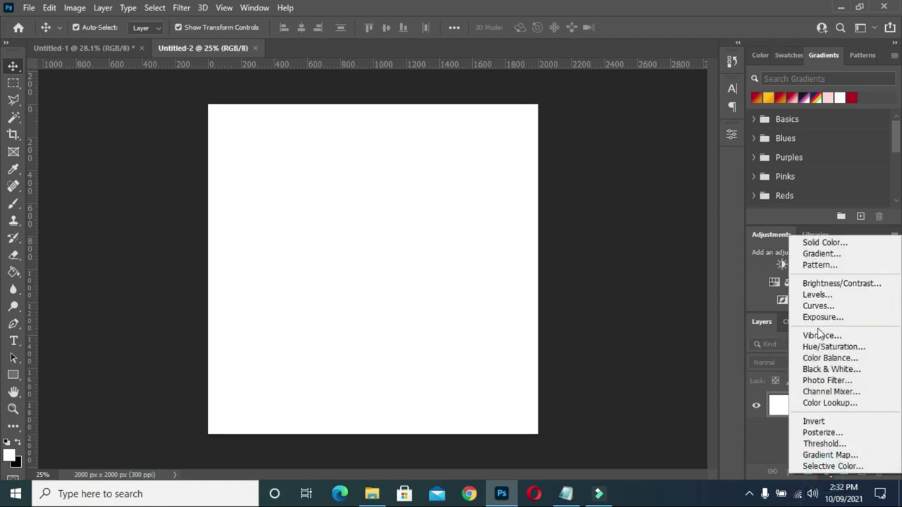
click(819, 254)
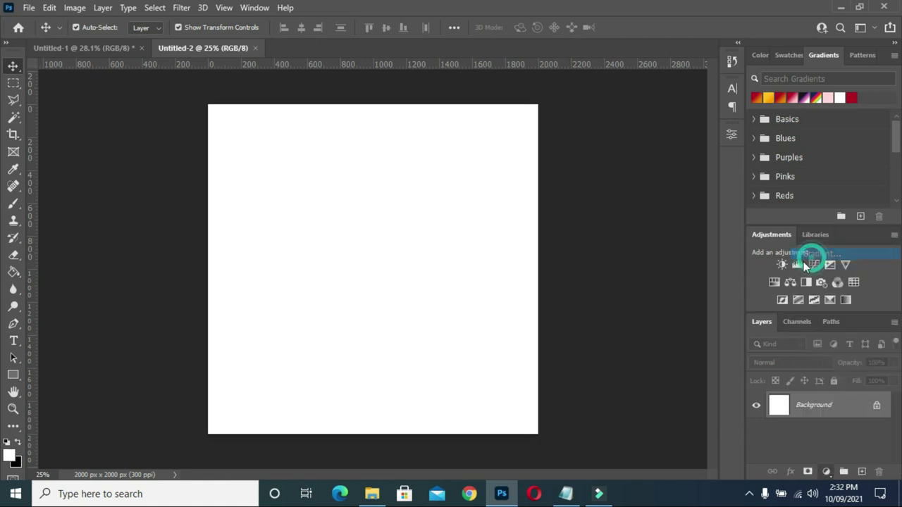
click(565, 493)
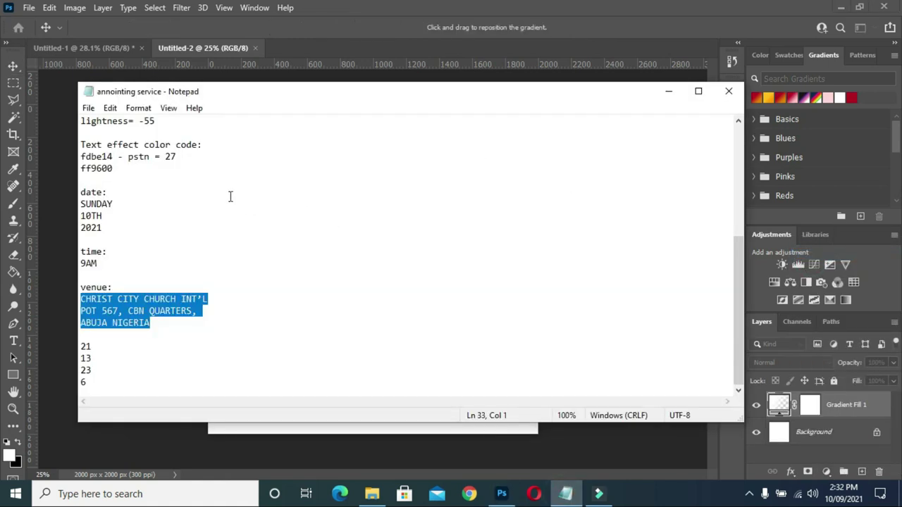
scroll(218, 205, up, 6)
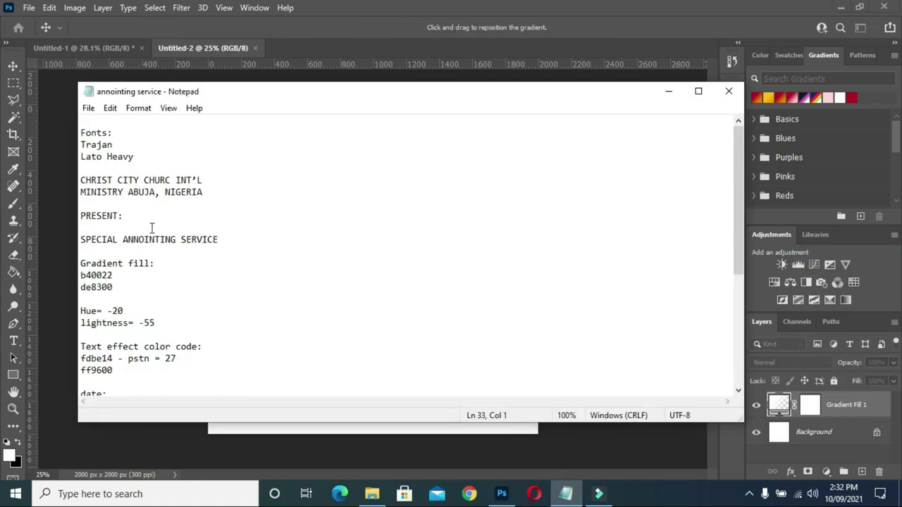
drag(112, 276, 83, 277)
click(672, 92)
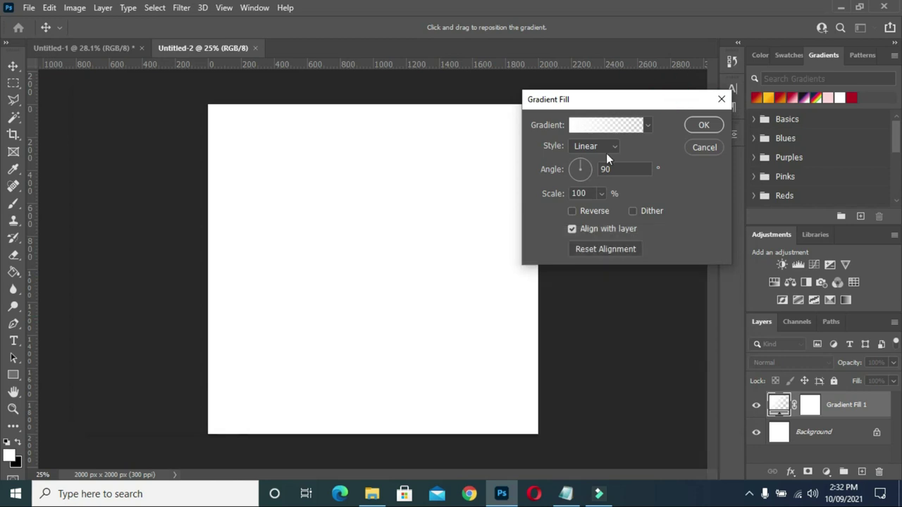
Step: Set the gradient's left colour stop to crimson #b40022
click(606, 126)
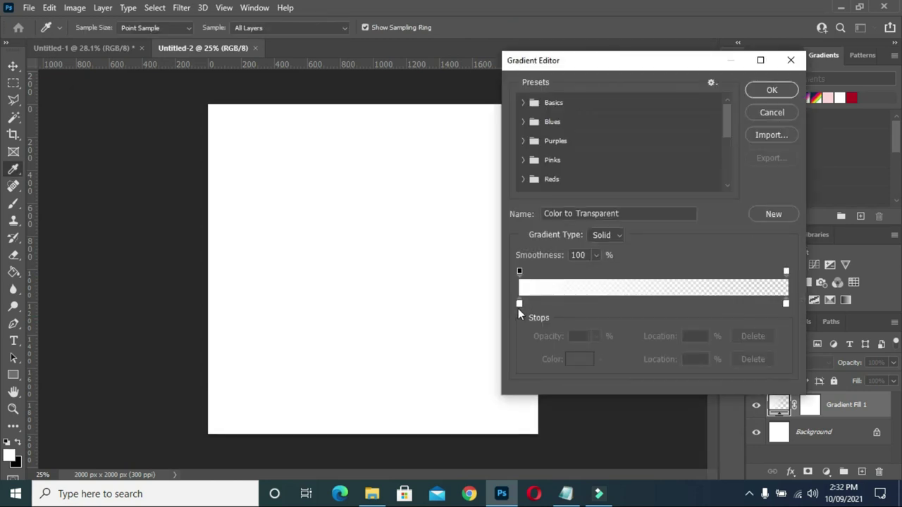
click(519, 303)
click(579, 359)
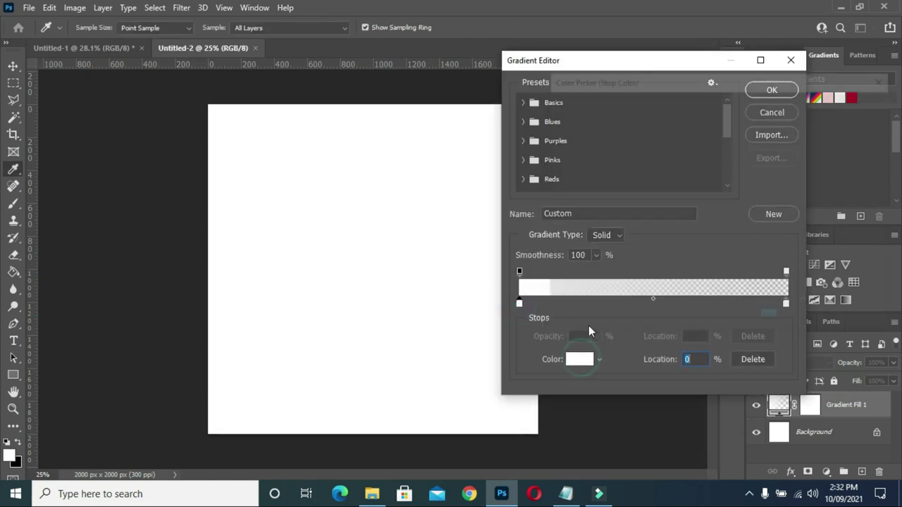
text(b40022)
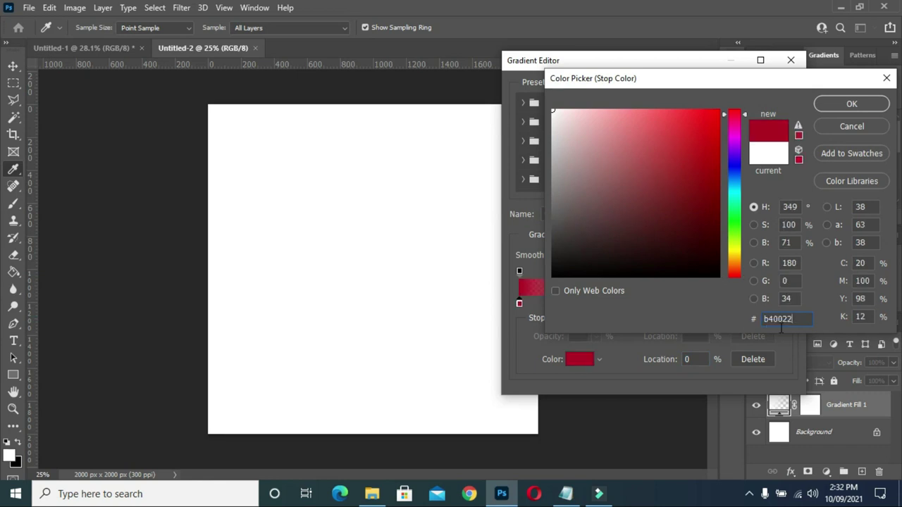
click(848, 104)
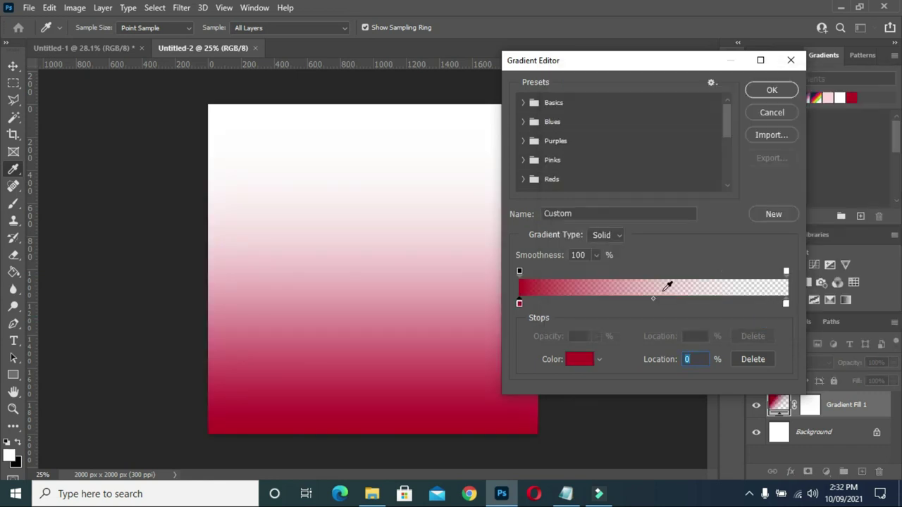
Step: Set the right stop to orange #de8300 at 100% opacity and accept the gradient
click(786, 302)
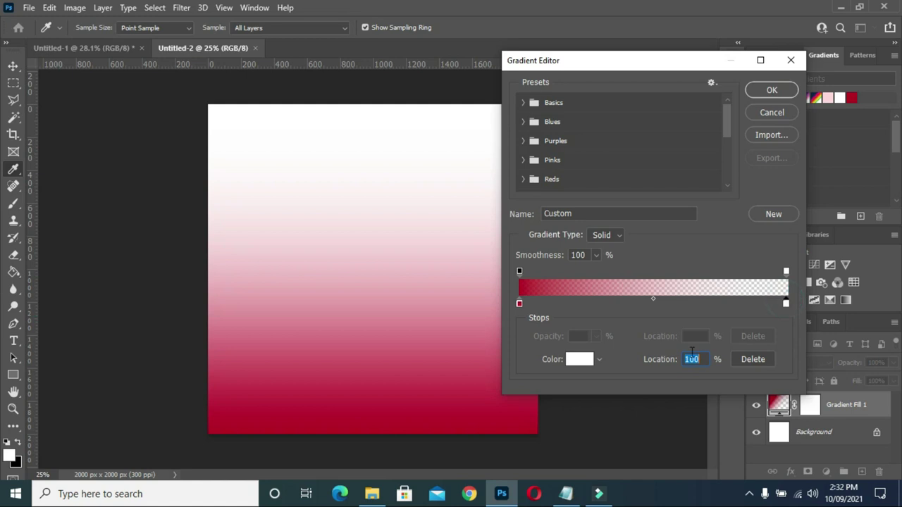
click(576, 360)
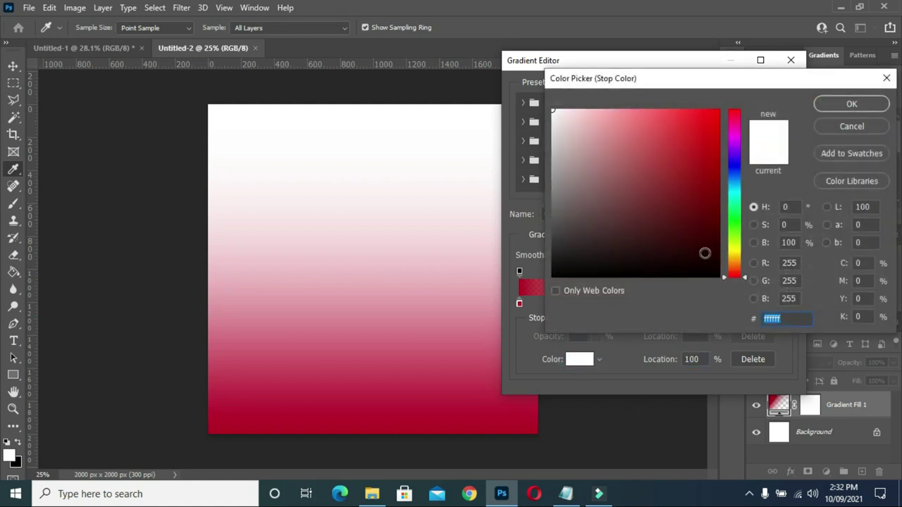
click(566, 493)
drag(113, 287, 79, 287)
key(ctrl+c)
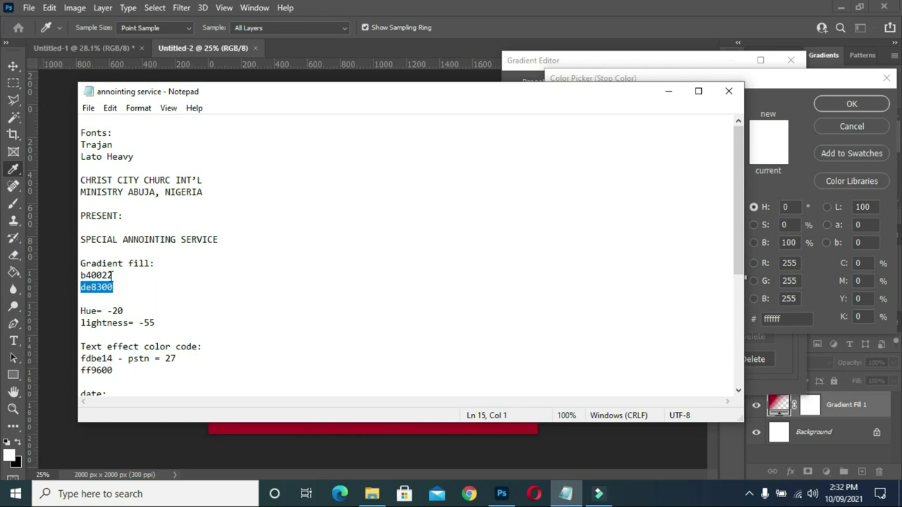
click(668, 91)
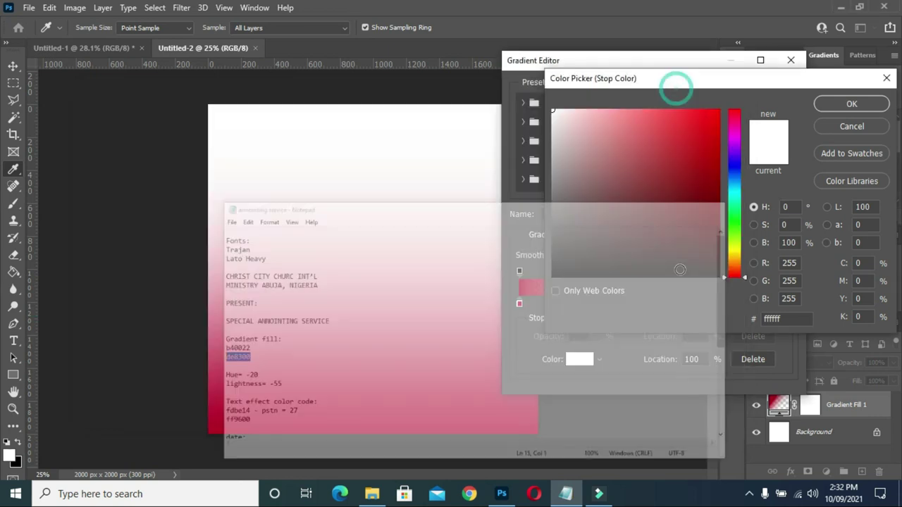
click(784, 320)
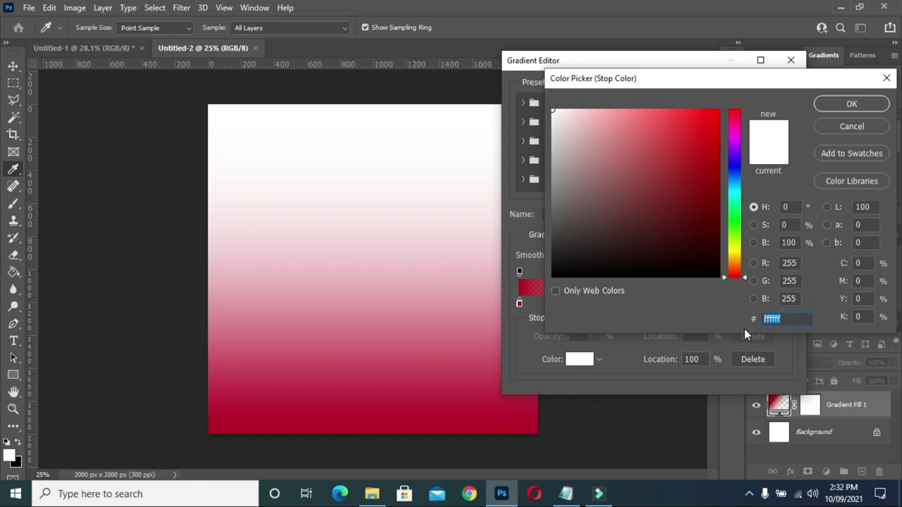
key(ctrl+v)
click(831, 104)
click(786, 271)
drag(596, 336, 652, 328)
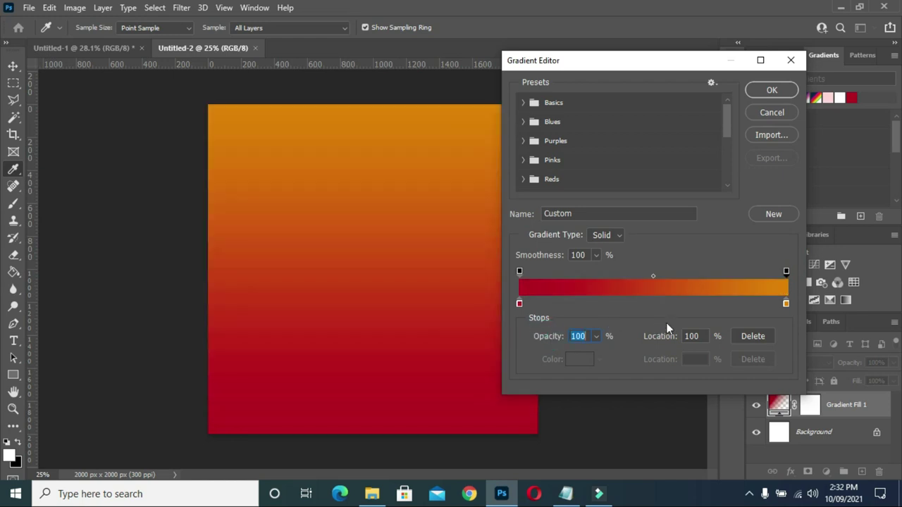
click(772, 90)
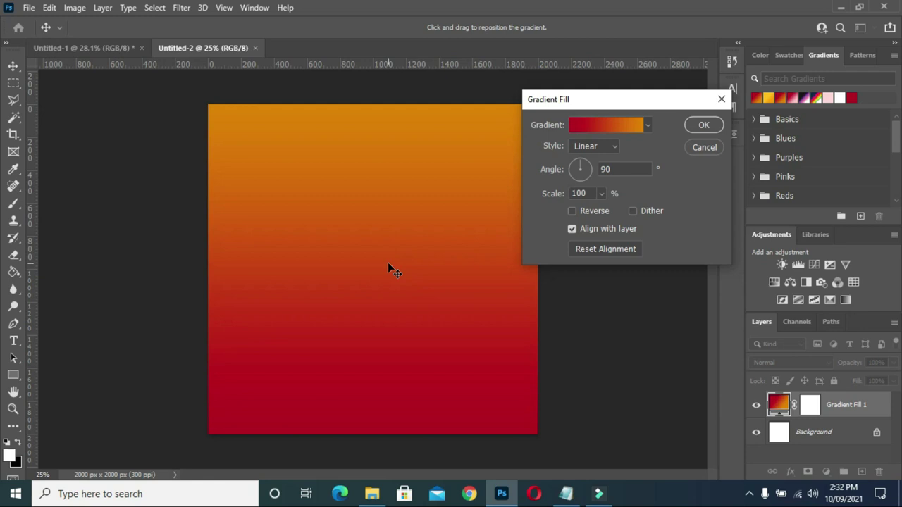
Step: Apply the gradient fill and add a Hue/Saturation adjustment layer above it
click(696, 125)
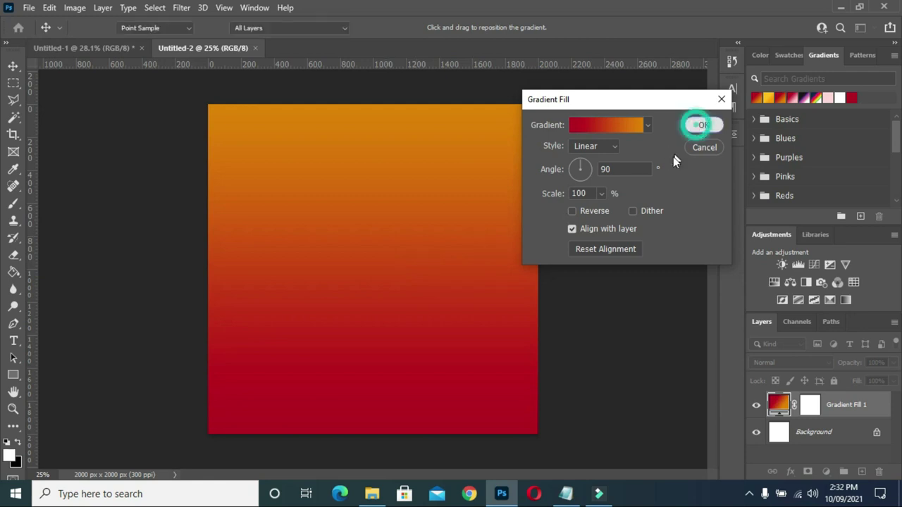
click(826, 471)
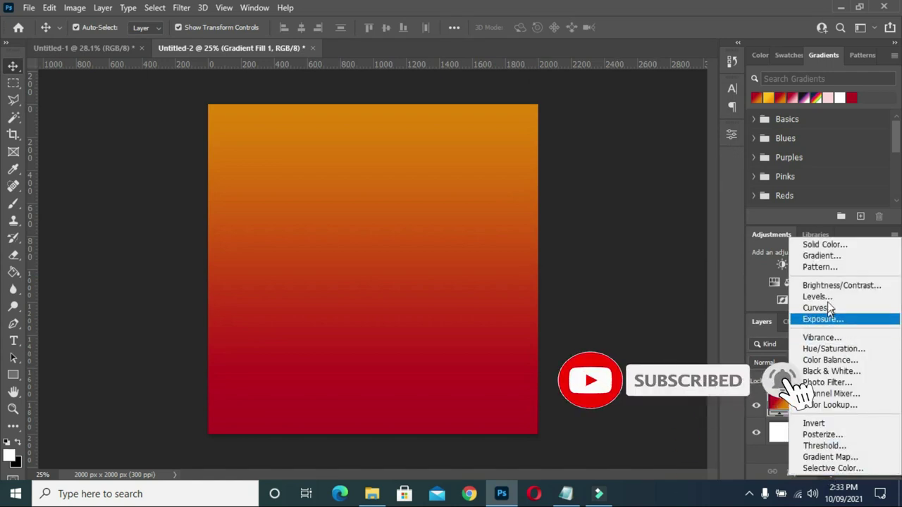
click(831, 349)
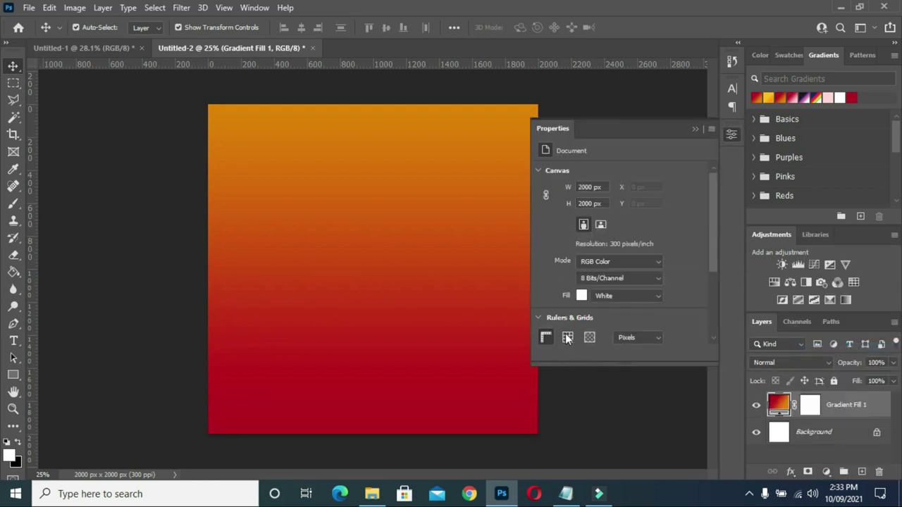
click(566, 494)
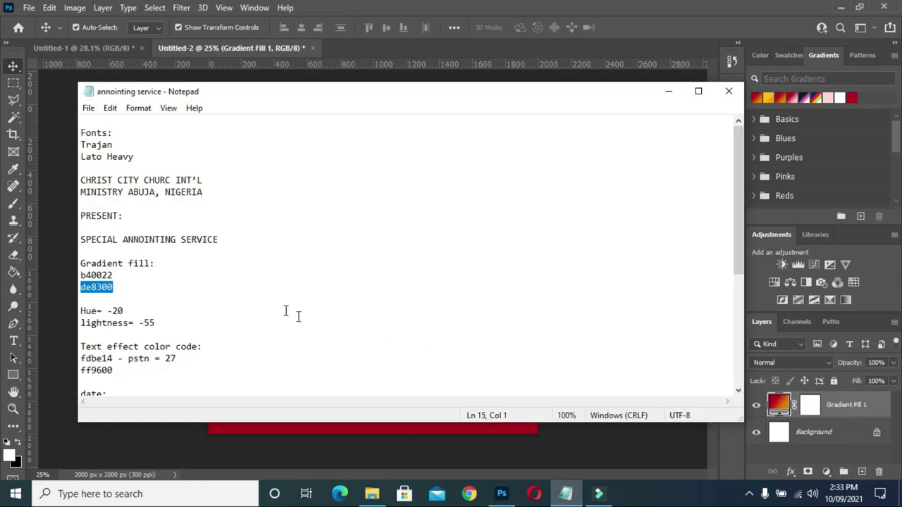
click(670, 93)
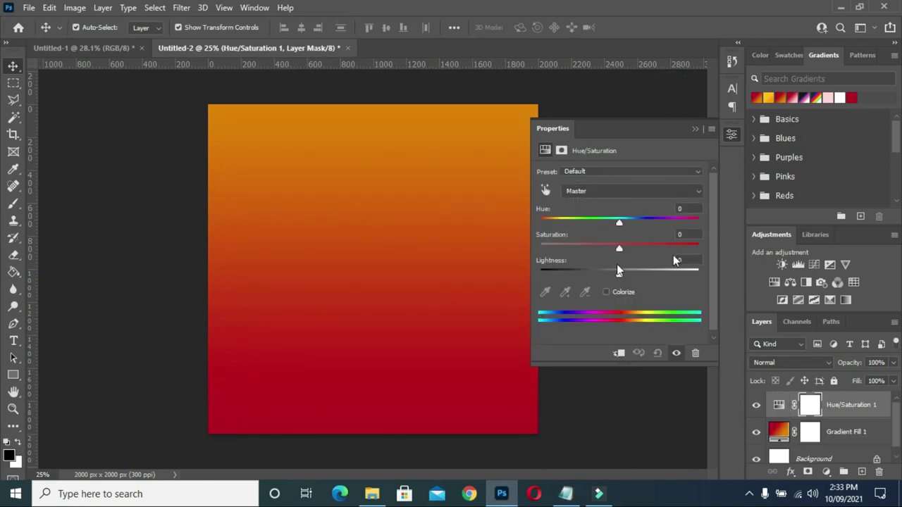
Step: Set Hue to -22 and Lightness to -55, clipped to the gradient layer
click(688, 209)
text(-22)
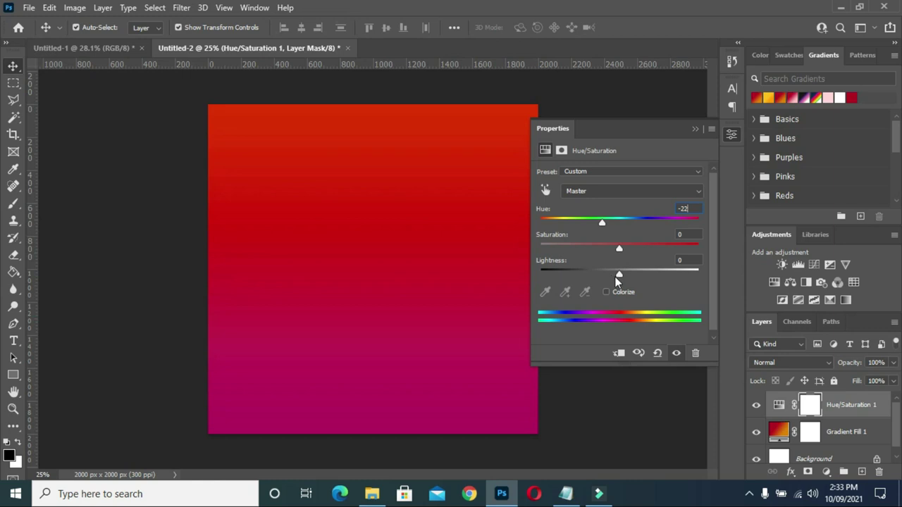
click(685, 260)
text(-55)
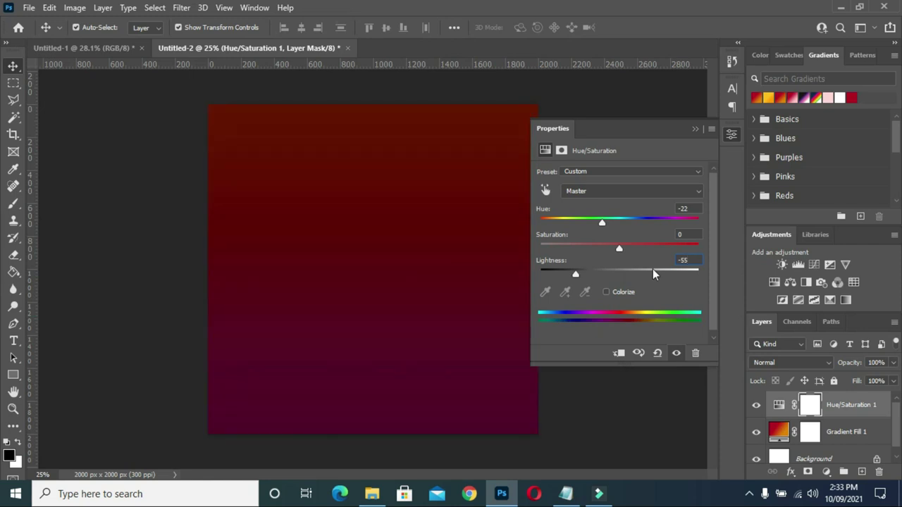
click(618, 354)
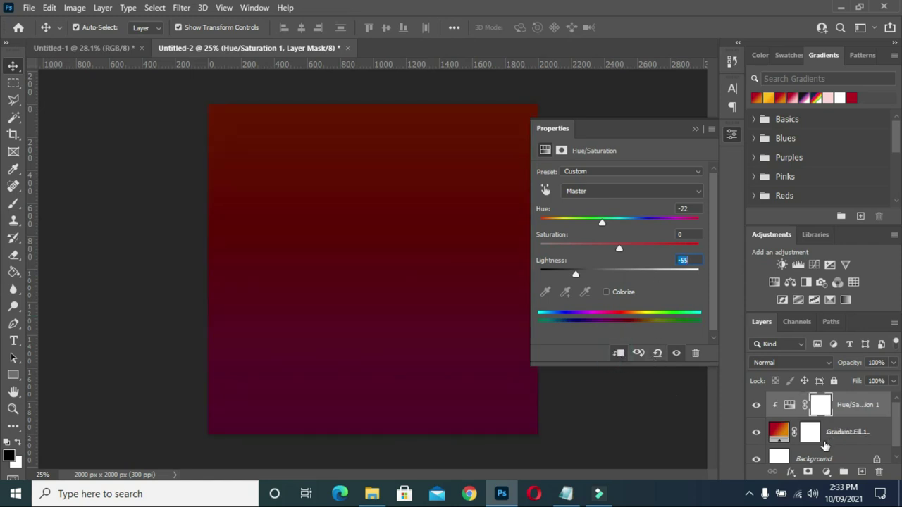
Step: Place the images56 beach sunset photo, scaled to about 205% and centred across the canvas
click(694, 130)
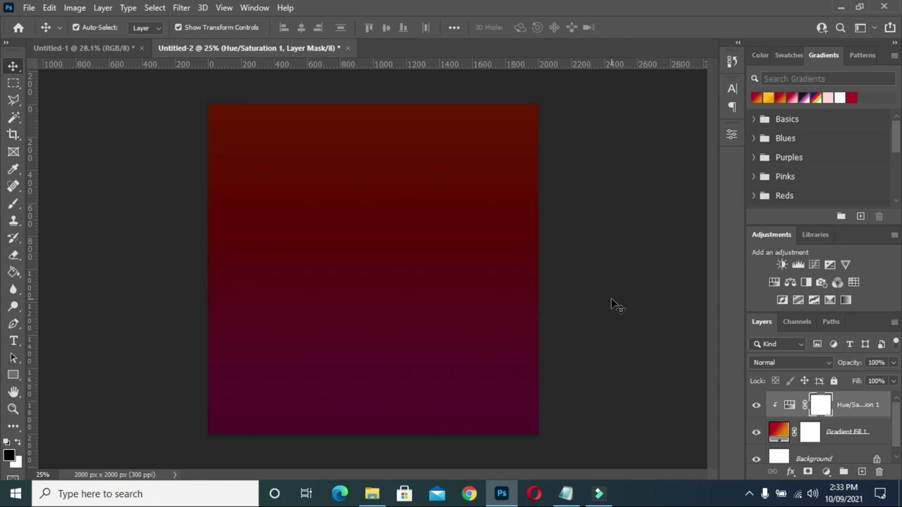
click(371, 494)
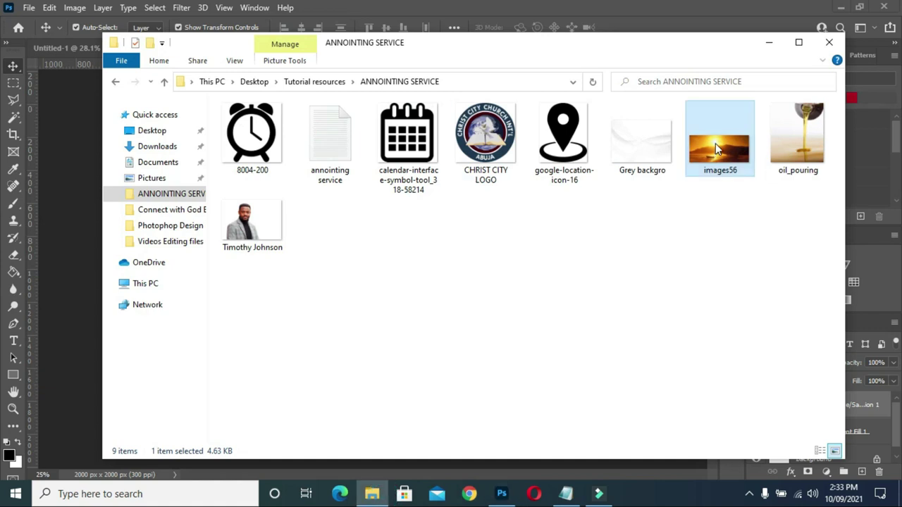
drag(720, 148, 468, 290)
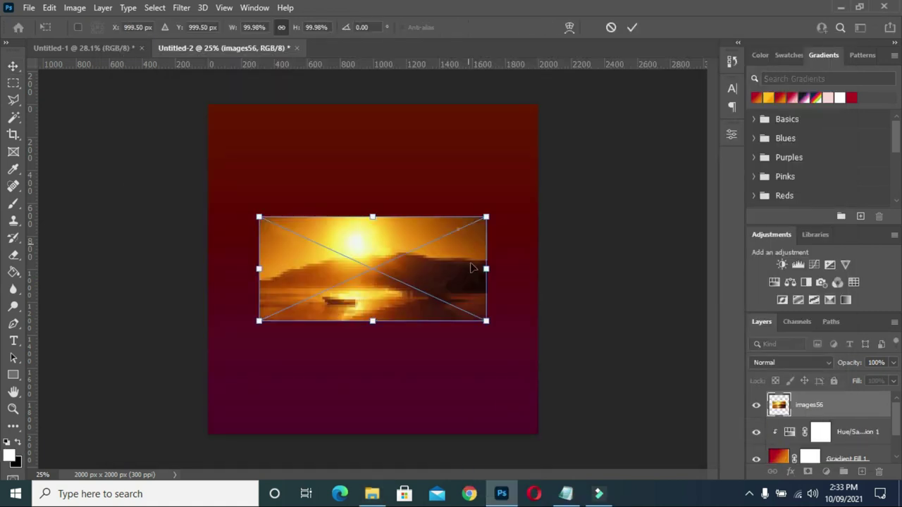
drag(486, 320, 630, 421)
drag(387, 328, 357, 321)
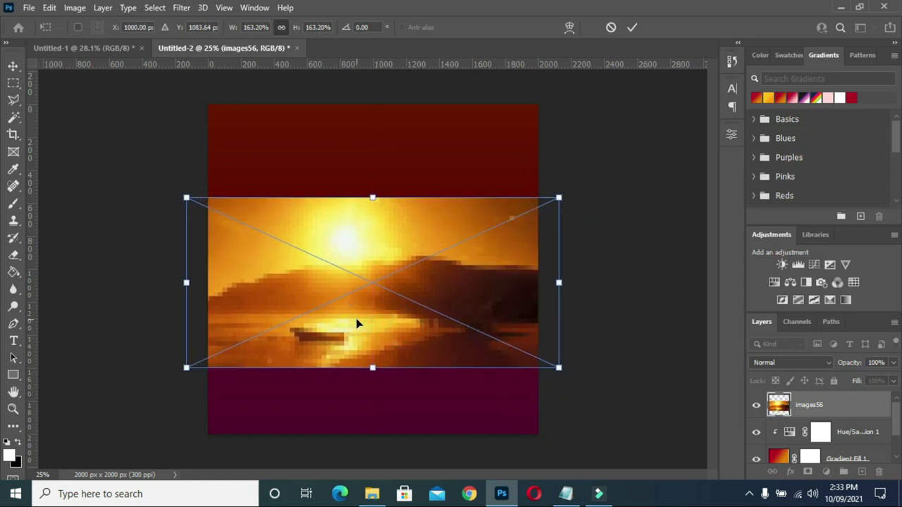
drag(372, 196, 370, 223)
click(632, 27)
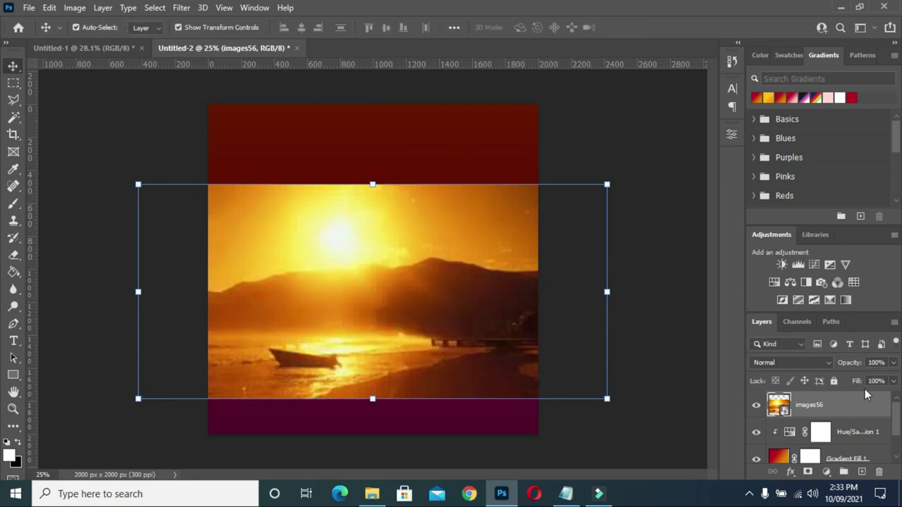
Step: Set the sunset photo's opacity to 59% and add a layer mask
click(882, 362)
text(59)
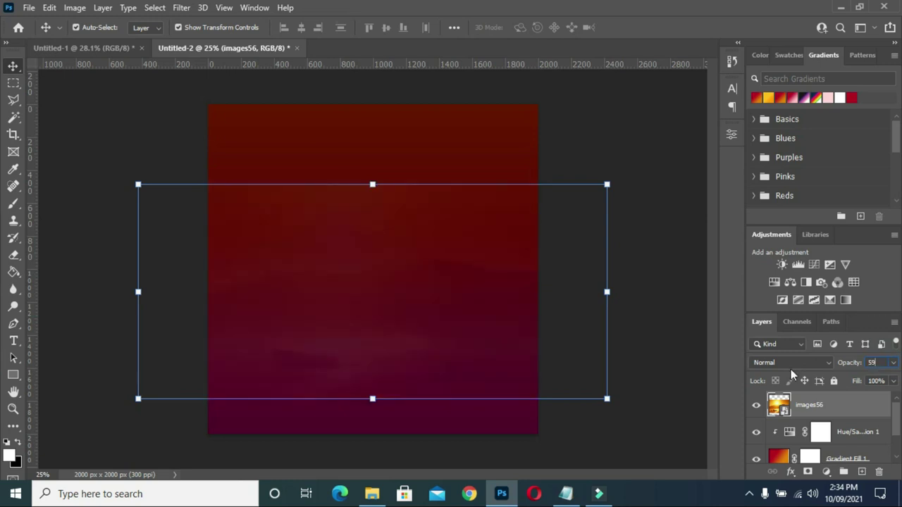
key(Return)
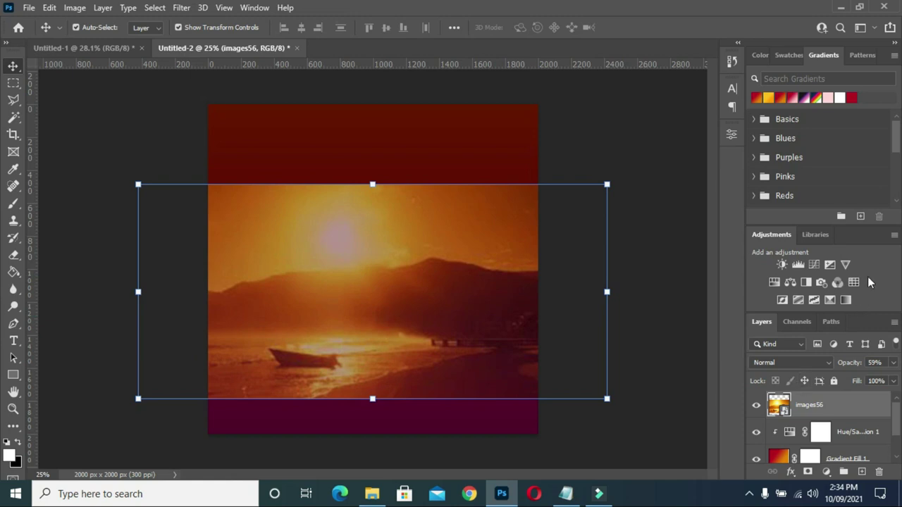
click(808, 471)
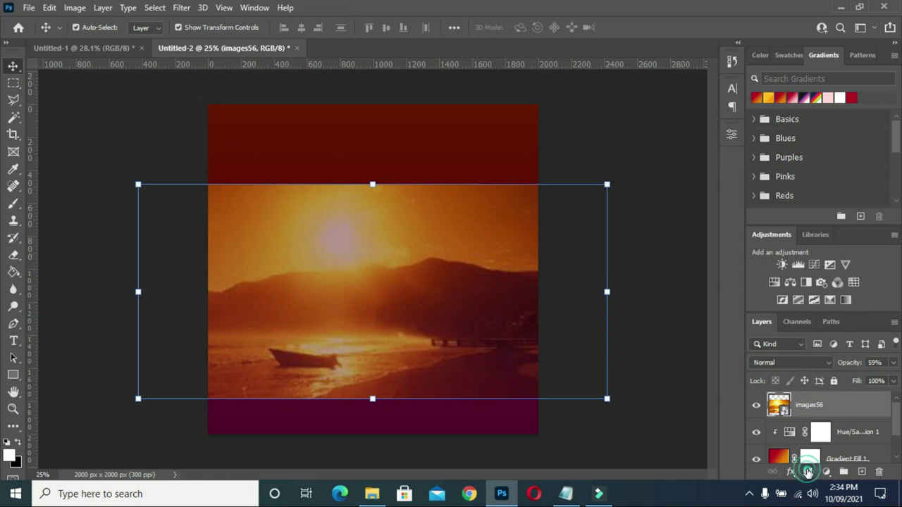
Step: Paint black with a large soft round brush along the mask's top edge
click(15, 205)
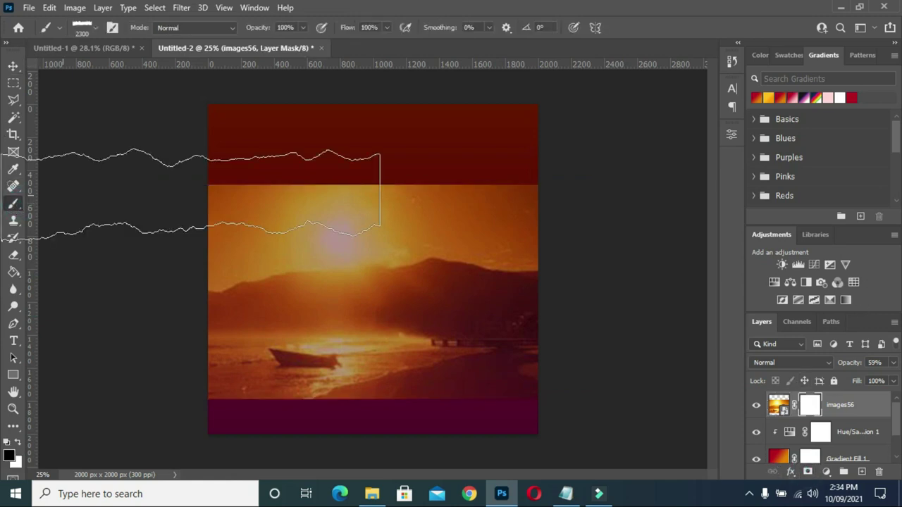
click(93, 27)
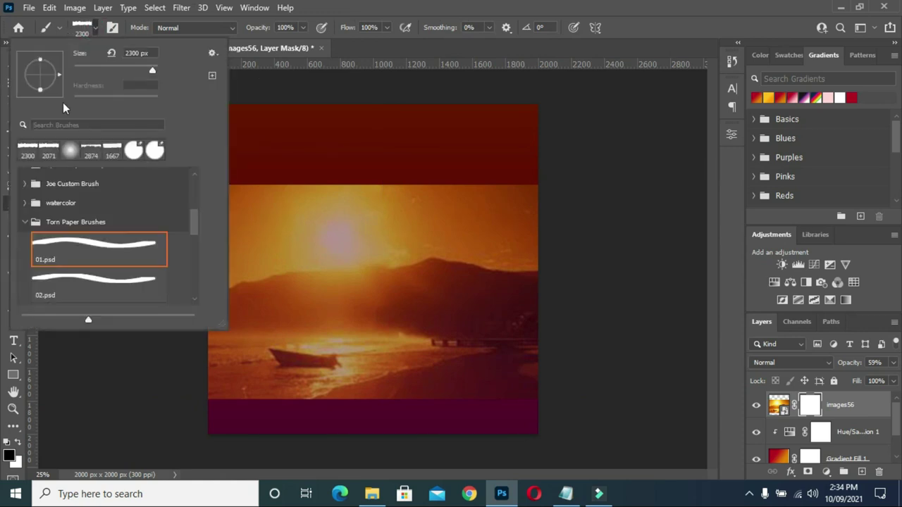
click(67, 146)
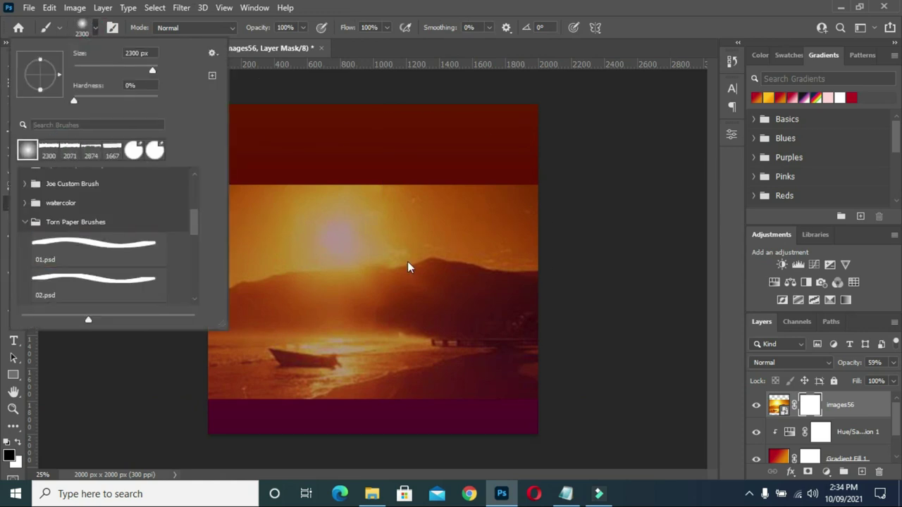
click(93, 26)
key(bracketleft)
key(bracketleft)
key(bracketleft)
key(bracketleft)
key(bracketleft)
key(bracketleft)
key(bracketleft)
key(bracketleft)
key(bracketleft)
key(bracketleft)
key(bracketleft)
key(bracketleft)
key(bracketleft)
key(bracketleft)
key(bracketleft)
mouse_move(225, 164)
mouse_down()
mouse_move(218, 171)
mouse_move(258, 155)
mouse_up()
mouse_move(543, 150)
mouse_down()
mouse_move(519, 177)
mouse_move(413, 157)
mouse_move(231, 145)
mouse_move(575, 156)
mouse_move(242, 157)
mouse_up()
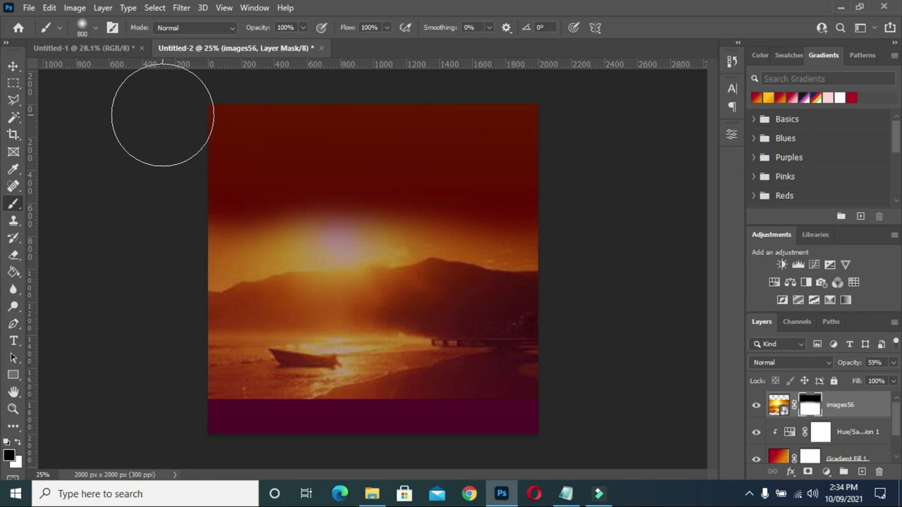
click(14, 65)
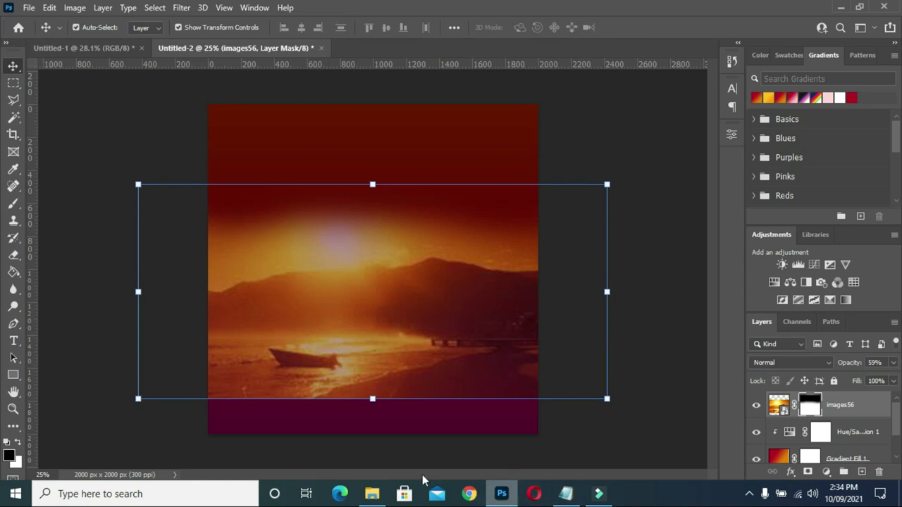
Step: Place the Grey backgro image and scale it to about 506% to cover the whole canvas
click(372, 493)
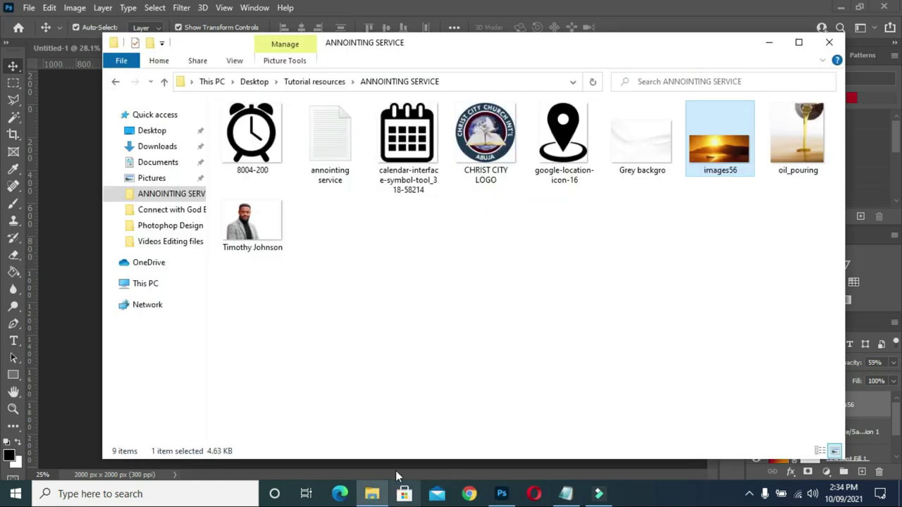
click(546, 54)
drag(494, 57, 471, 24)
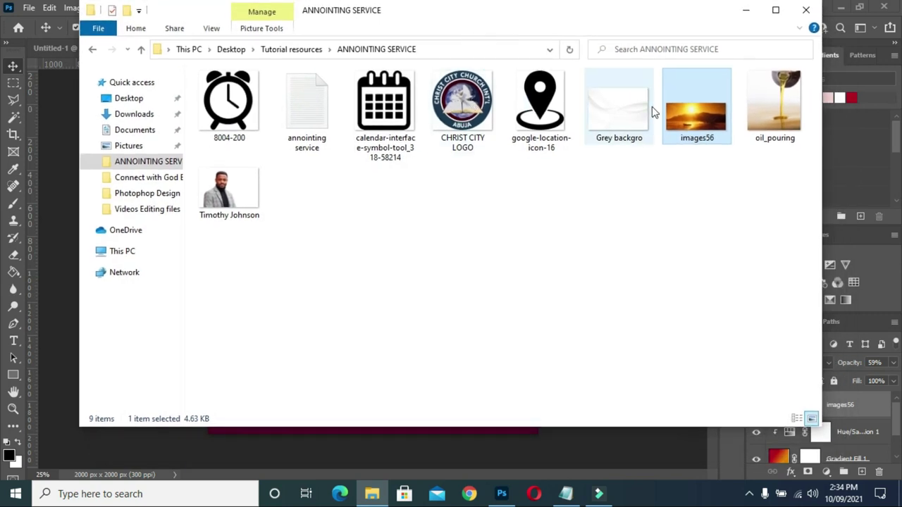
drag(623, 121, 448, 330)
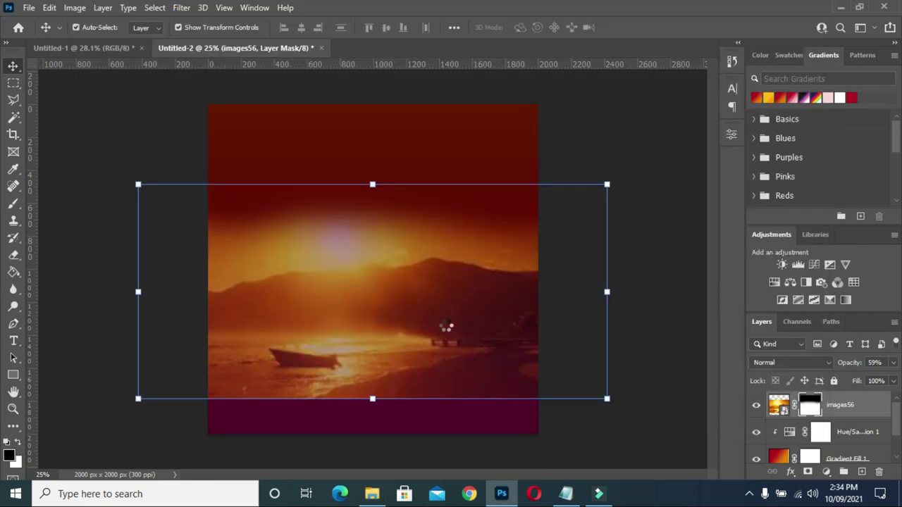
drag(423, 304, 539, 387)
drag(432, 390, 421, 437)
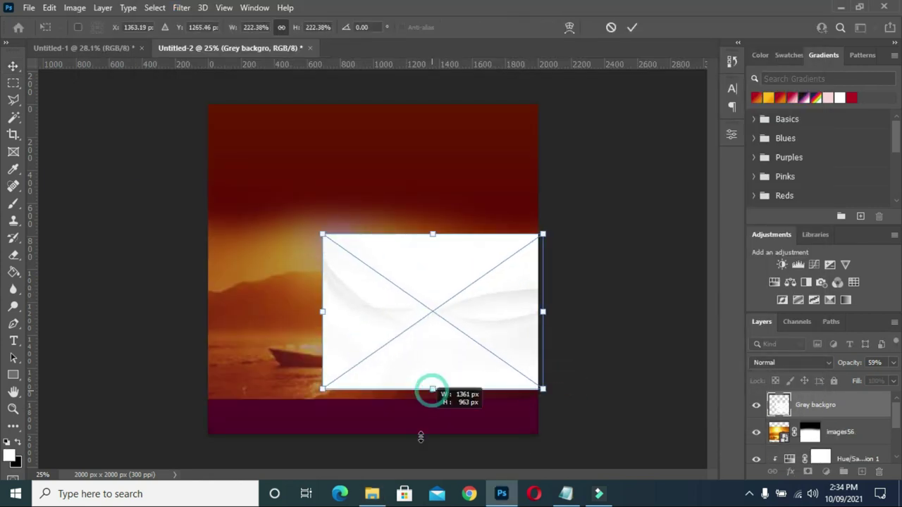
drag(432, 232, 351, 199)
drag(373, 105, 373, 82)
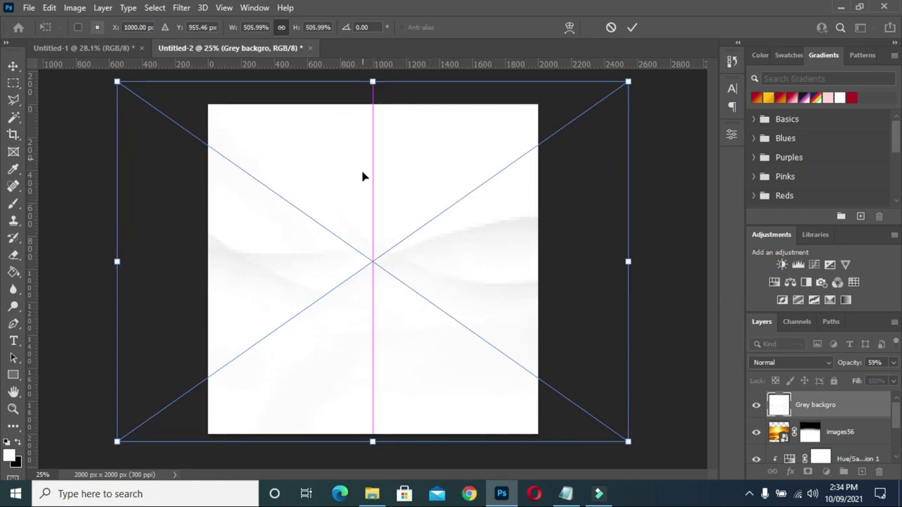
Step: Commit the Grey backgro transform and set its blend mode to Saturation
click(362, 173)
click(632, 27)
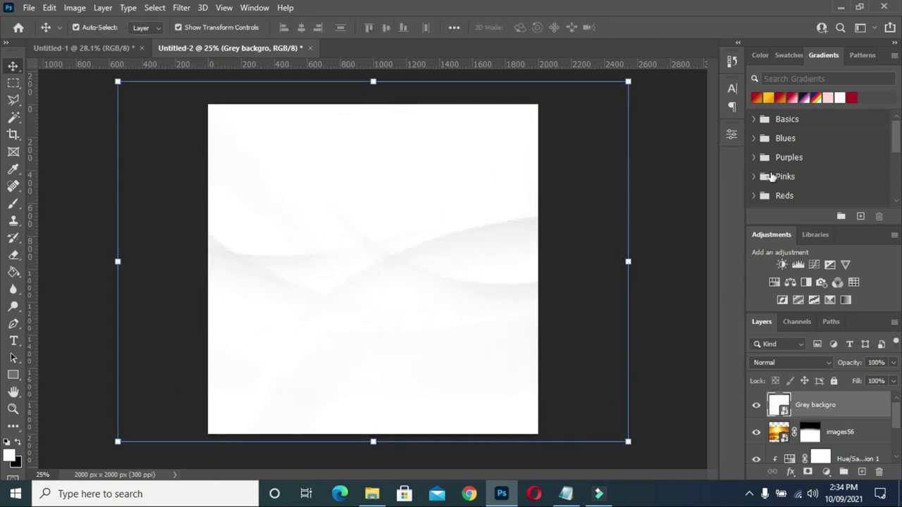
click(779, 362)
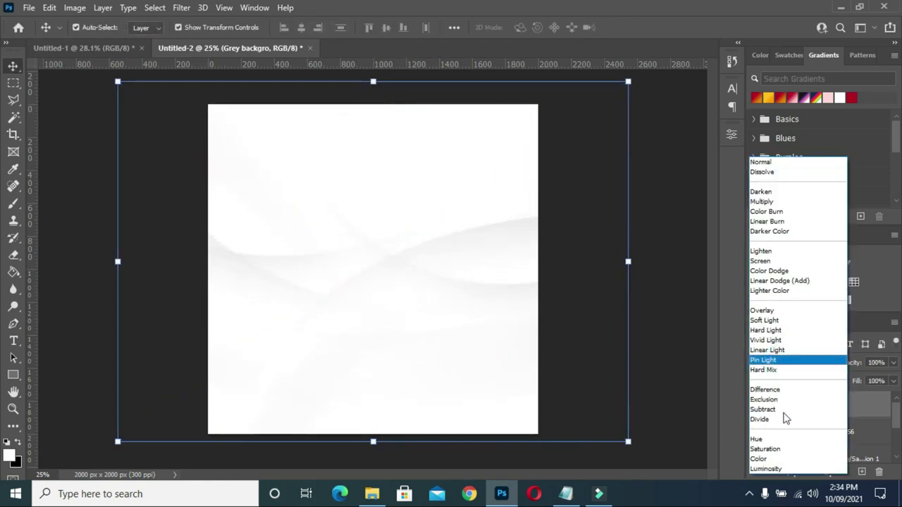
click(779, 452)
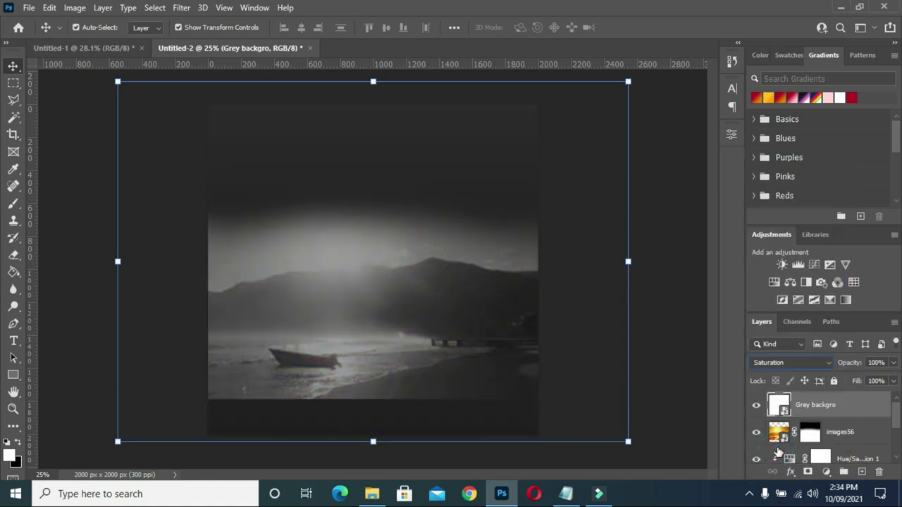
click(688, 346)
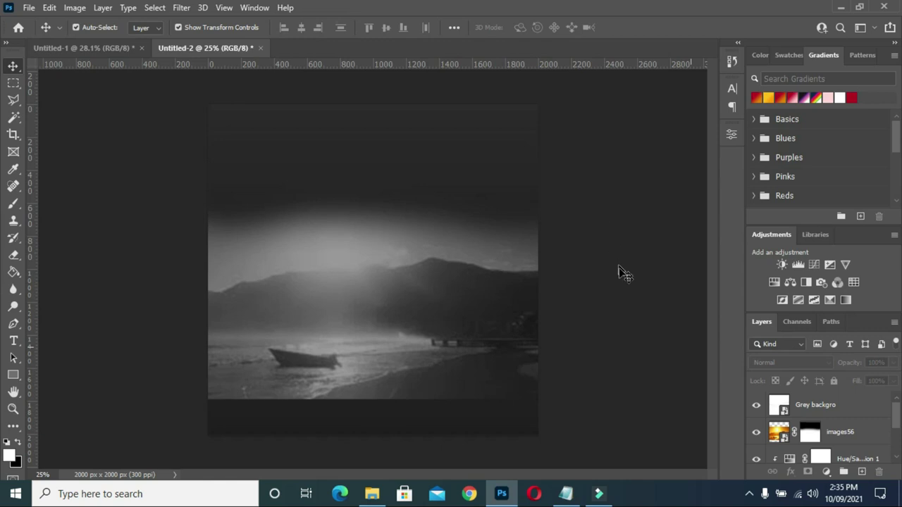
click(844, 406)
click(663, 307)
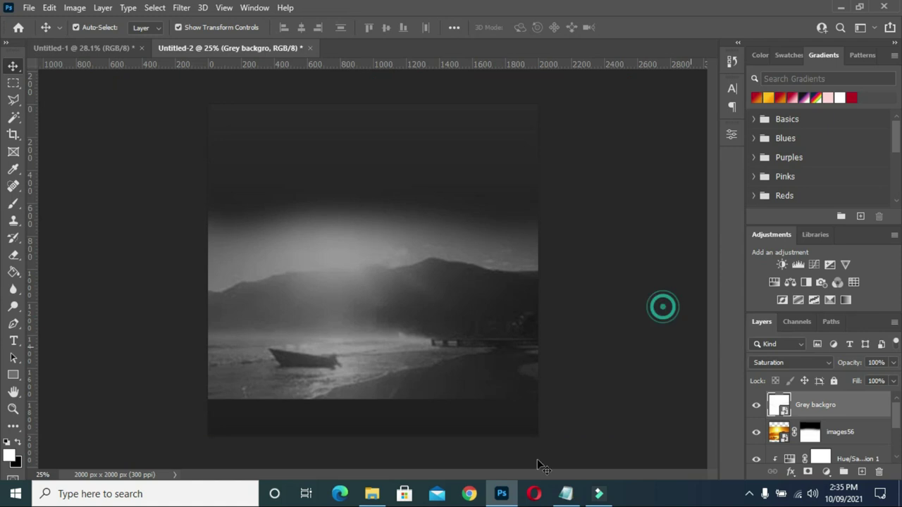
click(372, 493)
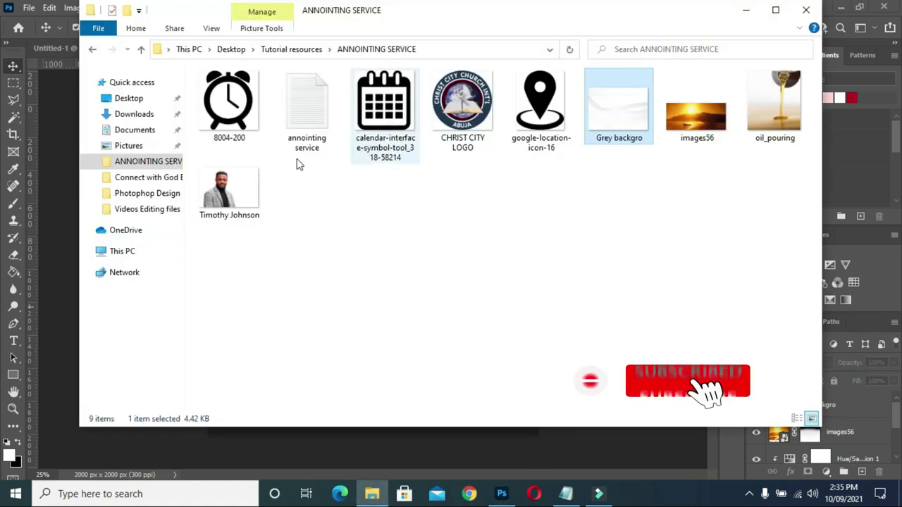
Step: Place the oil_pouring photo right of centre and move it below images56 in the layers
click(233, 189)
drag(781, 111, 496, 444)
drag(427, 247, 479, 246)
scroll(894, 405, down, 2)
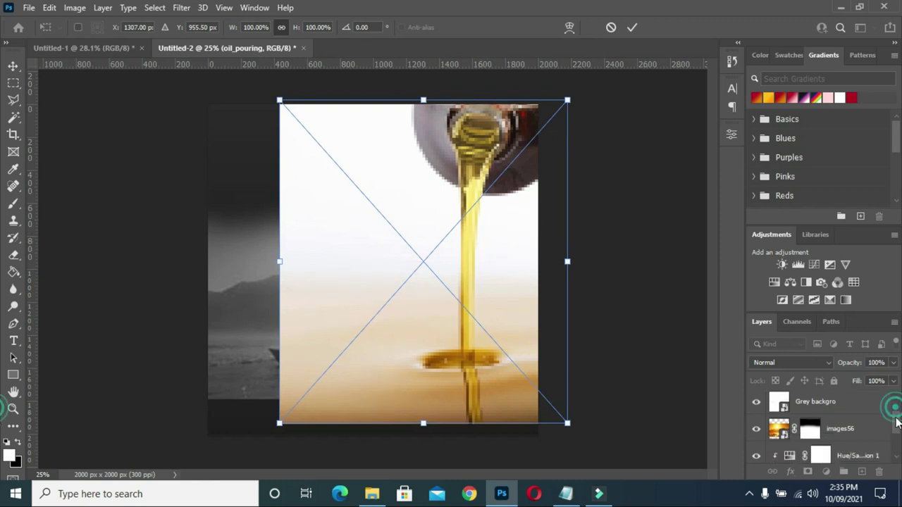
scroll(892, 408, up, 2)
drag(850, 411, 844, 451)
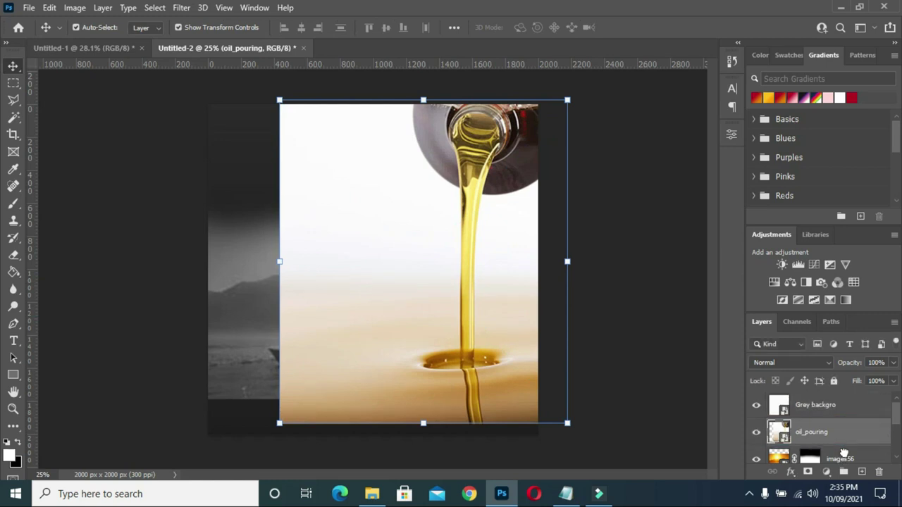
drag(899, 403, 846, 439)
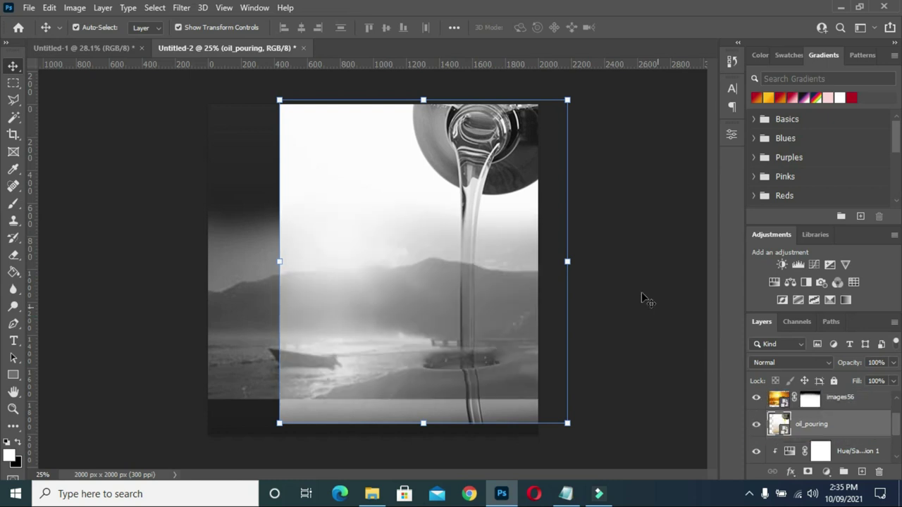
drag(897, 431, 898, 419)
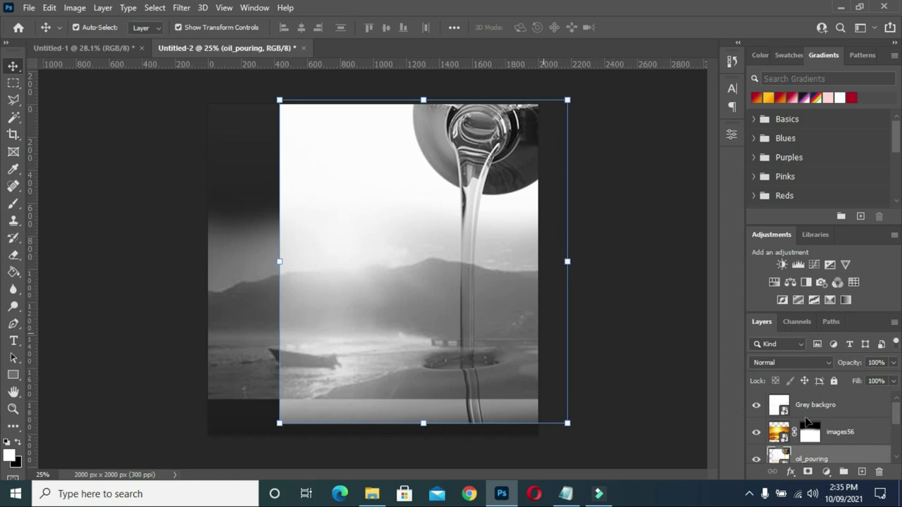
Step: Add a layer mask to oil_pouring and brush away its top-left area
click(808, 473)
click(808, 472)
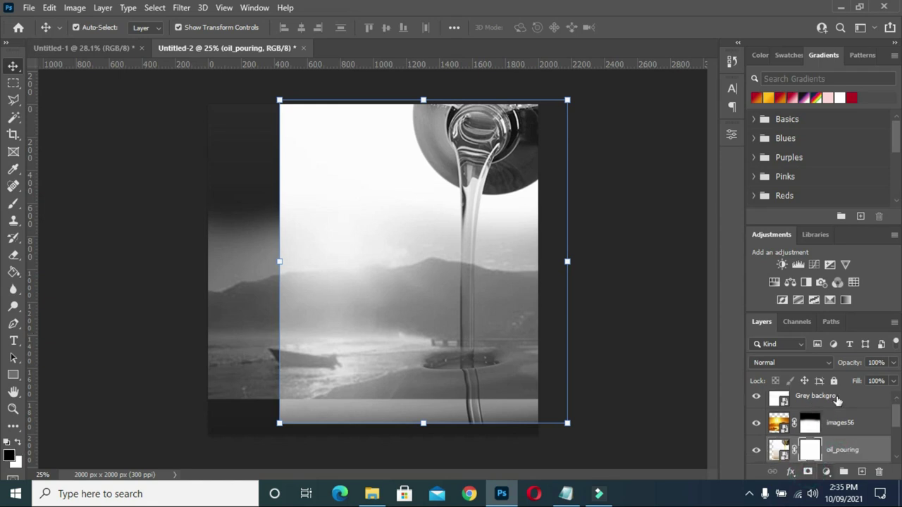
click(13, 203)
mouse_move(314, 127)
mouse_down()
mouse_move(348, 131)
mouse_move(300, 143)
mouse_move(299, 134)
mouse_move(299, 142)
mouse_move(323, 125)
mouse_move(363, 144)
mouse_move(371, 176)
mouse_move(372, 157)
mouse_move(371, 293)
mouse_move(303, 268)
mouse_move(289, 245)
mouse_move(336, 241)
mouse_move(302, 332)
mouse_up()
mouse_move(314, 391)
mouse_down()
mouse_move(394, 392)
mouse_move(342, 413)
mouse_move(332, 399)
mouse_up()
key(ctrl+z)
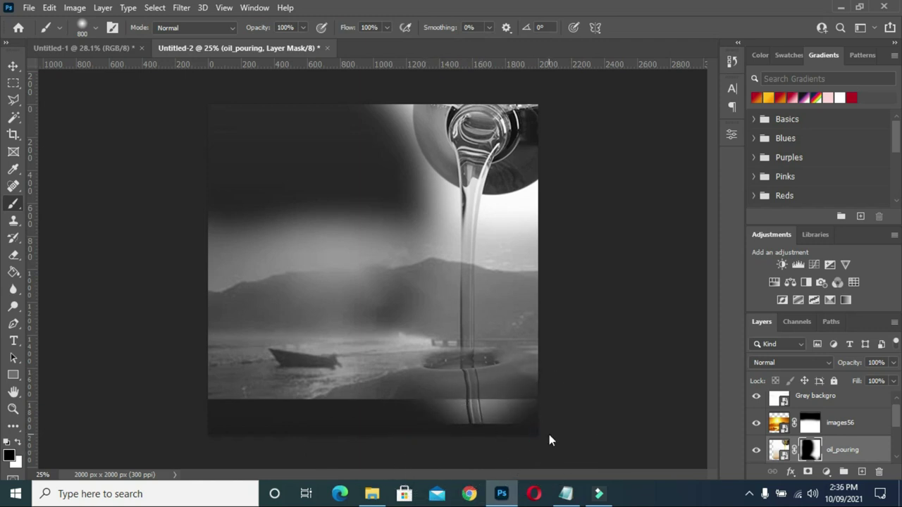
Step: Mask out the bright areas right of the stream and fade it over the hills and sky
drag(548, 432, 417, 423)
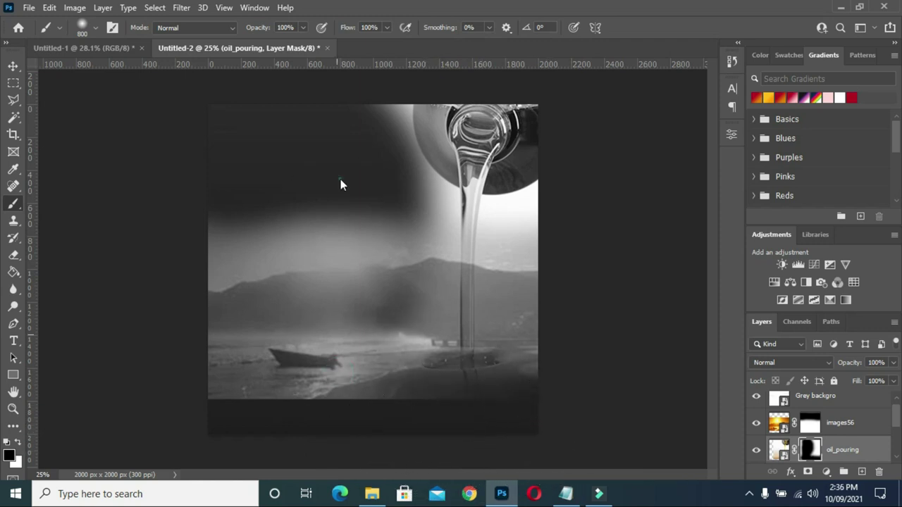
mouse_move(548, 238)
mouse_down()
mouse_move(525, 265)
mouse_move(547, 331)
mouse_up()
click(543, 271)
mouse_move(423, 261)
mouse_down()
mouse_move(393, 222)
mouse_move(395, 286)
mouse_move(357, 361)
mouse_move(374, 393)
mouse_move(377, 298)
mouse_move(343, 218)
mouse_up()
click(339, 202)
click(13, 66)
click(691, 175)
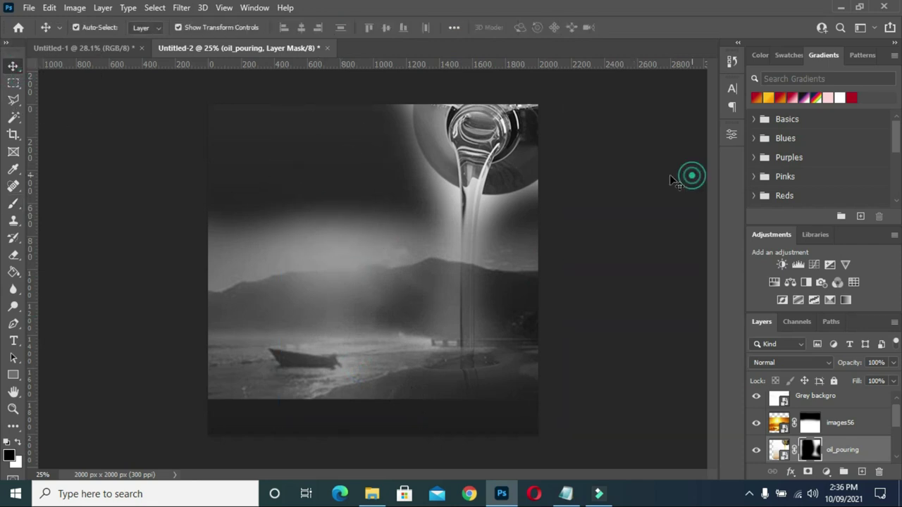
Step: Select the oil_pouring layer, return its opacity to 100%, and switch its blend mode to Multiply
click(836, 396)
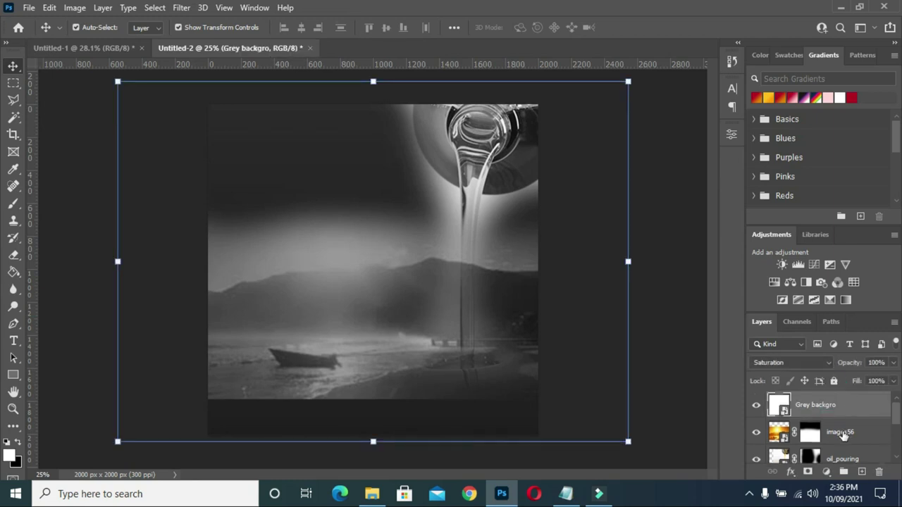
scroll(843, 434, down, 1)
scroll(849, 426, up, 1)
click(857, 459)
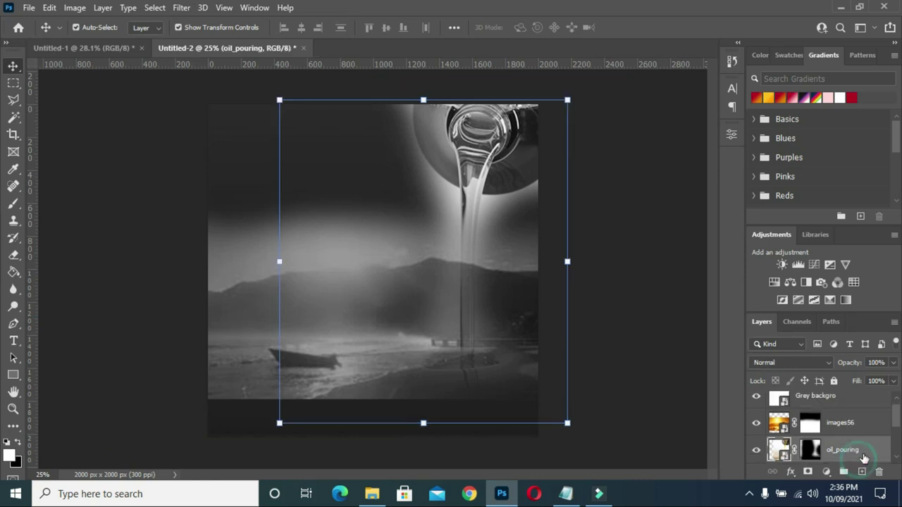
drag(854, 364, 841, 362)
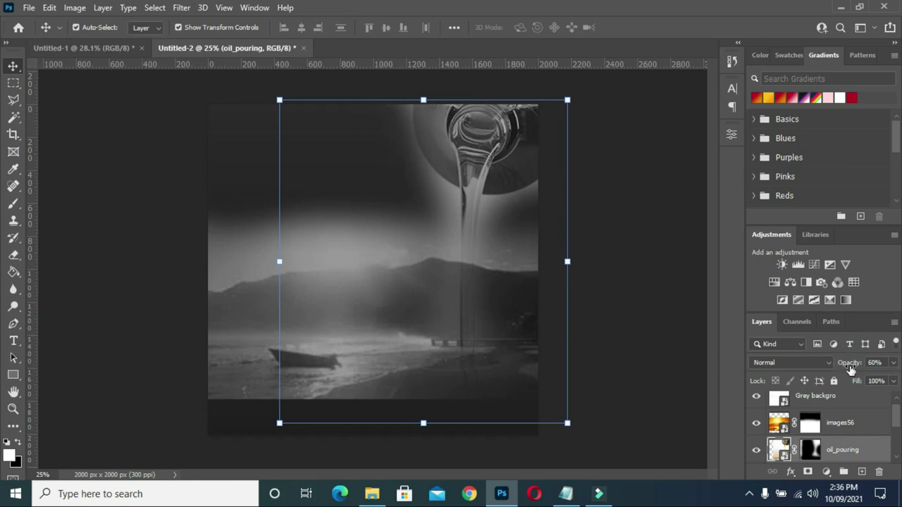
key(0)
click(803, 362)
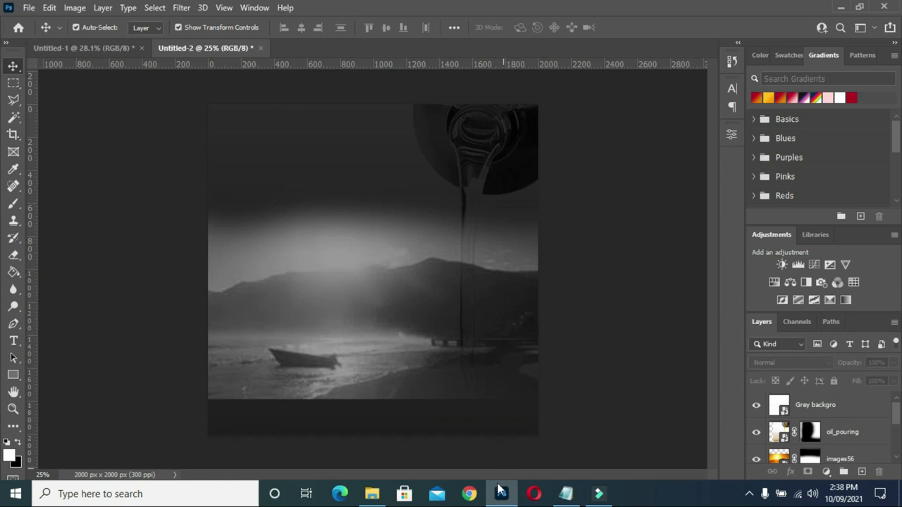
Step: Place the CHRIST CITY LOGO image, scaled to 26%, at the flyer's top-left corner
click(372, 494)
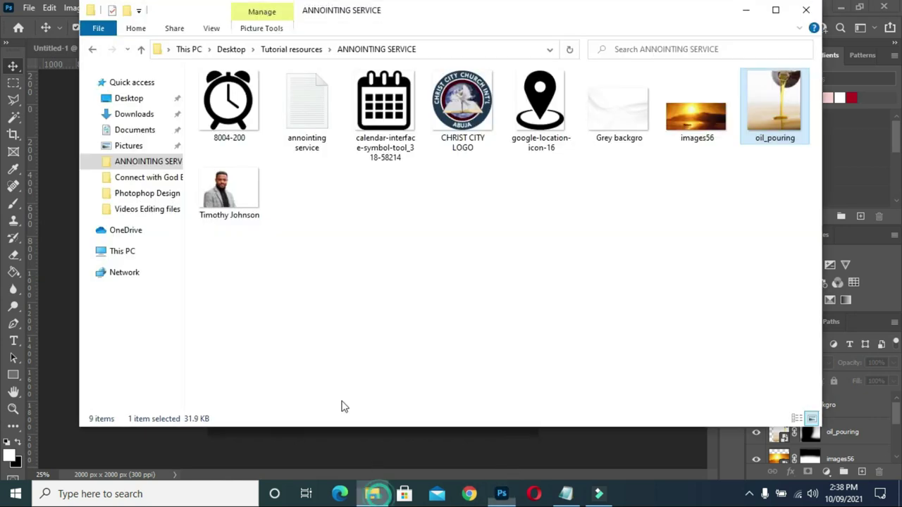
drag(439, 102, 475, 427)
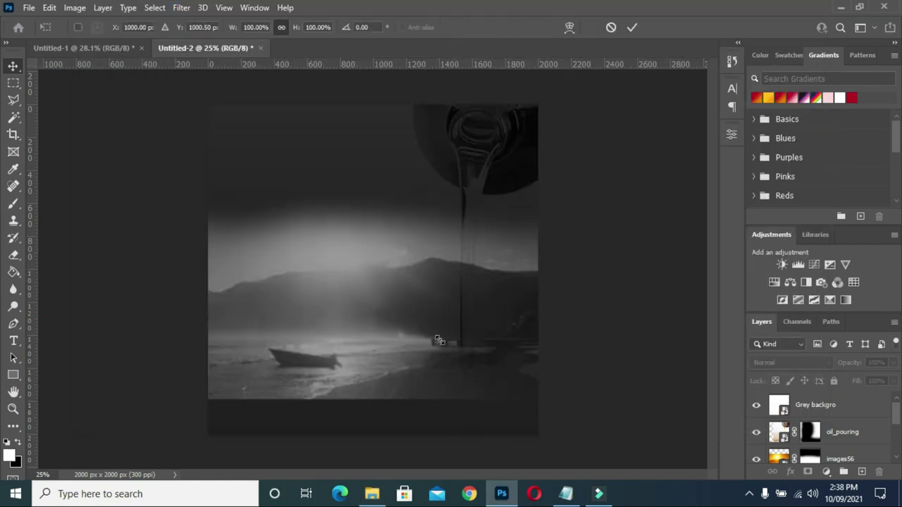
drag(439, 340, 337, 232)
drag(322, 189, 301, 134)
click(336, 84)
click(632, 27)
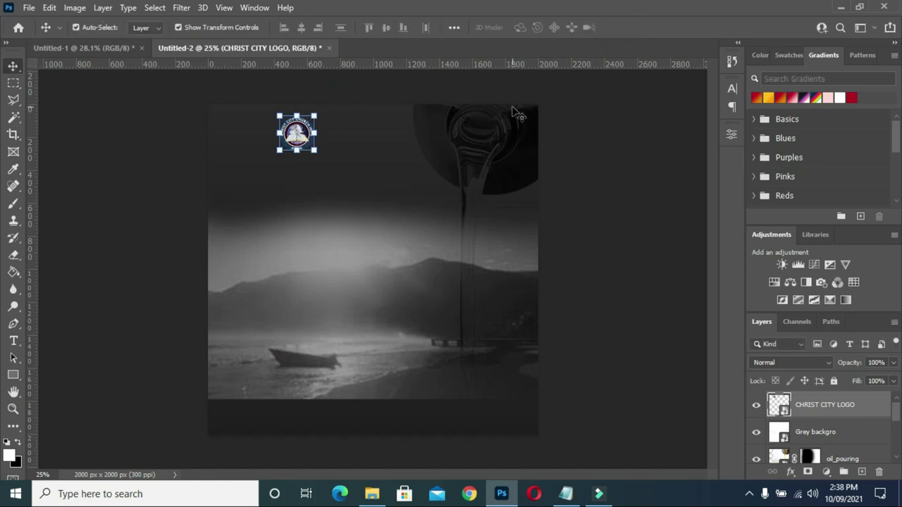
Step: Nudge the logo up slightly, then select the Grey backgro layer
key(shift+Up)
key(shift+Up)
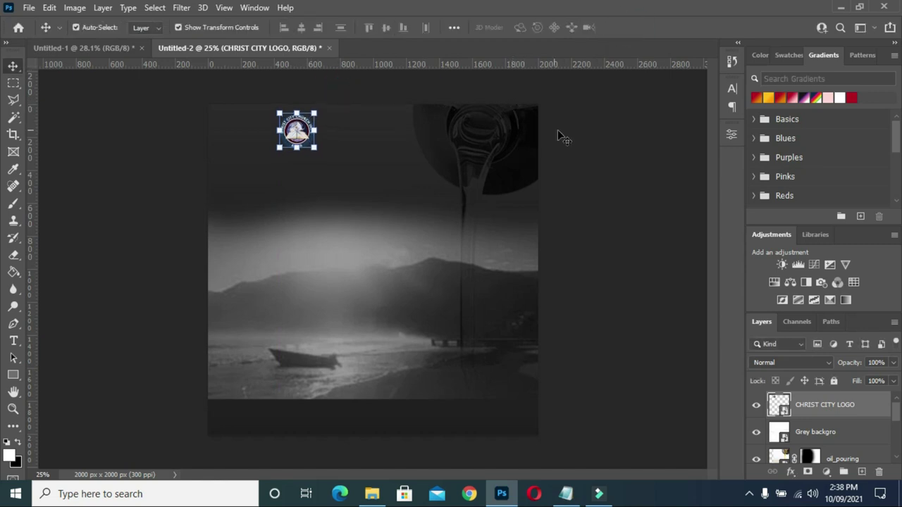
click(563, 134)
click(820, 430)
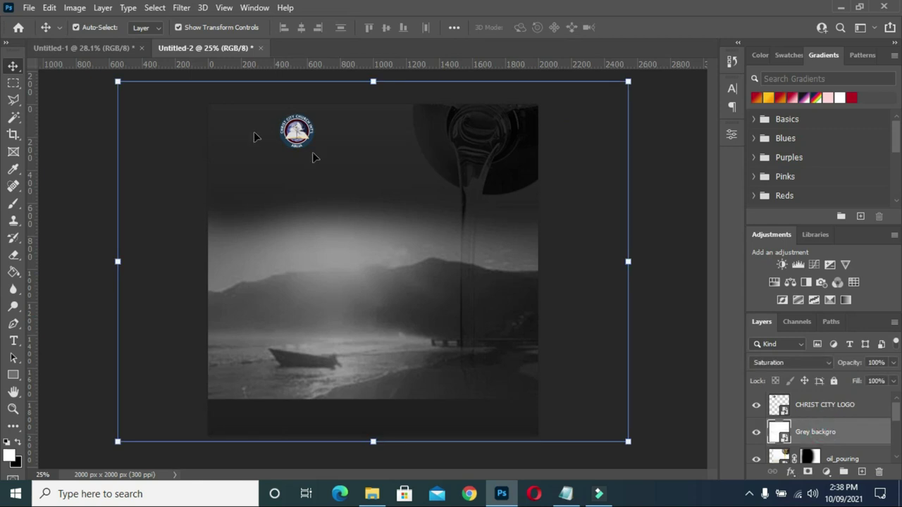
Step: Draw a 344 × 408 px rectangle over the logo and fill it light grey
click(15, 374)
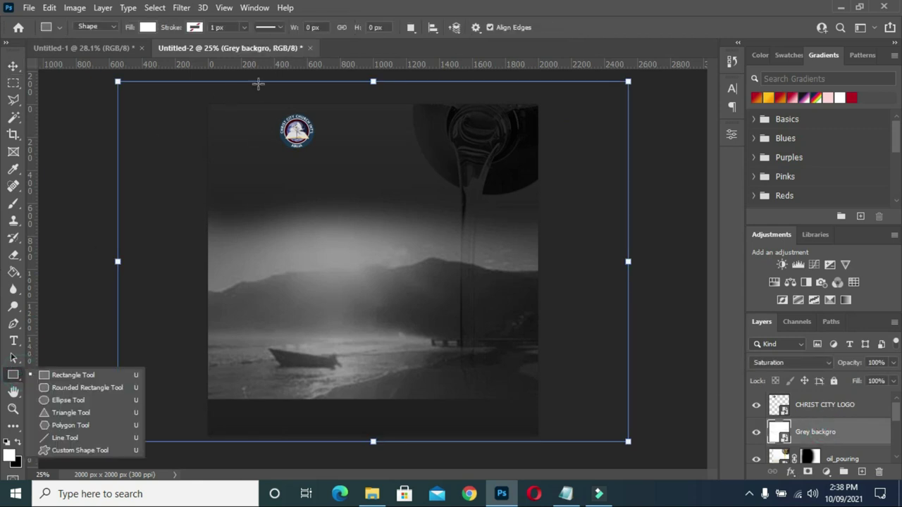
drag(267, 93, 323, 160)
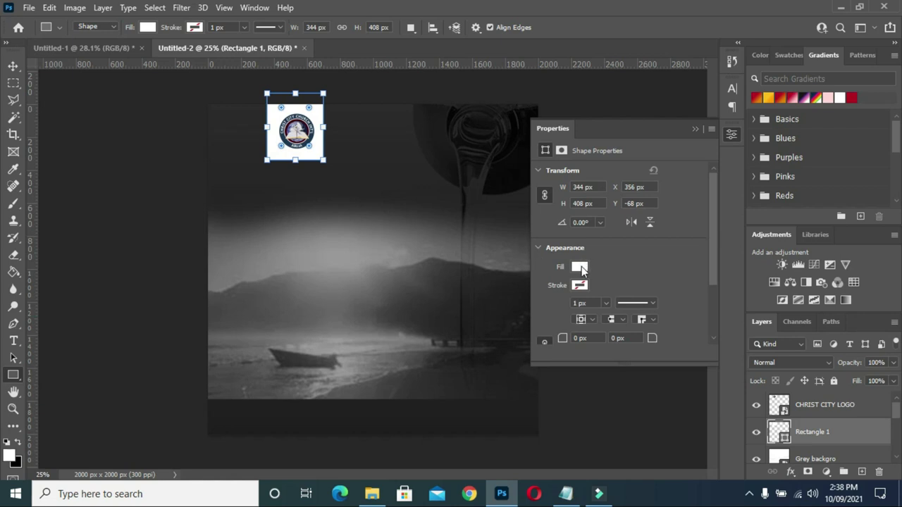
click(580, 267)
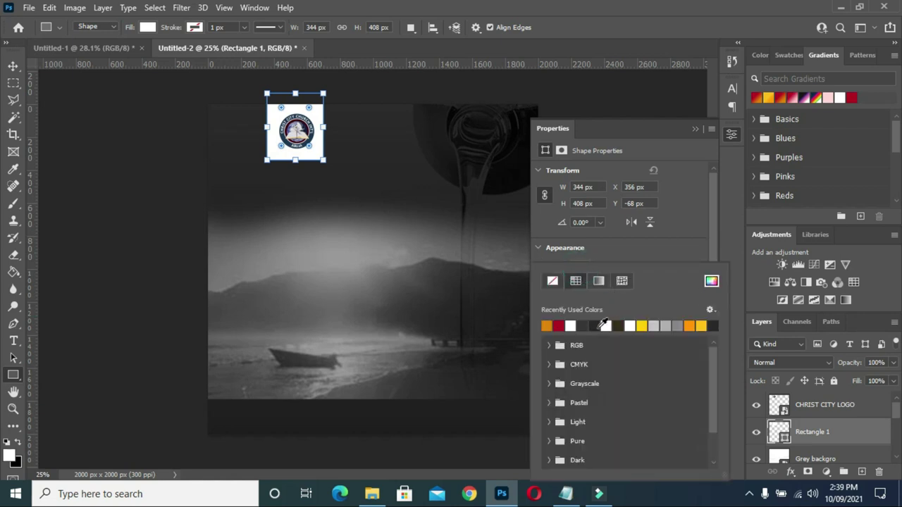
click(681, 322)
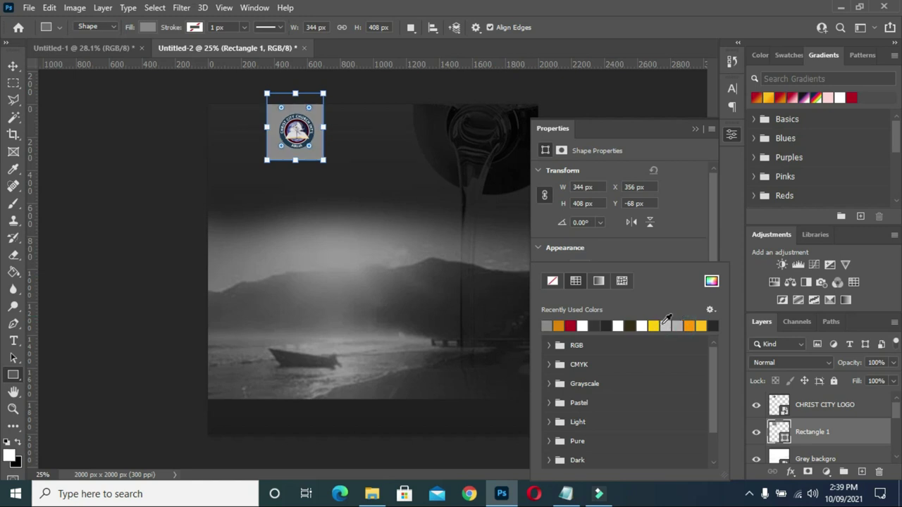
click(667, 324)
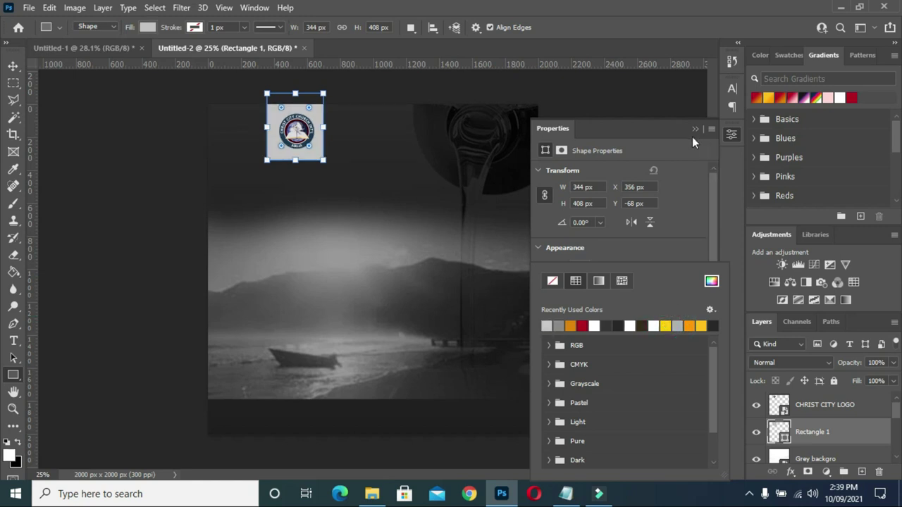
click(695, 129)
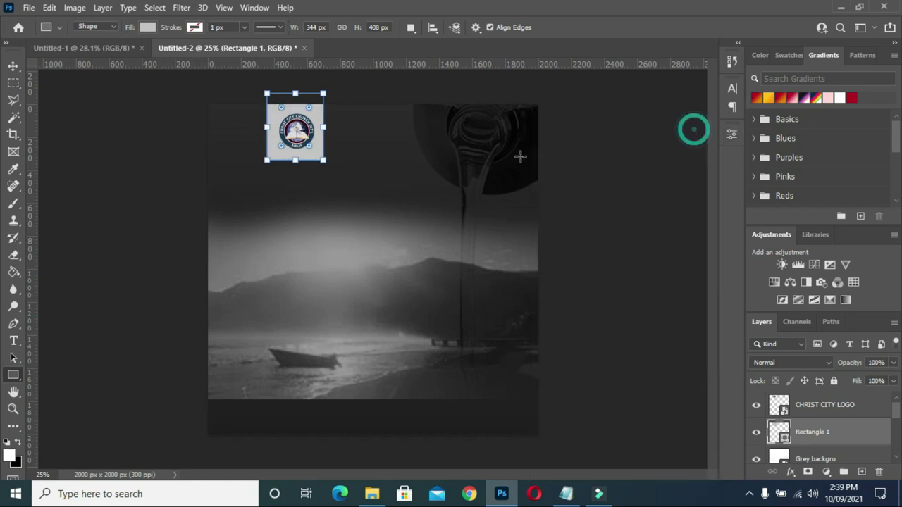
click(12, 65)
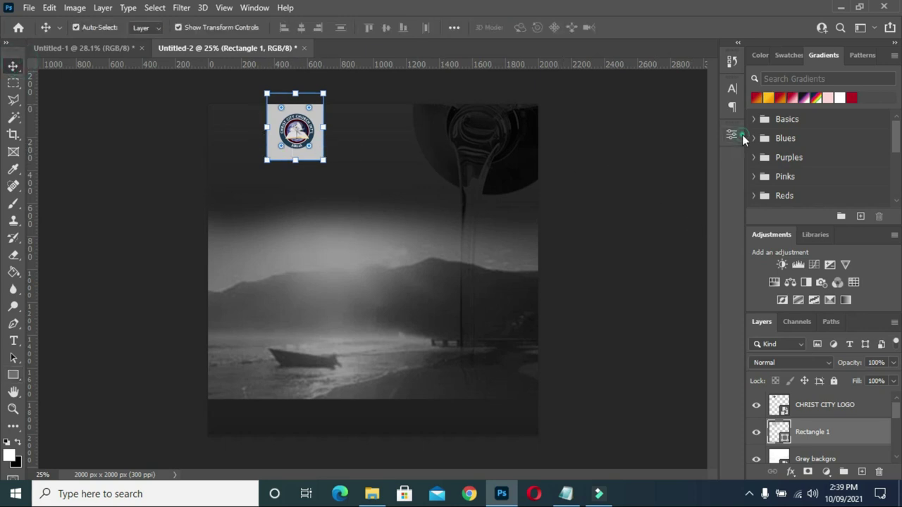
Step: Round the badge's corners to 109 px and stretch its top upward to about 480 px tall
click(732, 134)
drag(653, 339, 726, 338)
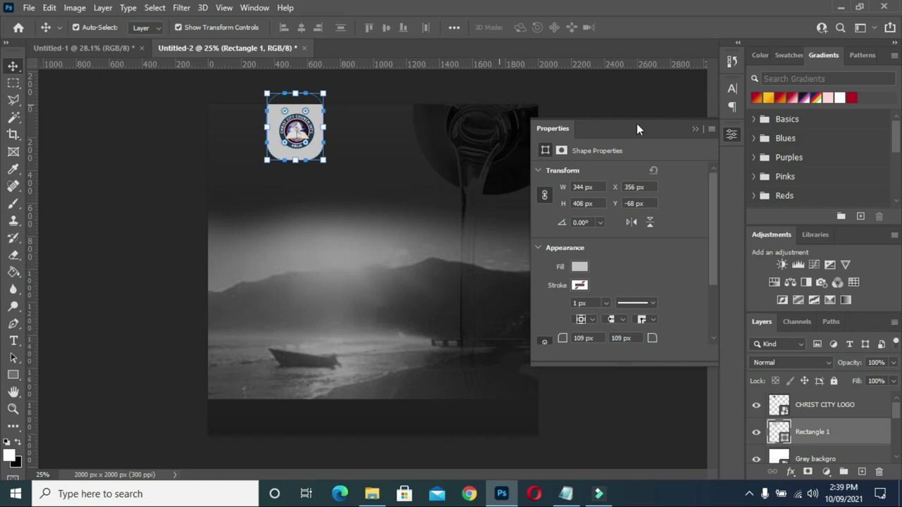
click(693, 129)
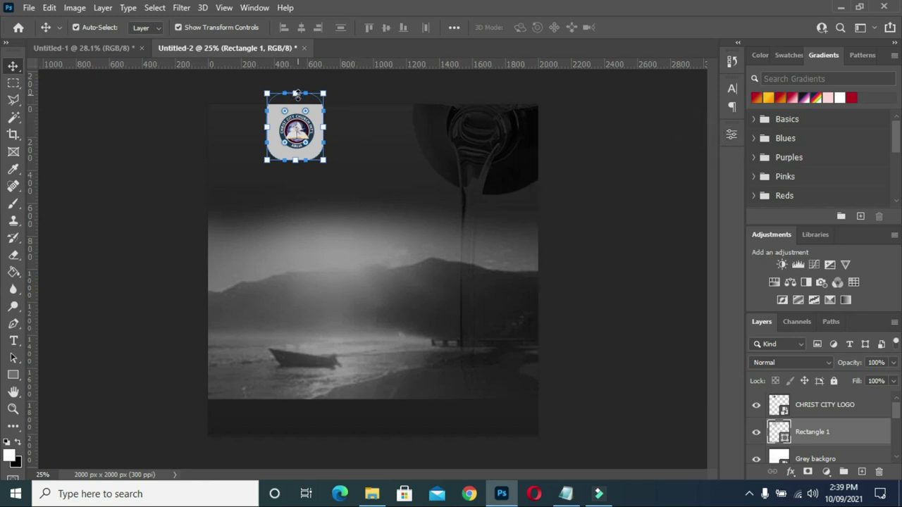
drag(296, 93, 295, 81)
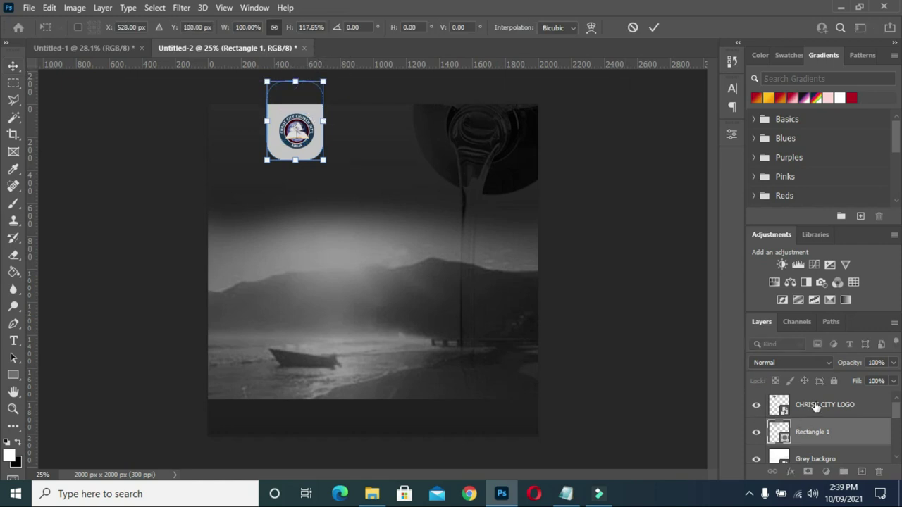
key(Return)
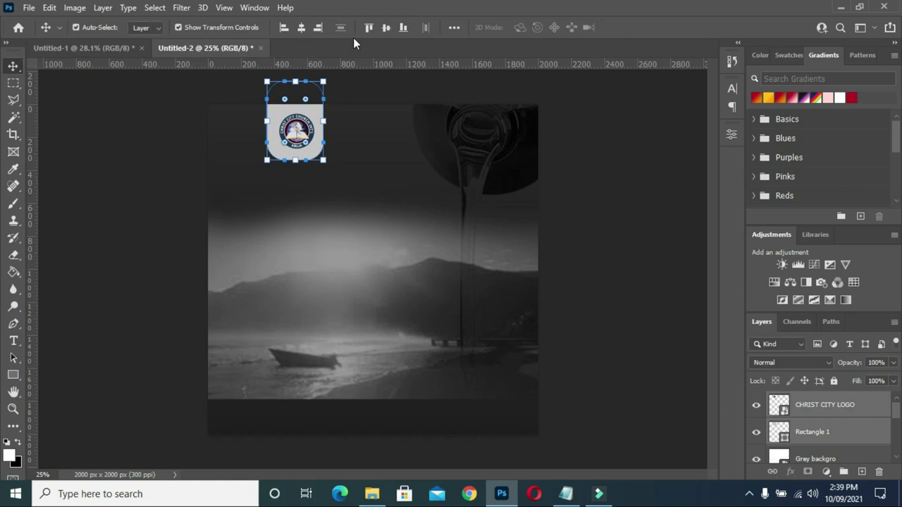
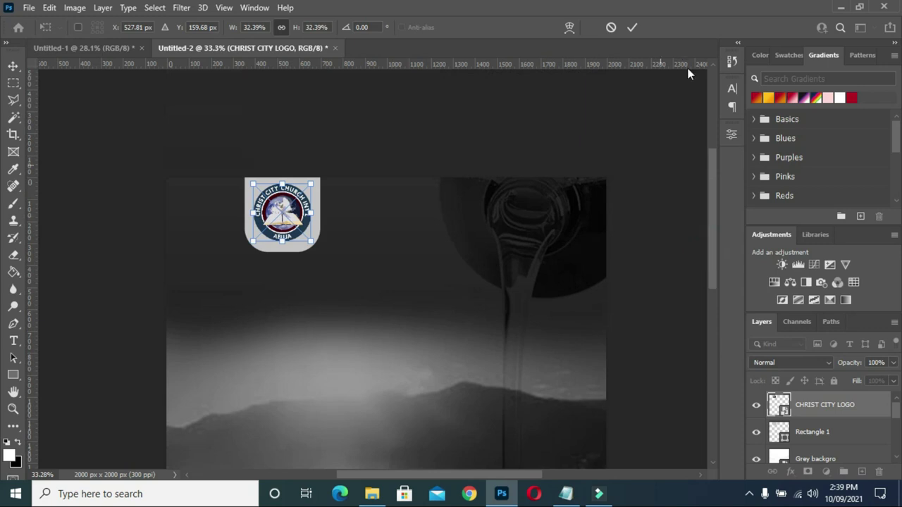
Step: Apply the logo transform, nudge the logo down two steps, and deselect it
click(632, 27)
key(Down)
key(Down)
key(Down)
key(Down)
key(Down)
key(Down)
key(Down)
key(Down)
key(Down)
key(Down)
key(Down)
key(Down)
key(Down)
key(Down)
key(Down)
key(Down)
key(Down)
key(Down)
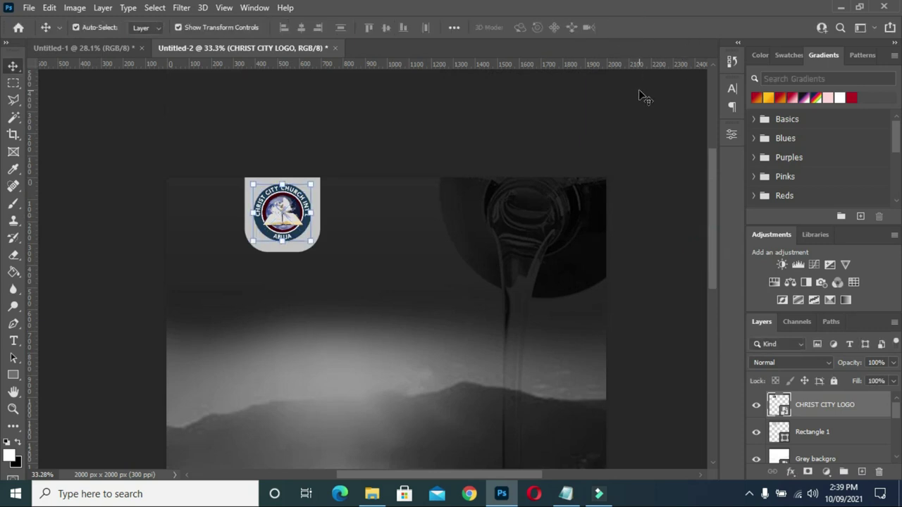
key(Down)
key(Down)
key(Down)
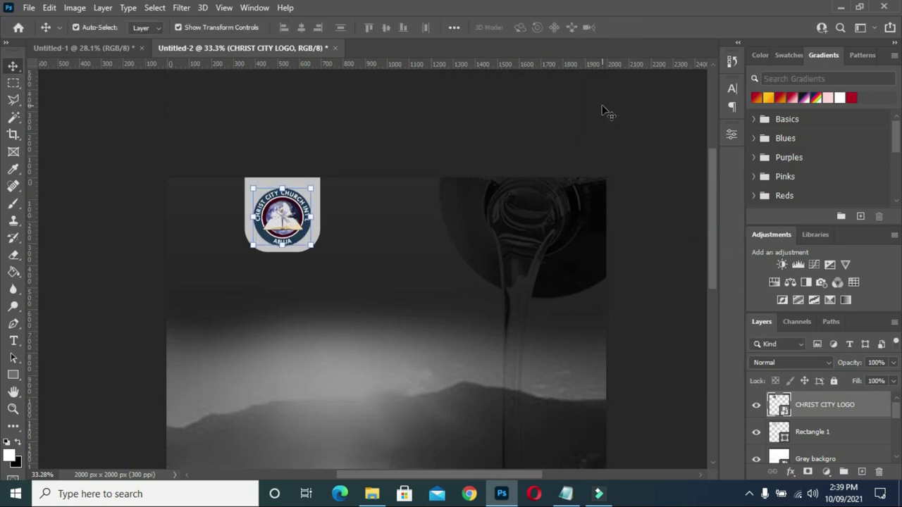
click(495, 129)
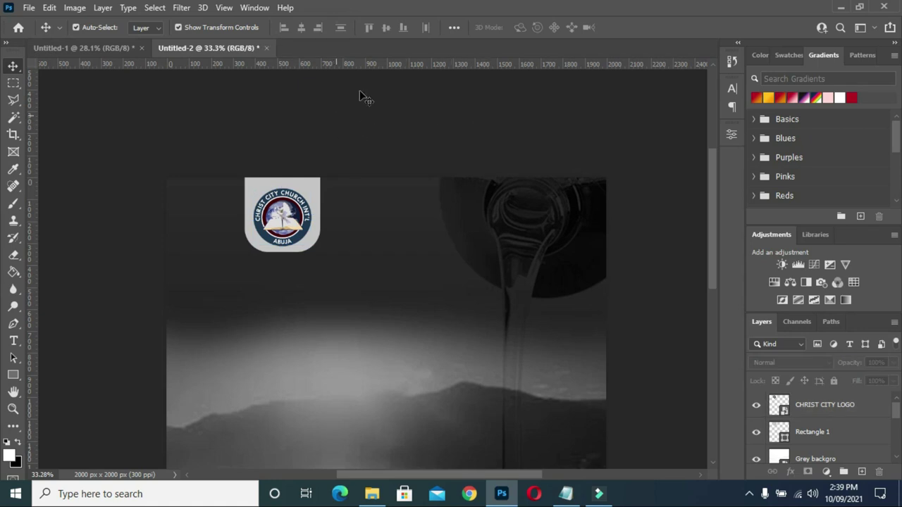
Step: Zoom out, choose the Horizontal Type Tool, and bring up the Notepad design notes
scroll(343, 141, down, 2)
click(15, 342)
click(89, 341)
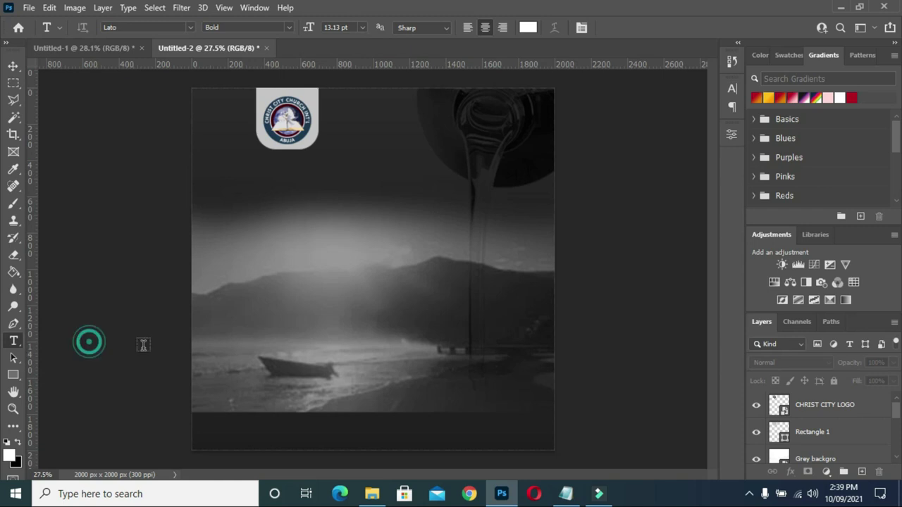
click(568, 493)
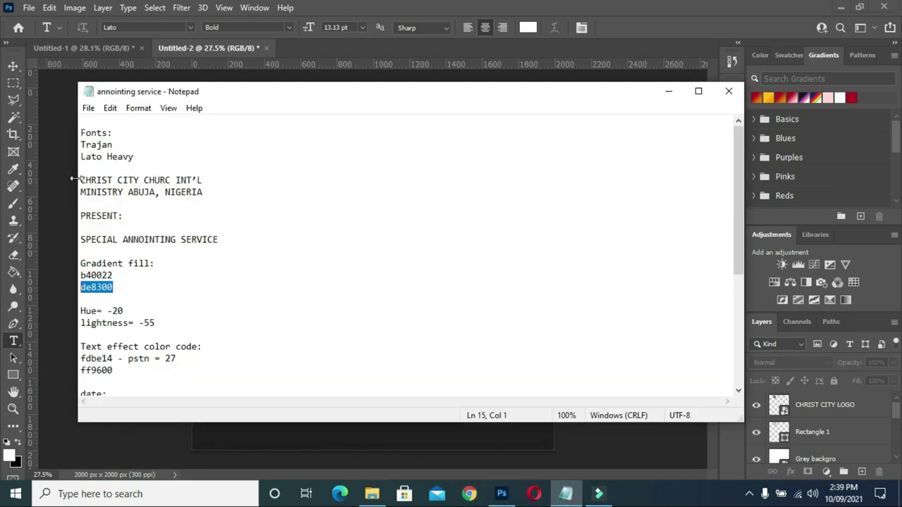
Step: Copy the 'CHRIST CITY CHURC INT'L / MINISTRY ABUJA, NIGERIA' lines, then minimise Notepad
drag(83, 181, 207, 188)
key(ctrl+c)
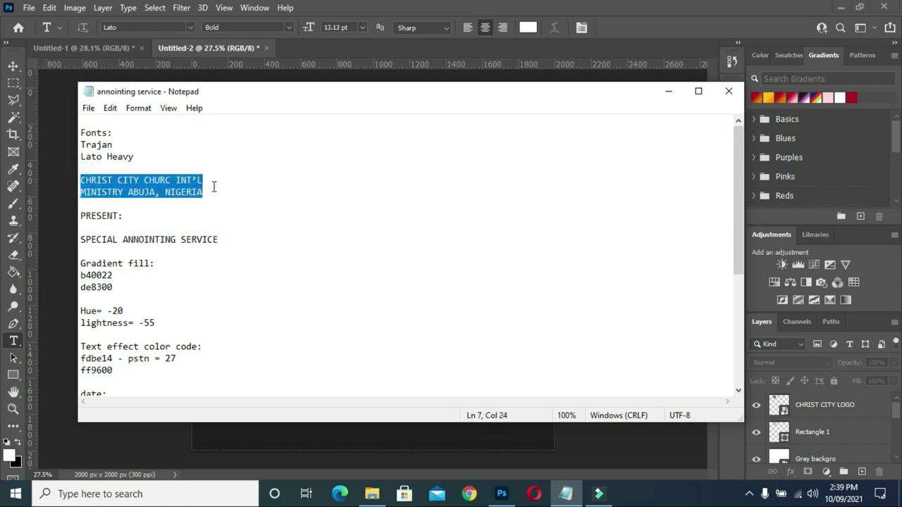
click(667, 88)
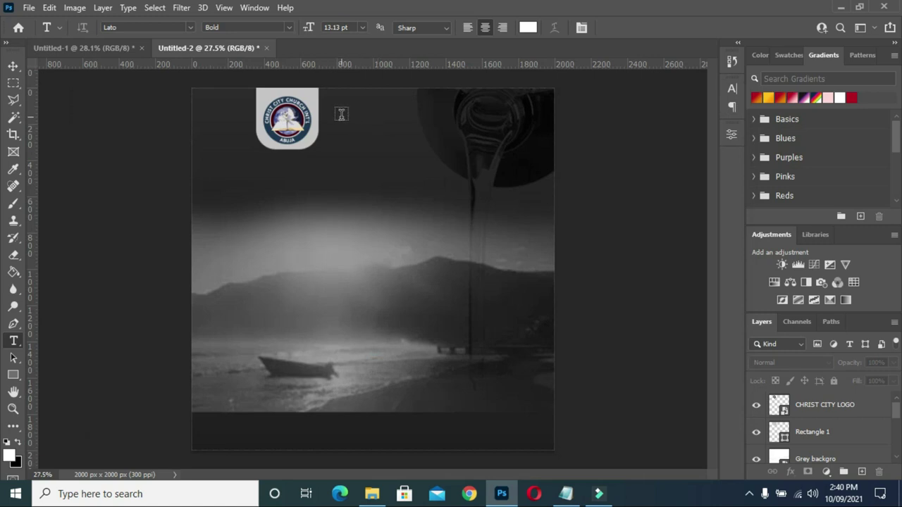
Step: Paste the church name as a new text layer and move it right of the logo
click(401, 115)
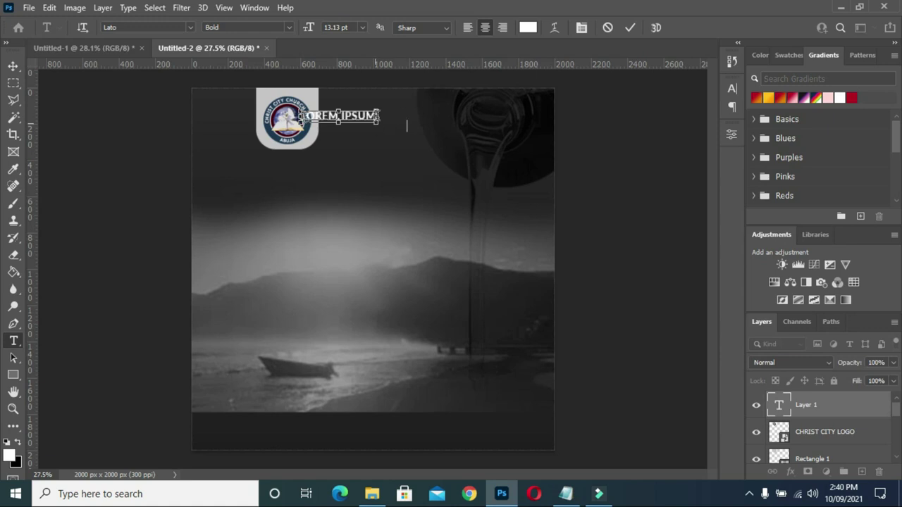
key(ctrl+v)
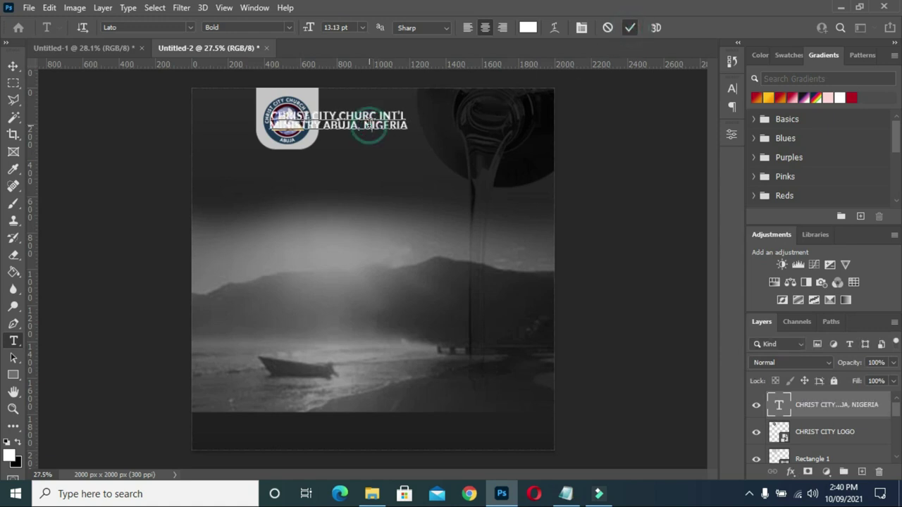
click(630, 27)
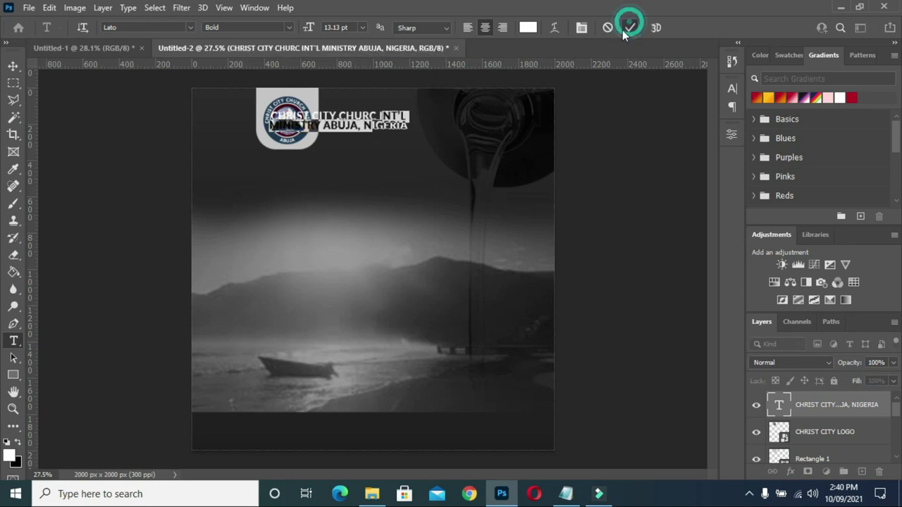
drag(364, 125, 408, 124)
Step: Centre the church name horizontally on the canvas, then clear the selection
key(ctrl+a)
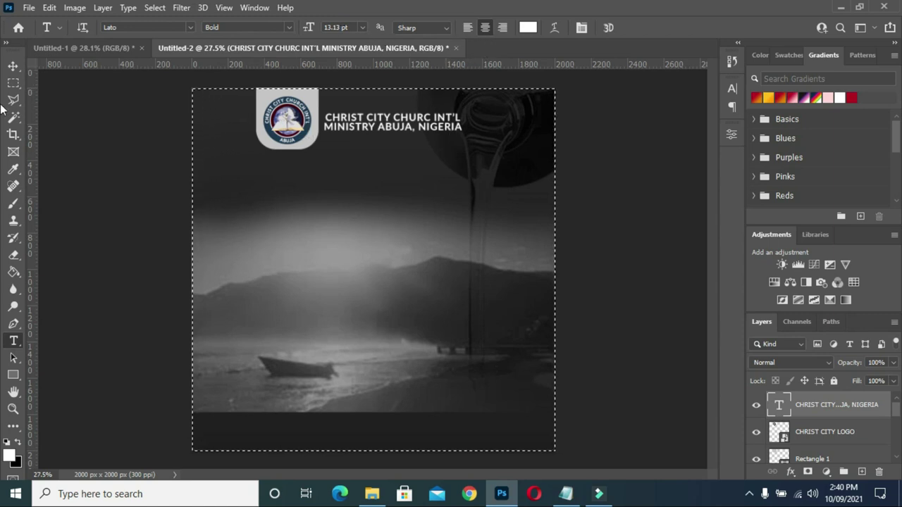
click(13, 66)
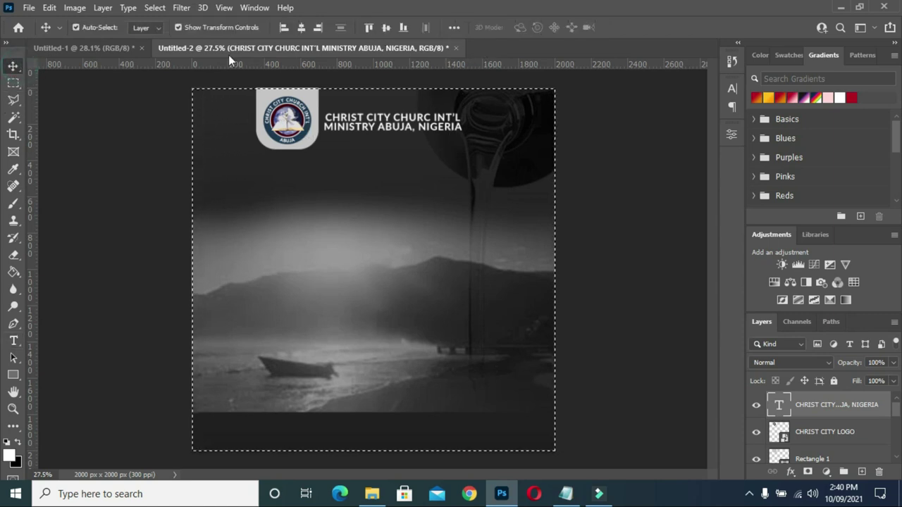
click(301, 27)
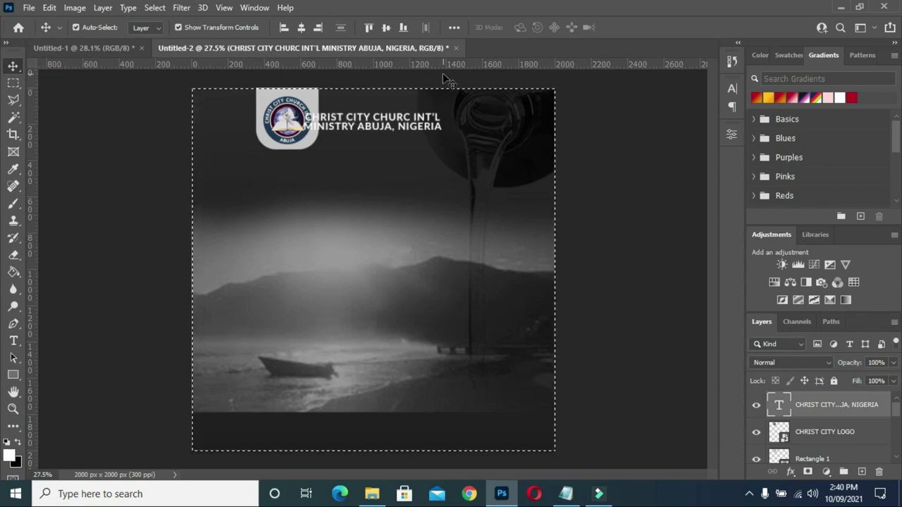
key(ctrl)
key(ctrl+d)
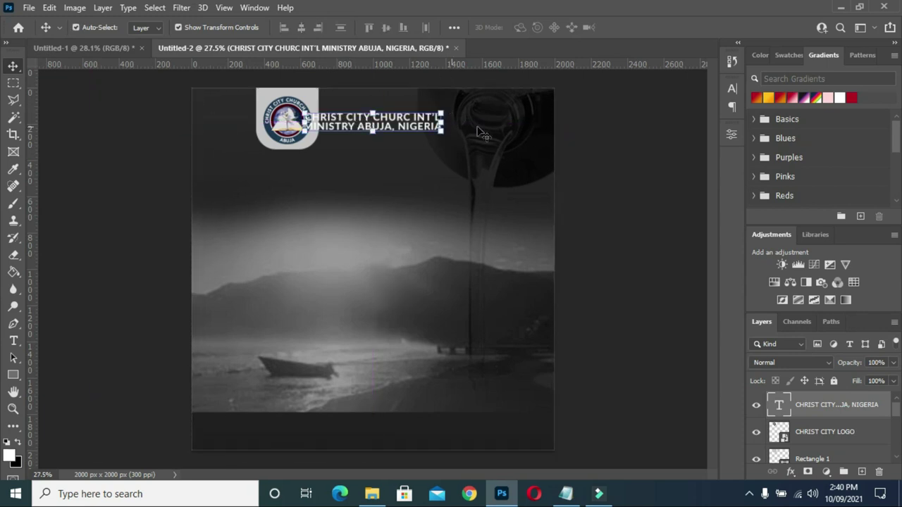
click(590, 141)
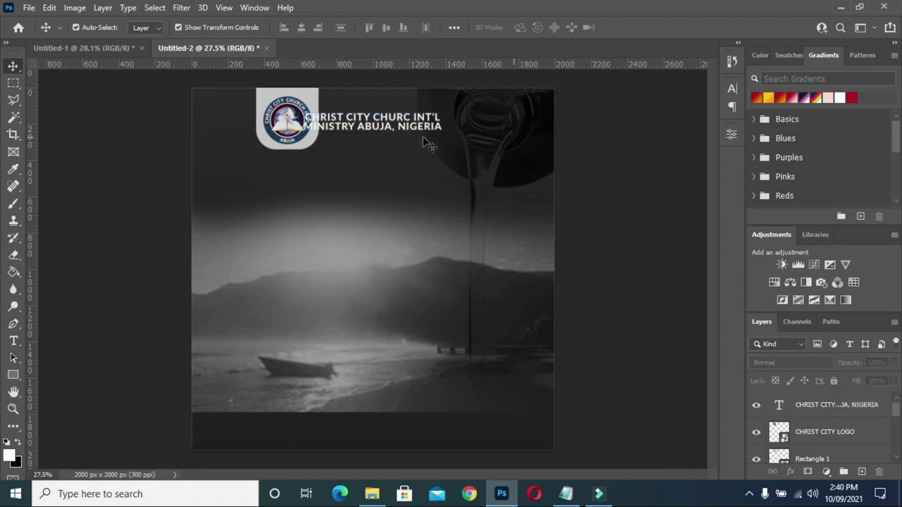
Step: Shift the CHRIST CITY LOGO and Rectangle 1 badge layers further left
click(815, 431)
scroll(826, 432, down, 1)
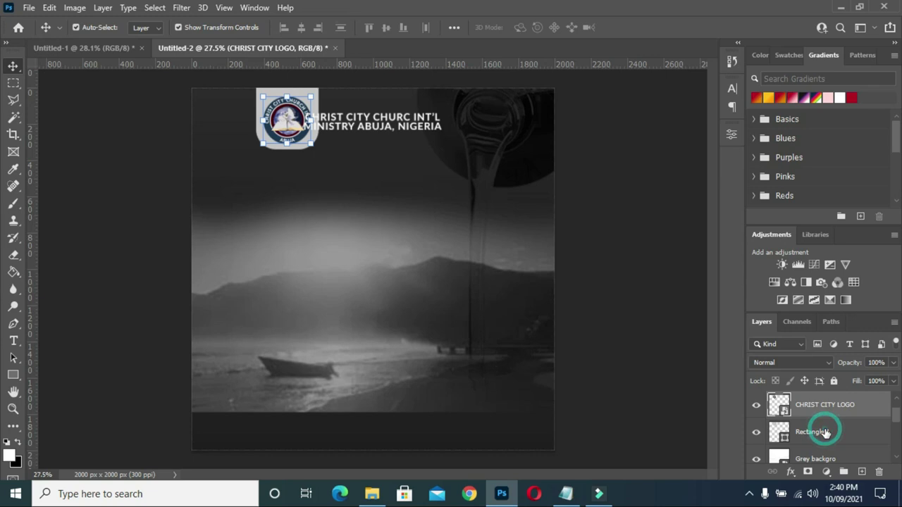
click(817, 432)
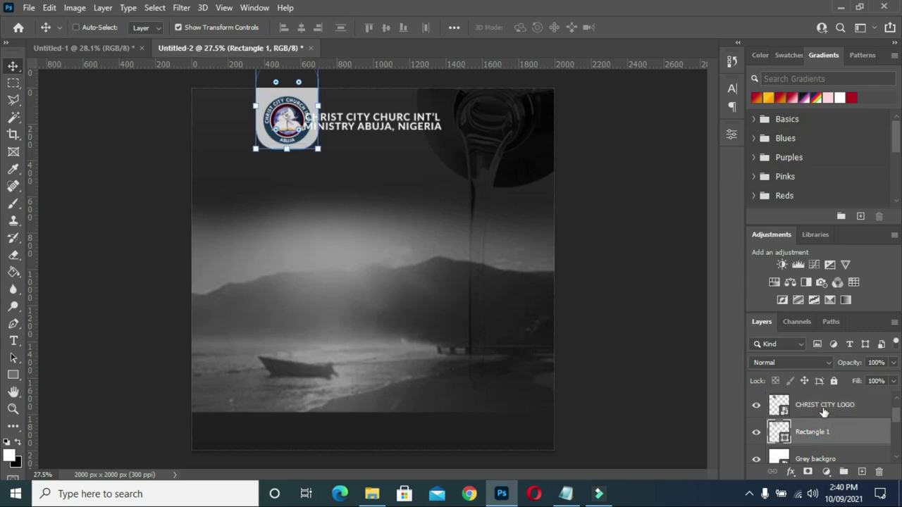
shift+click(821, 405)
drag(286, 121, 262, 120)
click(147, 150)
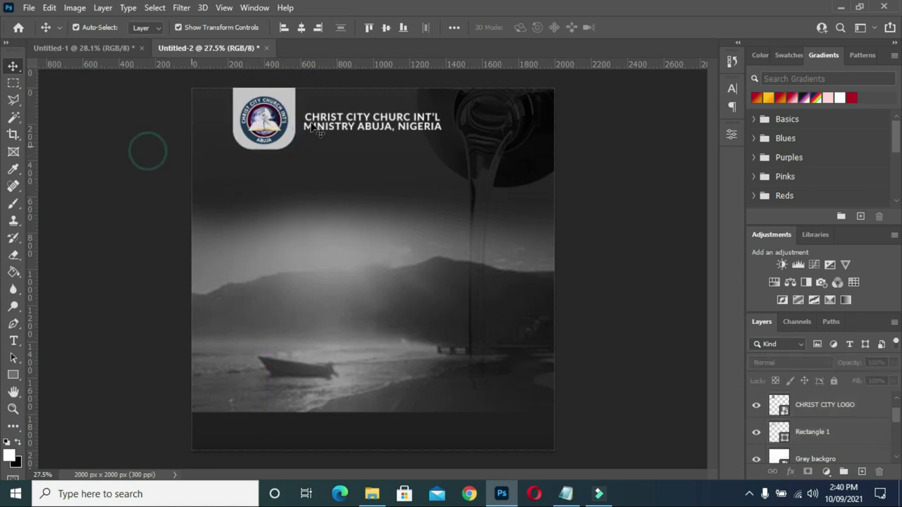
click(338, 124)
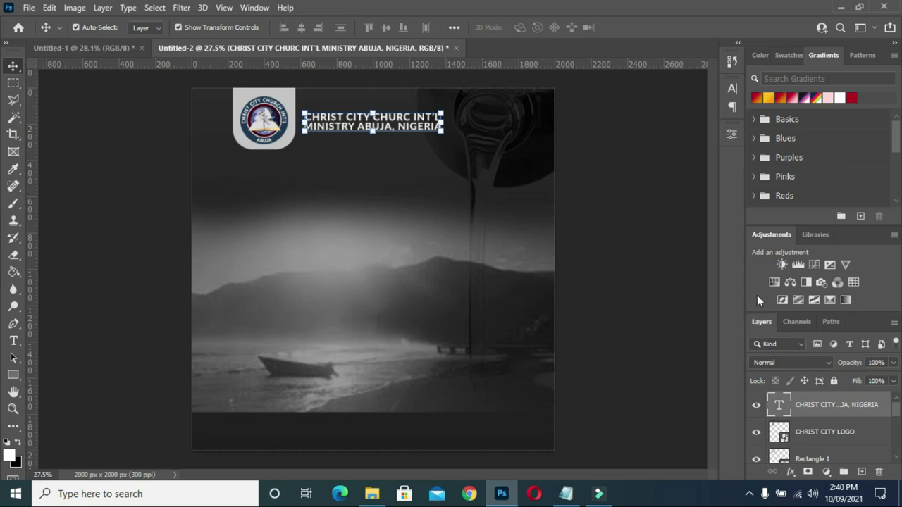
Step: In the Properties panel, set the church-name text's leading to 14 pt
click(731, 136)
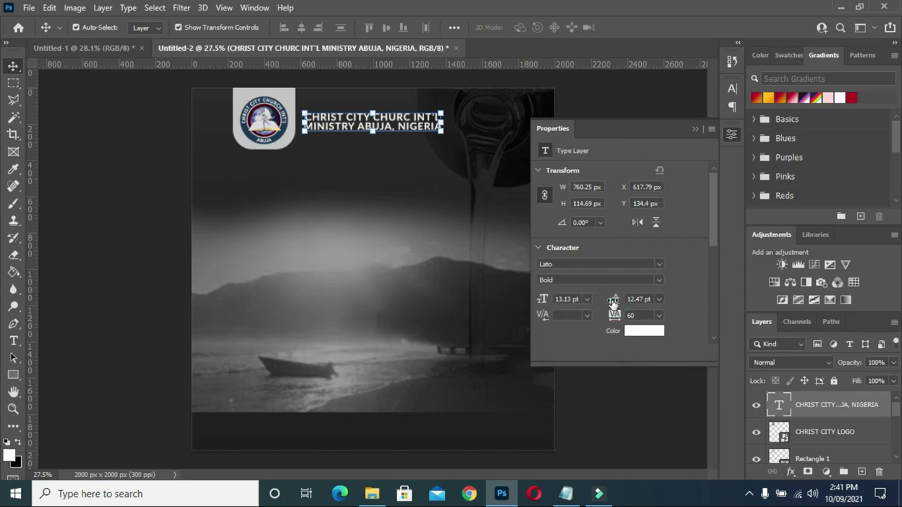
drag(613, 301, 613, 299)
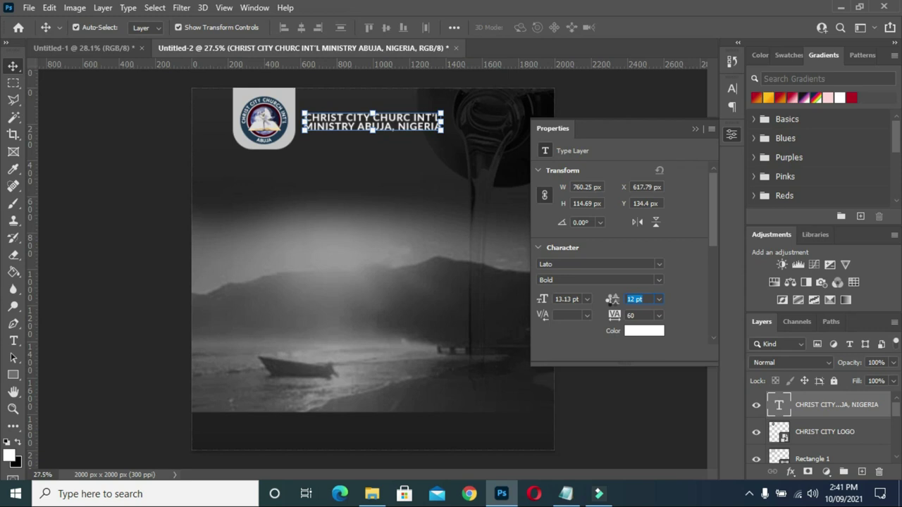
drag(615, 298, 614, 299)
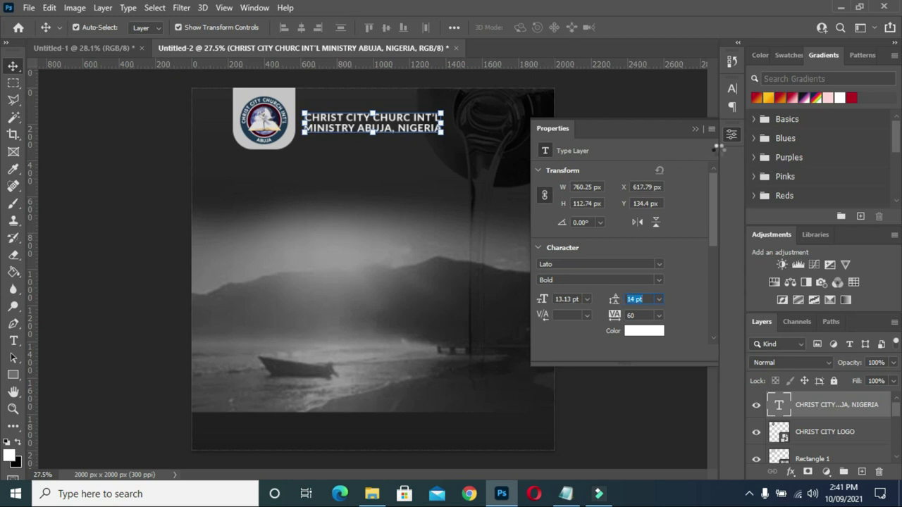
click(694, 130)
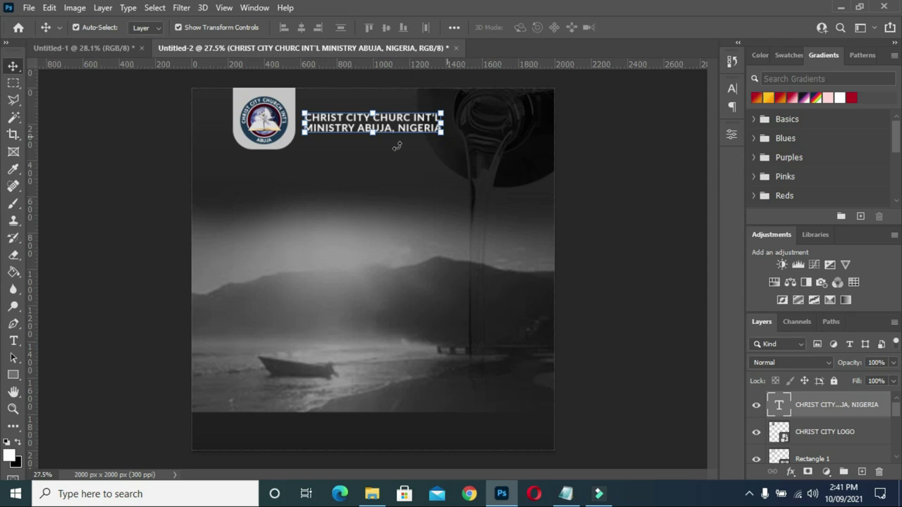
click(594, 133)
click(328, 118)
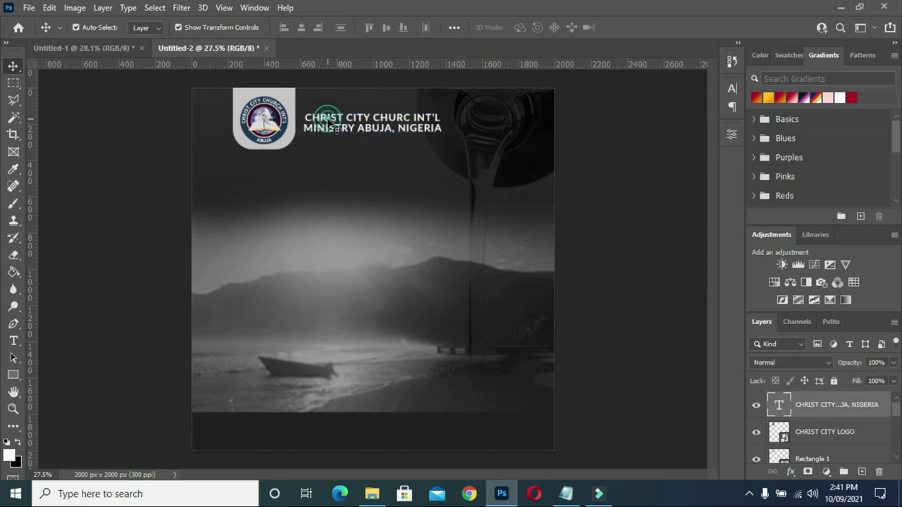
click(419, 89)
Step: Left-align the church name lines and move them up beside the logo
key(t)
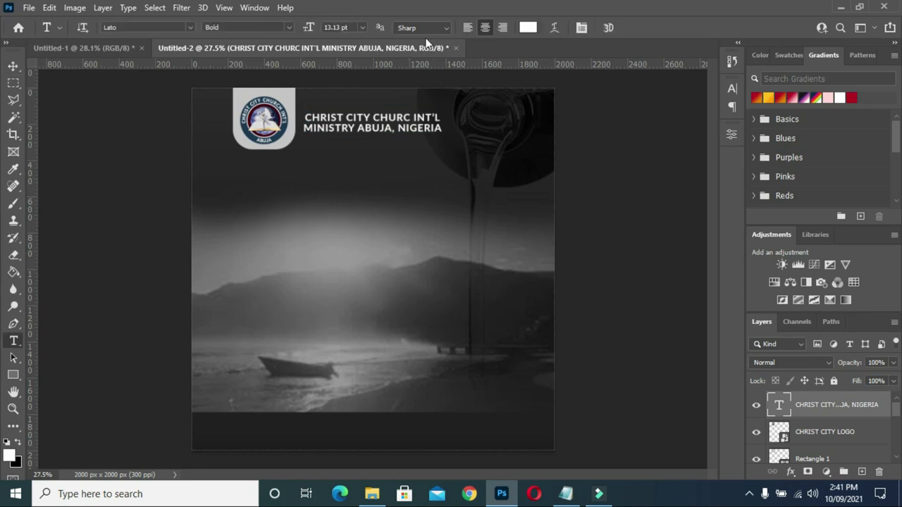
click(467, 27)
drag(393, 127, 322, 122)
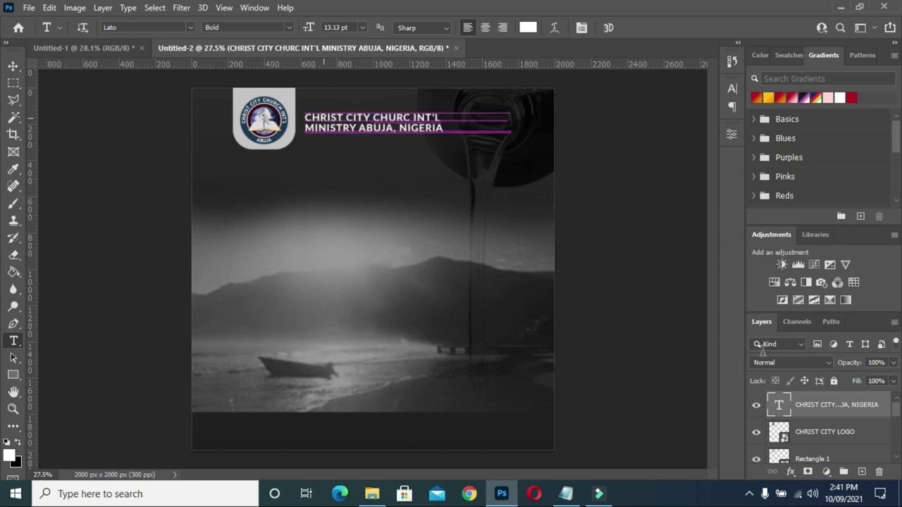
Step: Shrink the CHRIST CITY LOGO to about 81% and apply the resize
click(835, 432)
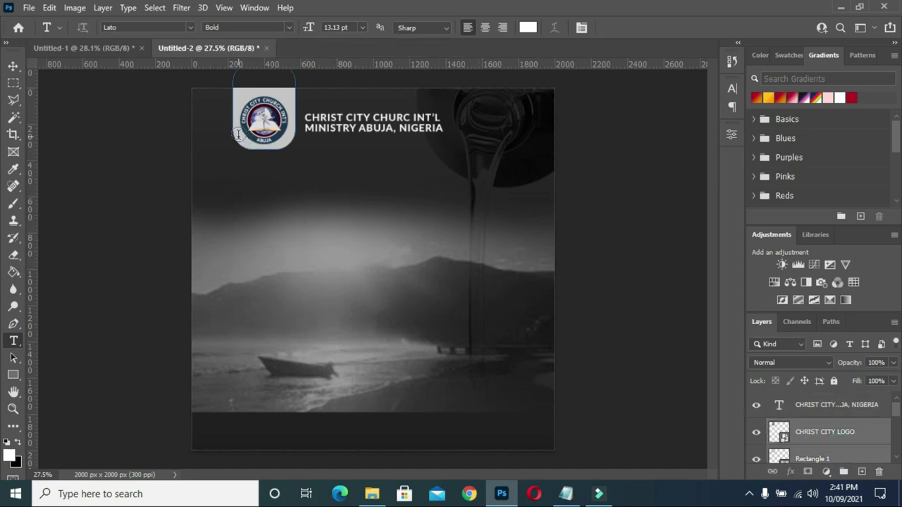
click(14, 65)
drag(232, 149, 276, 120)
click(655, 28)
click(638, 131)
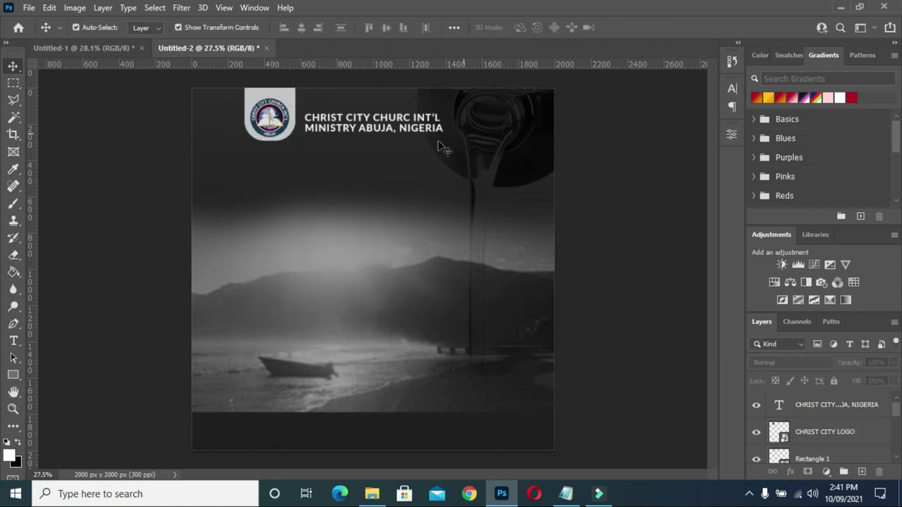
Step: Drag a copy of the church name below the original and select all its text
ctrl+click(398, 121)
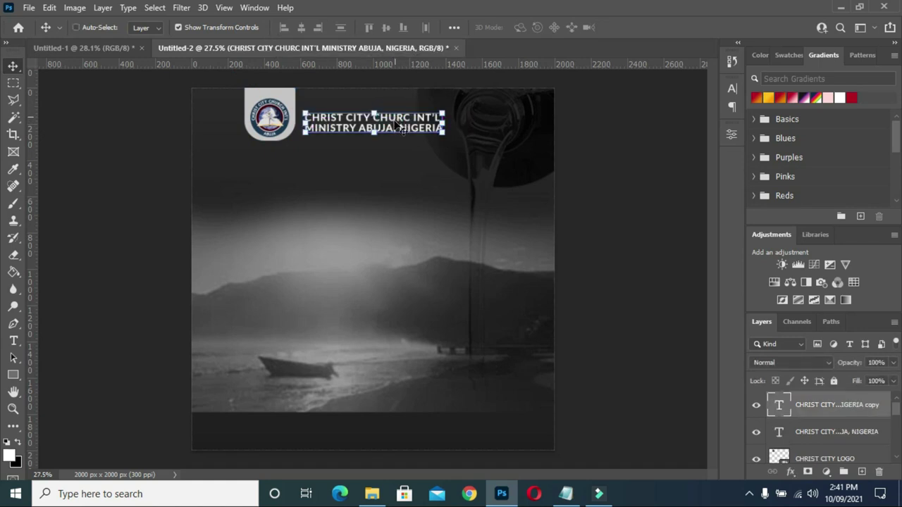
drag(396, 119, 391, 171)
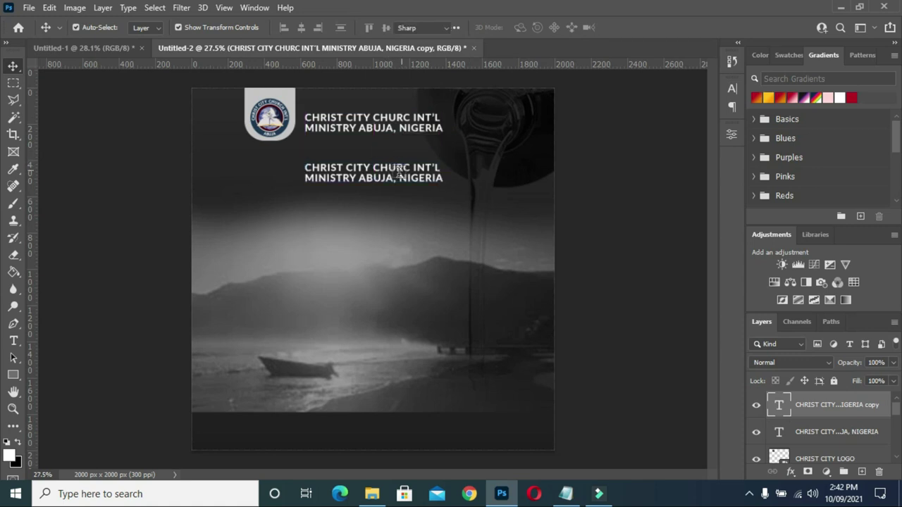
double_click(398, 167)
key(ctrl+a)
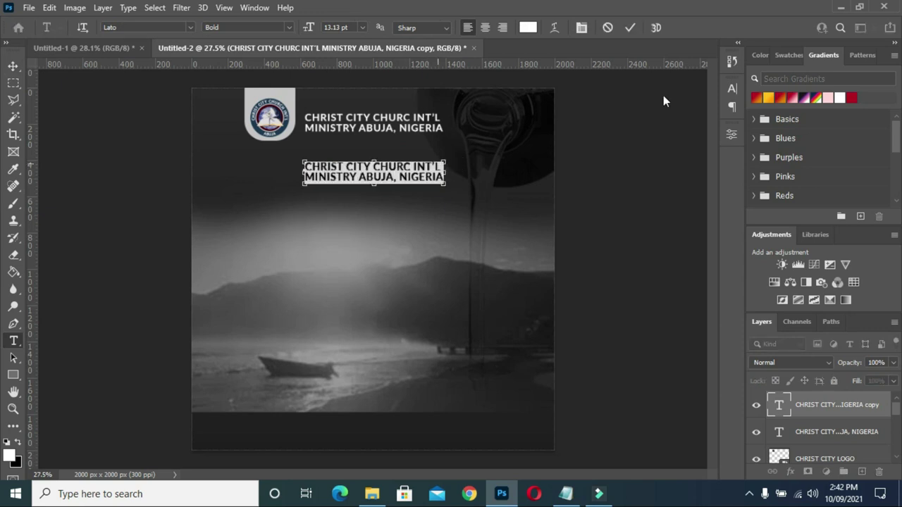
click(565, 493)
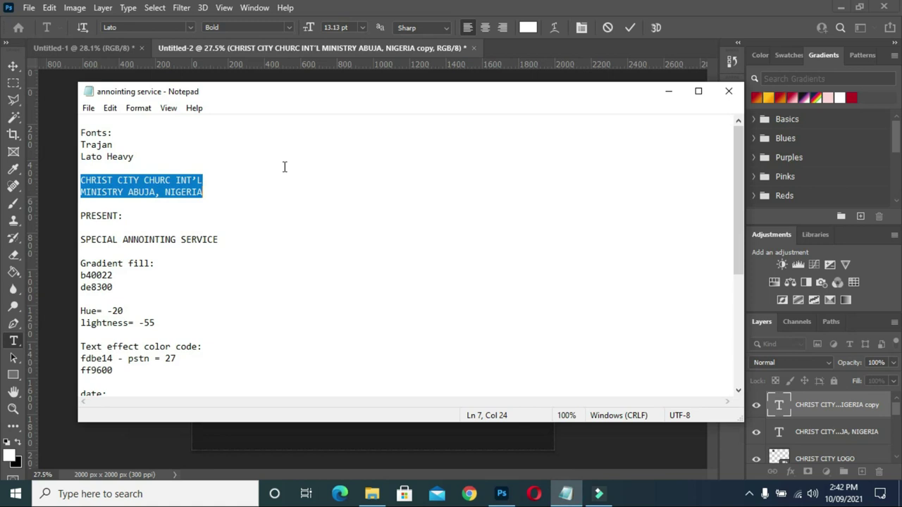
Step: Copy 'PRESENT:' from the notes, then minimise Notepad
drag(124, 216, 81, 216)
key(ctrl+c)
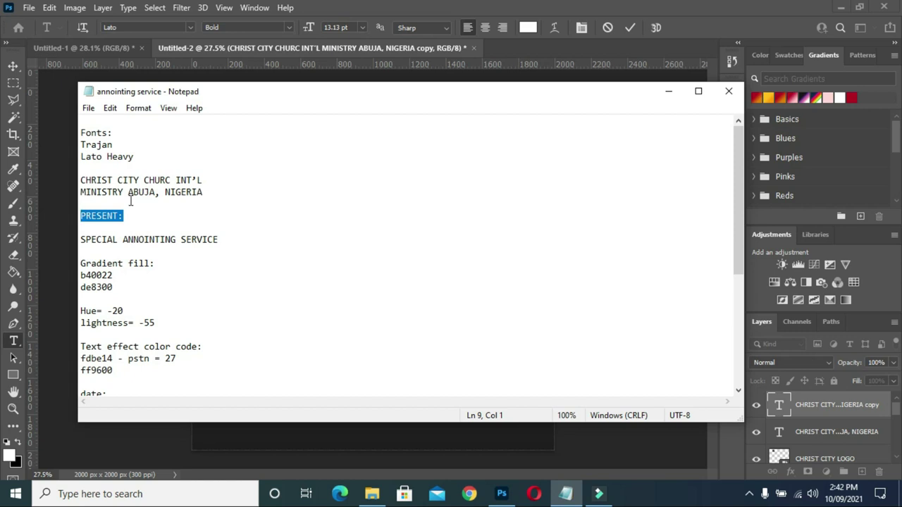
click(668, 91)
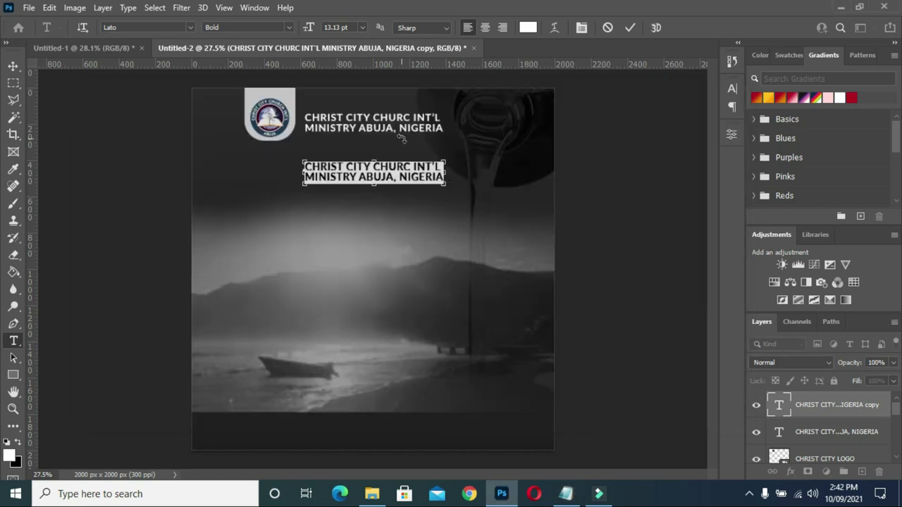
Step: Replace the copied text with 'PRESENT:' and widen its letter tracking
key(ctrl+v)
click(631, 28)
click(731, 133)
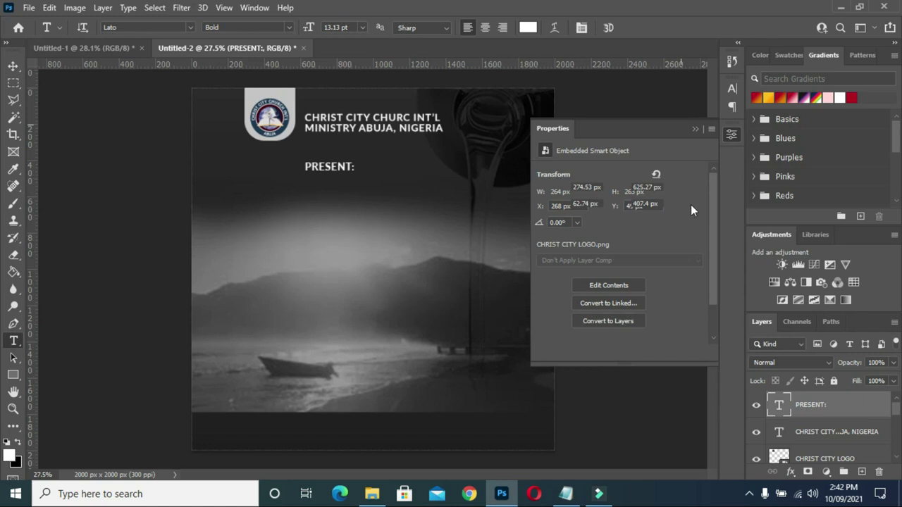
drag(614, 318, 643, 315)
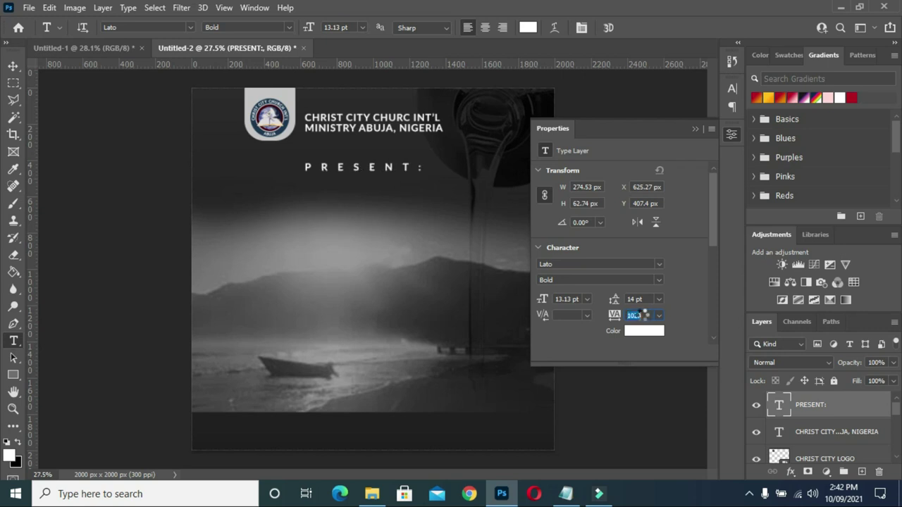
click(694, 129)
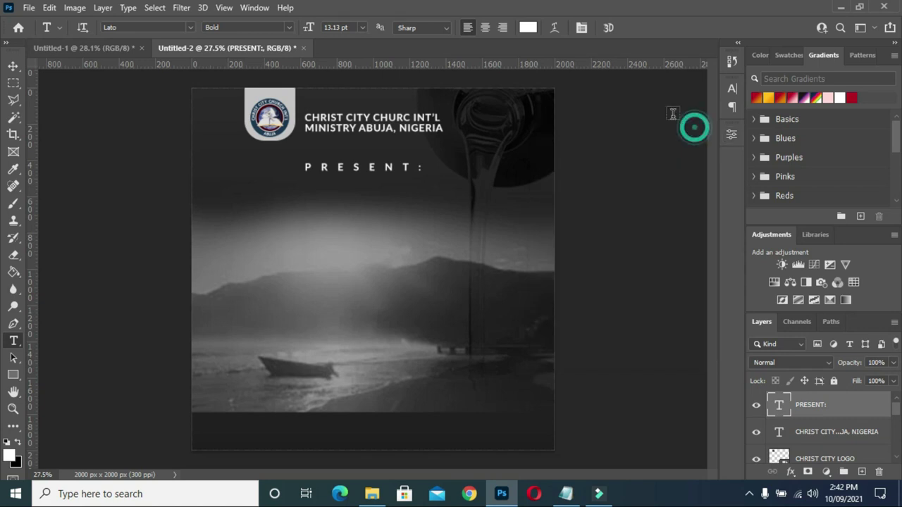
Step: Centre PRESENT: horizontally on the canvas and zoom out to the whole flyer
click(14, 65)
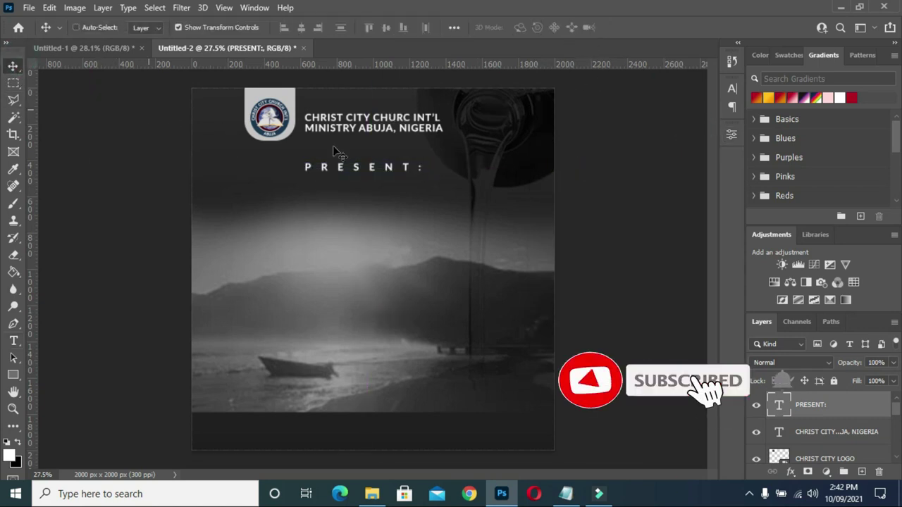
key(ctrl+a)
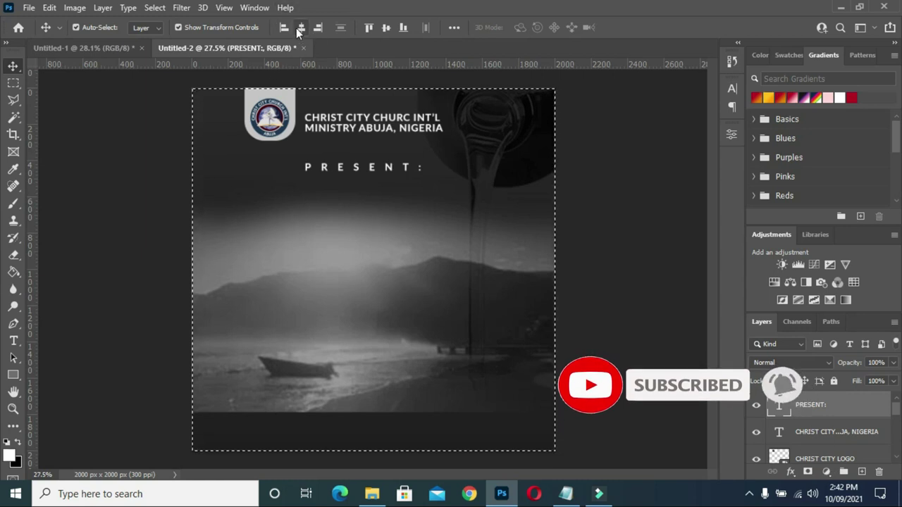
click(301, 27)
click(301, 27)
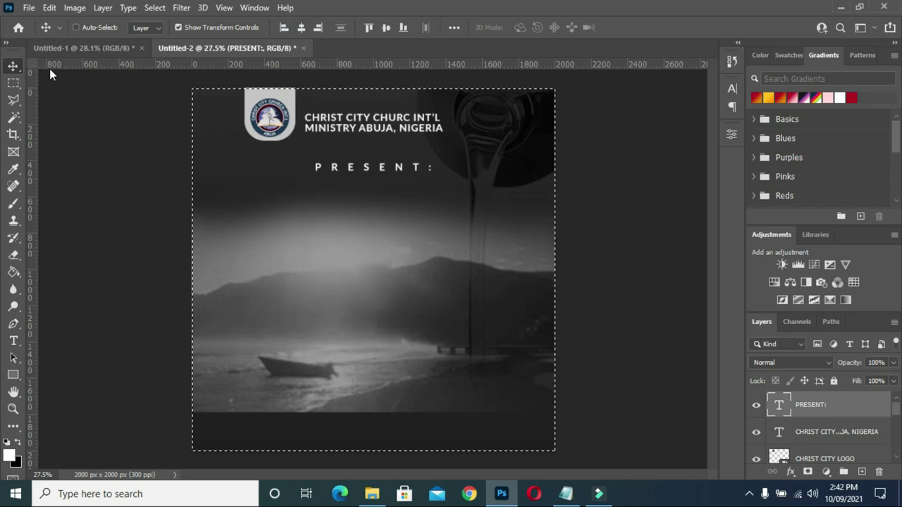
key(ctrl+d)
click(574, 207)
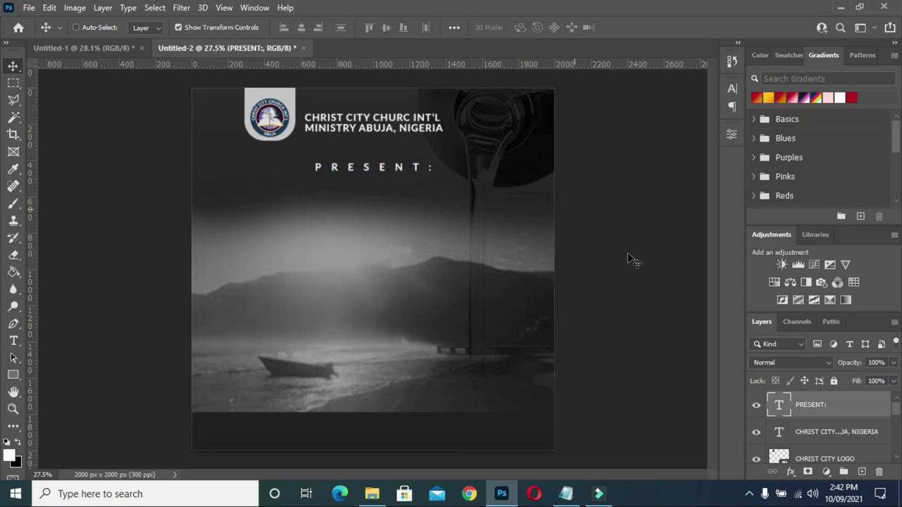
key(ctrl+minus)
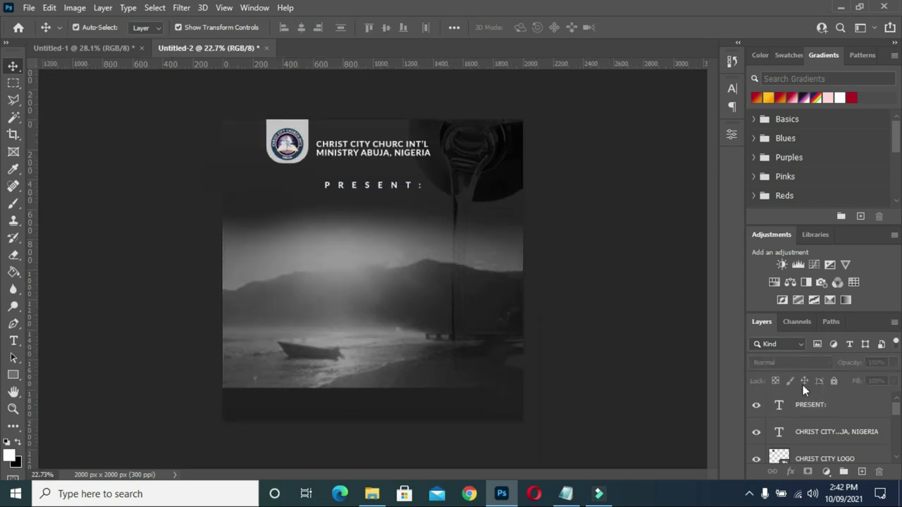
Step: Group the grey background layer and name the group BG
double_click(815, 406)
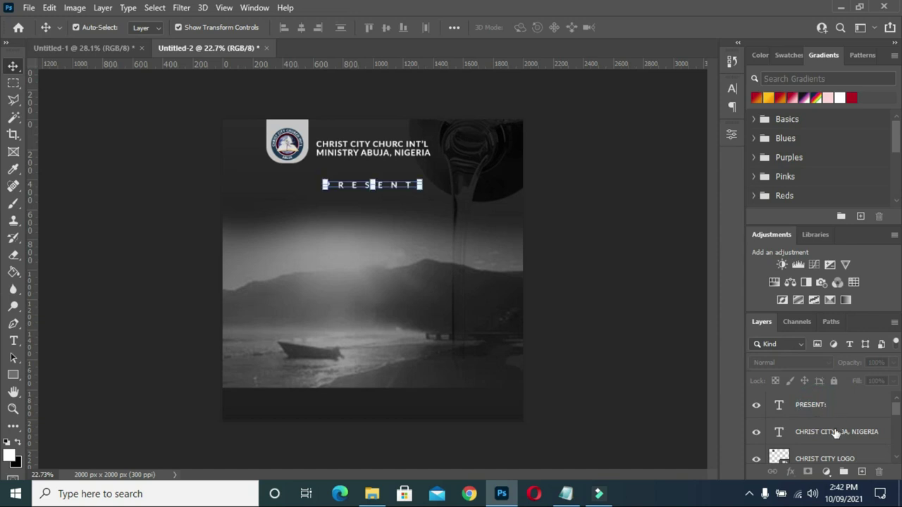
scroll(834, 440, down, 5)
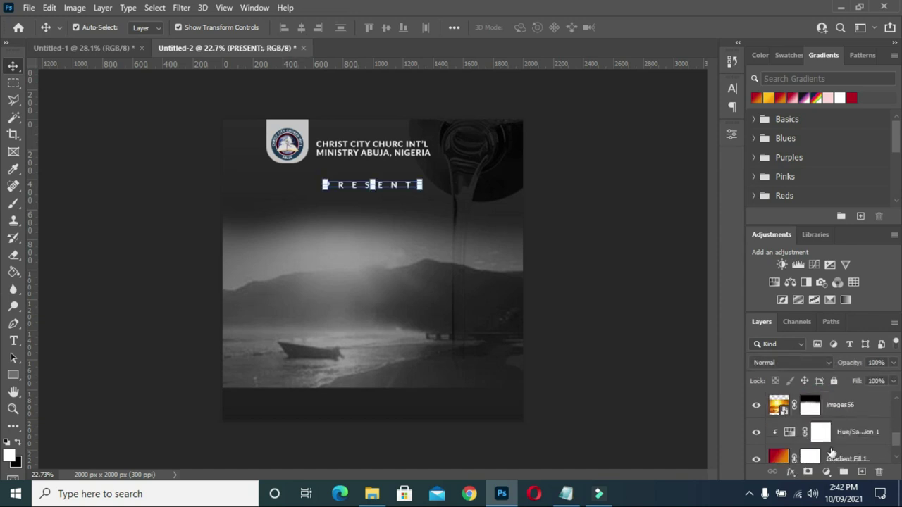
scroll(832, 453, down, 2)
click(837, 430)
scroll(832, 426, up, 4)
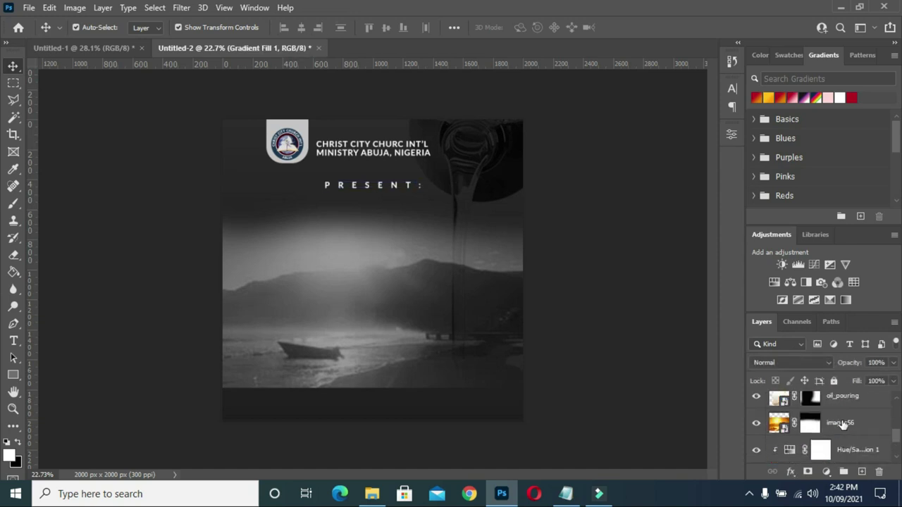
scroll(827, 424, up, 1)
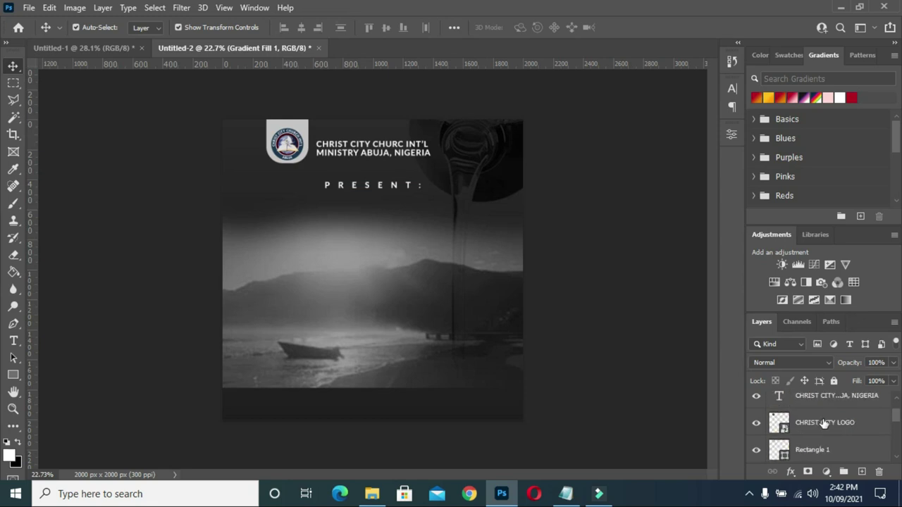
scroll(825, 429, down, 1)
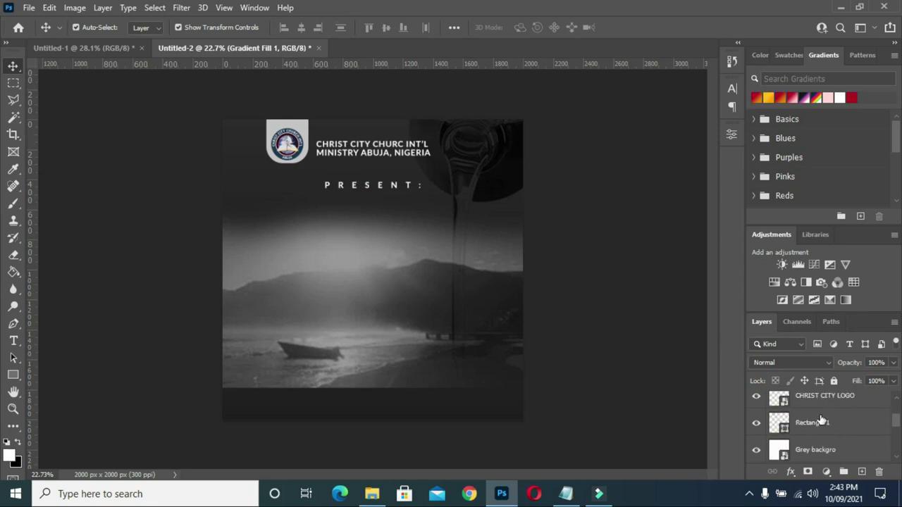
click(813, 449)
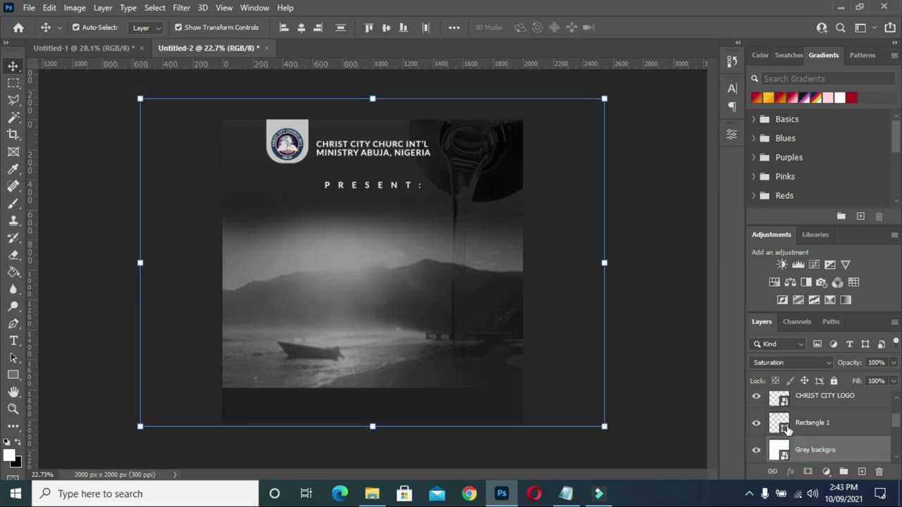
key(ctrl+g)
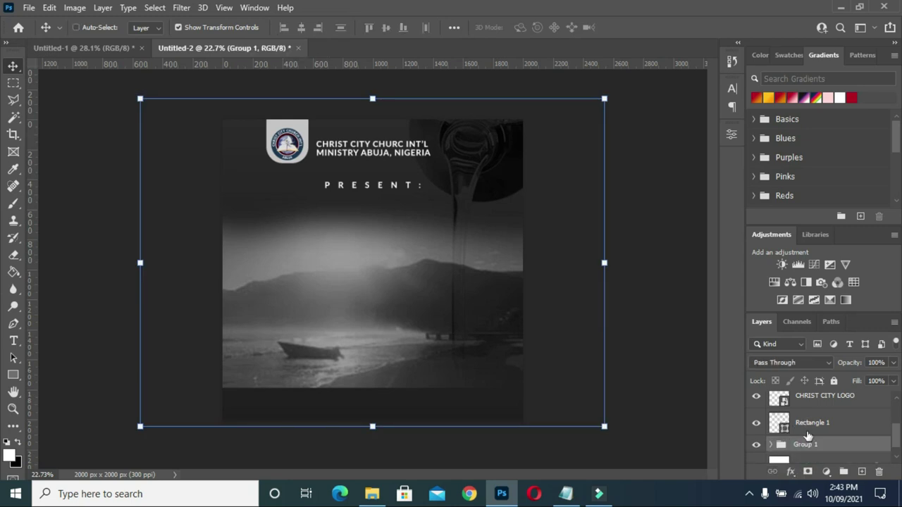
double_click(806, 444)
text(B)
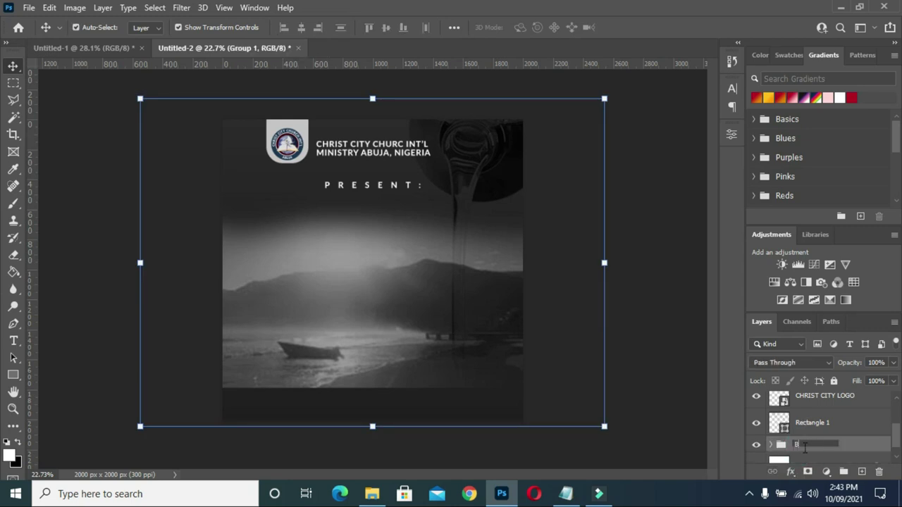
text(G)
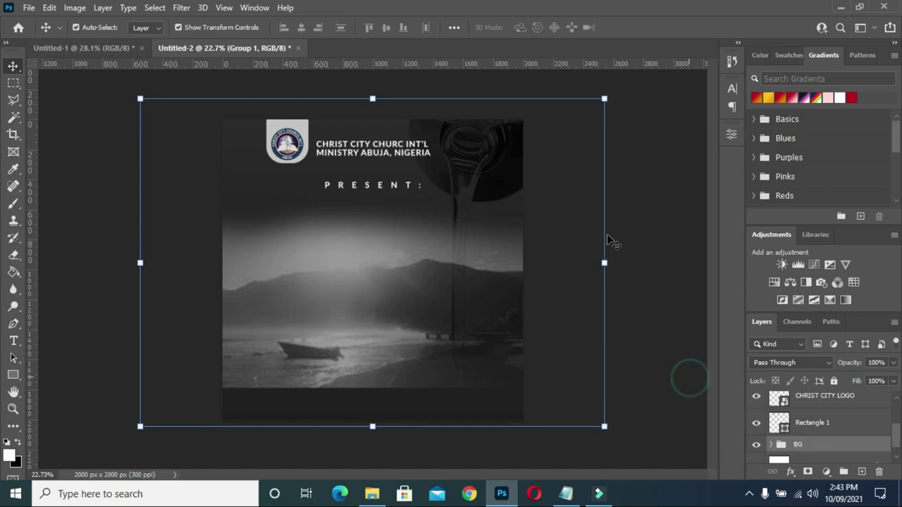
click(653, 200)
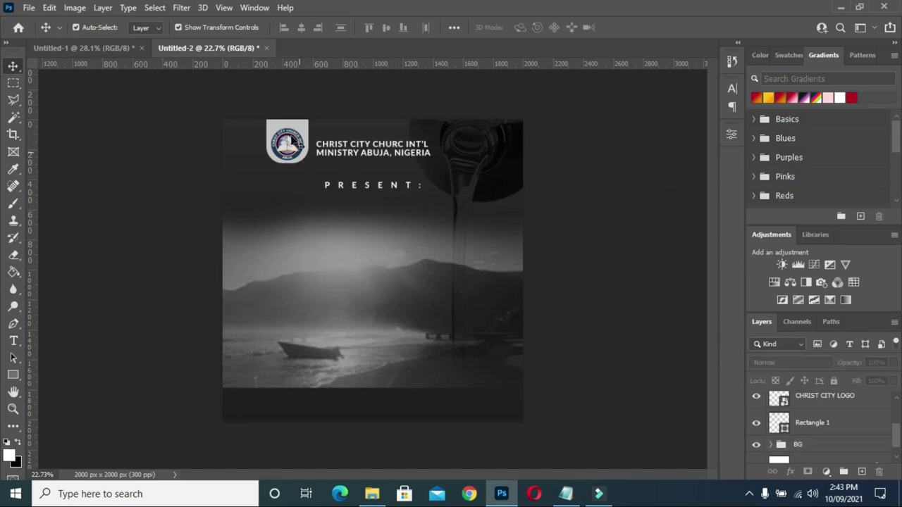
click(294, 147)
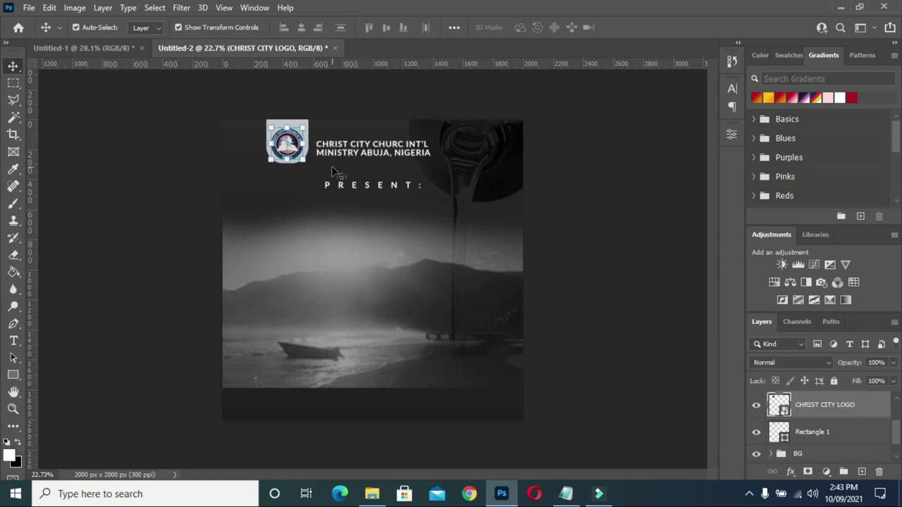
Step: Select the church-name text, then select the word SPECIAL in the Notepad notes
click(569, 201)
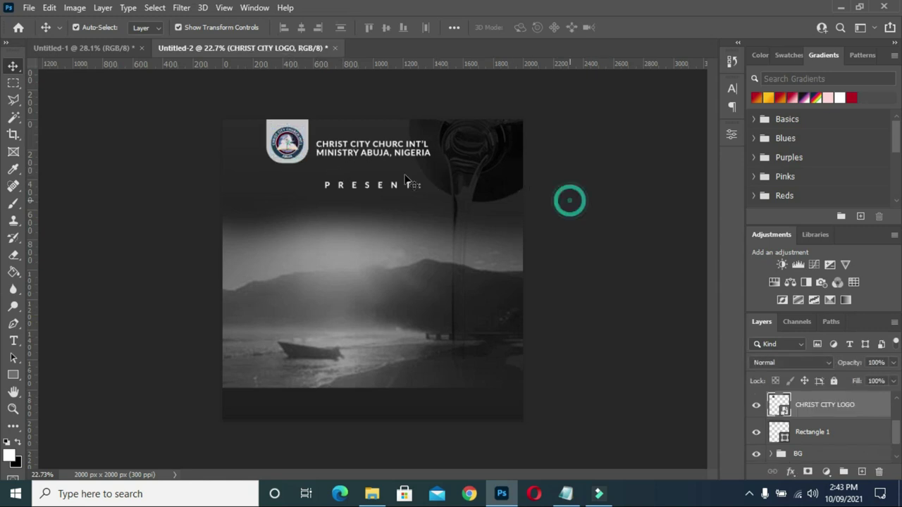
click(380, 152)
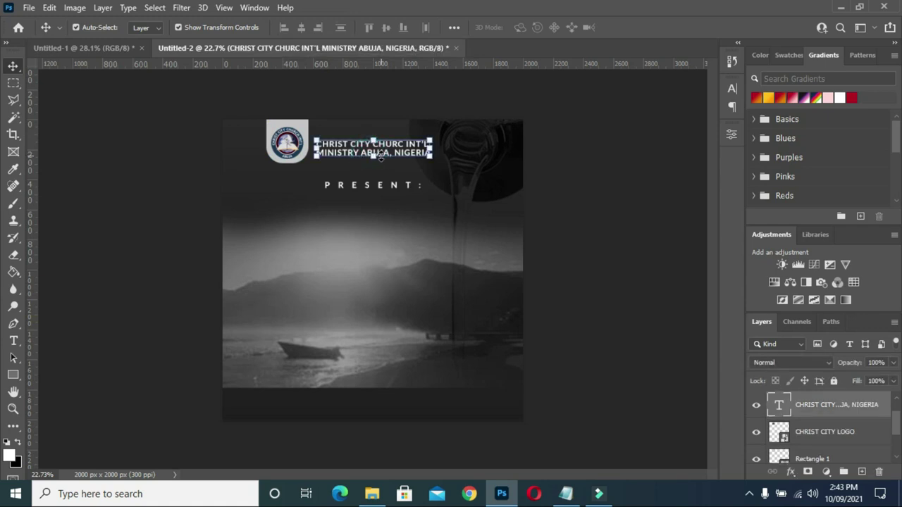
key(ctrl+alt)
click(566, 493)
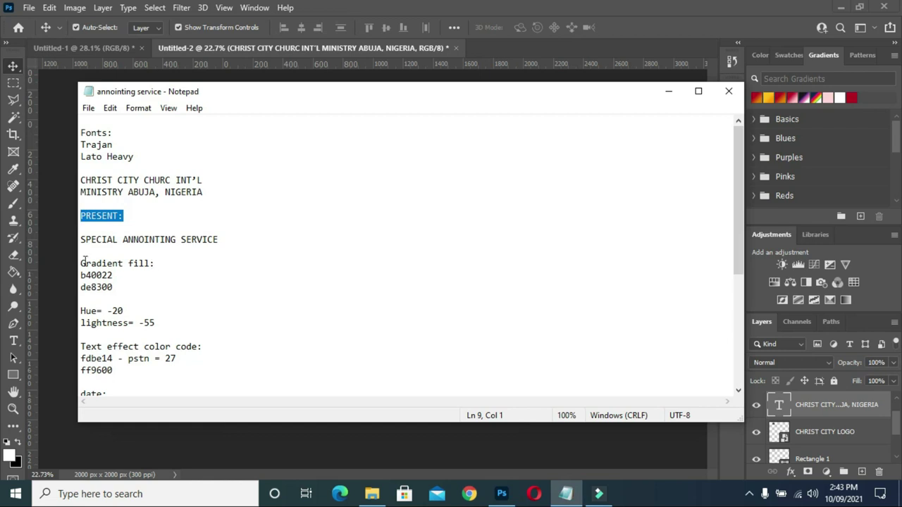
drag(117, 240, 81, 240)
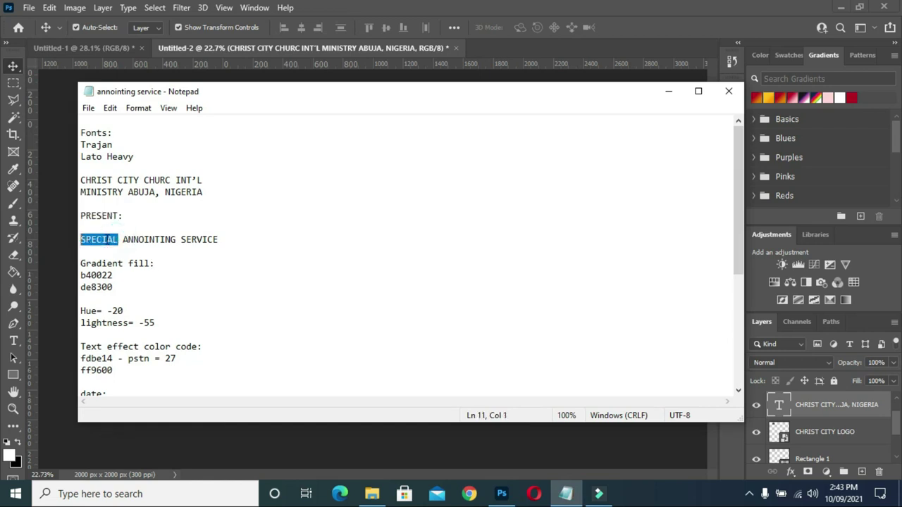
click(667, 91)
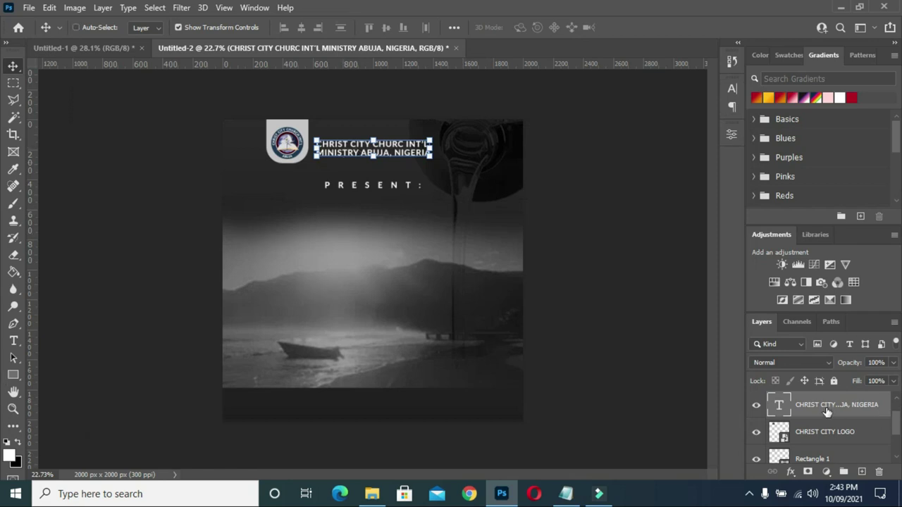
Step: Duplicate the church-name layer and drag the copy to the centre, below PRESENT:
key(ctrl+j)
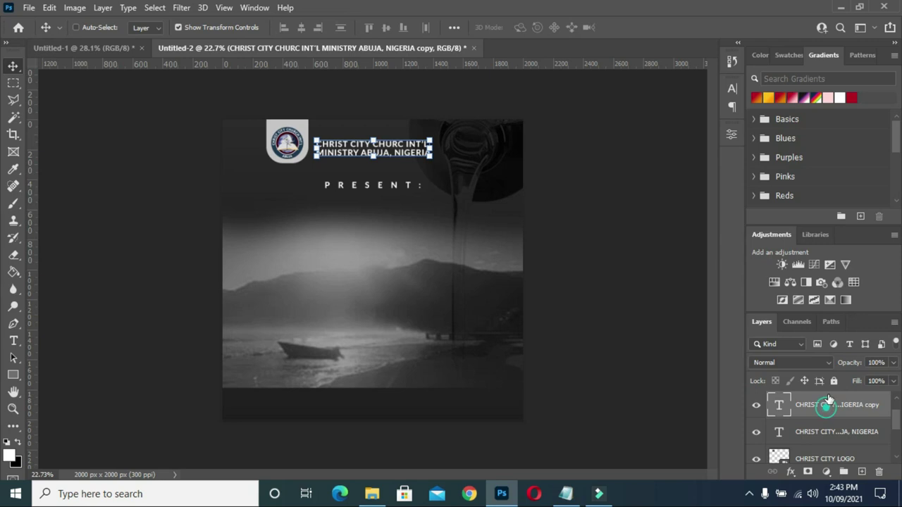
drag(821, 431, 826, 395)
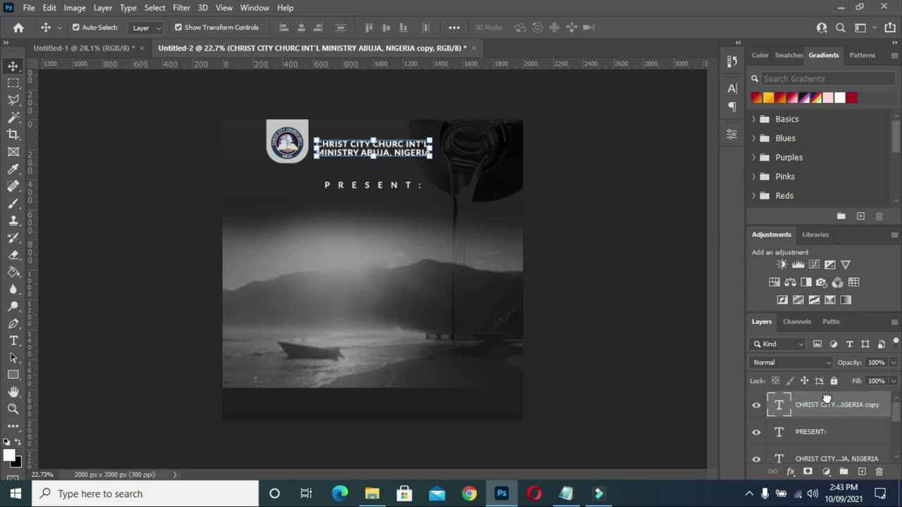
drag(383, 157, 450, 244)
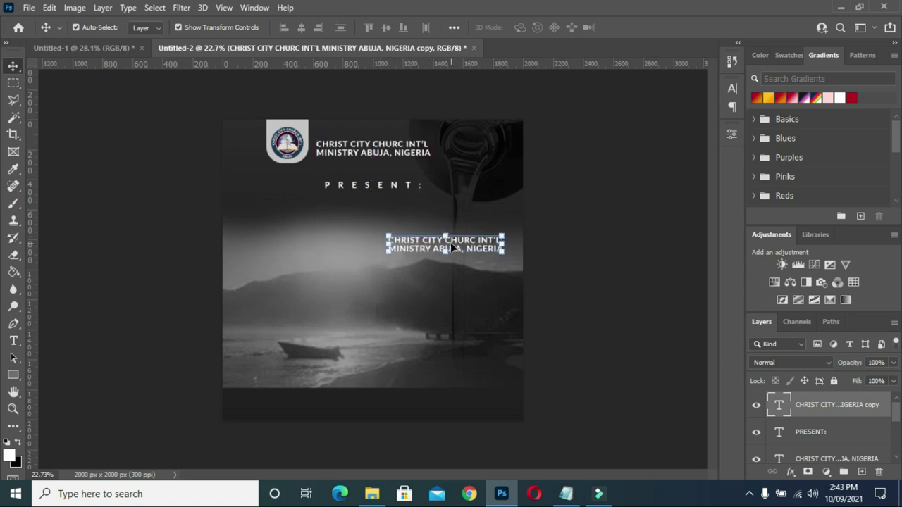
Step: Change the copied text to read SPECIAL
double_click(449, 246)
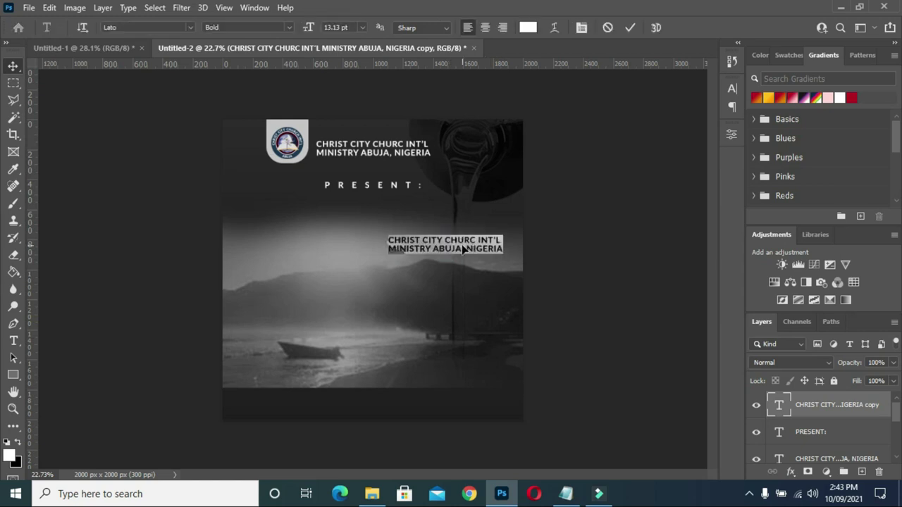
text(SPECIAL)
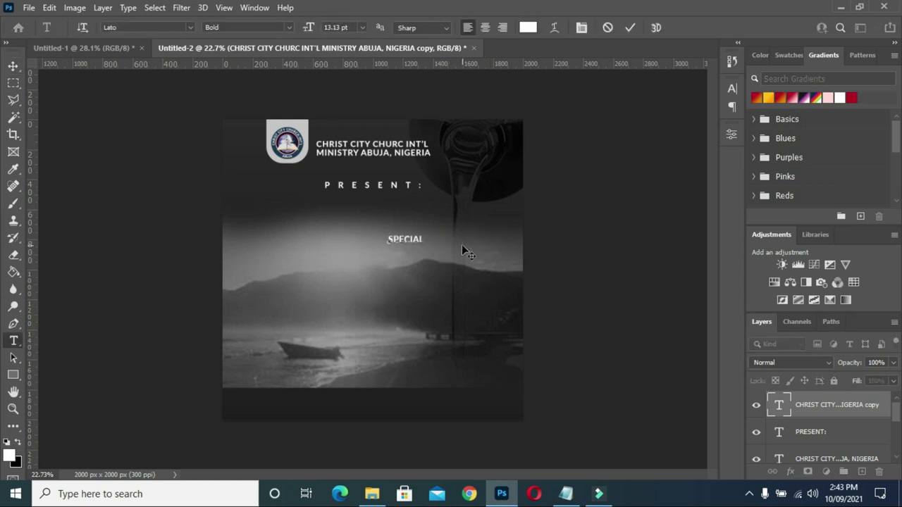
click(631, 28)
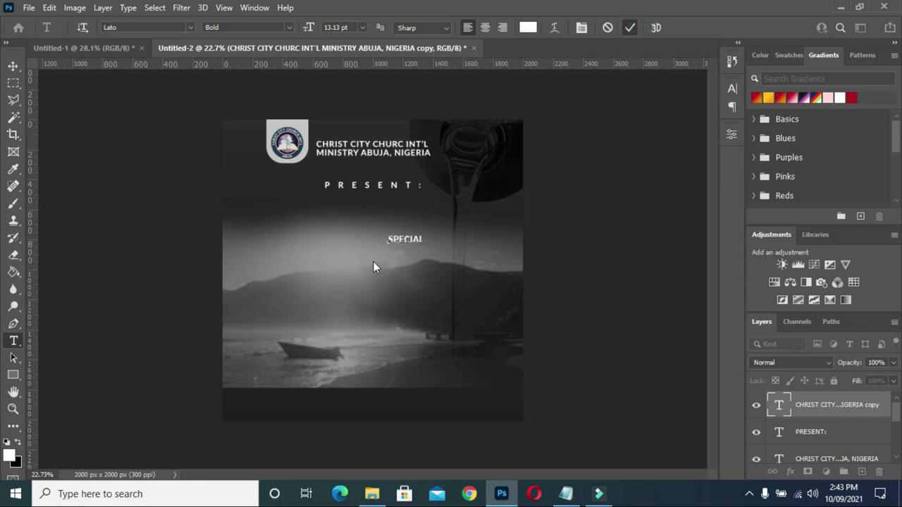
Step: Set SPECIAL in the Trajan Pro 3 Bold font
click(191, 27)
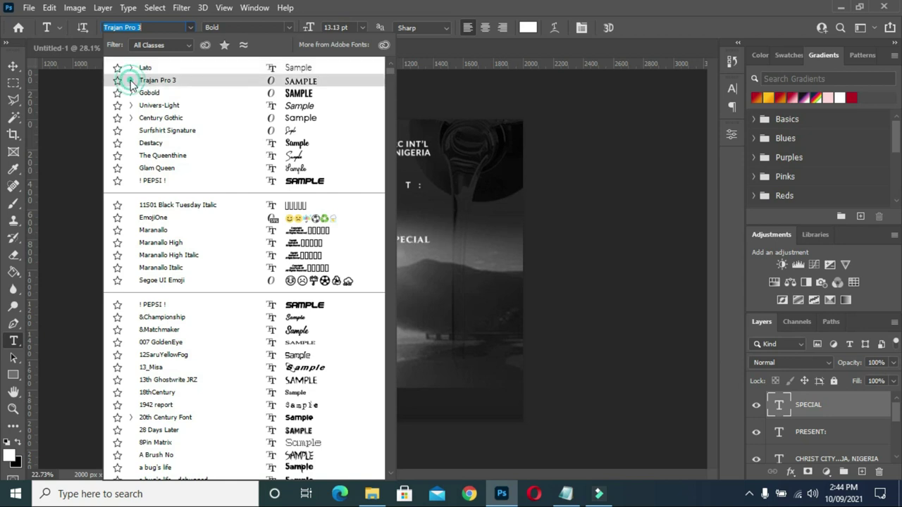
click(131, 80)
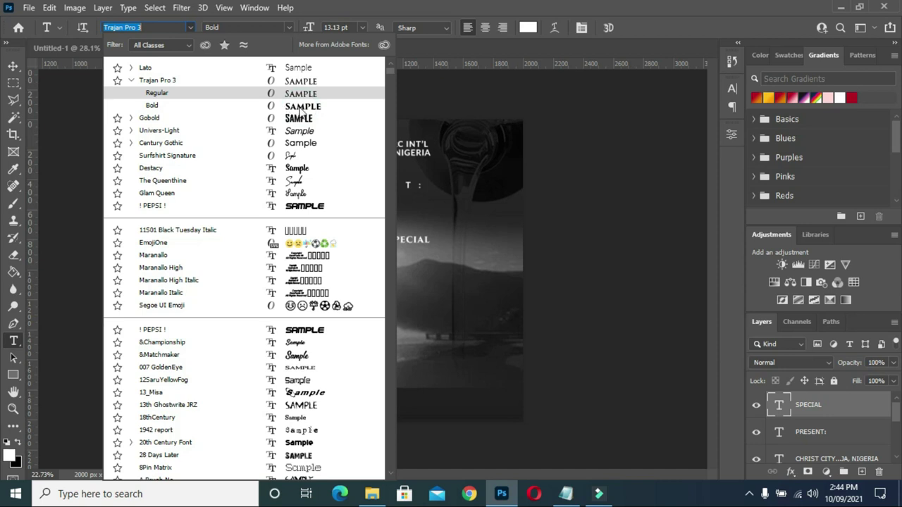
click(308, 106)
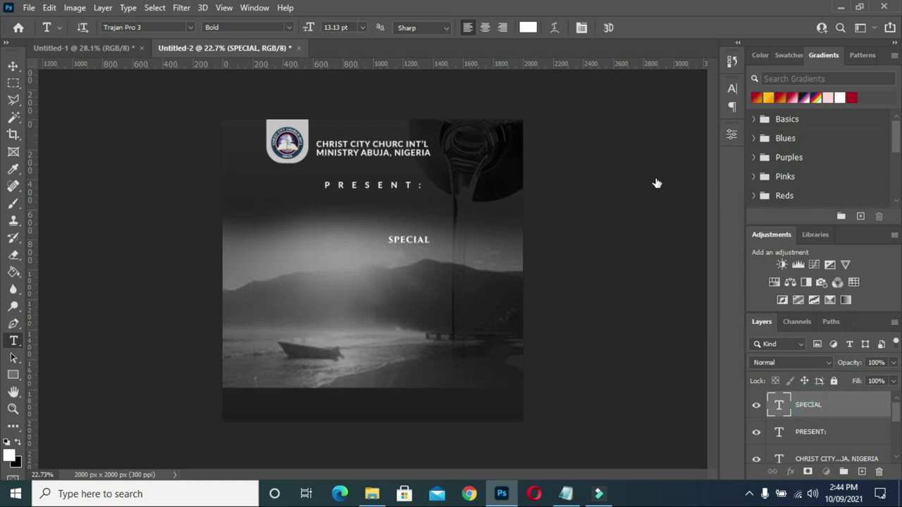
Step: Enlarge SPECIAL to 56 pt and move it centred under PRESENT:
drag(308, 32, 332, 28)
key(Return)
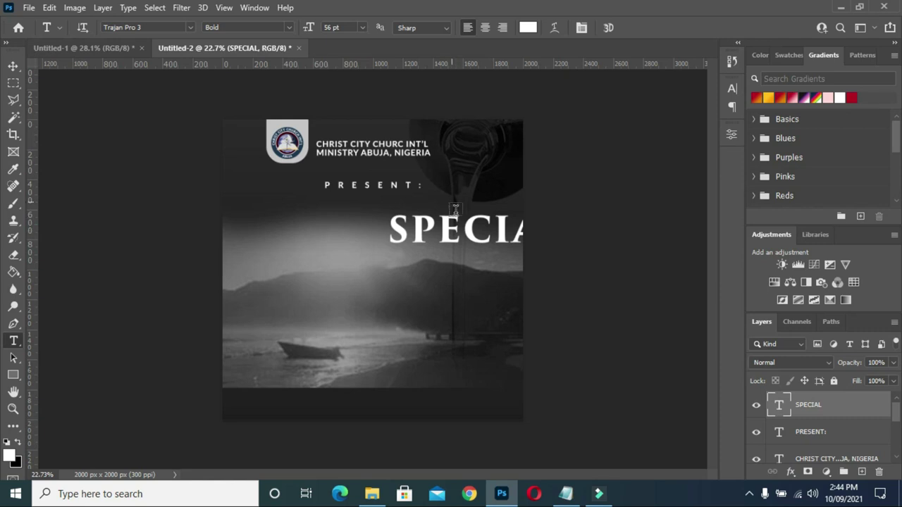
drag(444, 235, 385, 244)
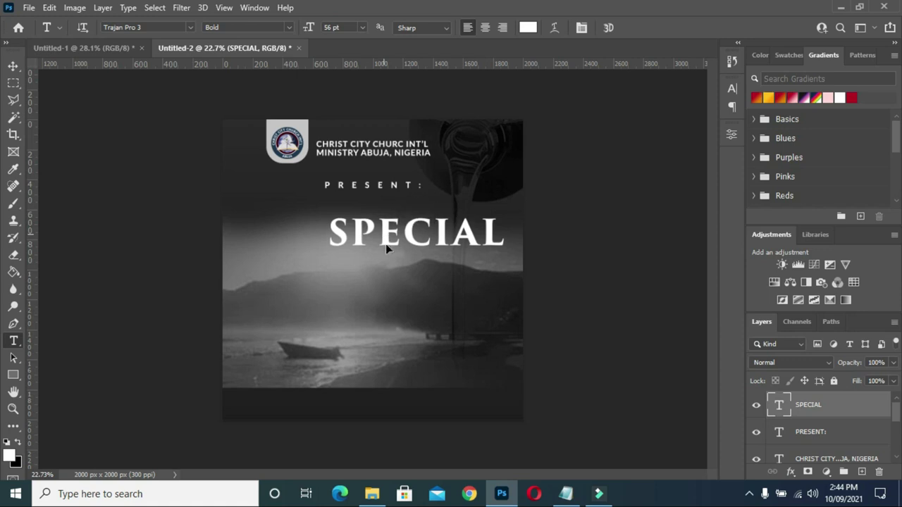
Step: Set SPECIAL's tracking to 0 and nudge it slightly right and down
click(732, 135)
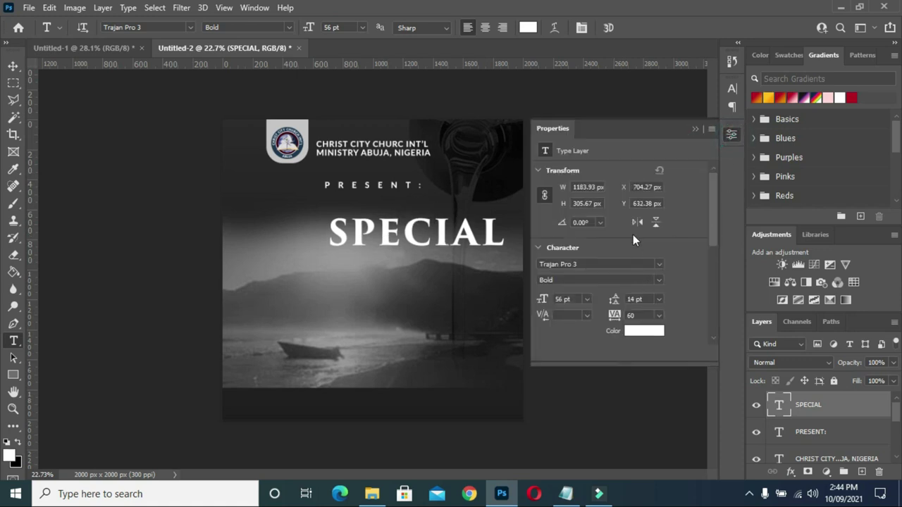
drag(714, 235, 689, 283)
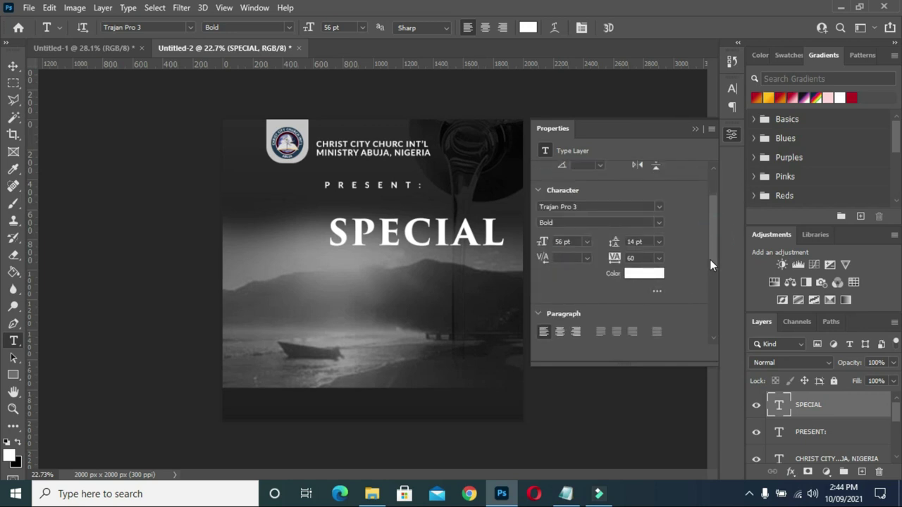
drag(615, 259, 610, 258)
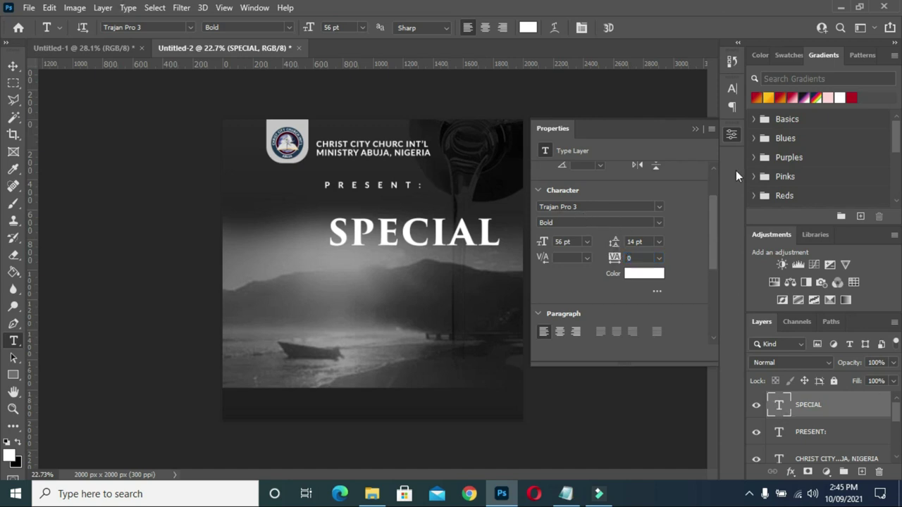
click(695, 129)
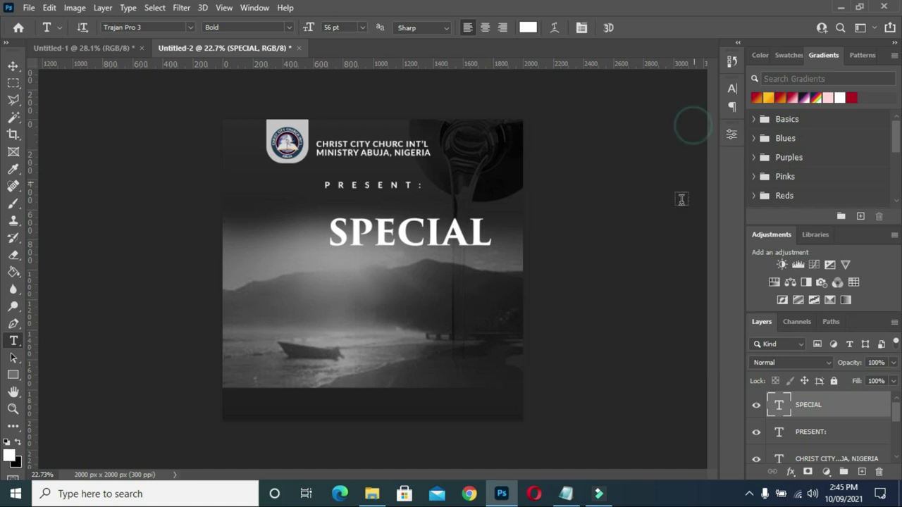
drag(460, 238, 466, 243)
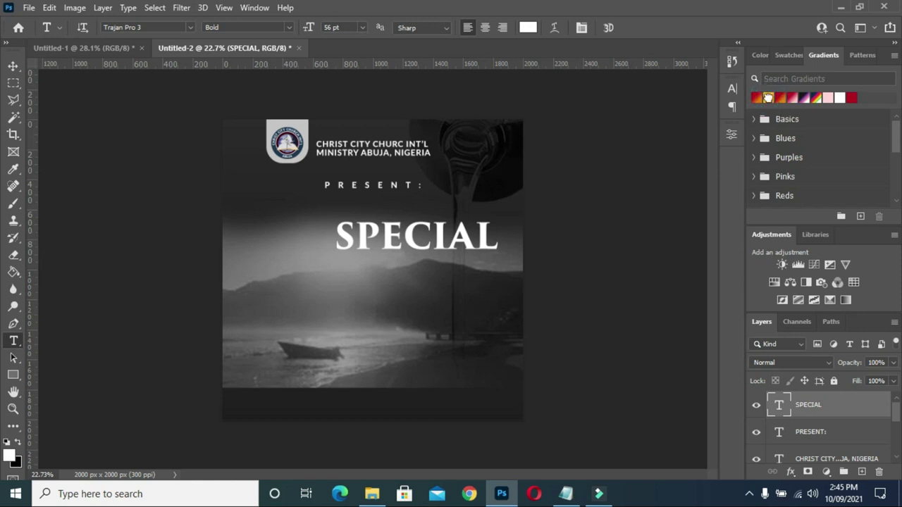
Step: Apply the orange gradient swatch to SPECIAL as a gold Gradient Overlay
click(767, 98)
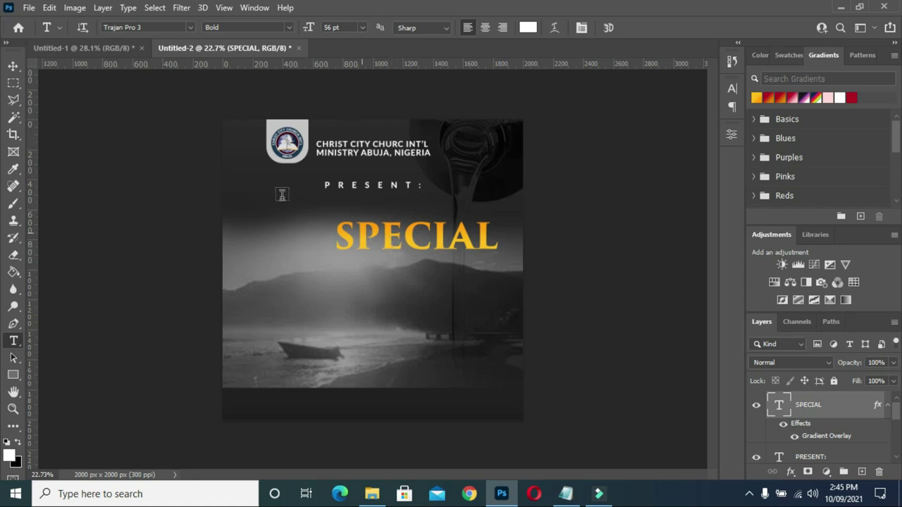
click(13, 66)
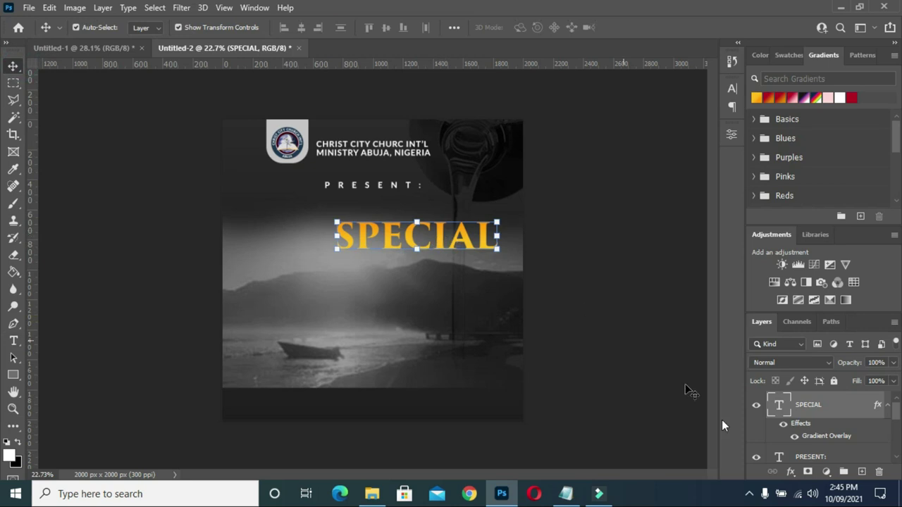
click(791, 472)
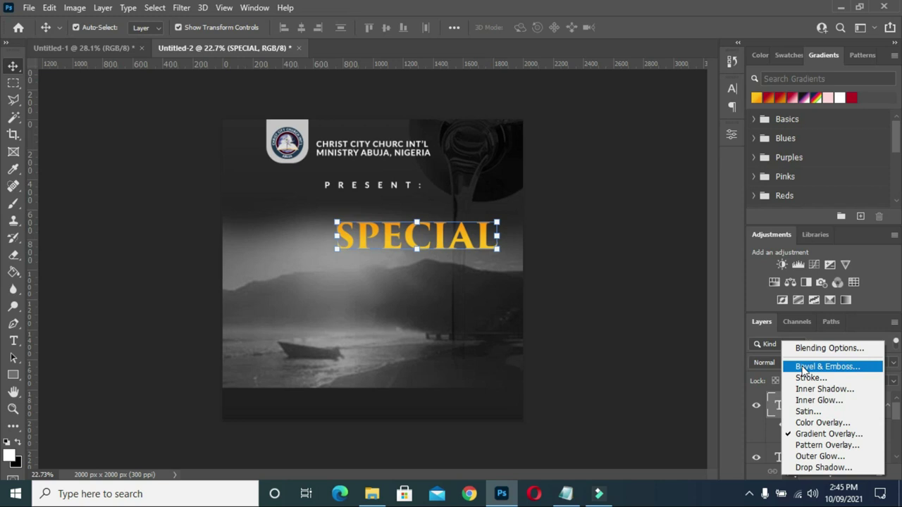
Step: Add a Bevel & Emboss to SPECIAL using the Chisel Hard technique at 115% depth
click(621, 263)
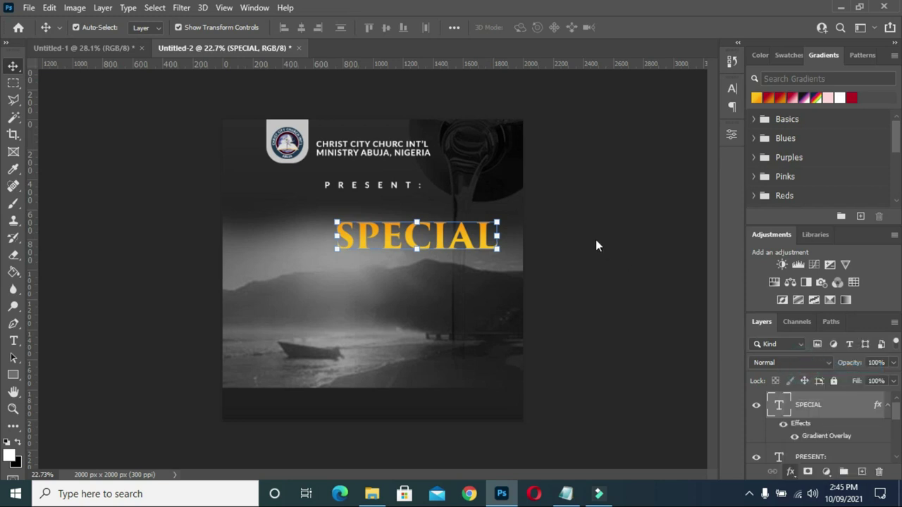
click(751, 161)
click(745, 182)
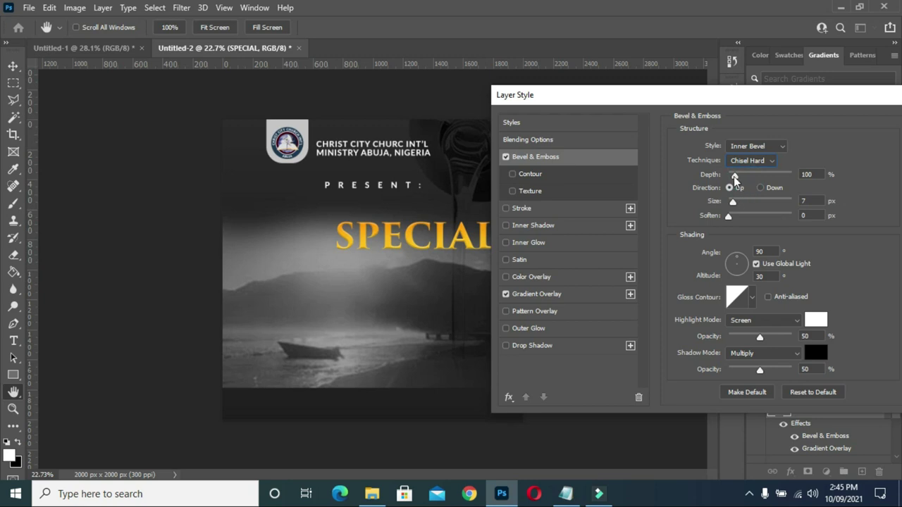
click(806, 174)
text(115)
Step: Set the bevel size to 43 px and choose a new gloss contour
drag(792, 102, 801, 104)
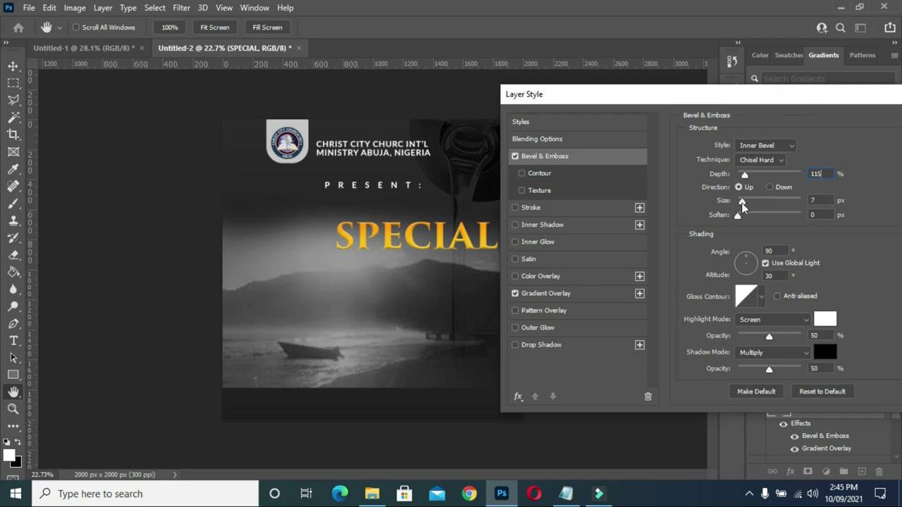
click(746, 204)
drag(746, 204, 749, 204)
click(823, 200)
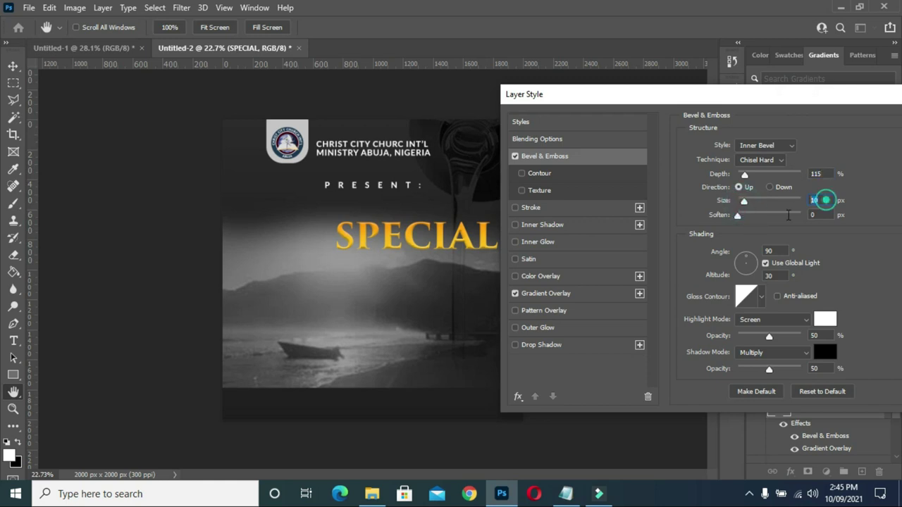
text(43)
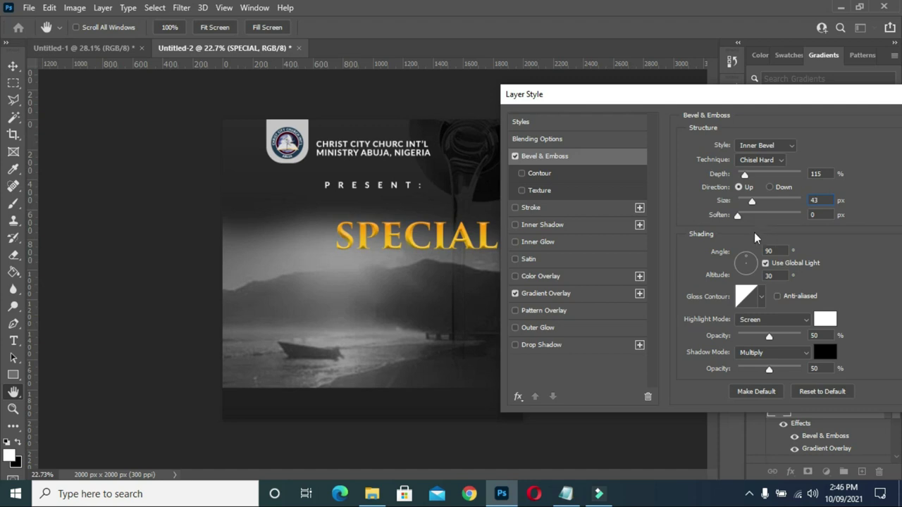
click(761, 299)
click(745, 349)
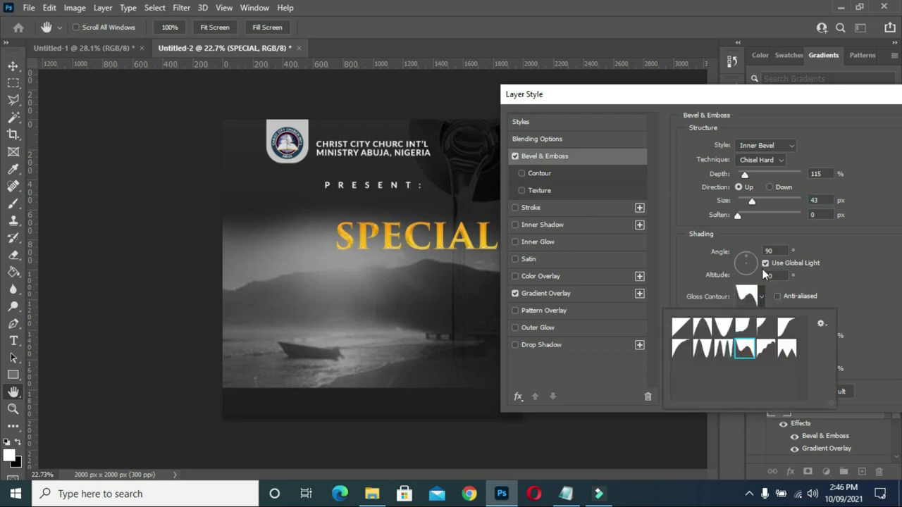
click(860, 295)
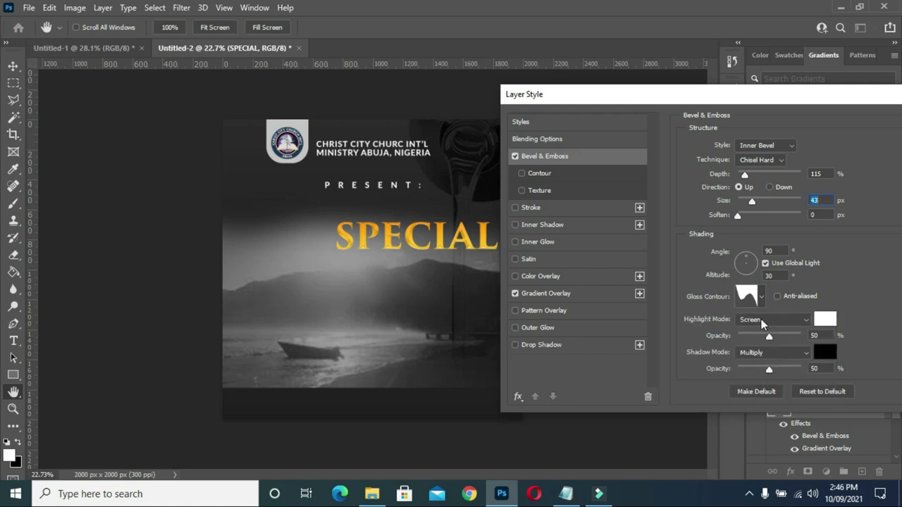
Step: Set bevel highlight and shadow modes to Normal, raising highlight opacity and shadow opacity to 70%
click(759, 320)
click(753, 163)
mouse_move(770, 336)
mouse_down()
mouse_move(799, 338)
mouse_move(784, 343)
mouse_up()
click(772, 352)
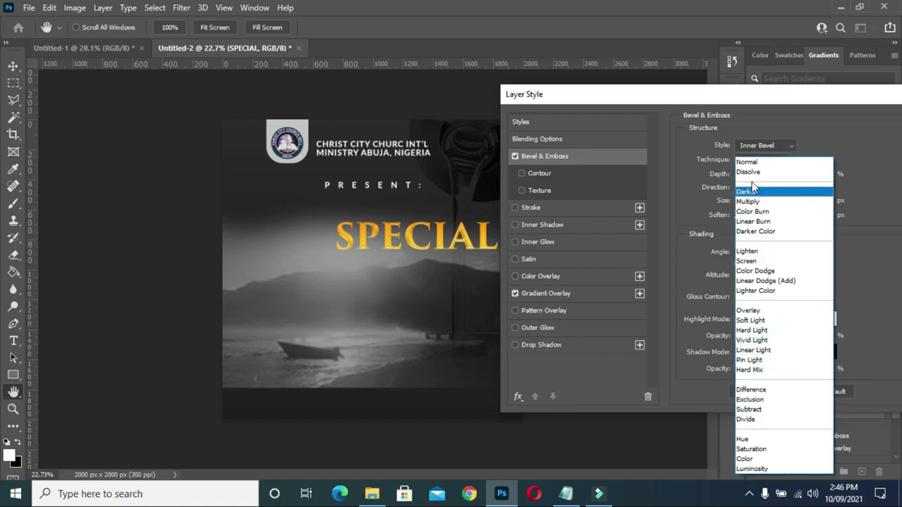
click(748, 162)
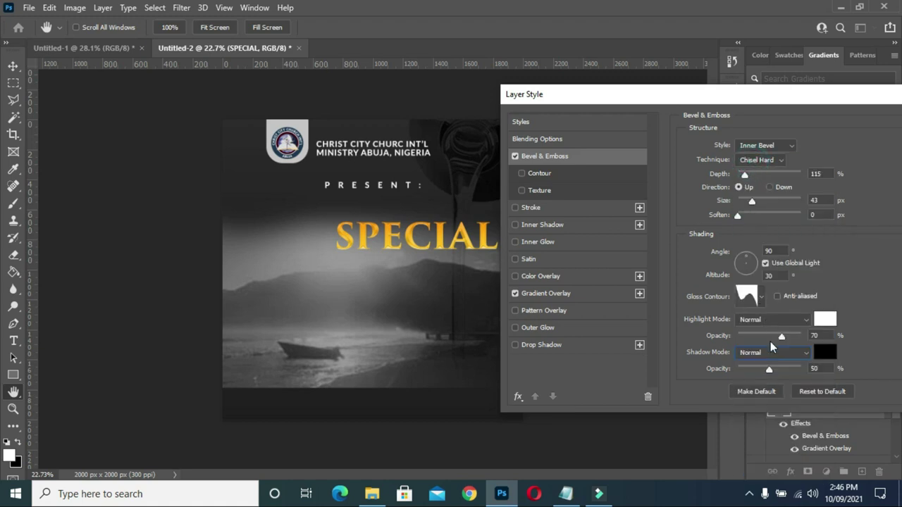
drag(783, 336, 794, 338)
drag(770, 372, 781, 373)
text(70)
click(546, 242)
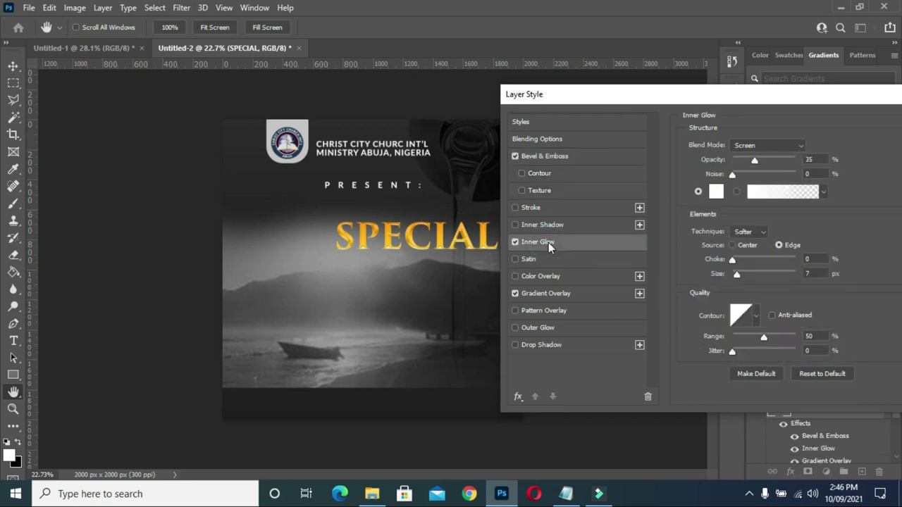
Step: Switch the SPECIAL inner glow to Normal blend mode and bring its opacity to 63%
click(764, 146)
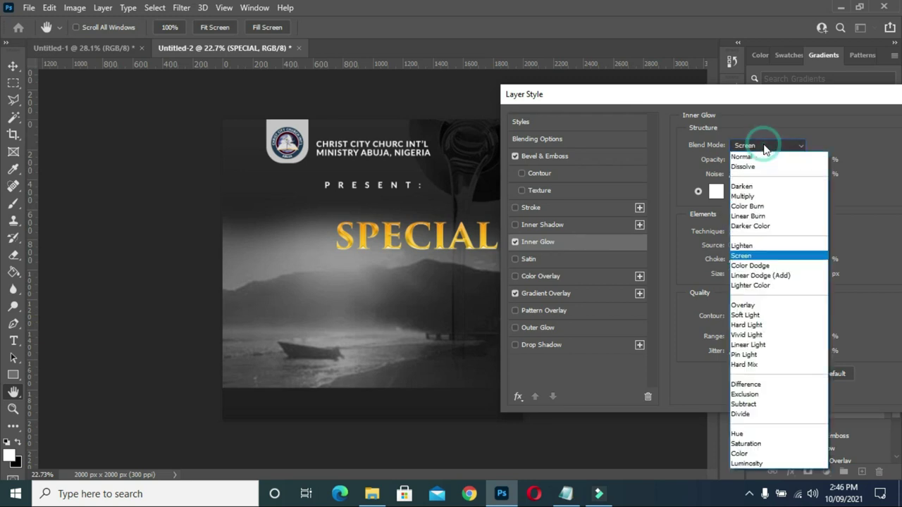
click(755, 156)
drag(755, 160, 773, 165)
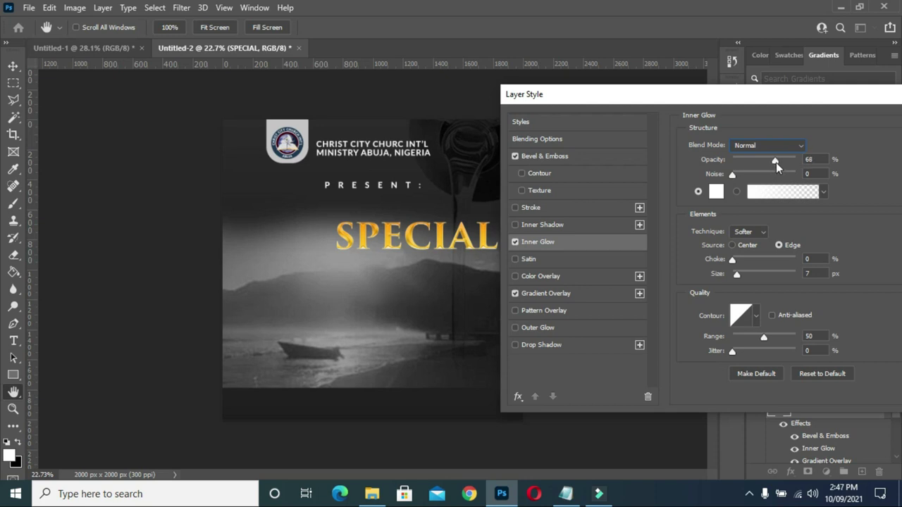
drag(774, 160, 772, 163)
Step: Add a Satin effect to SPECIAL with the orange colour #ffae00
click(530, 260)
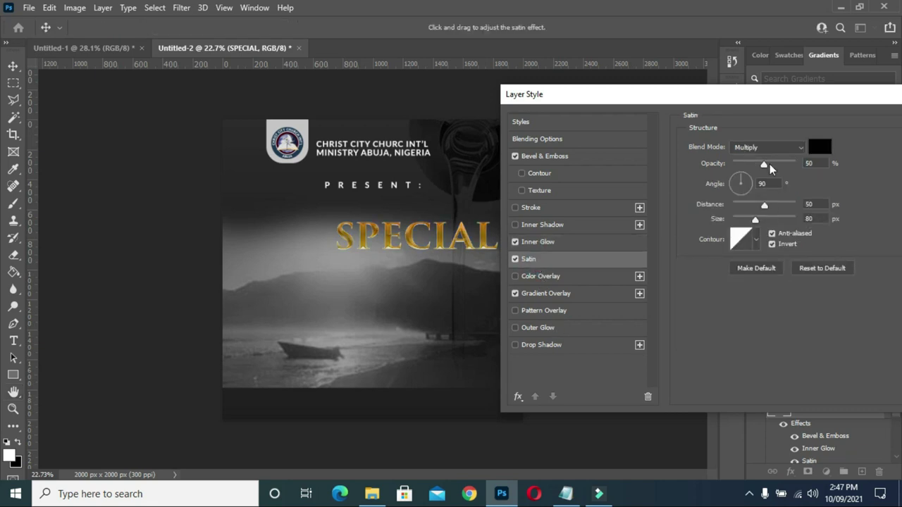
click(818, 147)
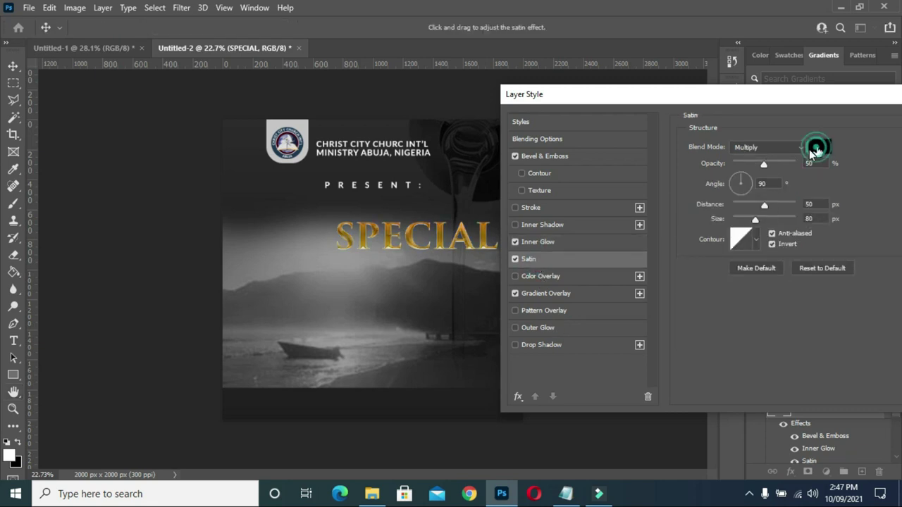
drag(736, 250, 734, 263)
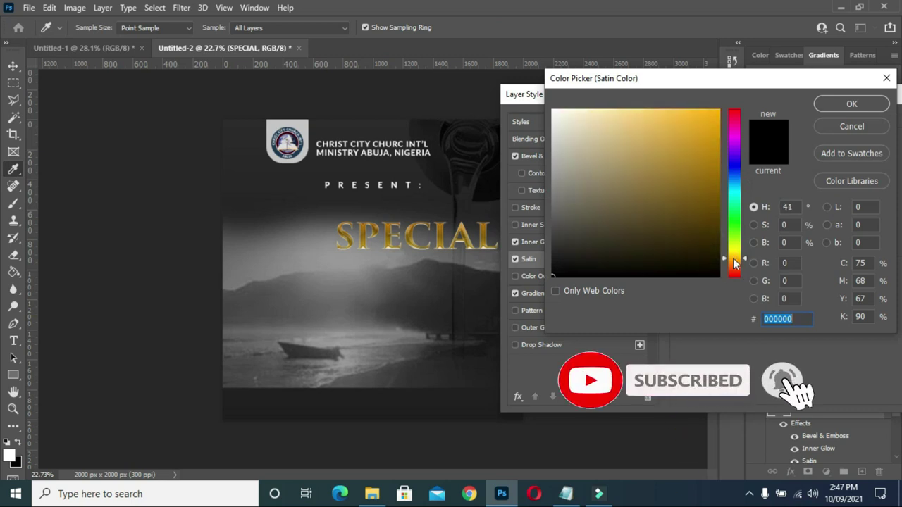
drag(712, 114, 744, 91)
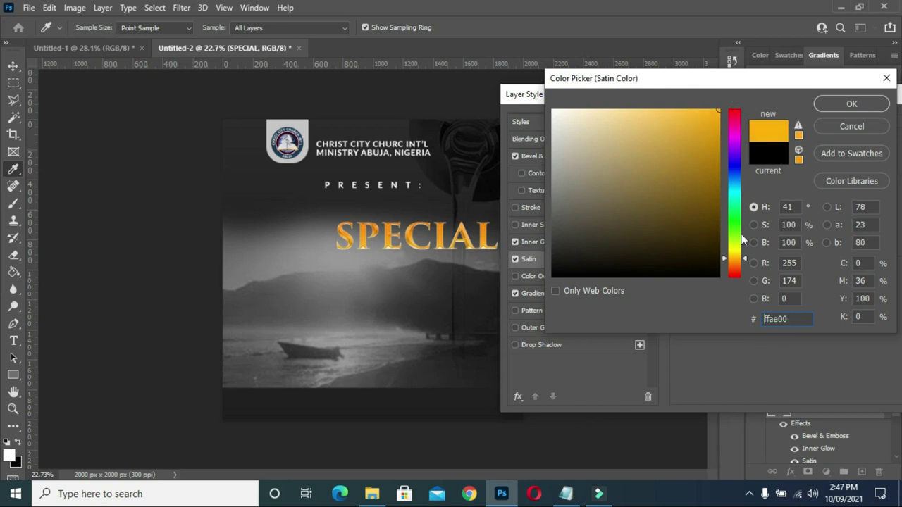
click(716, 111)
click(850, 104)
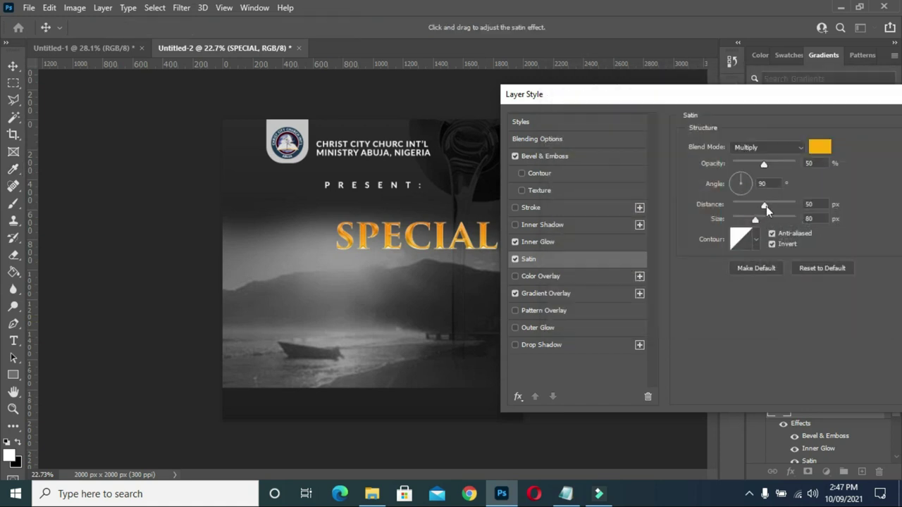
Step: Set the satin to Normal blend, 100% opacity and 74 px distance, and enable Drop Shadow
drag(763, 164, 762, 164)
click(779, 148)
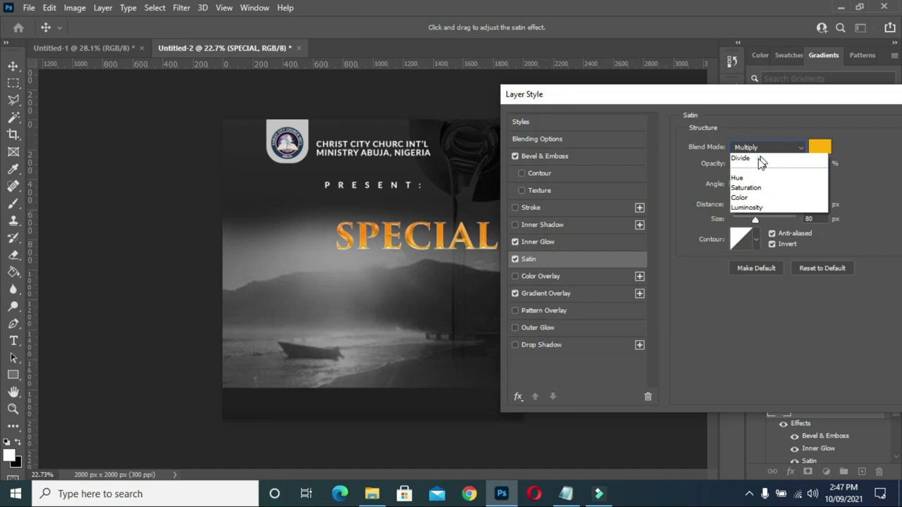
click(759, 159)
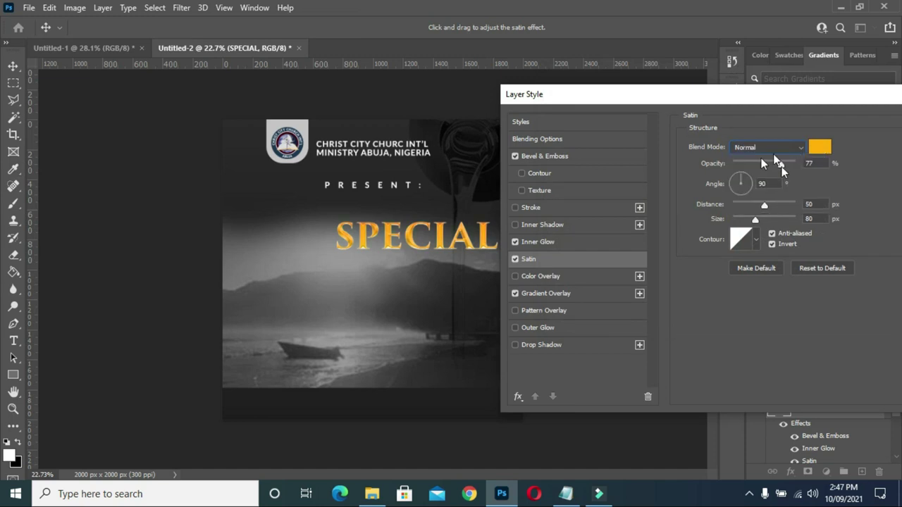
drag(779, 166, 784, 168)
mouse_move(766, 209)
mouse_down()
mouse_move(778, 206)
mouse_move(769, 205)
mouse_up()
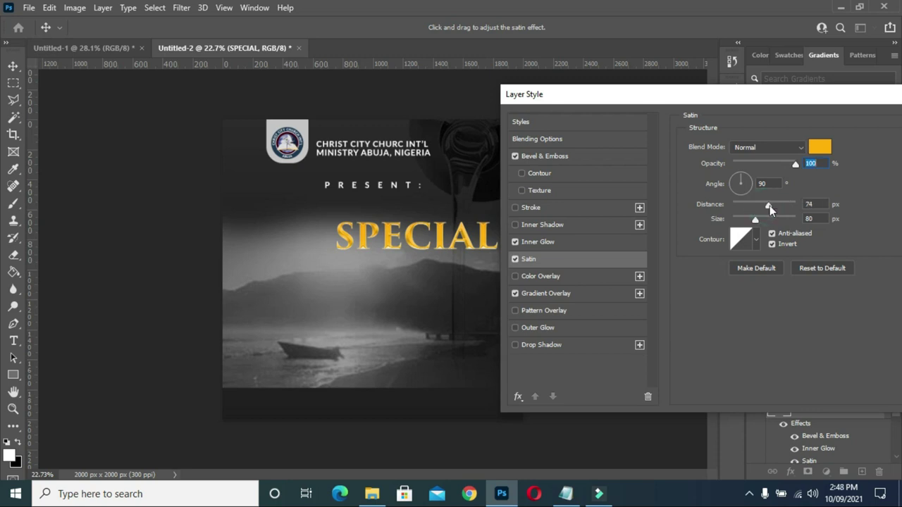
click(769, 205)
click(756, 220)
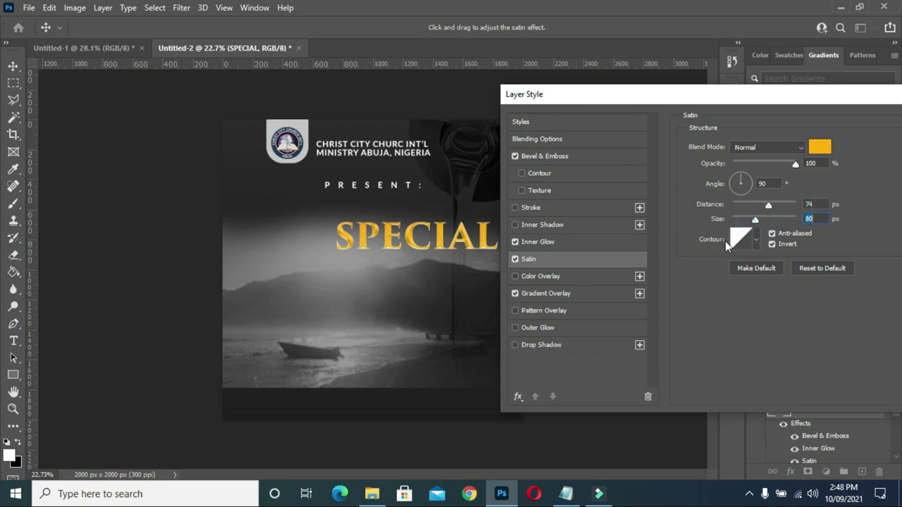
click(547, 345)
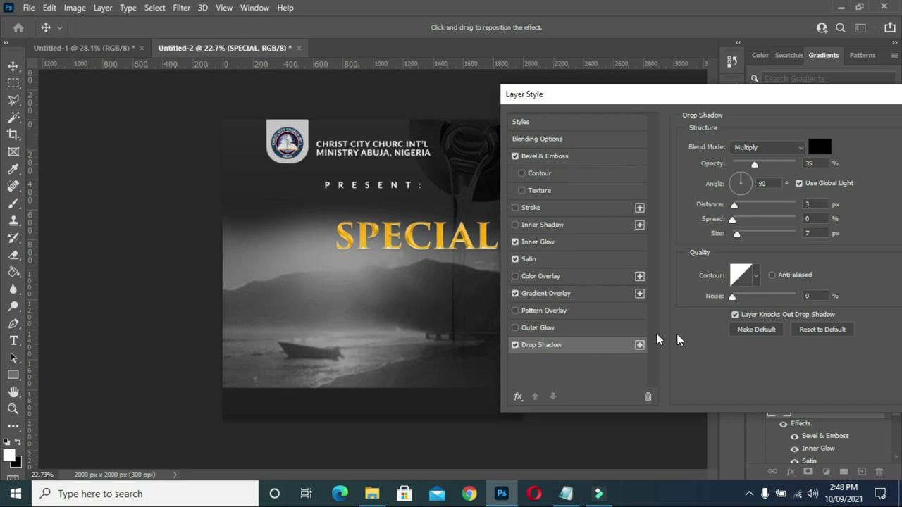
Step: Set the SPECIAL drop shadow to Normal blend mode at 66% opacity
click(764, 147)
click(757, 160)
drag(756, 167, 774, 167)
click(775, 167)
Step: Give the drop shadow 7 px distance, 21% spread and 23 px size
drag(736, 204, 737, 208)
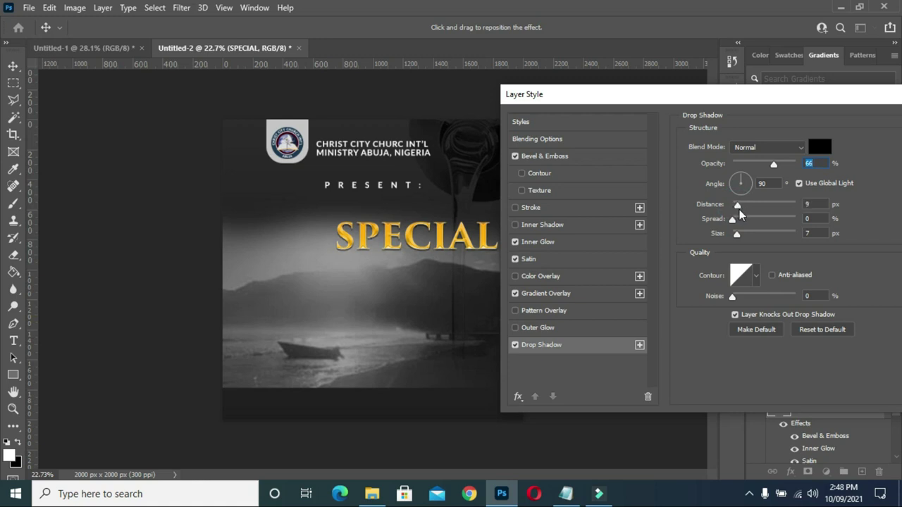
click(740, 210)
text(7)
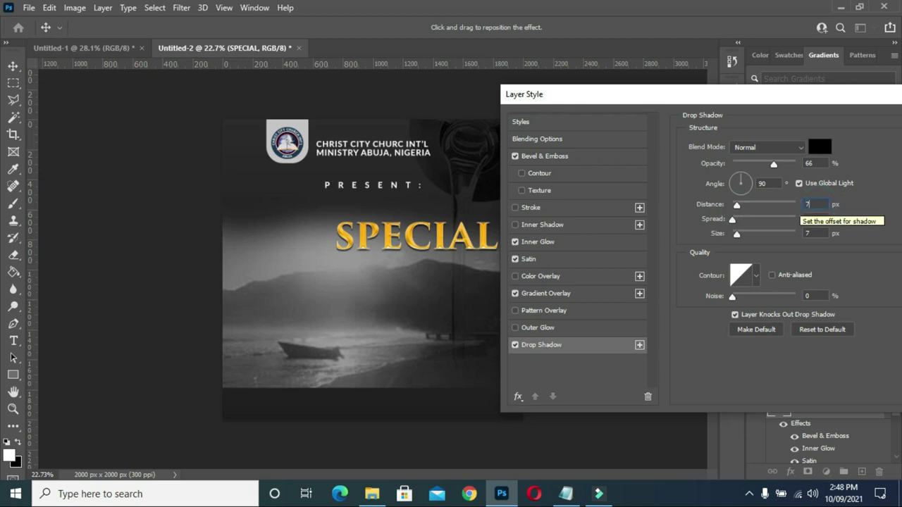
drag(732, 220, 746, 223)
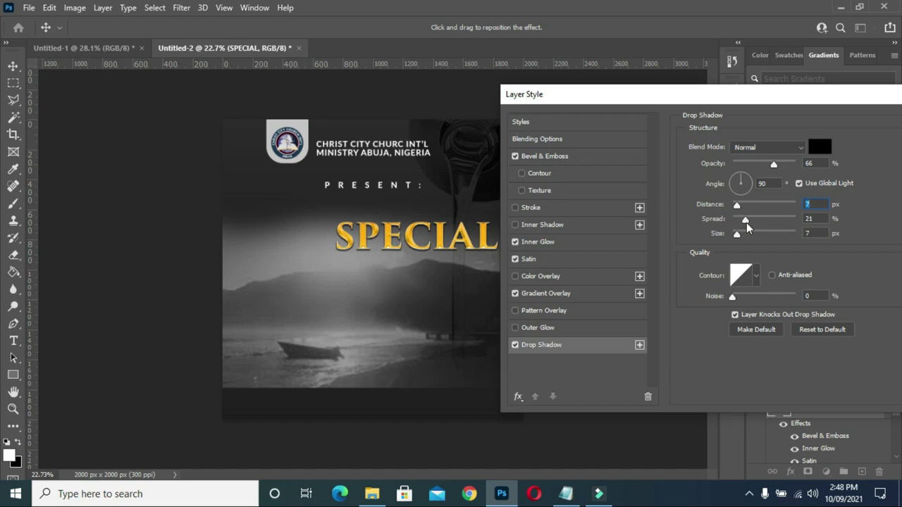
drag(737, 234, 745, 239)
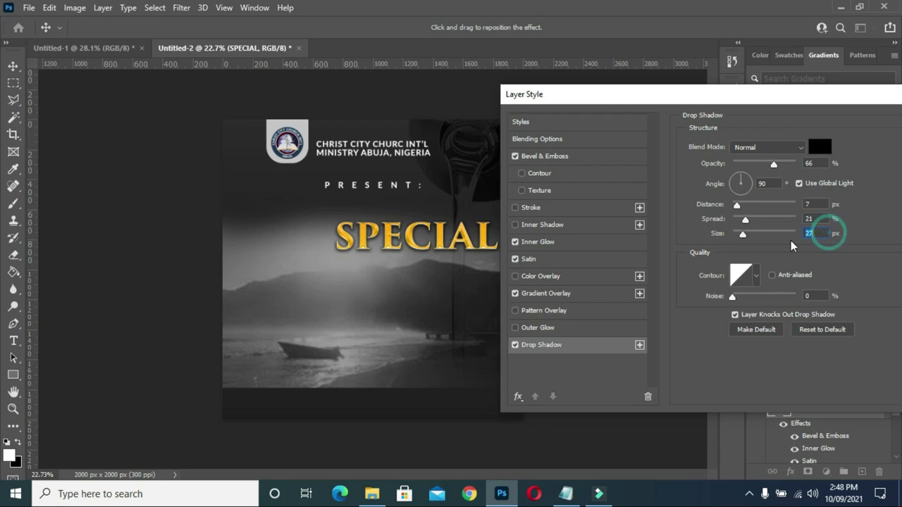
text(23)
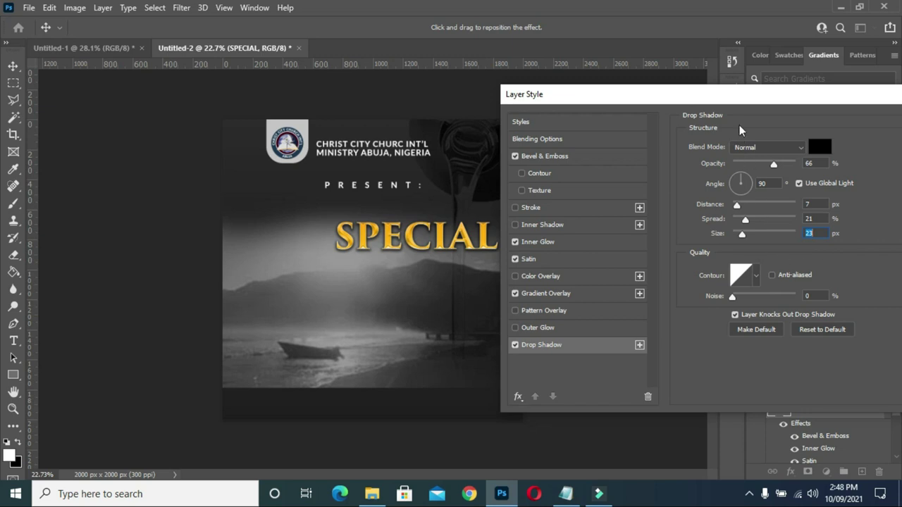
drag(758, 104, 630, 116)
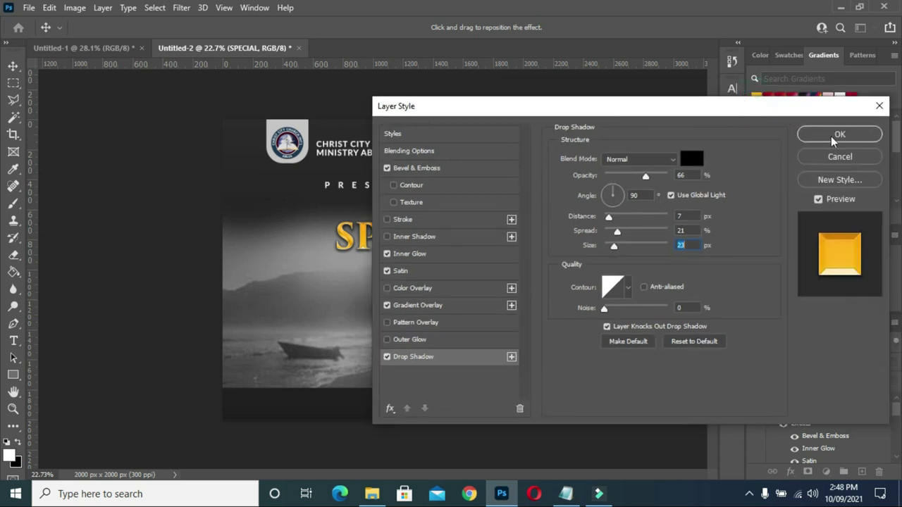
Step: Apply the layer style, duplicate the SPECIAL layer and move the copy just below the original
key(Return)
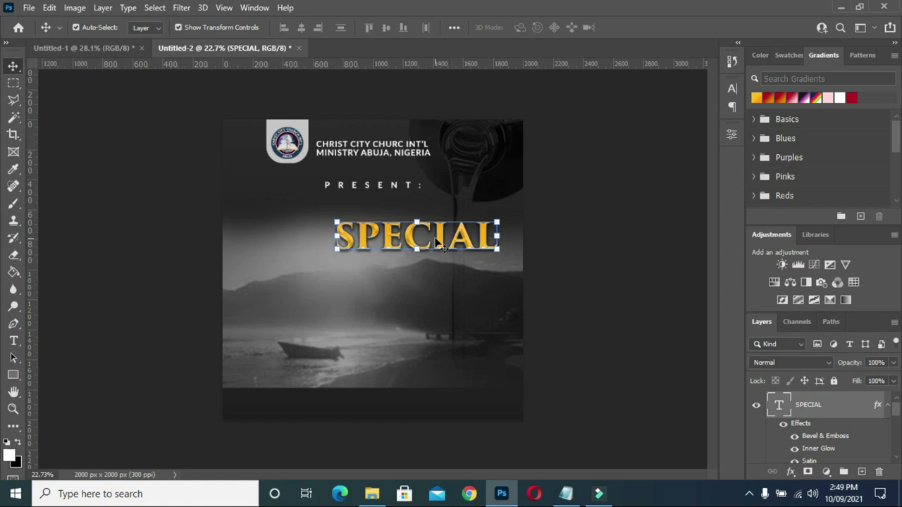
key(ctrl+j)
drag(443, 243, 441, 275)
key(ctrl)
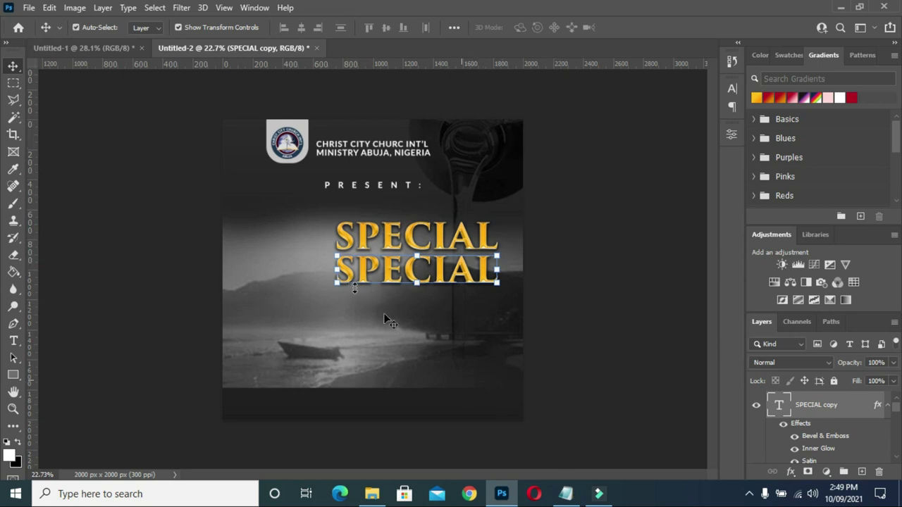
Step: Select the copied title's text for editing and select ANNOINTING in the Notepad notes
double_click(375, 260)
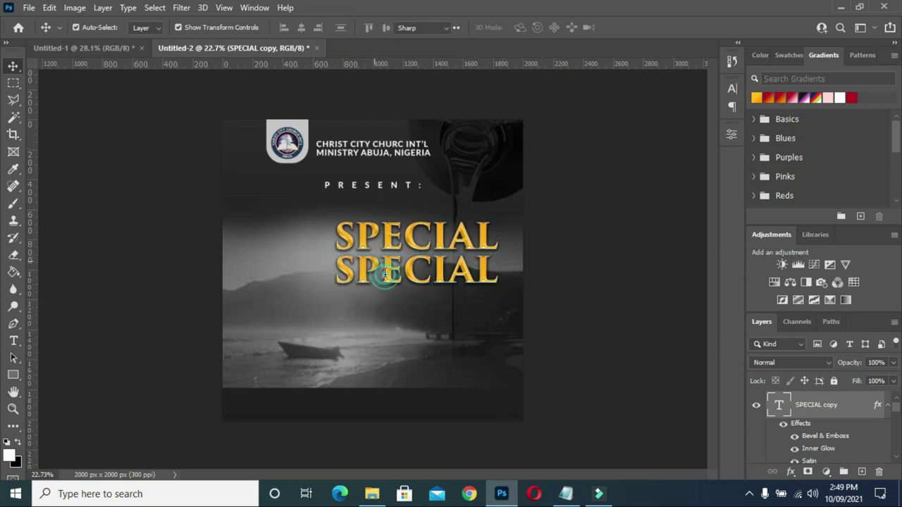
drag(383, 268, 401, 269)
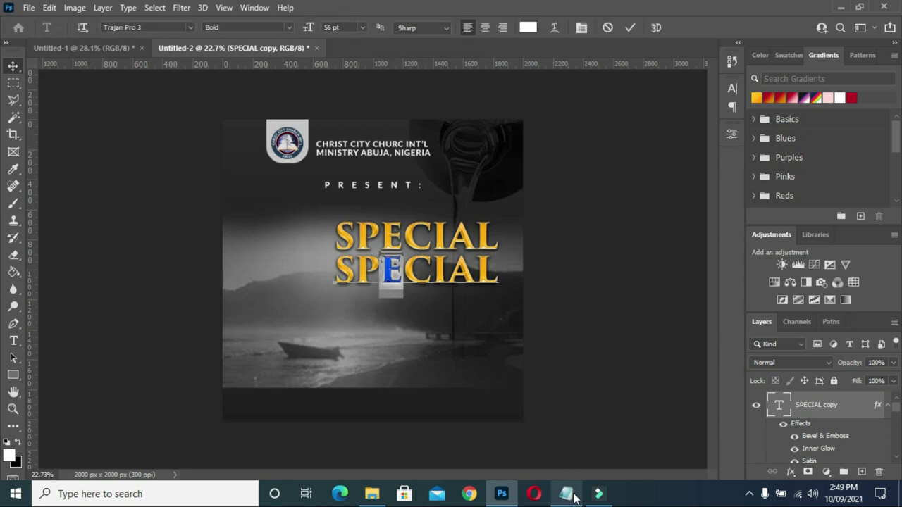
click(566, 493)
drag(123, 240, 178, 240)
key(ctrl+c)
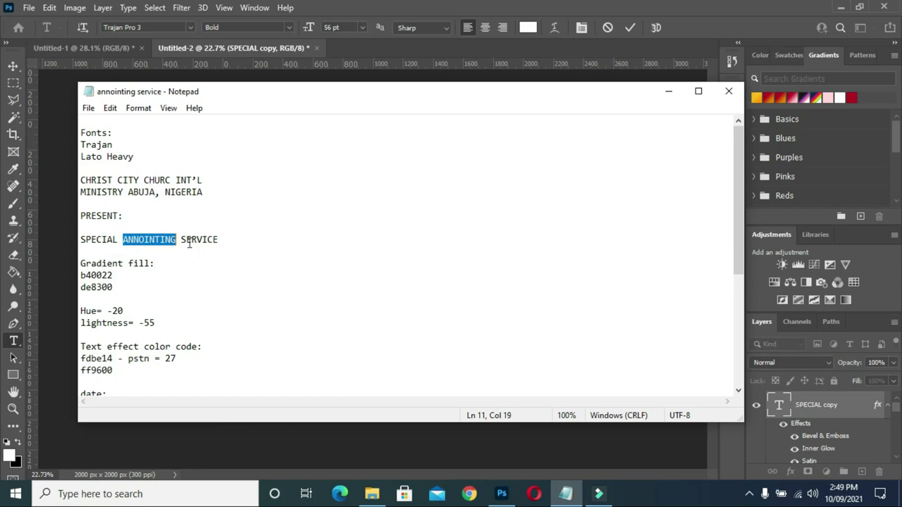
Step: Replace the copied SPECIAL text with the pasted word ANNOINTING
click(666, 91)
key(ctrl+v)
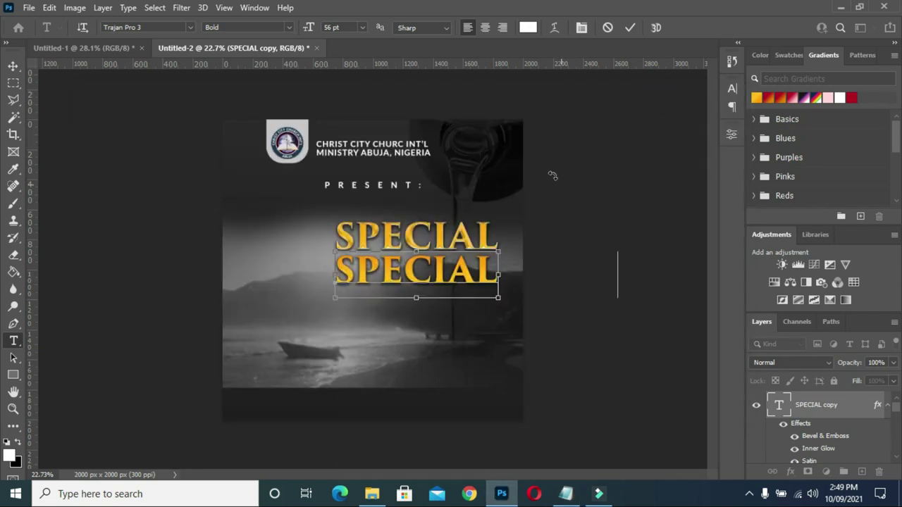
click(630, 27)
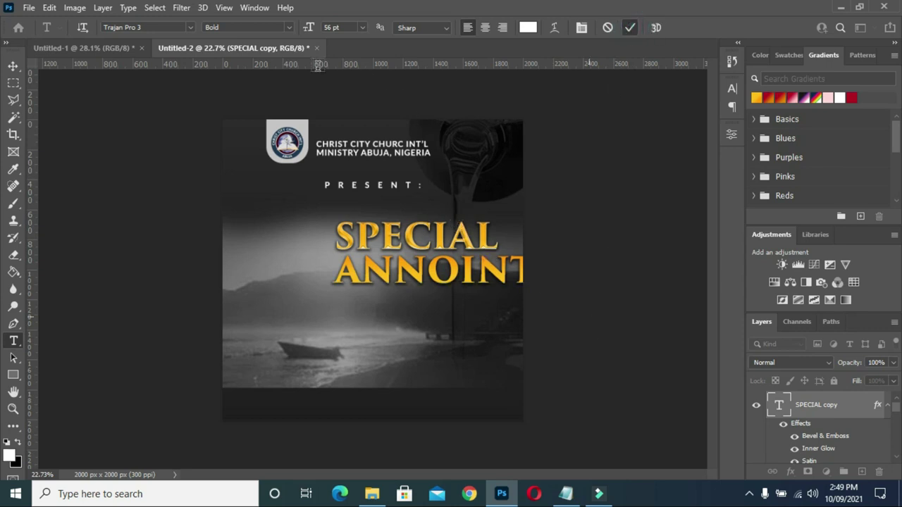
key(ctrl+Return)
Step: Set ANNOINTING to 37 pt and centre it beneath SPECIAL
drag(310, 28, 307, 26)
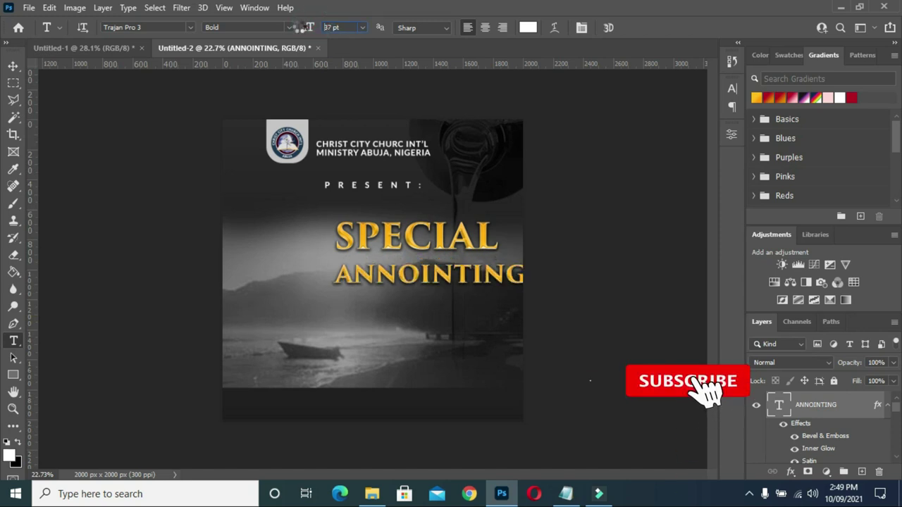
click(328, 27)
text(37)
key(Return)
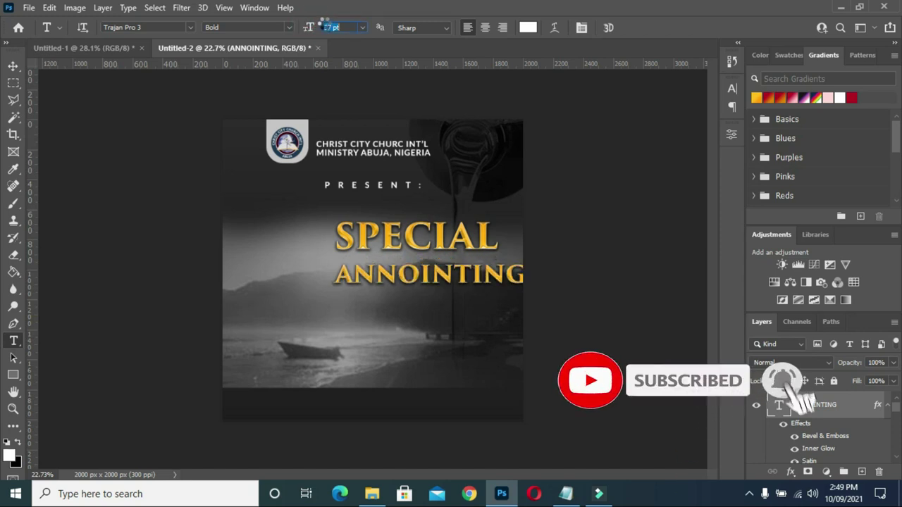
drag(447, 278, 425, 269)
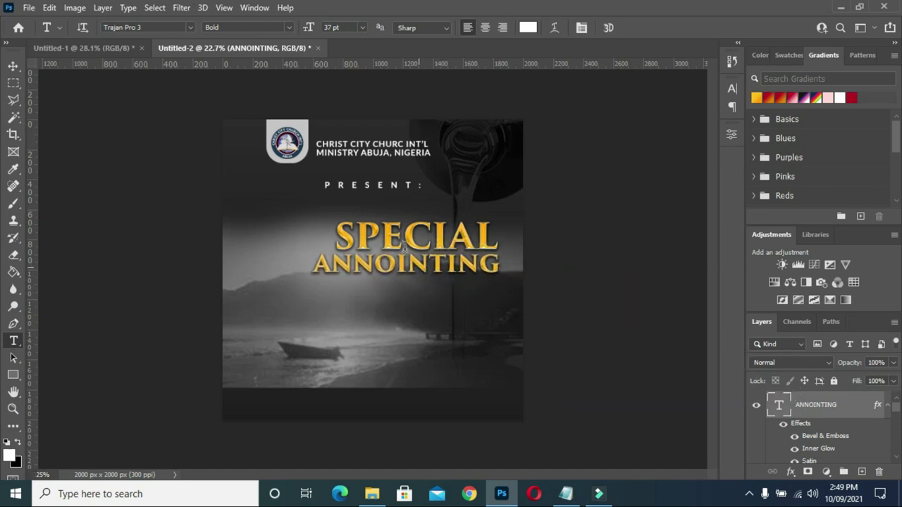
scroll(406, 243, up, 4)
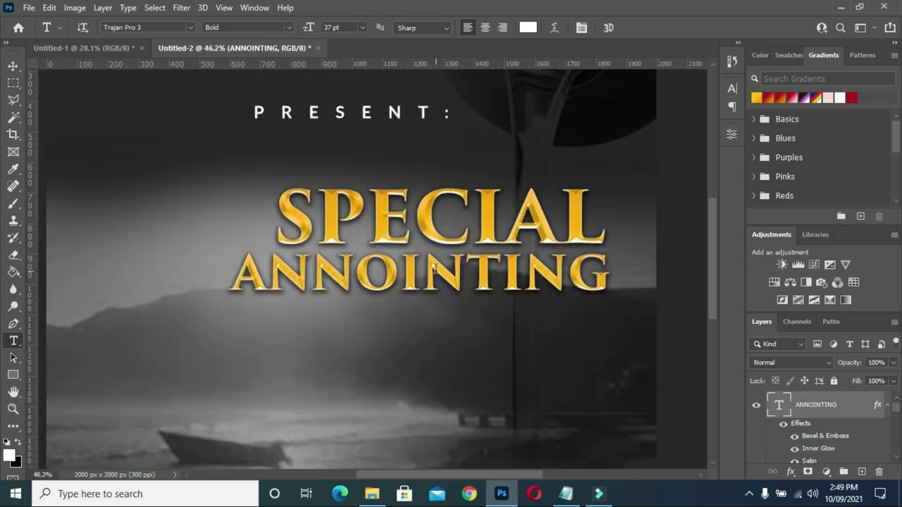
drag(432, 271, 430, 262)
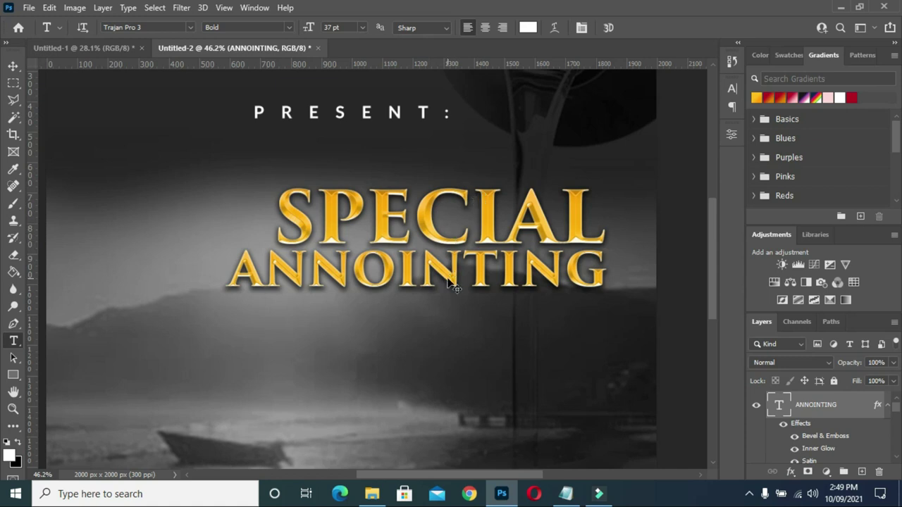
Step: Duplicate the ANNOINTING layer, collapse the effects lists, and move the copy below the original
key(ctrl+j)
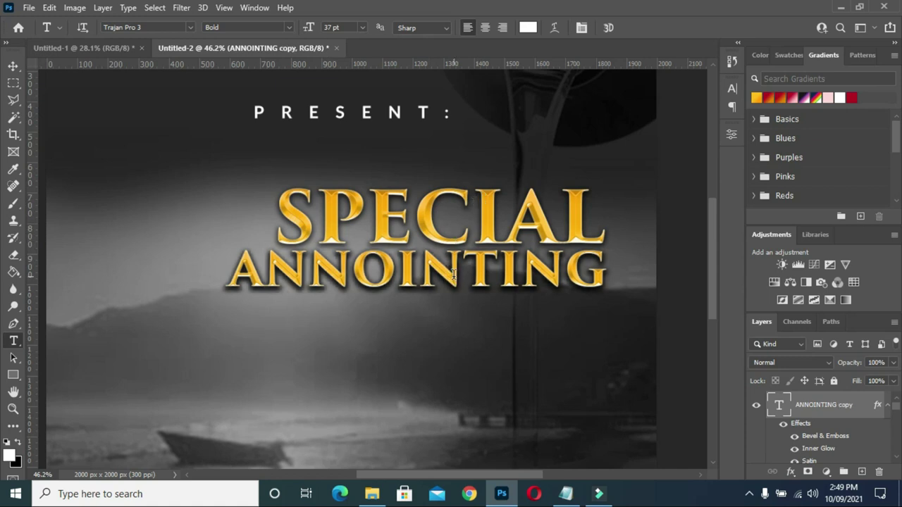
click(888, 407)
click(888, 434)
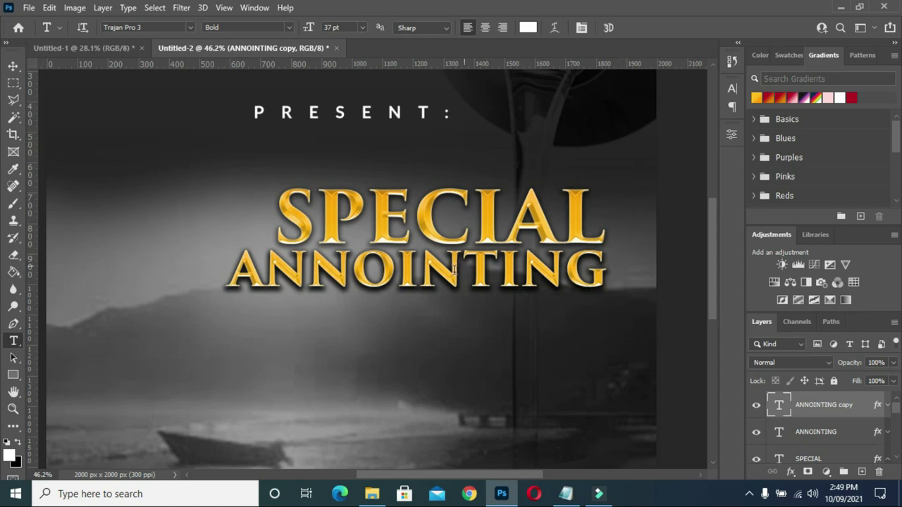
mouse_move(455, 316)
mouse_down()
mouse_move(456, 340)
mouse_move(453, 325)
mouse_up()
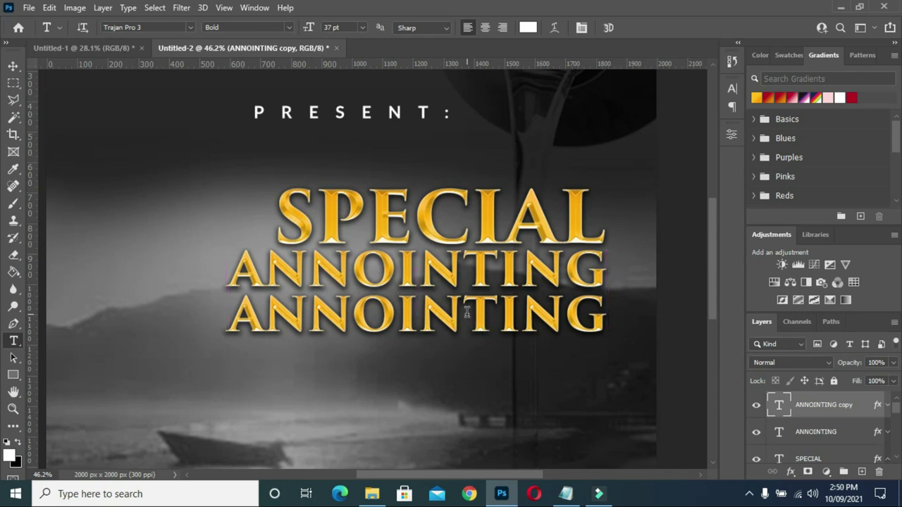
Step: Replace the copied line's text with SERVICE taken from the Notepad notes
click(465, 318)
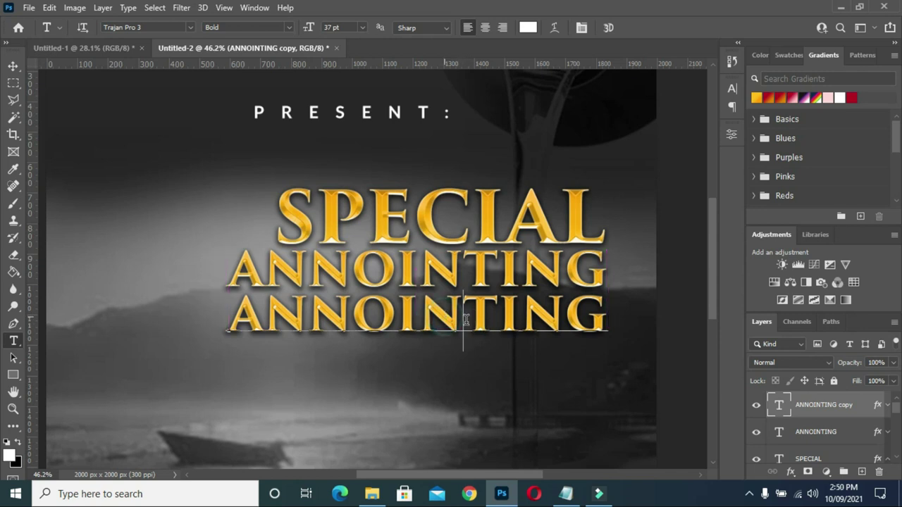
key(ctrl+a)
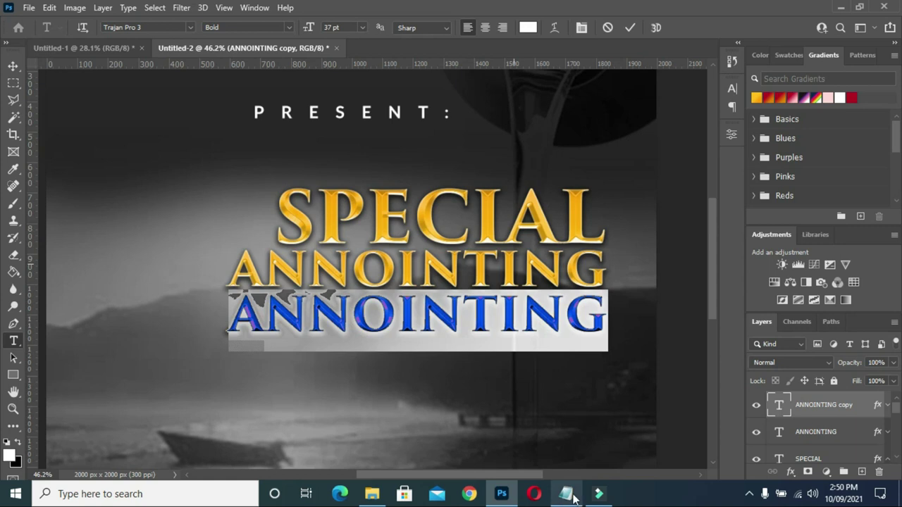
click(569, 494)
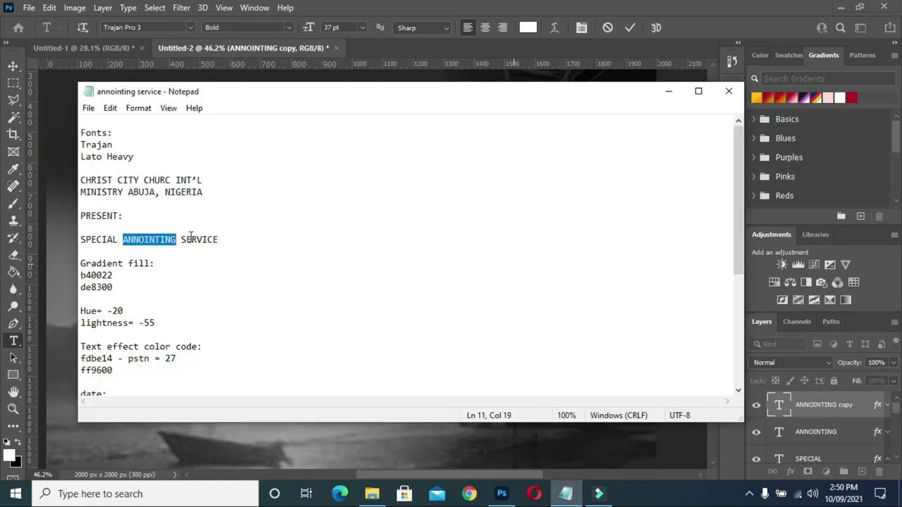
drag(181, 241, 218, 240)
key(ctrl+c)
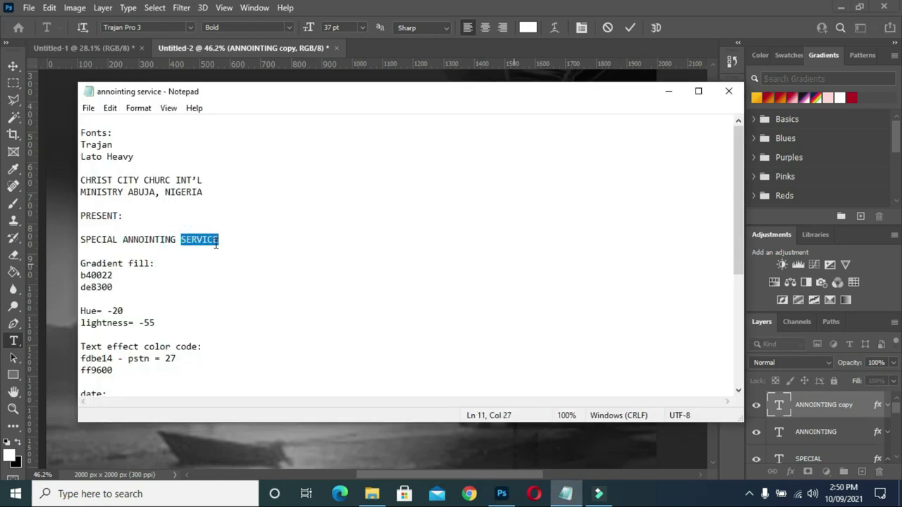
click(669, 91)
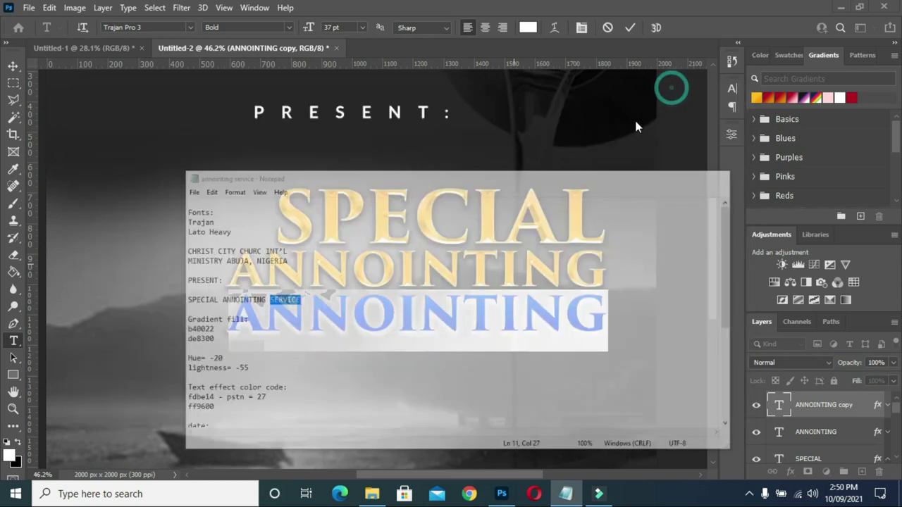
key(ctrl+v)
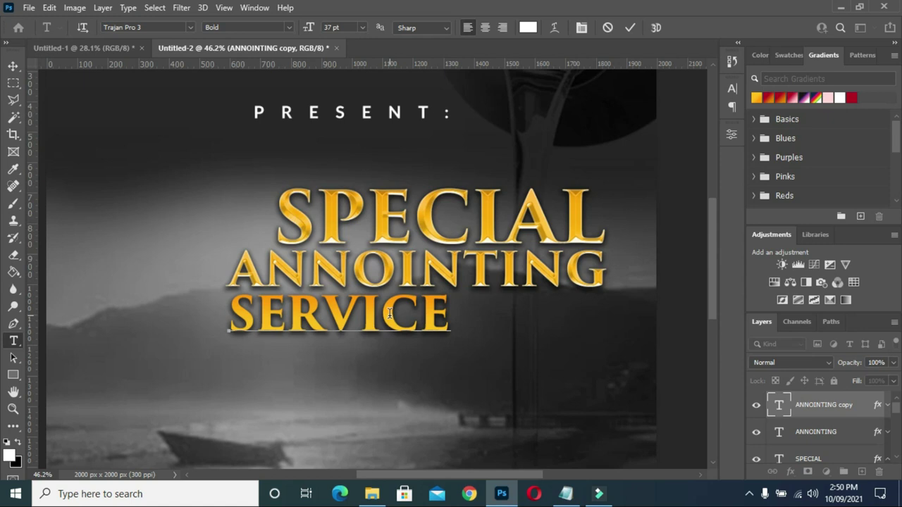
click(631, 28)
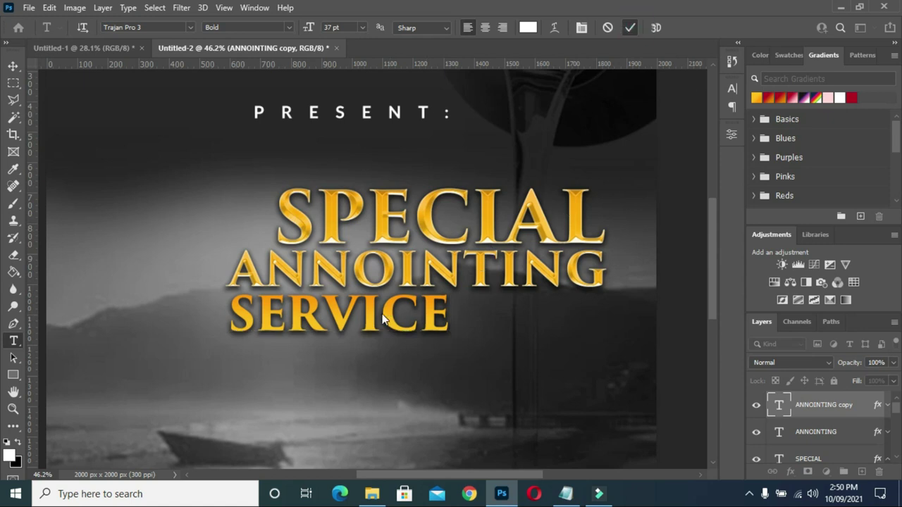
key(ctrl+Return)
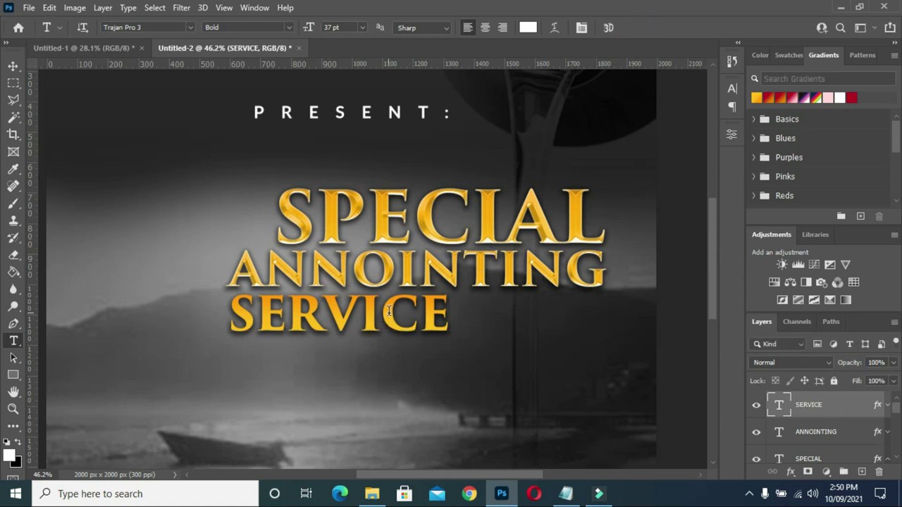
Step: Shift SERVICE right so it ends flush with ANNOINTING, then deselect it
drag(387, 317, 548, 314)
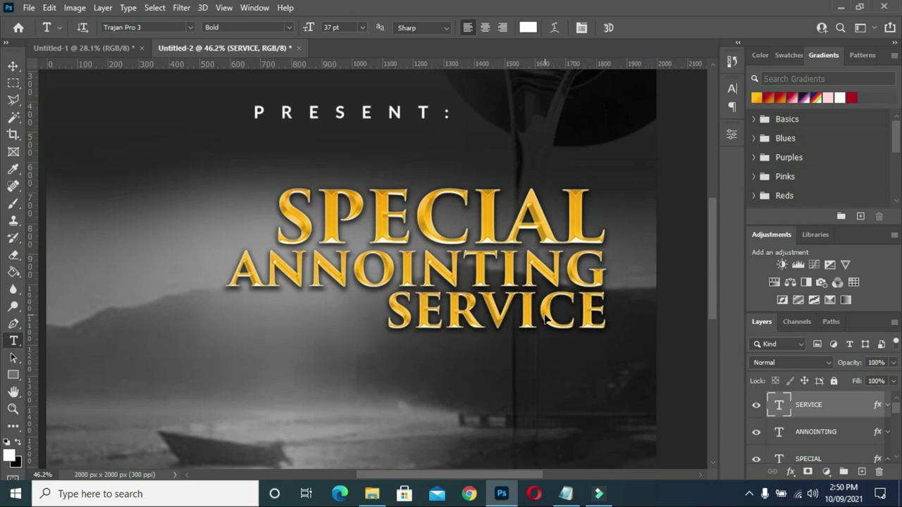
scroll(510, 215, down, 1)
scroll(510, 215, down, 2)
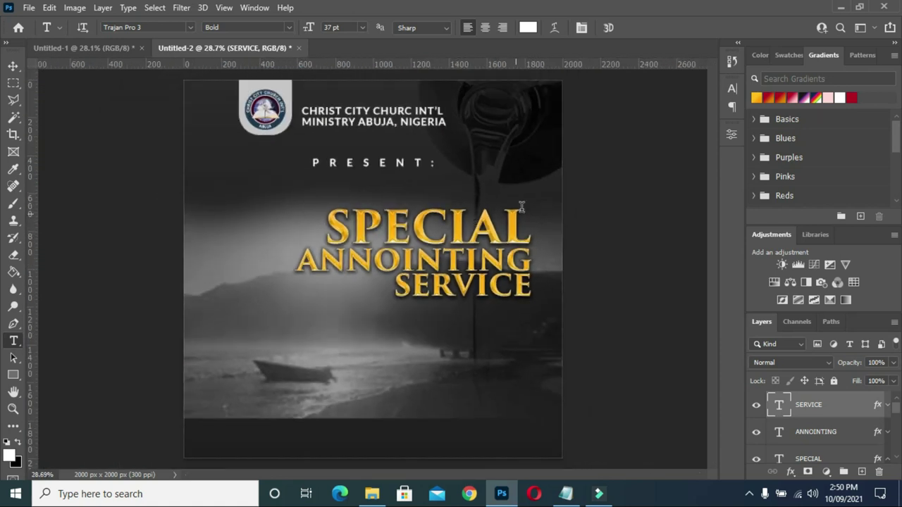
click(14, 65)
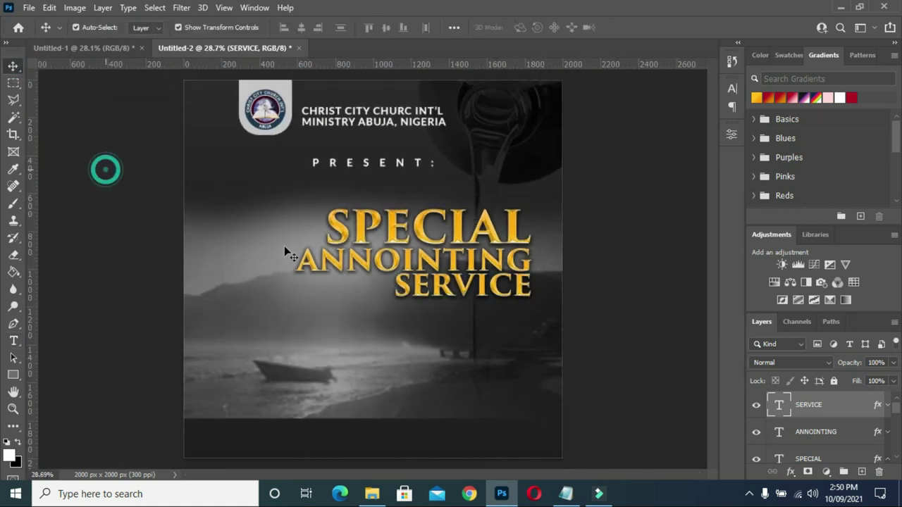
click(409, 307)
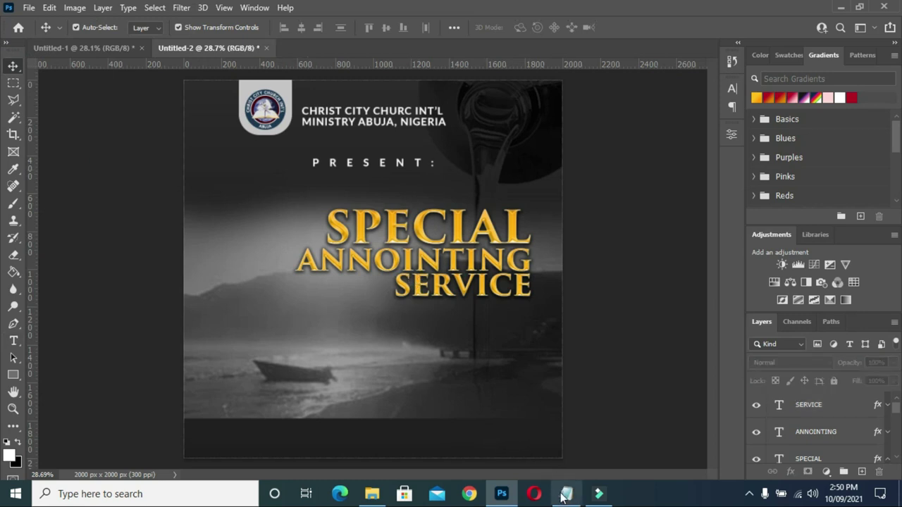
click(565, 494)
scroll(196, 284, down, 2)
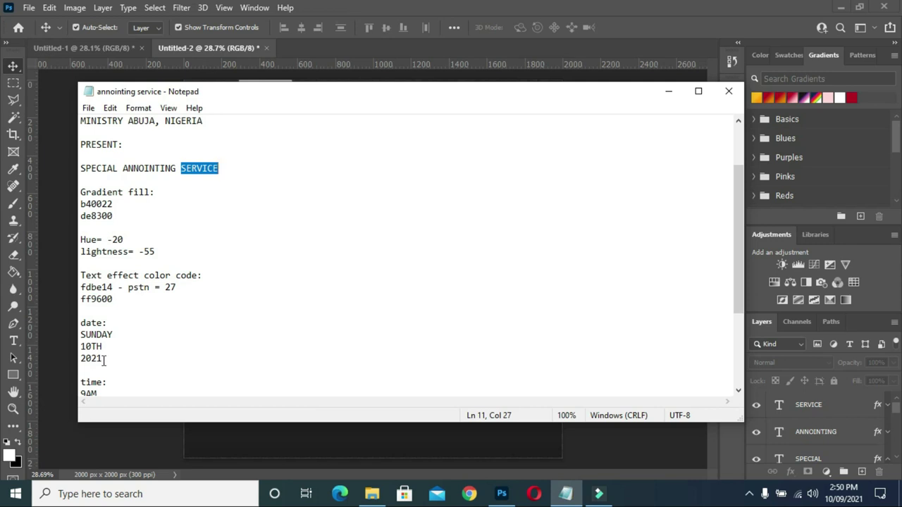
drag(81, 334, 112, 330)
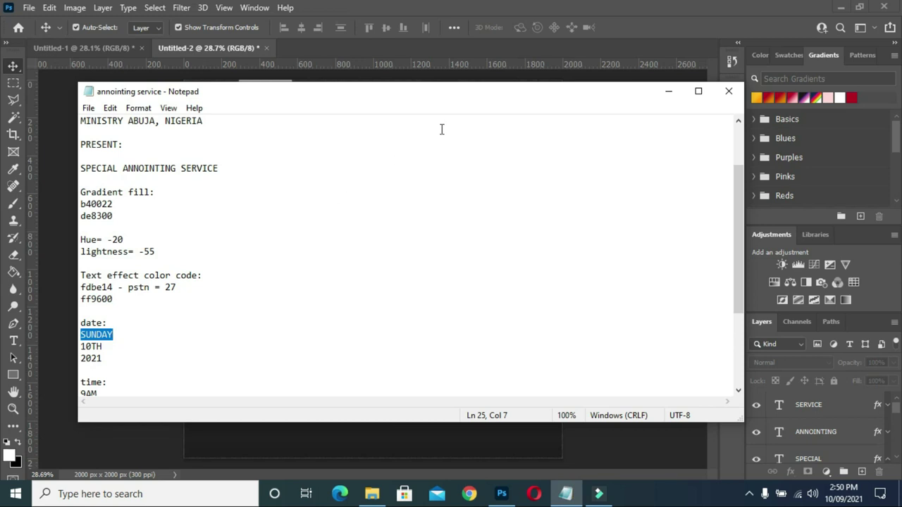
click(666, 91)
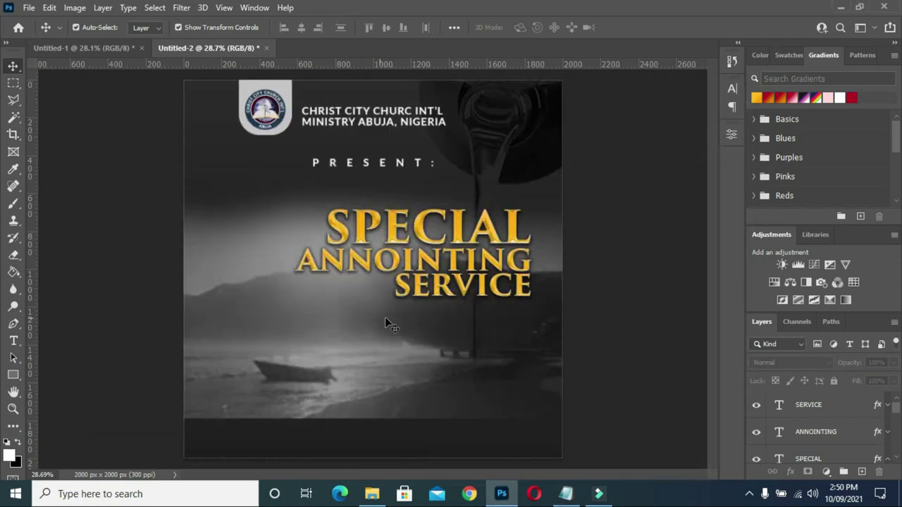
Step: Pick the Horizontal Type Tool with the Lato Heavy font
click(13, 341)
click(82, 340)
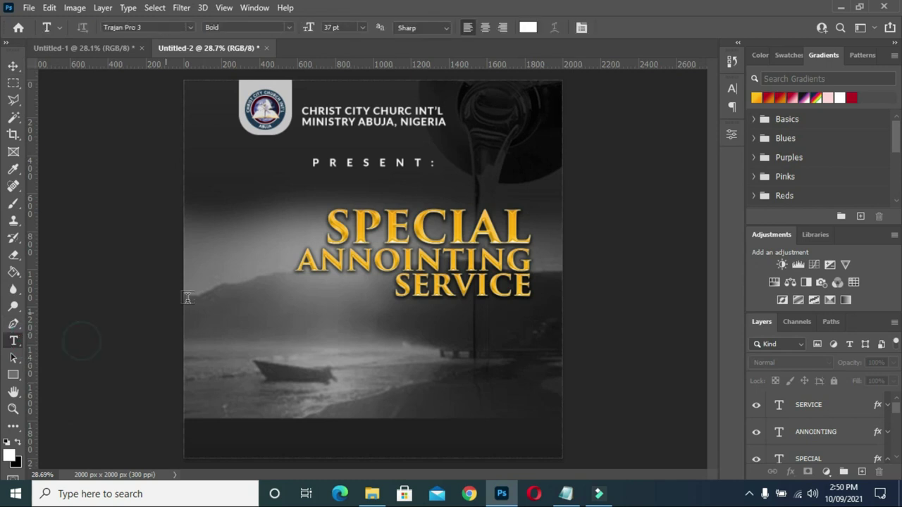
click(189, 27)
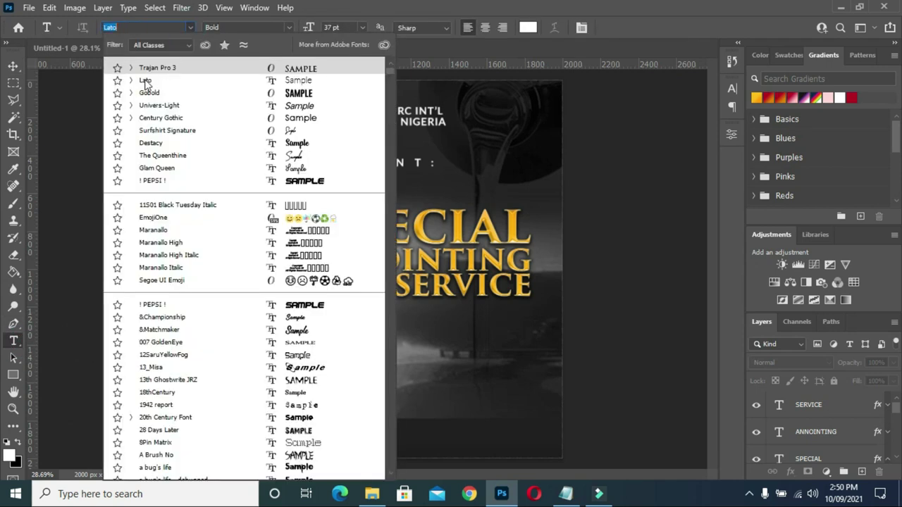
click(145, 82)
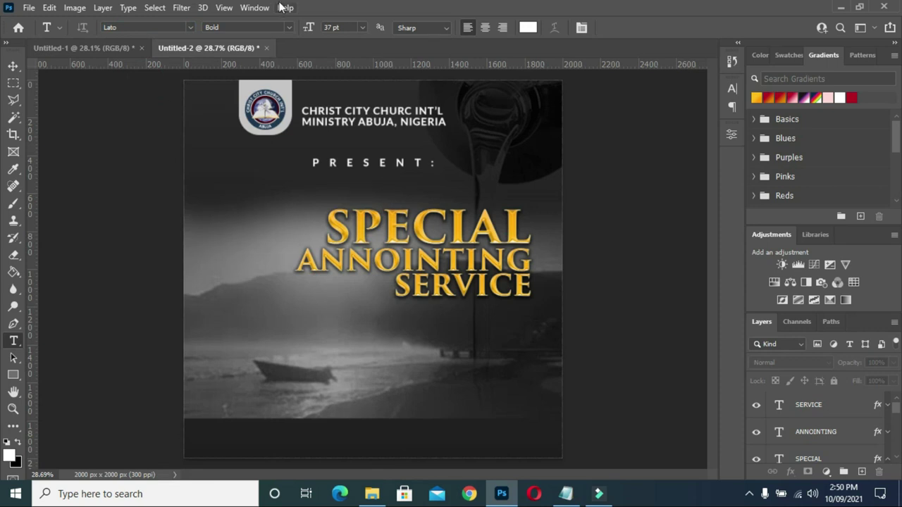
click(288, 28)
click(241, 187)
Step: Type SUNDAY on the canvas below the title line
click(445, 330)
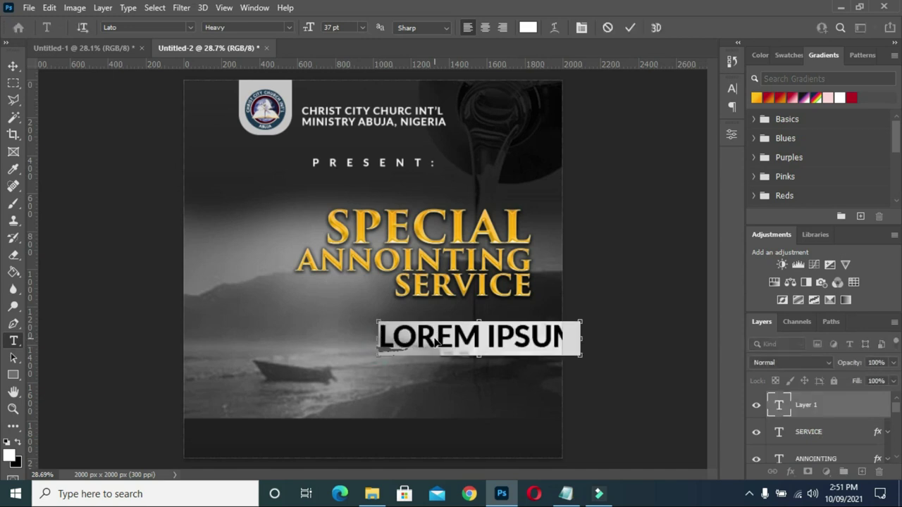
text(SUNDAY)
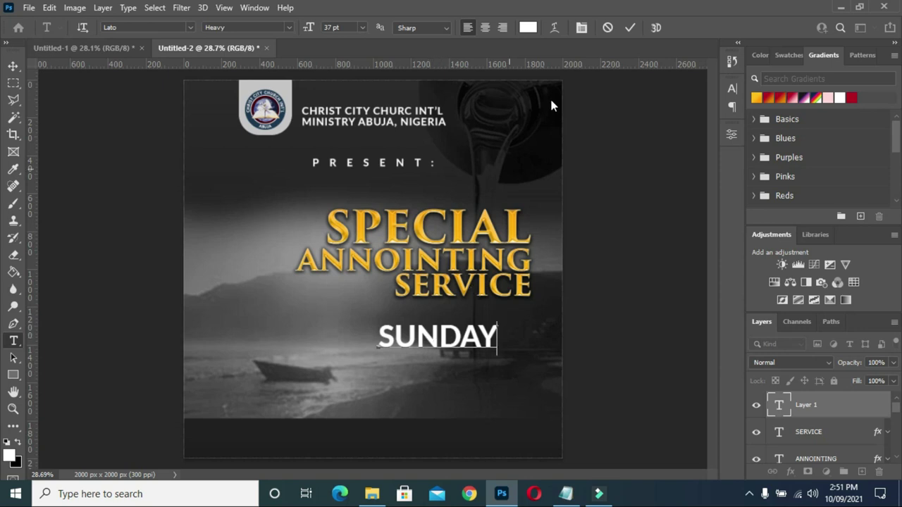
click(630, 27)
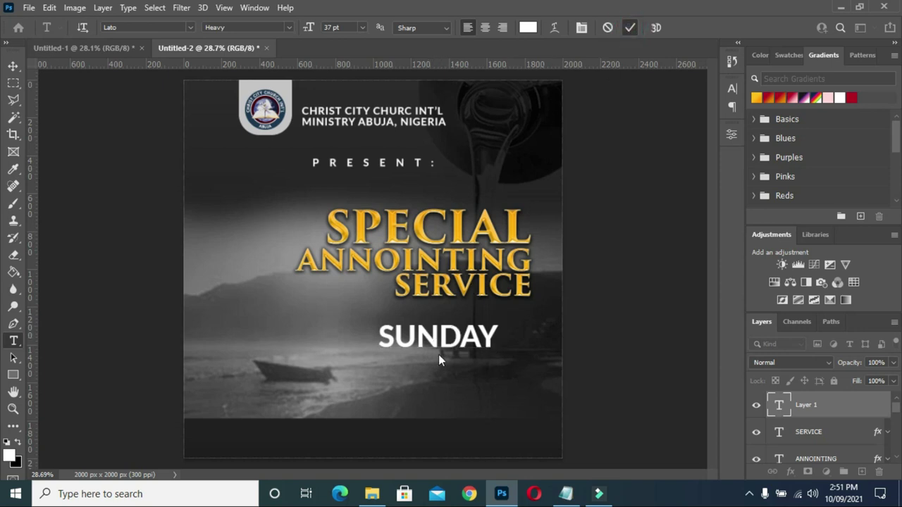
scroll(442, 354, up, 2)
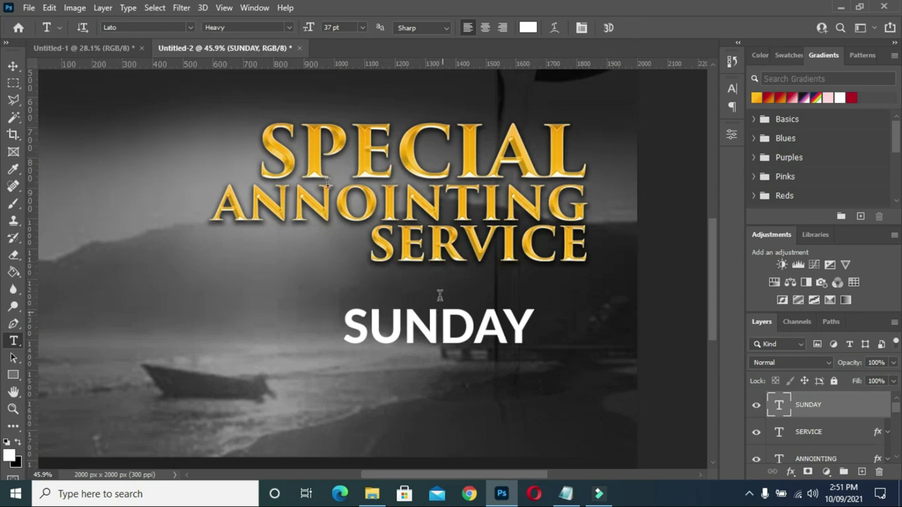
Step: Scale the SUNDAY text down to a smaller size
click(13, 66)
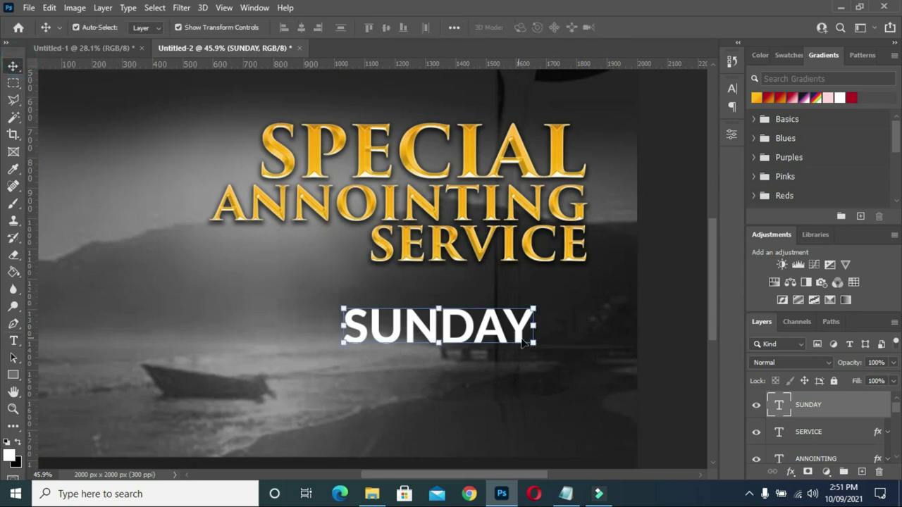
drag(534, 343, 436, 327)
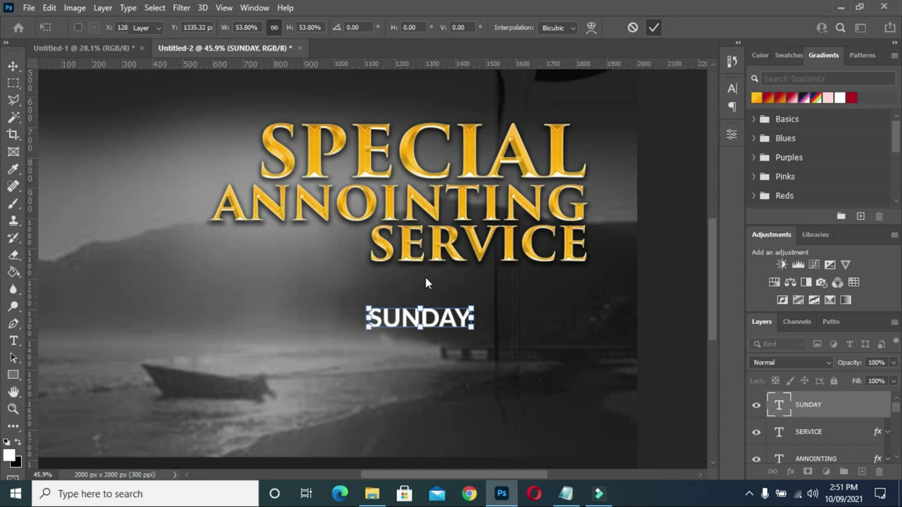
key(Return)
Step: Duplicate SUNDAY and place the copy directly beneath the original
key(ctrl+j)
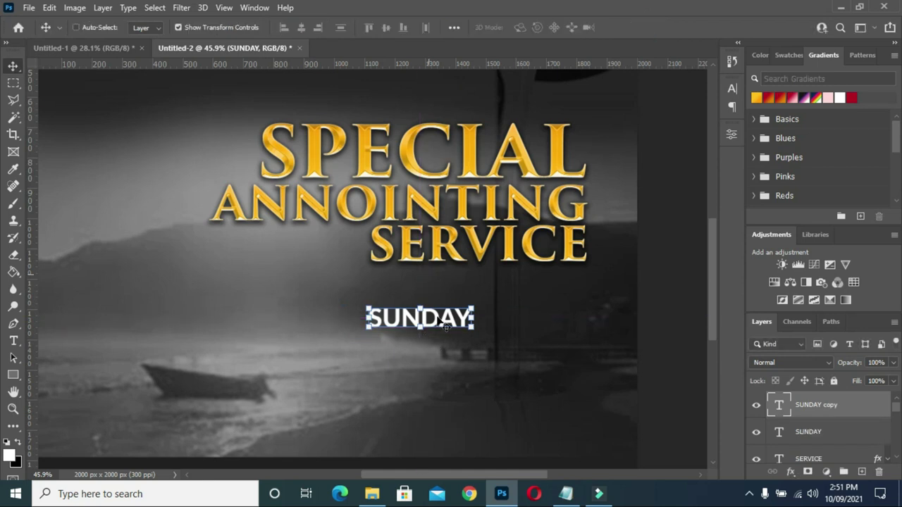
drag(440, 320, 426, 350)
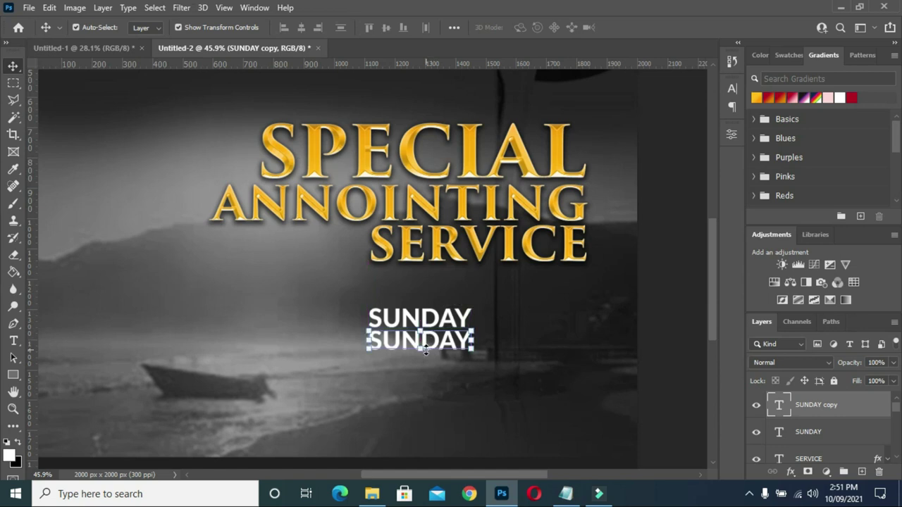
key(t)
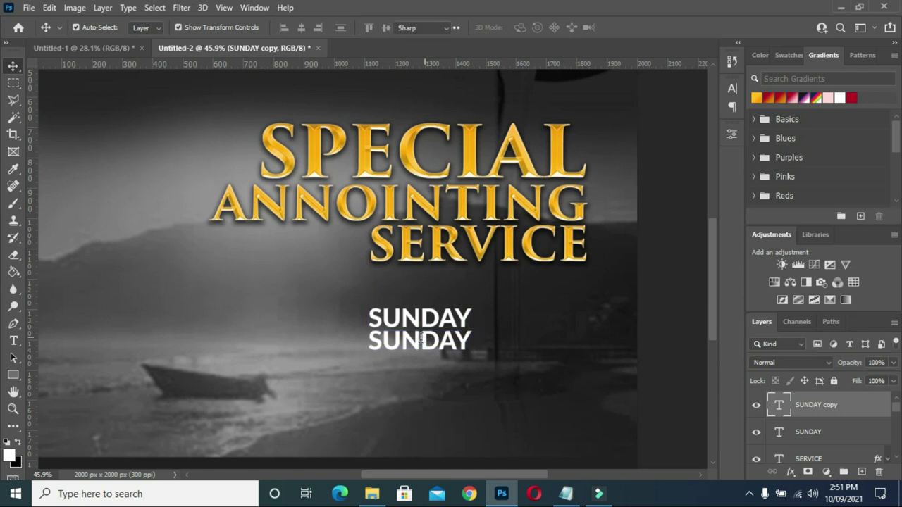
key(v)
key(ctrl+a)
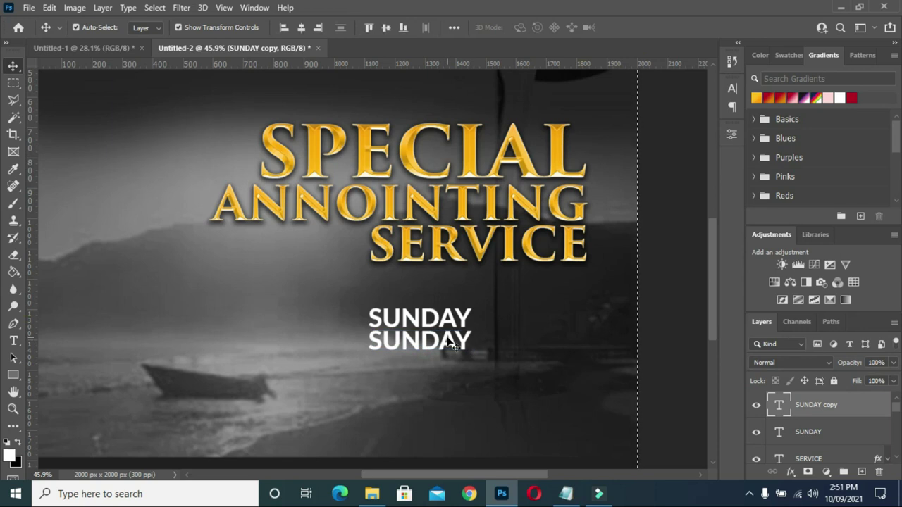
key(ctrl)
Step: Change the lower SUNDAY copy to read 10TH
double_click(423, 340)
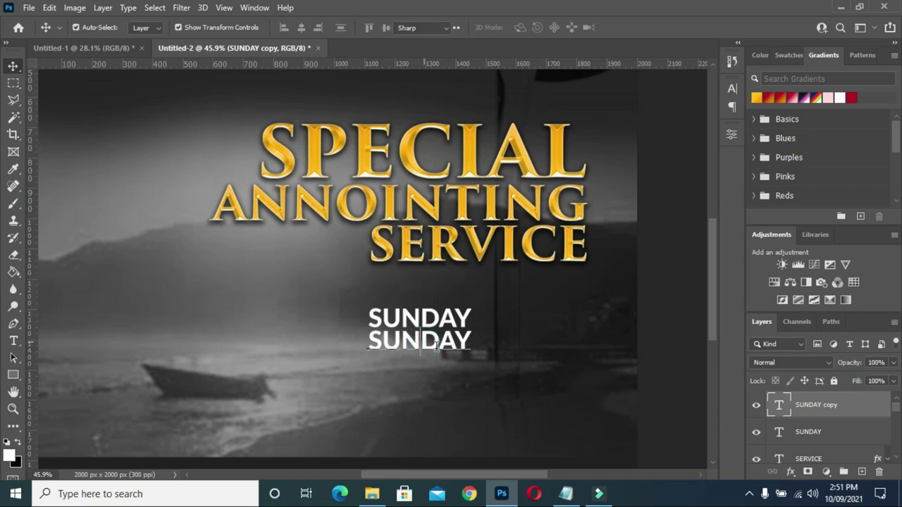
double_click(432, 345)
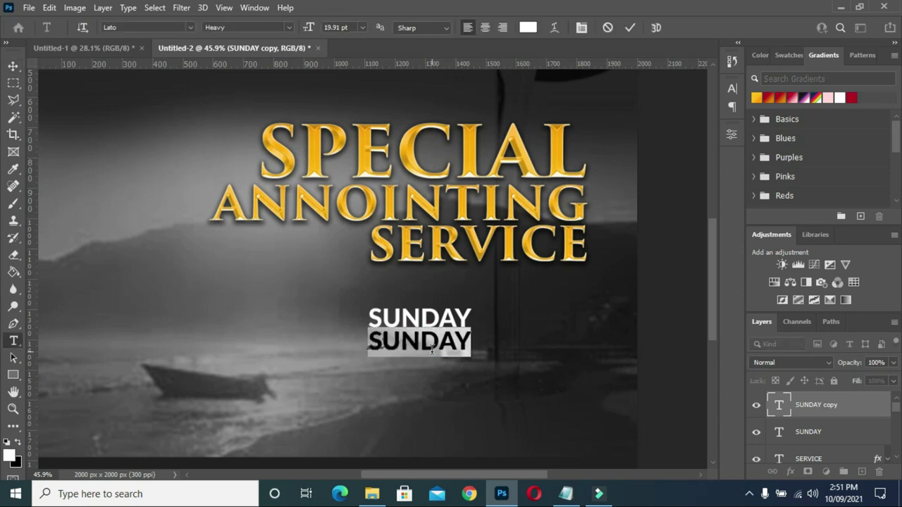
click(432, 350)
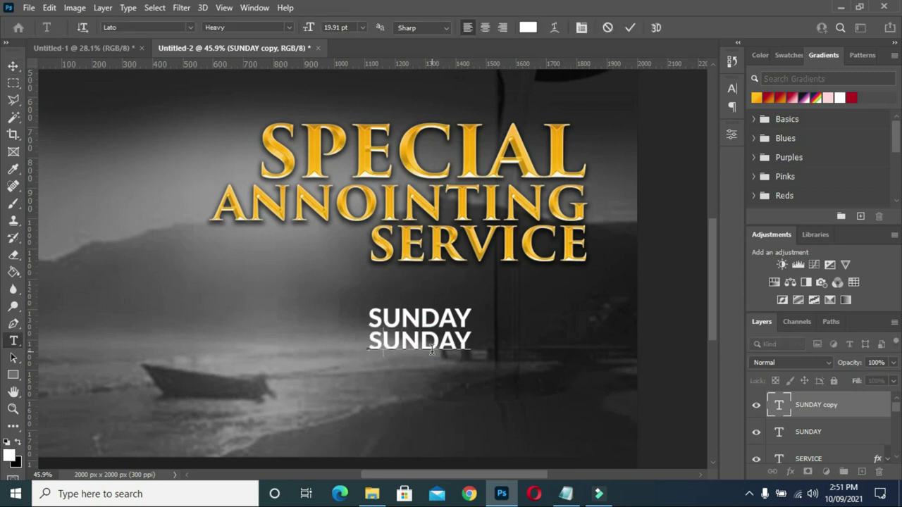
text(10TH)
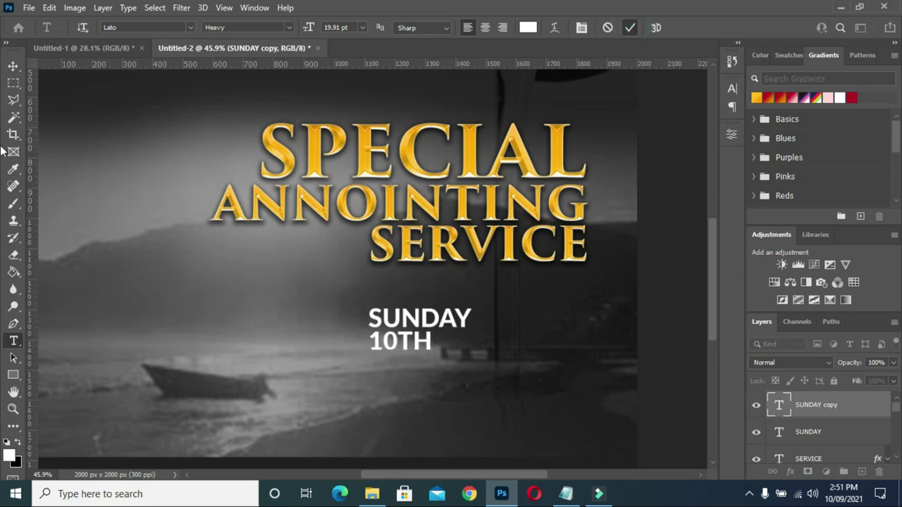
key(ctrl+Return)
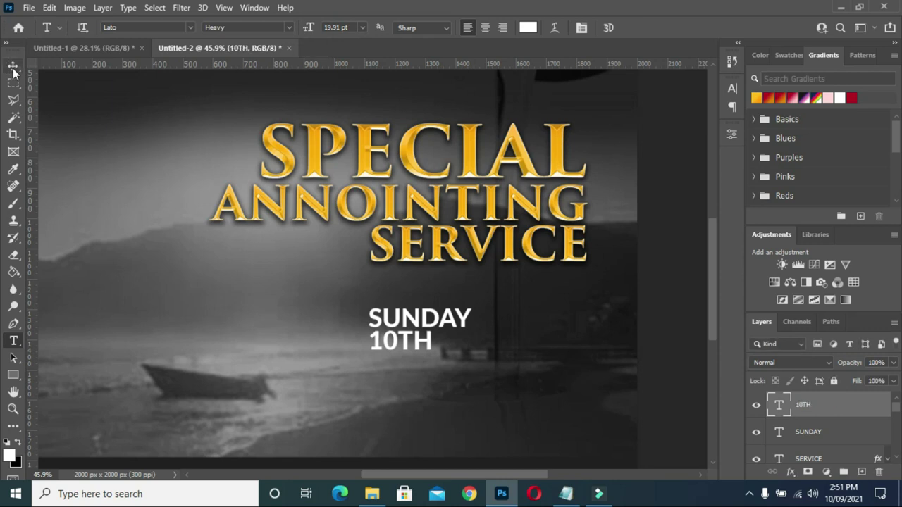
Step: Enlarge the white 10TH date line with Free Transform
click(14, 67)
drag(428, 348, 466, 378)
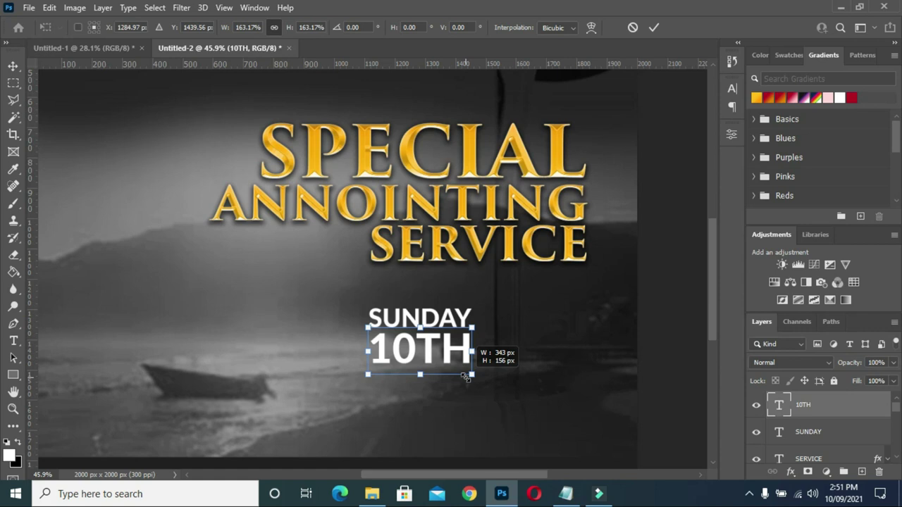
click(654, 28)
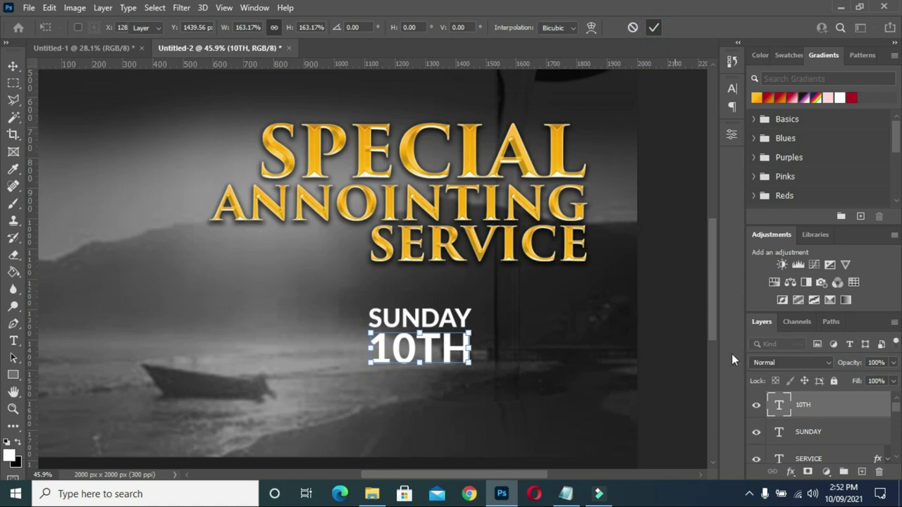
Step: Duplicate 10TH just below the original and retype the copy as 2021
key(ctrl)
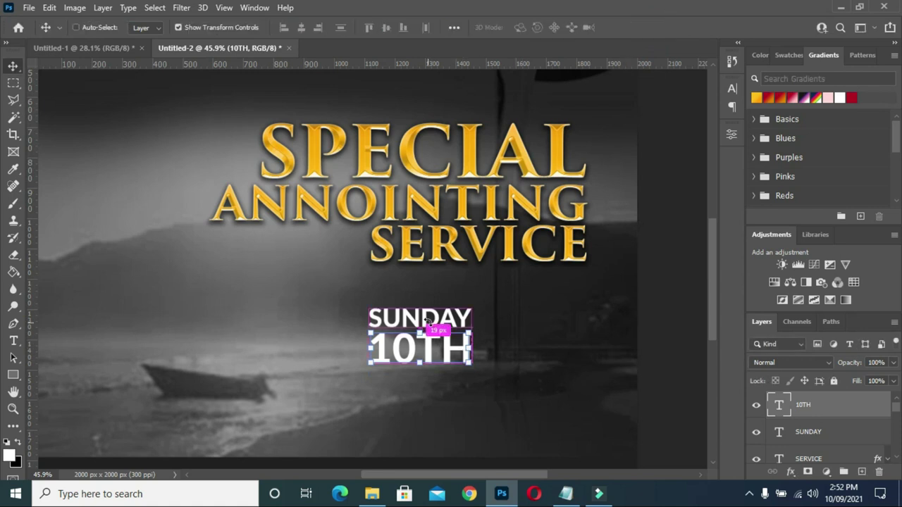
key(ctrl+j)
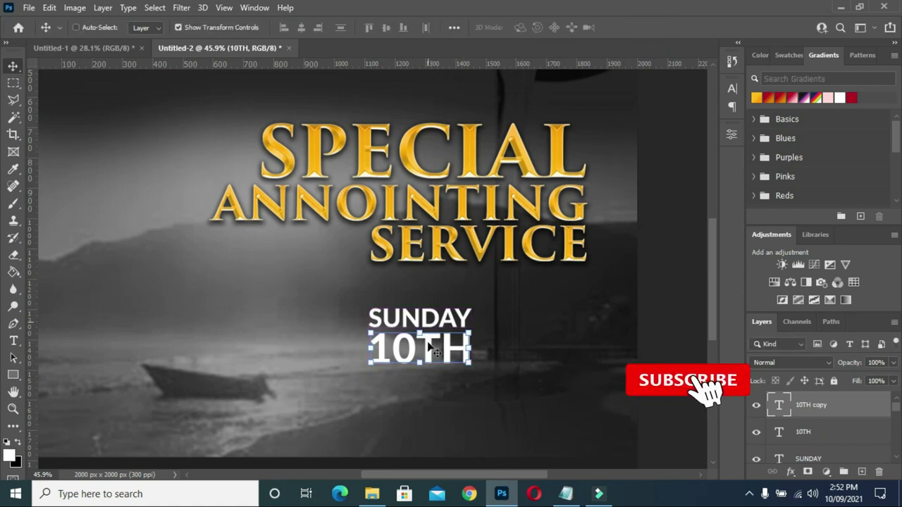
drag(432, 346, 426, 382)
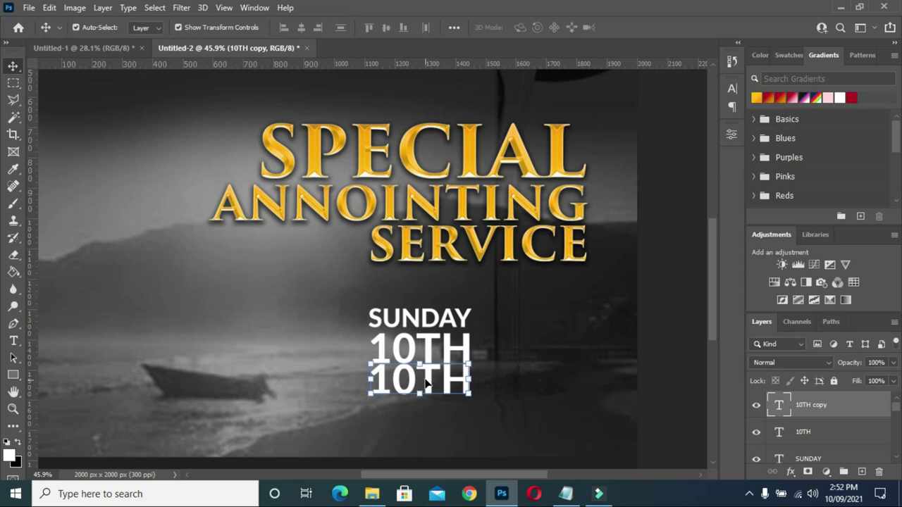
key(Down)
key(Down)
key(Down)
key(Down)
key(Down)
key(Down)
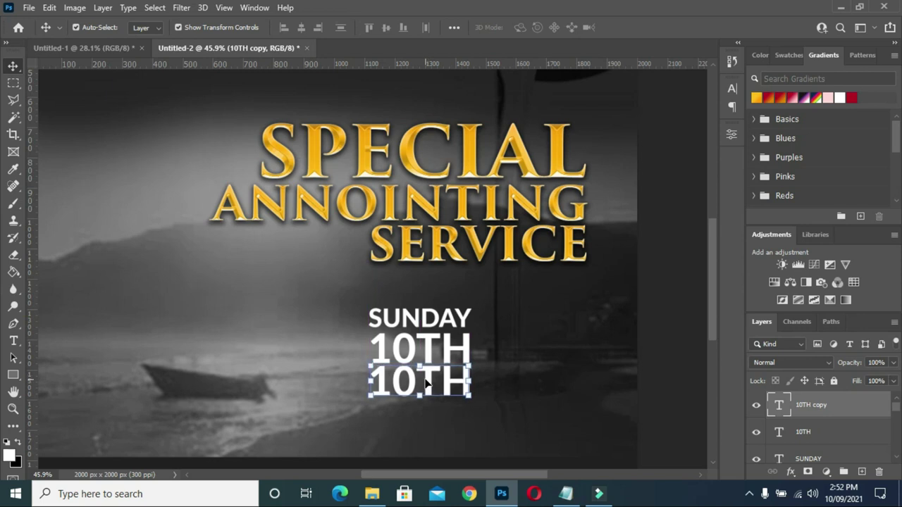
double_click(426, 386)
click(425, 382)
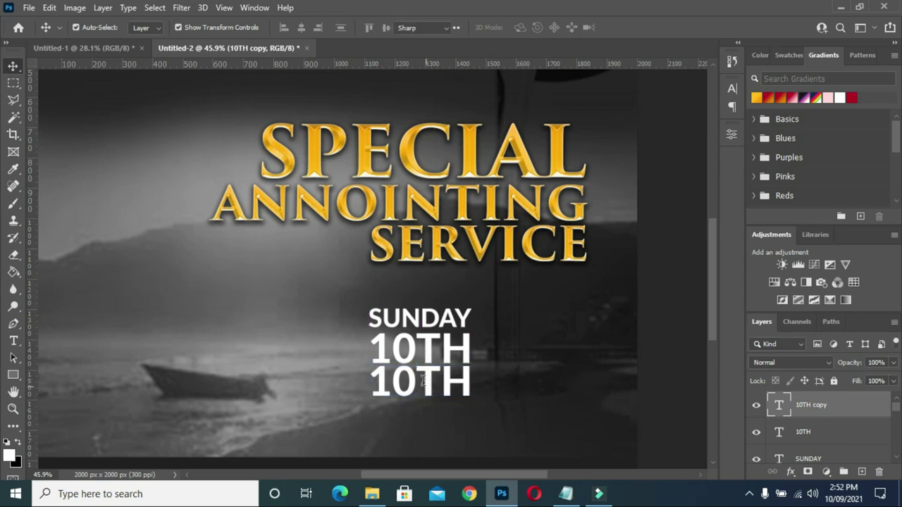
double_click(425, 380)
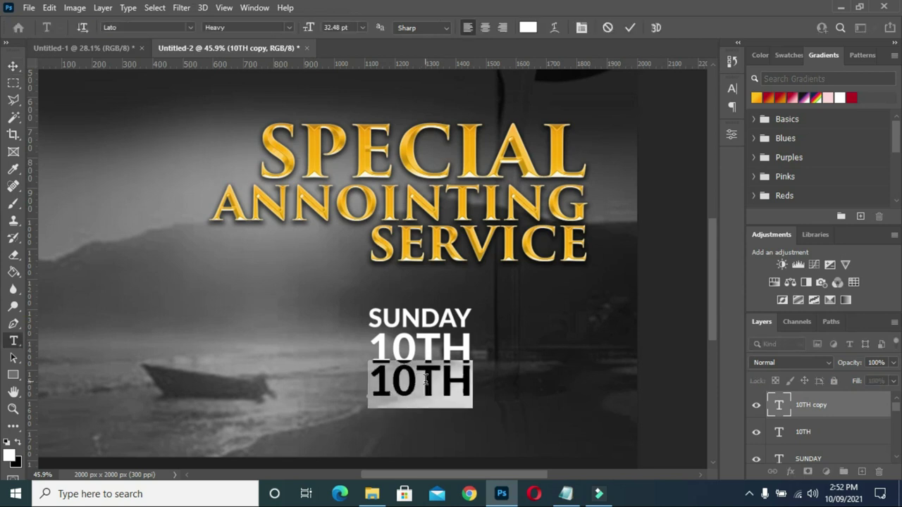
text(2021)
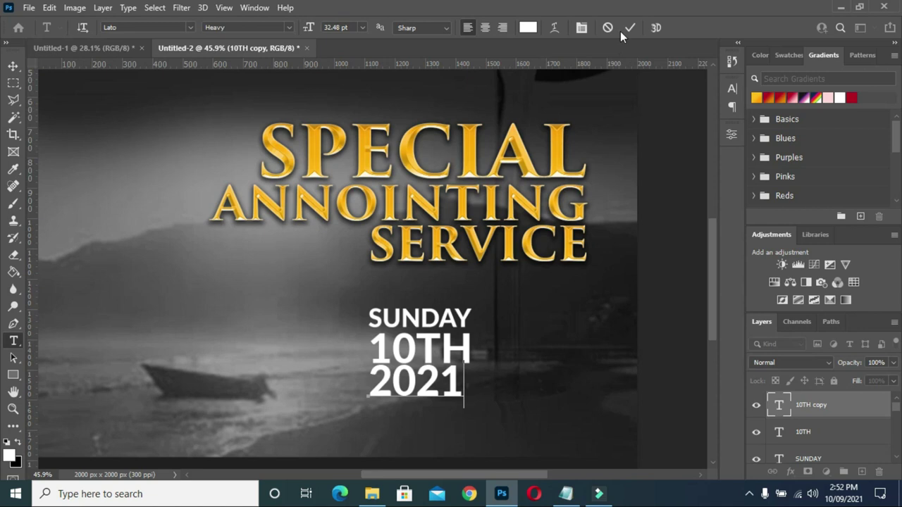
click(632, 27)
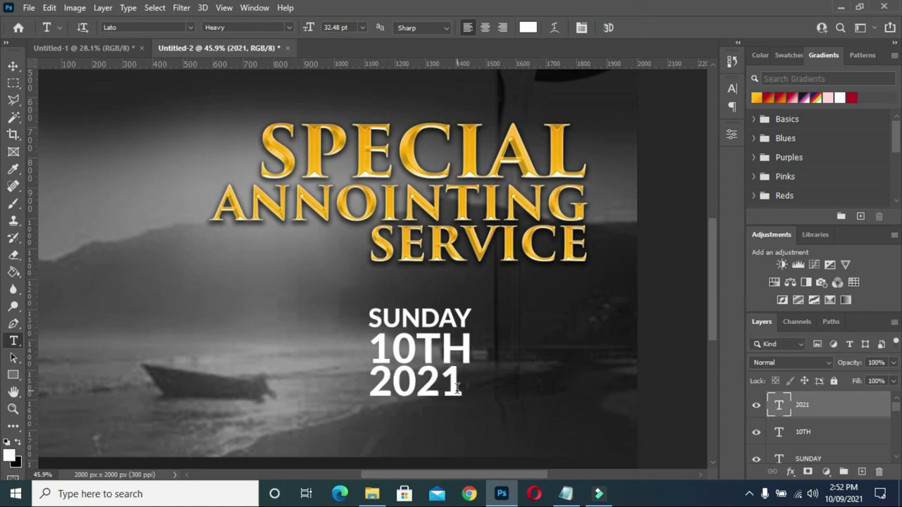
Step: Enlarge the 2021 line to 110% beneath 10TH
key(v)
drag(461, 397, 473, 416)
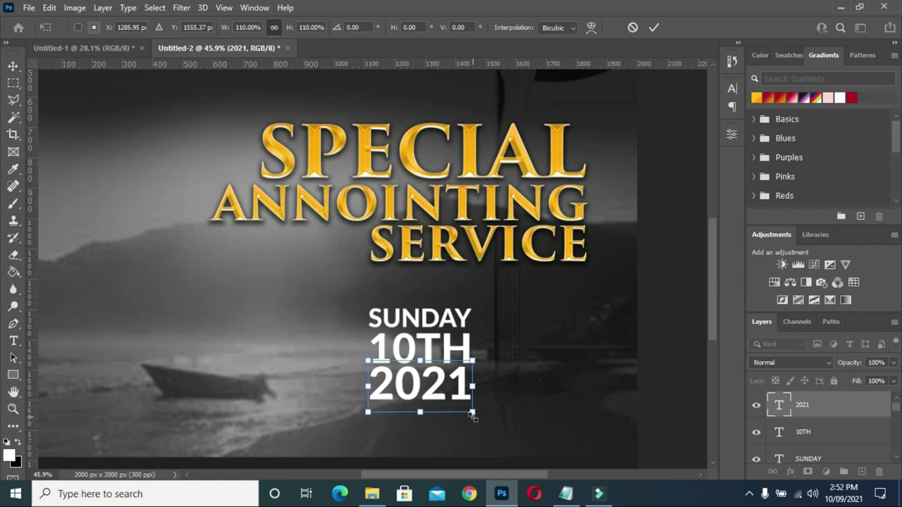
click(652, 28)
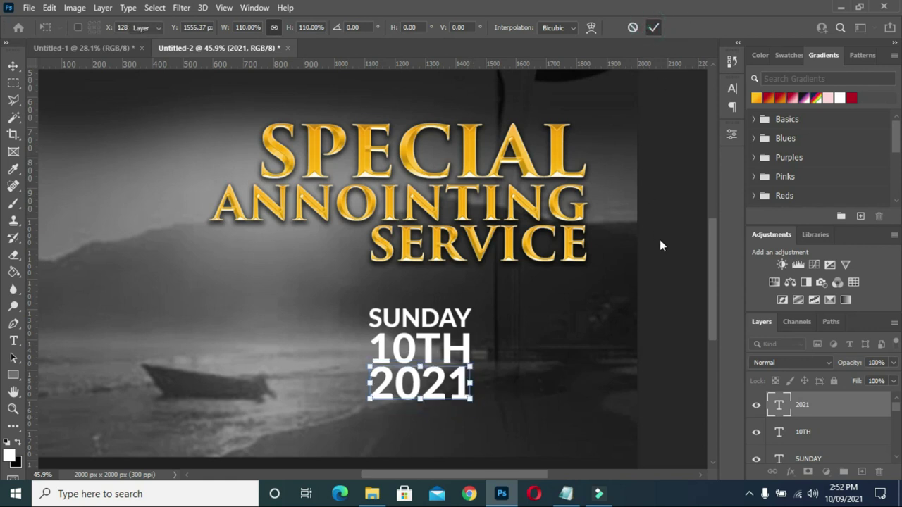
click(13, 375)
Step: Draw a 16 × 299 px vertical bar beside the date, filled with the recent gold swatch
drag(494, 310, 498, 400)
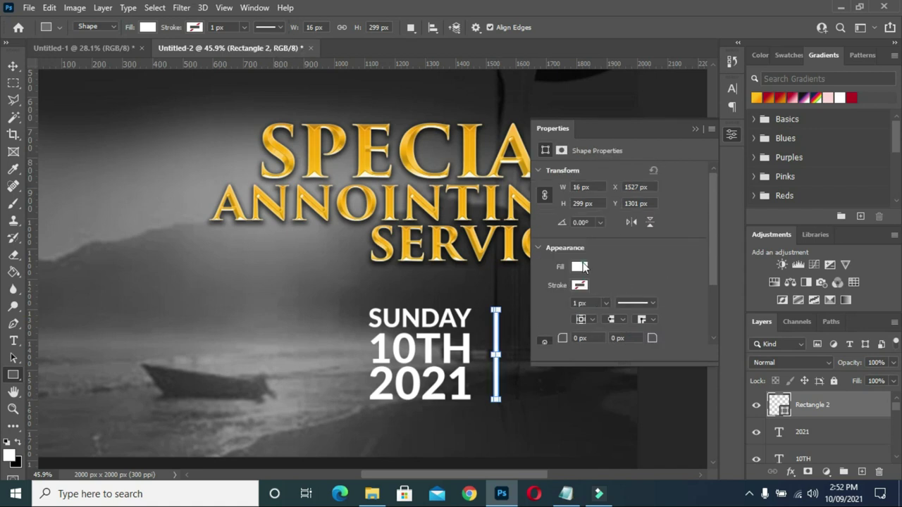
click(579, 266)
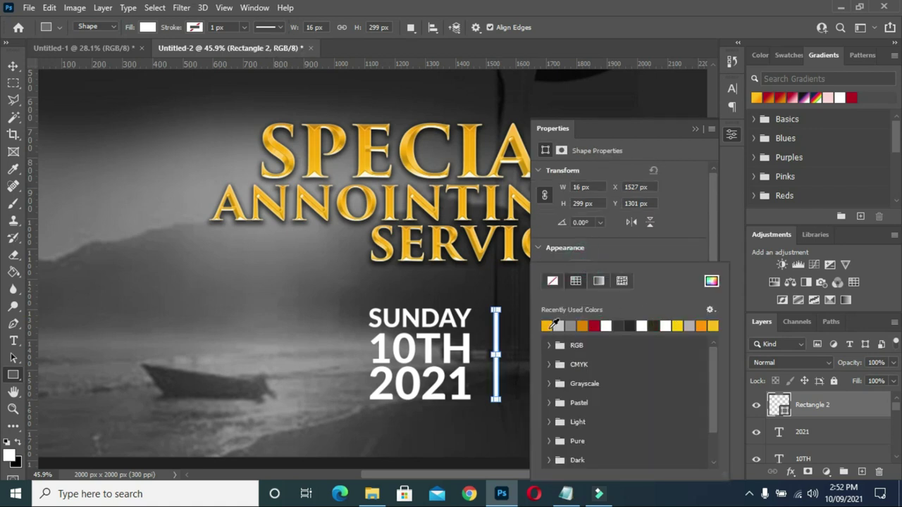
click(548, 326)
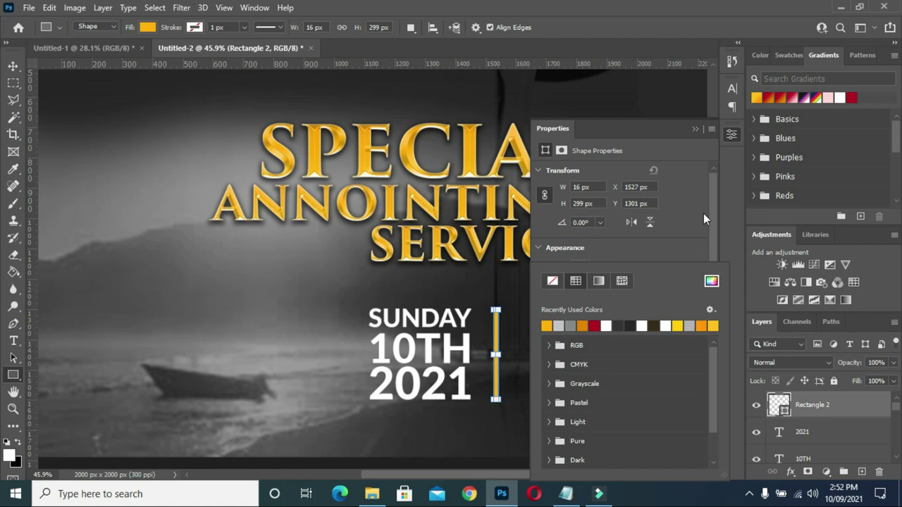
click(694, 130)
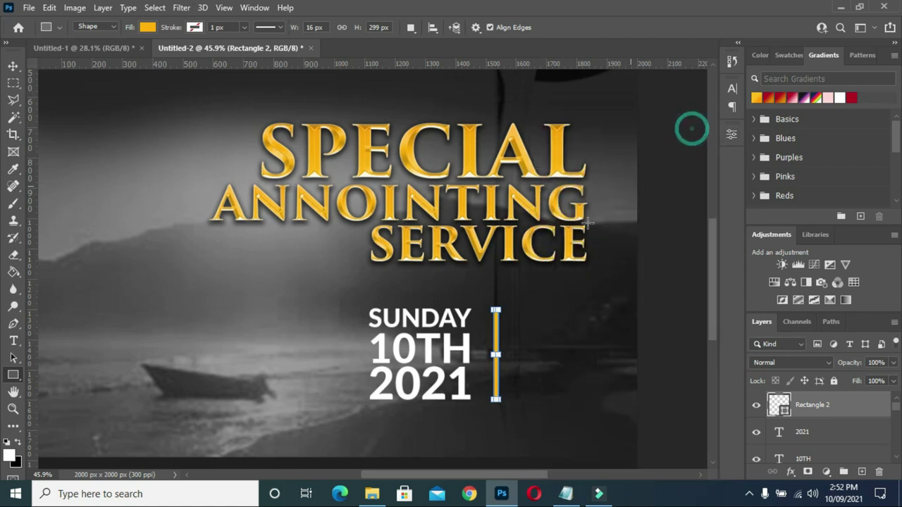
click(13, 66)
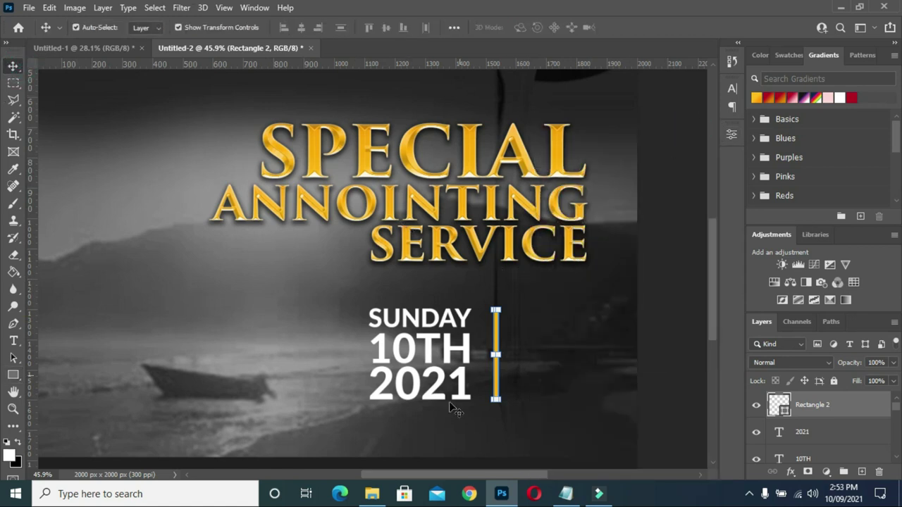
click(428, 395)
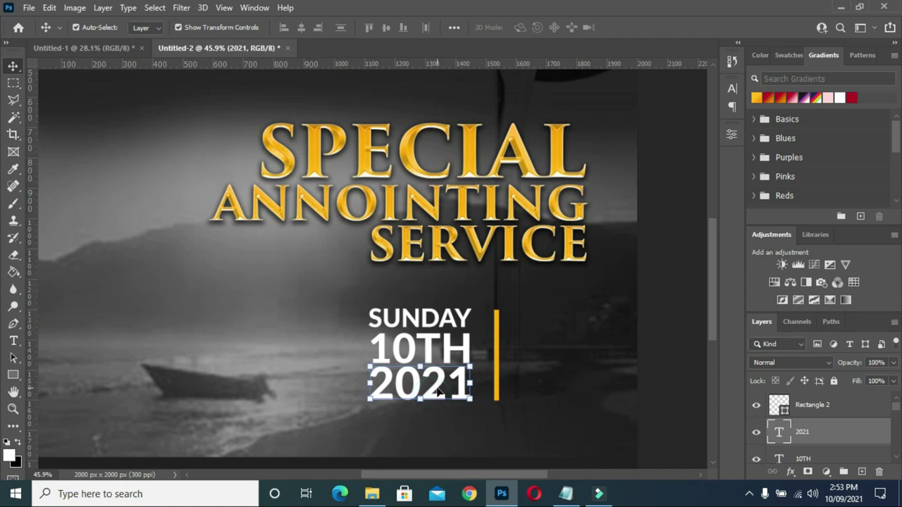
Step: Duplicate the 2021 line to the right of the gold bar and retype it as 9AM
key(ctrl+j)
drag(439, 386, 581, 359)
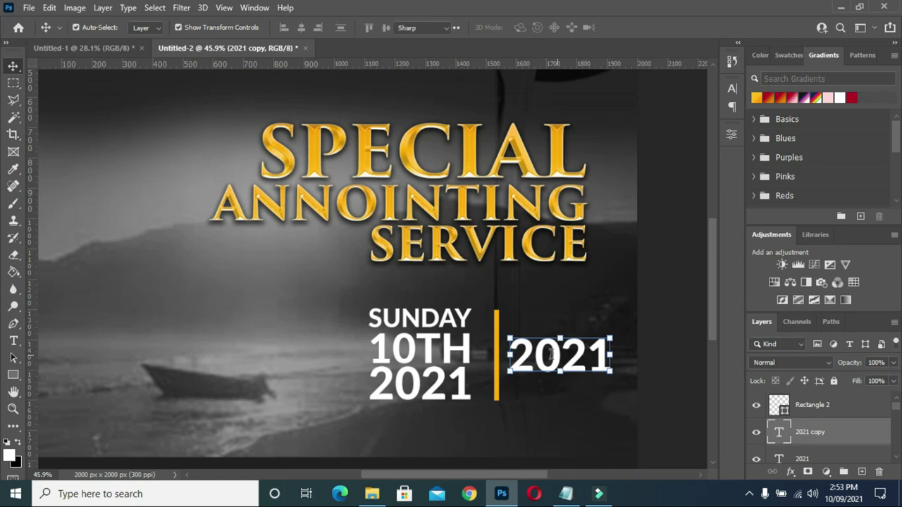
key(t)
click(564, 359)
double_click(564, 361)
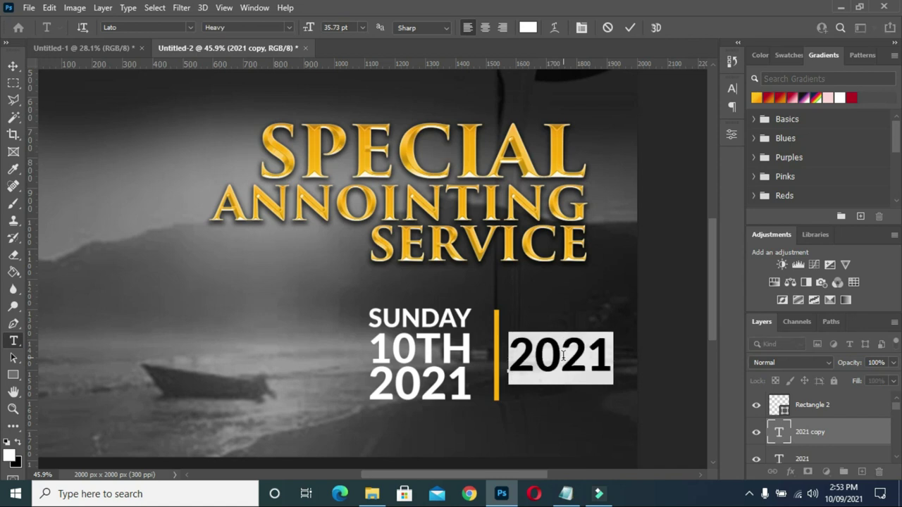
text(9AM)
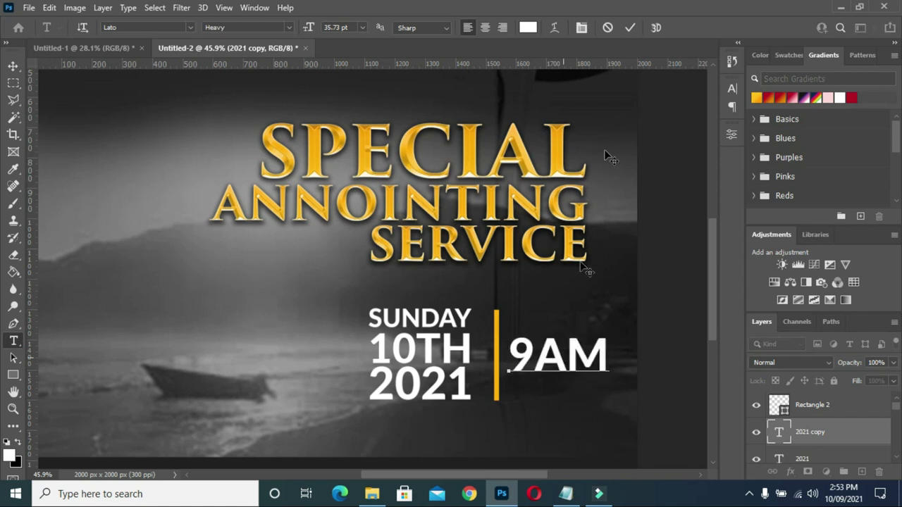
click(630, 27)
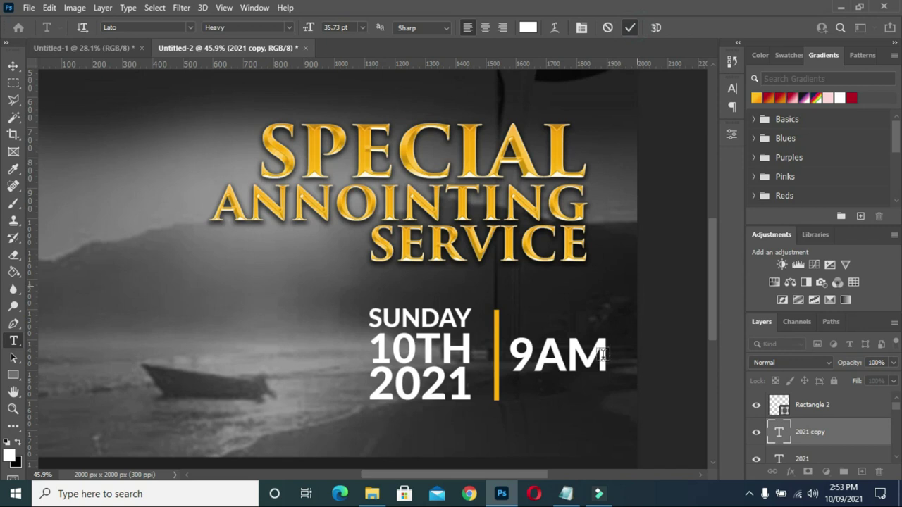
Step: Enlarge 9AM to 117.41% and position it beside the bar
key(v)
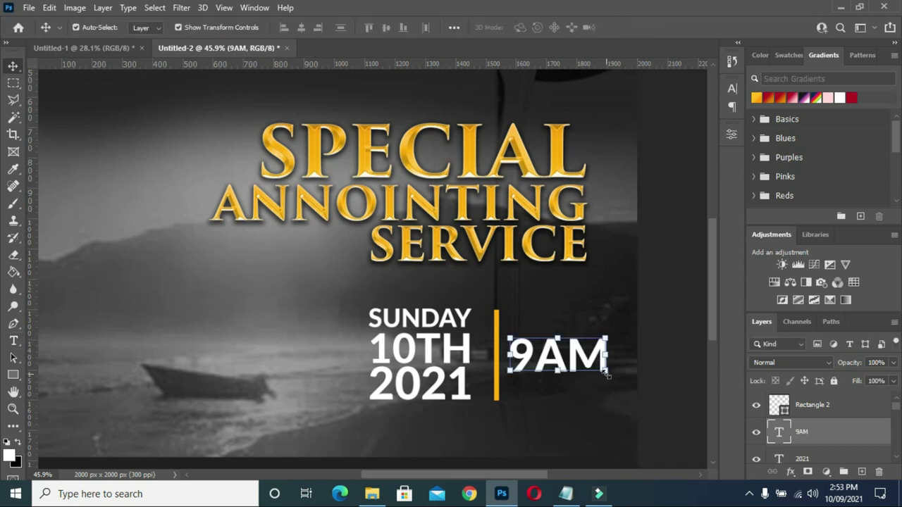
key(ctrl+t)
drag(604, 358, 612, 362)
drag(515, 337, 506, 310)
drag(560, 360, 568, 364)
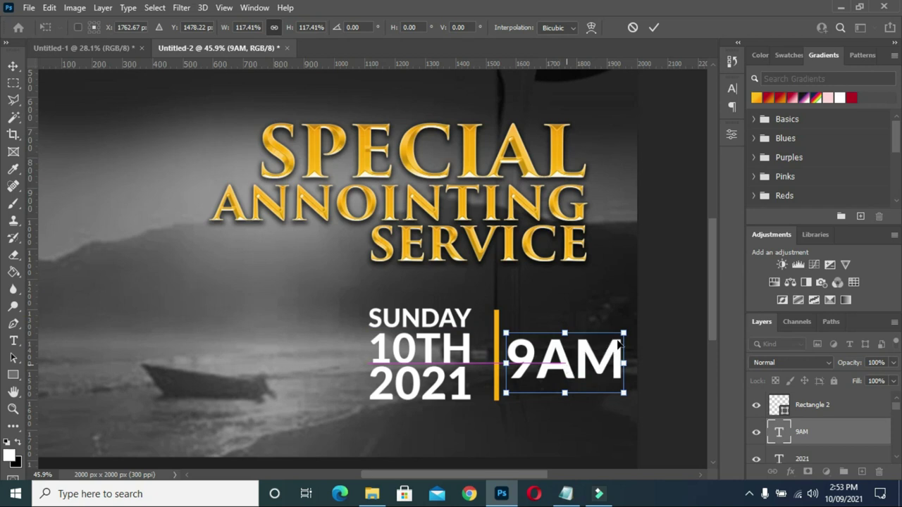
click(655, 27)
click(661, 259)
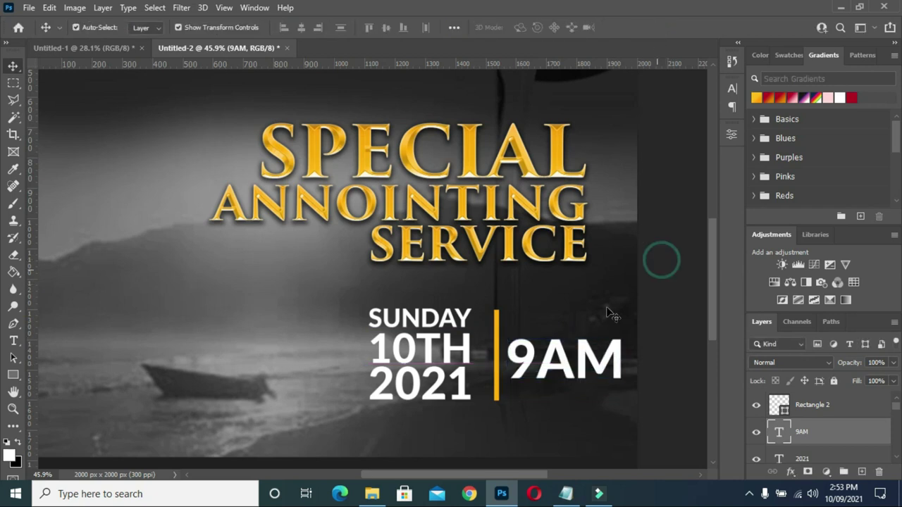
Step: Drag the clock and calendar icon files from the resources folder into the flyer
click(372, 494)
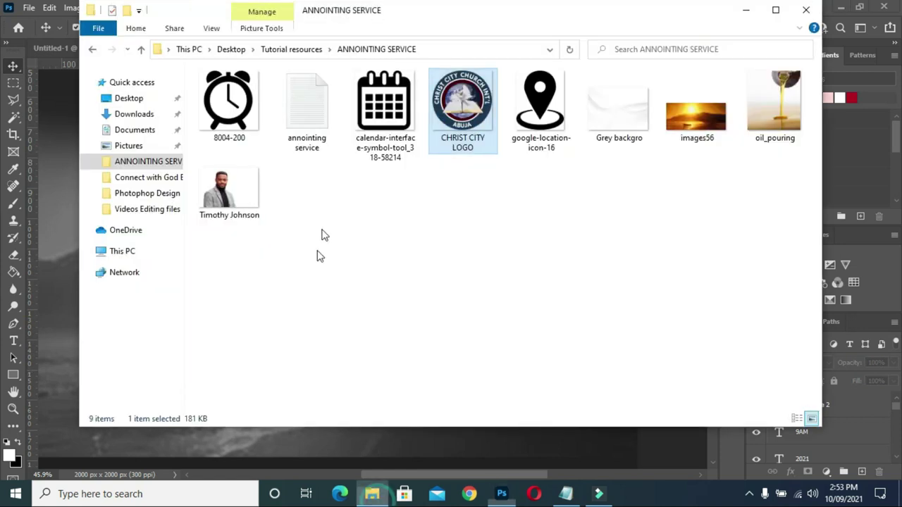
click(229, 106)
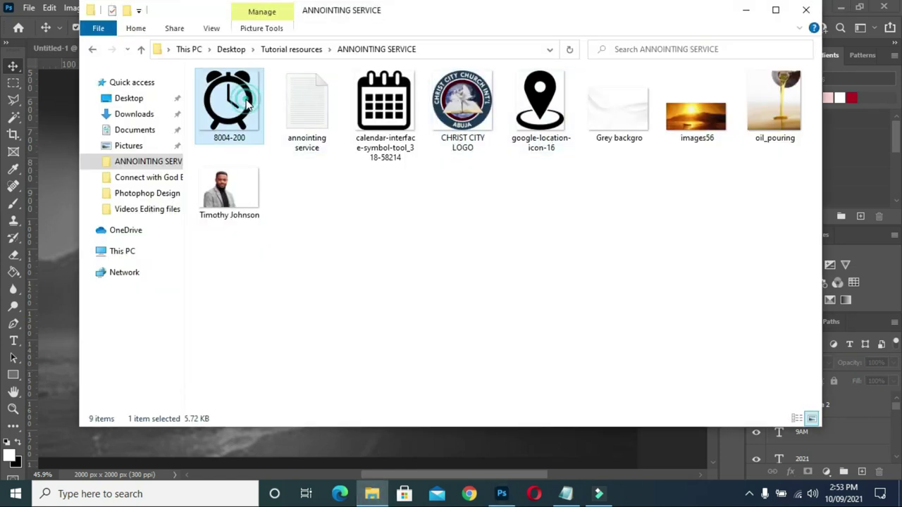
ctrl+click(387, 112)
drag(389, 121, 510, 379)
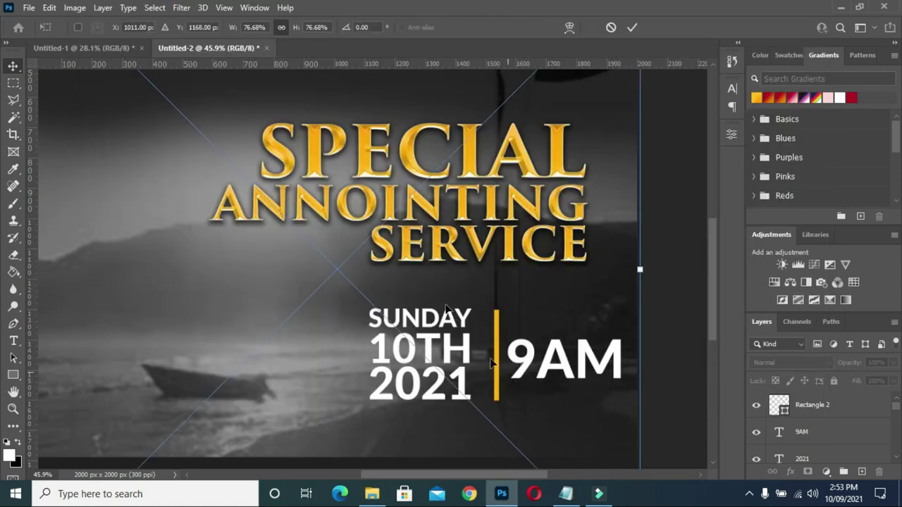
Step: Commit both placed icons, hiding the alarm-clock layer and keeping the calendar visible
click(633, 26)
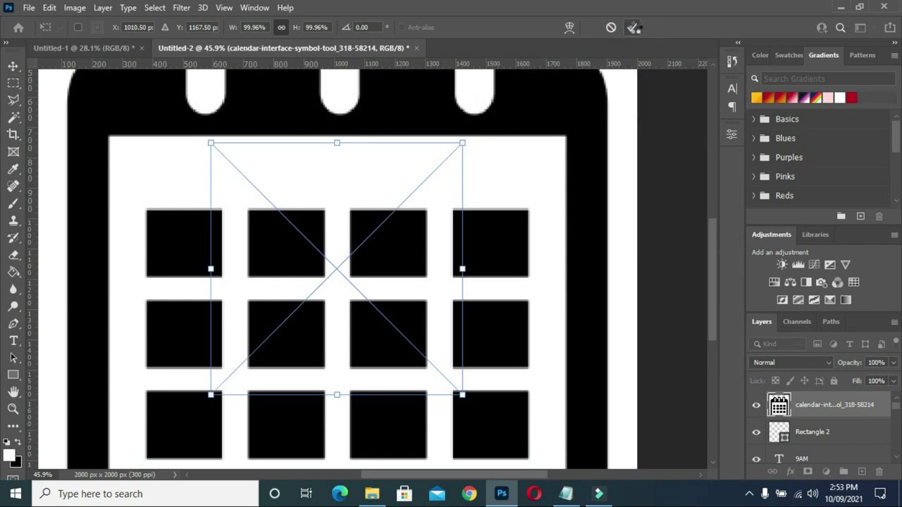
click(633, 26)
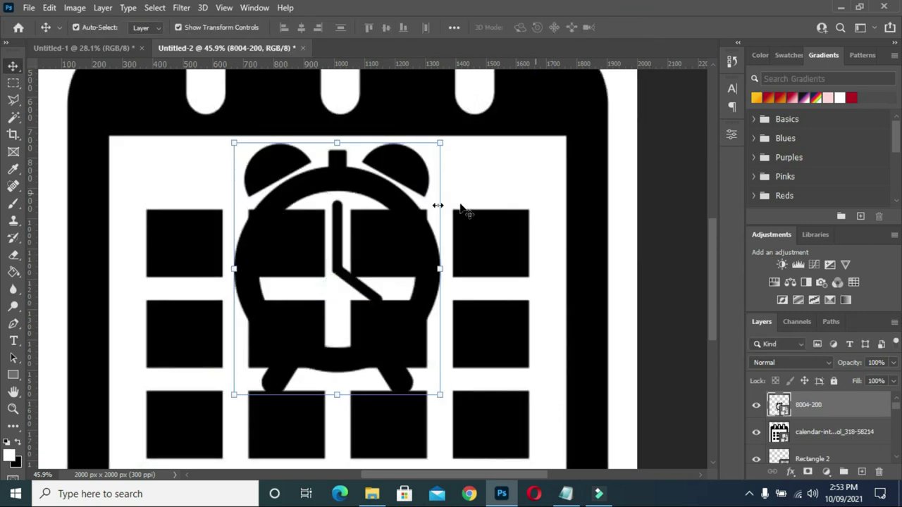
scroll(451, 143, down, 2)
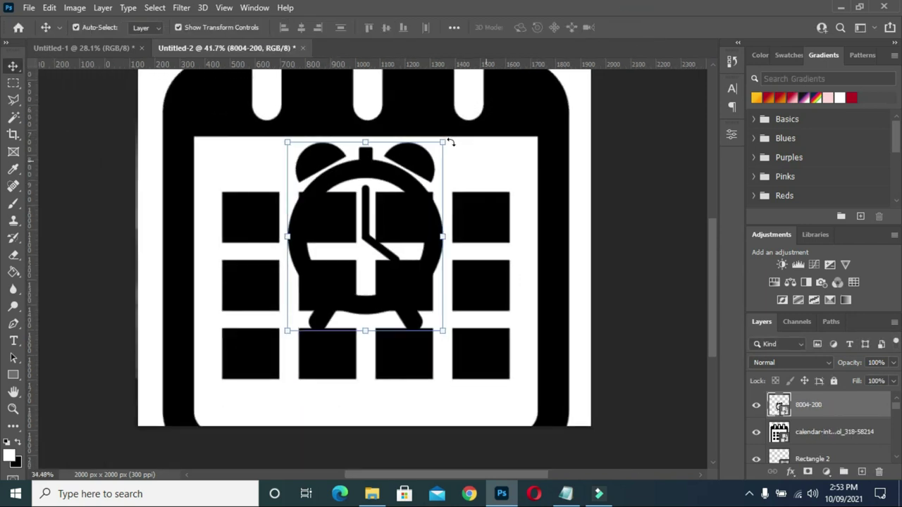
scroll(451, 142, down, 2)
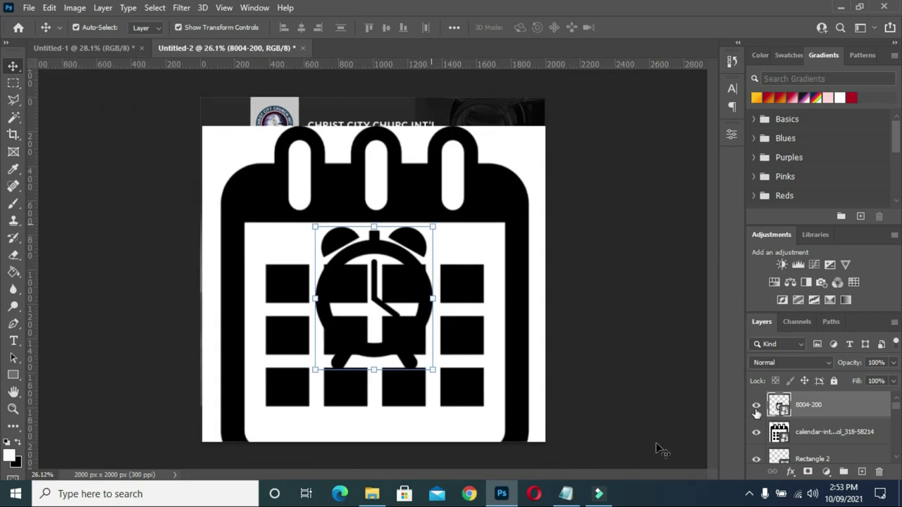
click(756, 432)
click(756, 405)
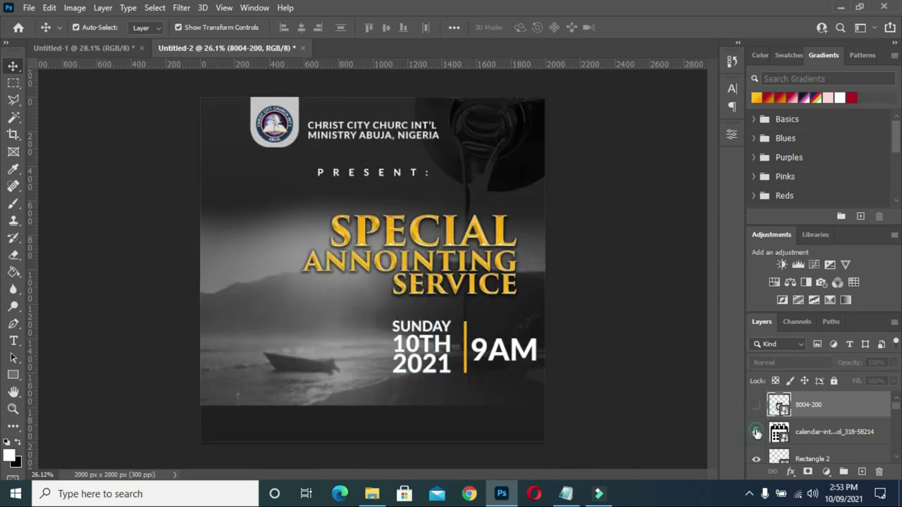
click(756, 432)
Step: Scale the calendar icon to 16.03% and move it left of the SUNDAY 10TH 2021 date
click(477, 149)
drag(475, 233, 401, 262)
drag(331, 360, 377, 333)
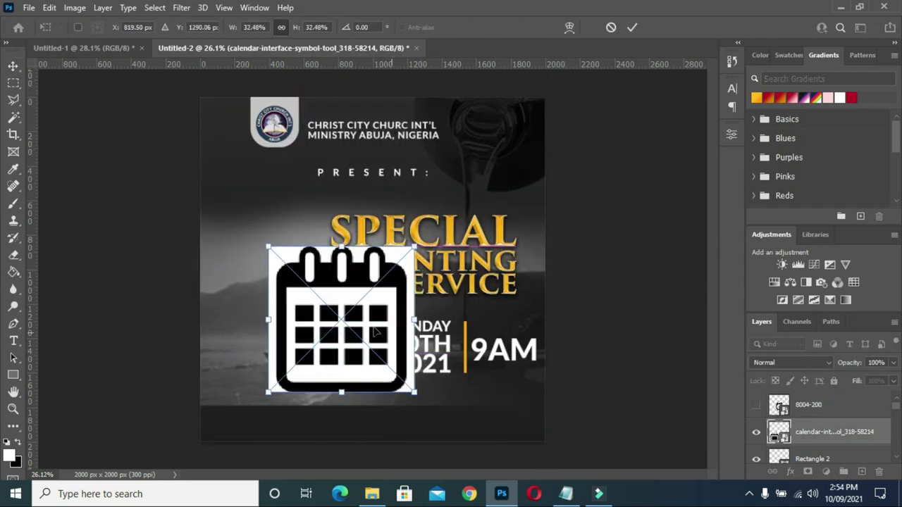
scroll(381, 324, up, 3)
drag(450, 202, 324, 327)
drag(331, 377, 388, 356)
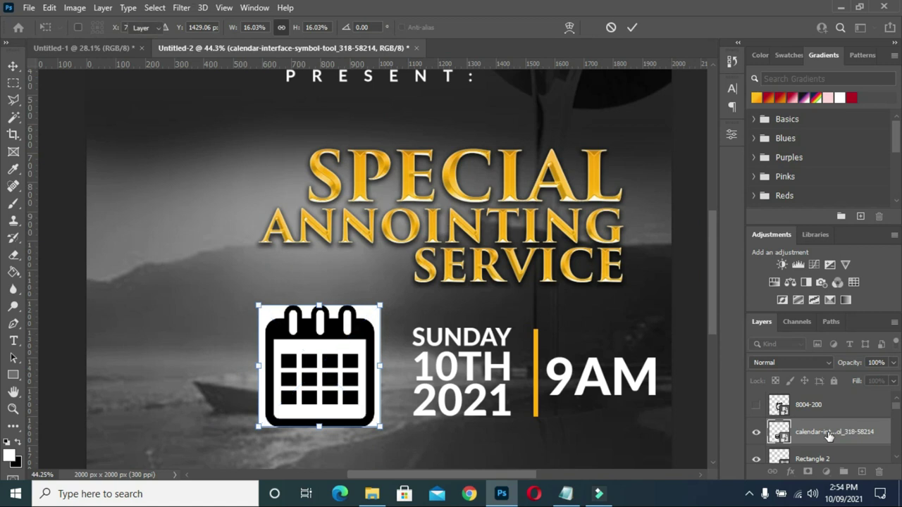
key(Return)
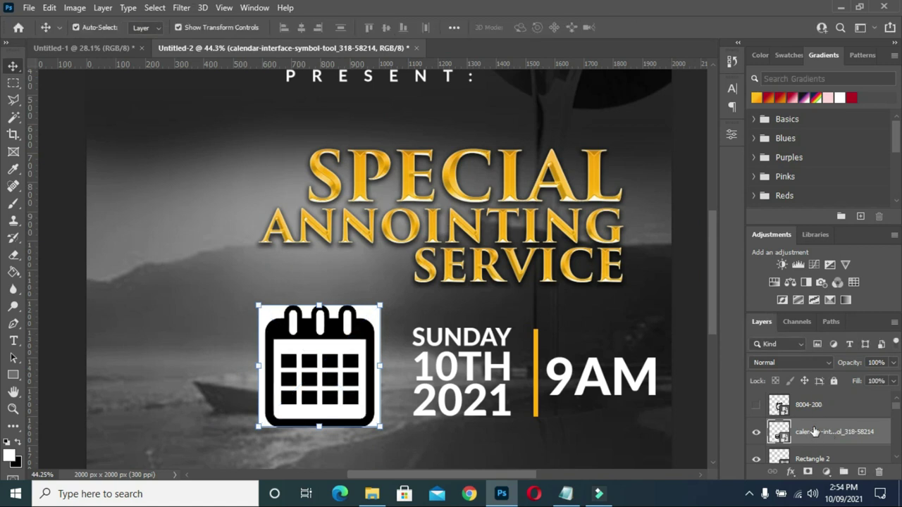
Step: Rasterize the calendar layer and delete its white background with the Magic Wand
right_click(818, 433)
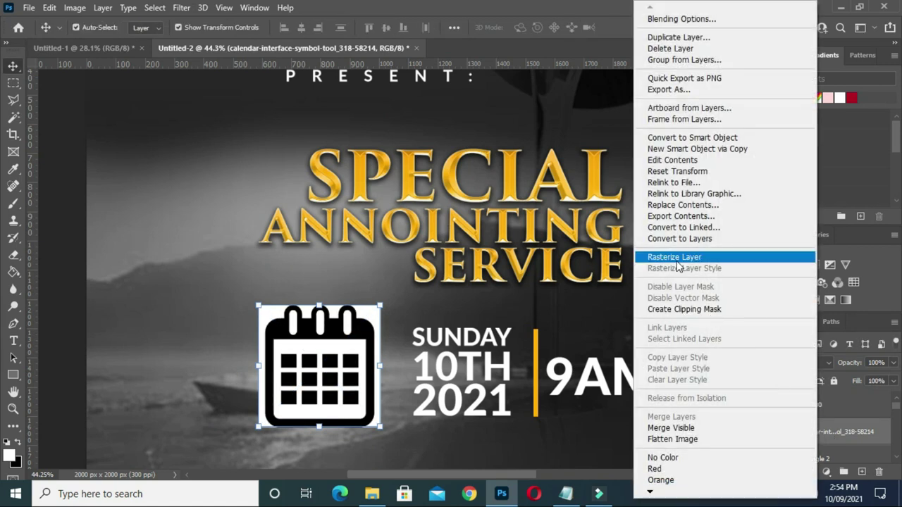
click(674, 257)
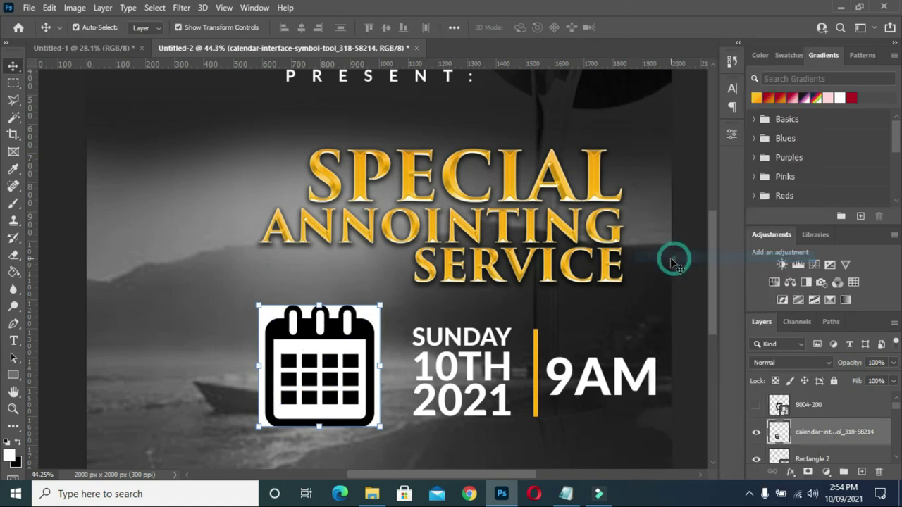
click(12, 117)
click(262, 311)
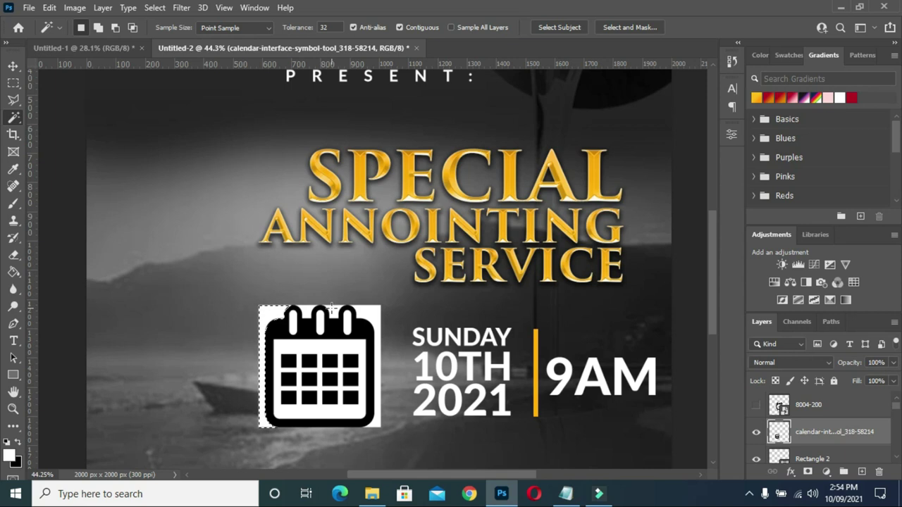
shift+click(333, 308)
shift+click(368, 314)
shift+click(304, 311)
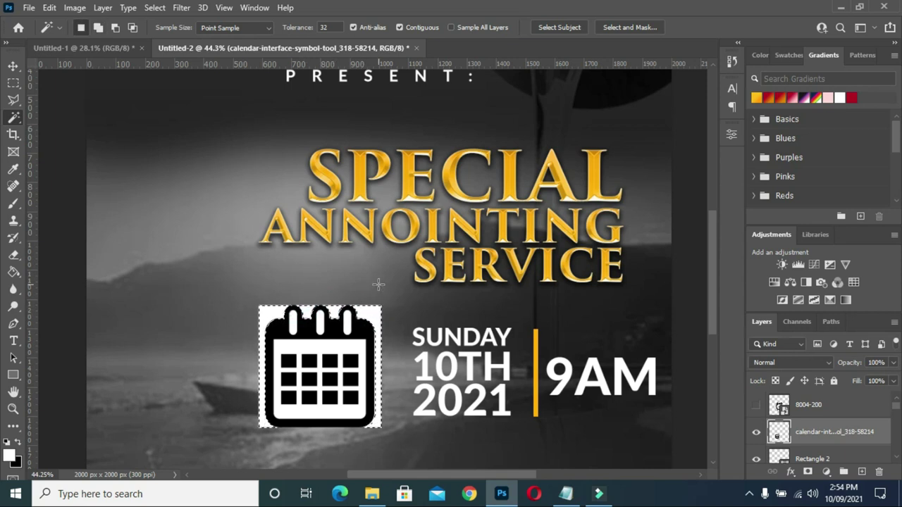
key(Delete)
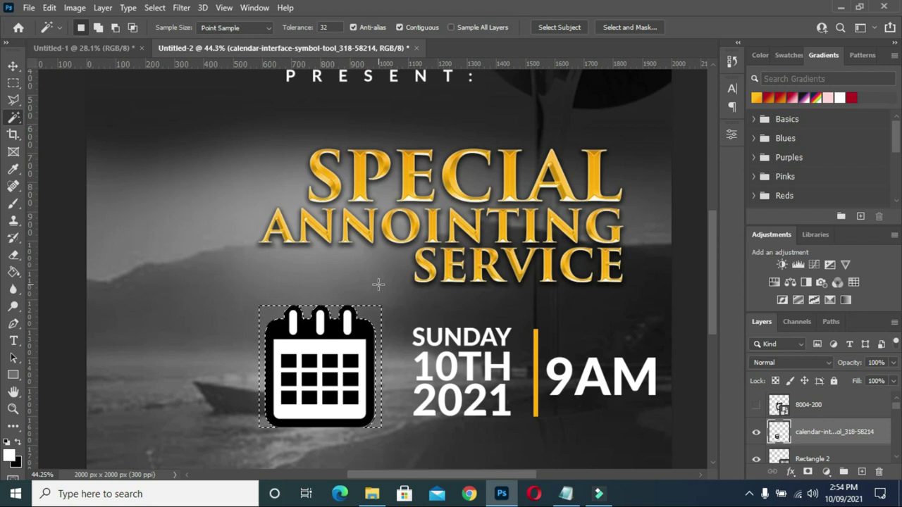
key(ctrl+d)
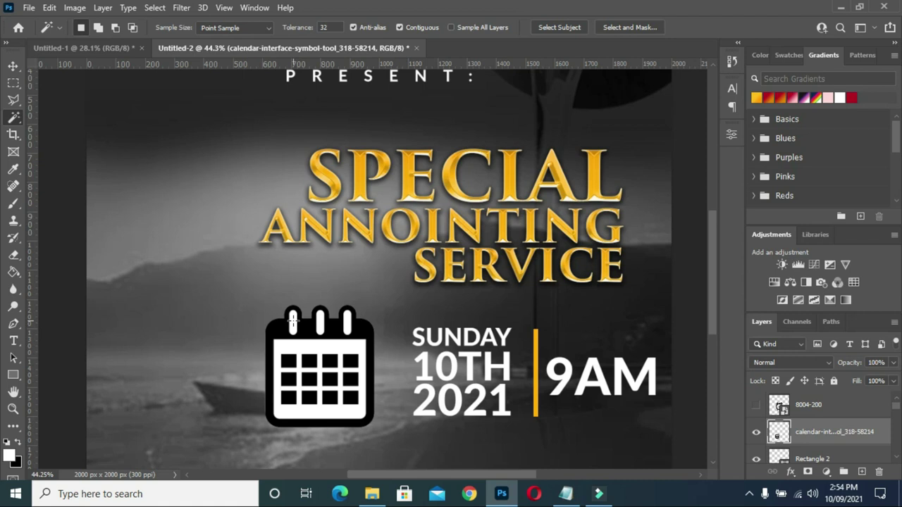
Step: Fill the calendar's black outline and three rings with white using the Paint Bucket
click(293, 321)
shift+click(320, 322)
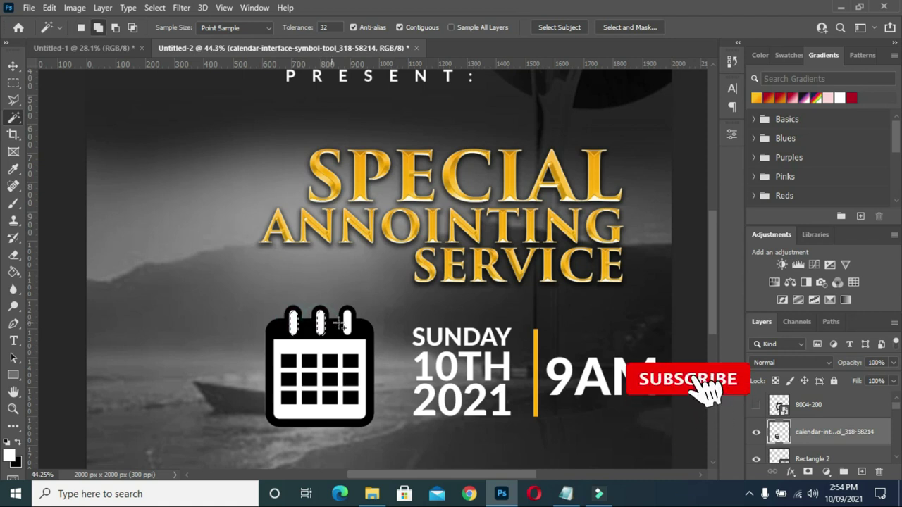
shift+click(348, 324)
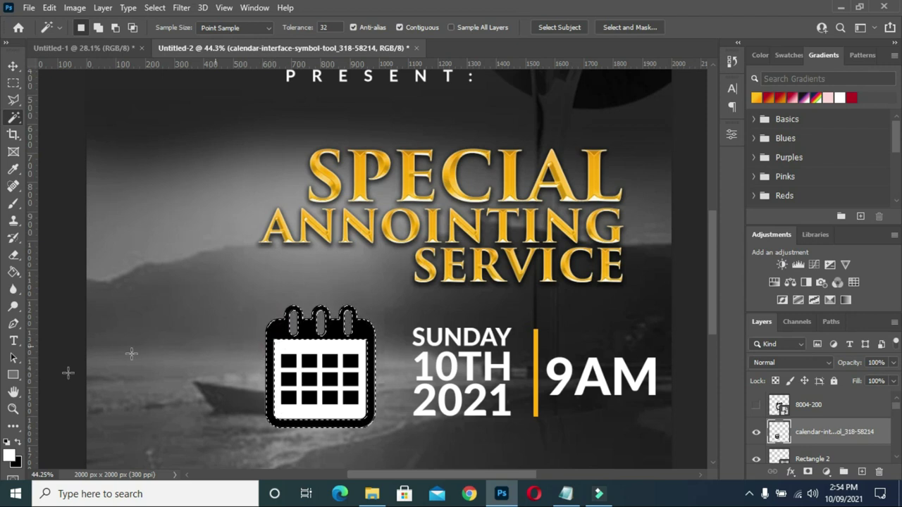
click(14, 274)
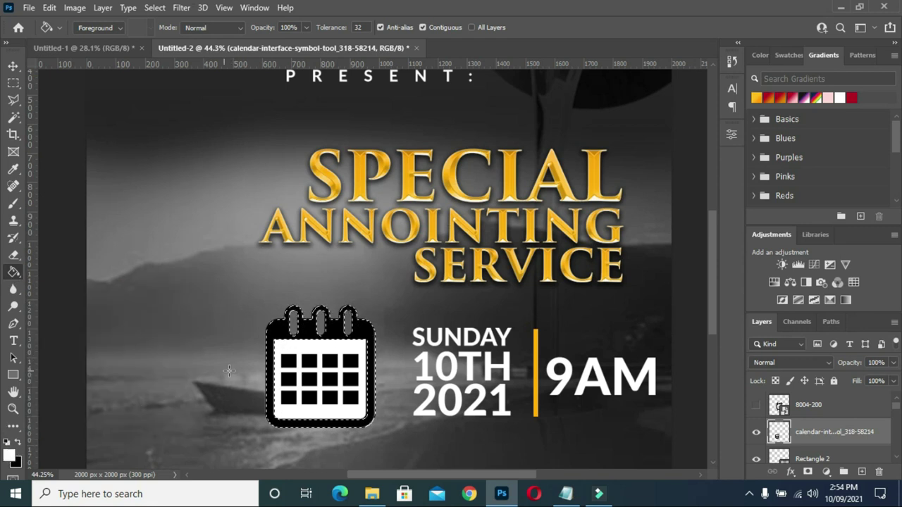
click(11, 273)
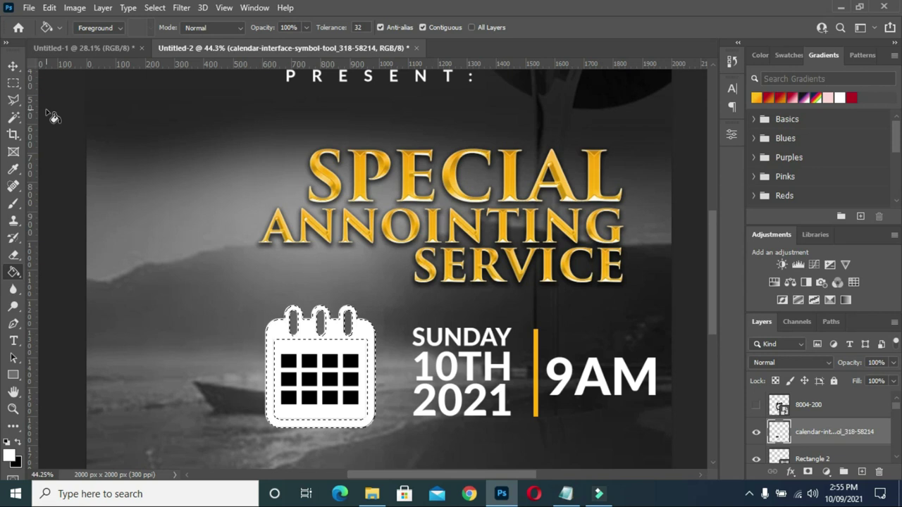
key(ctrl+d)
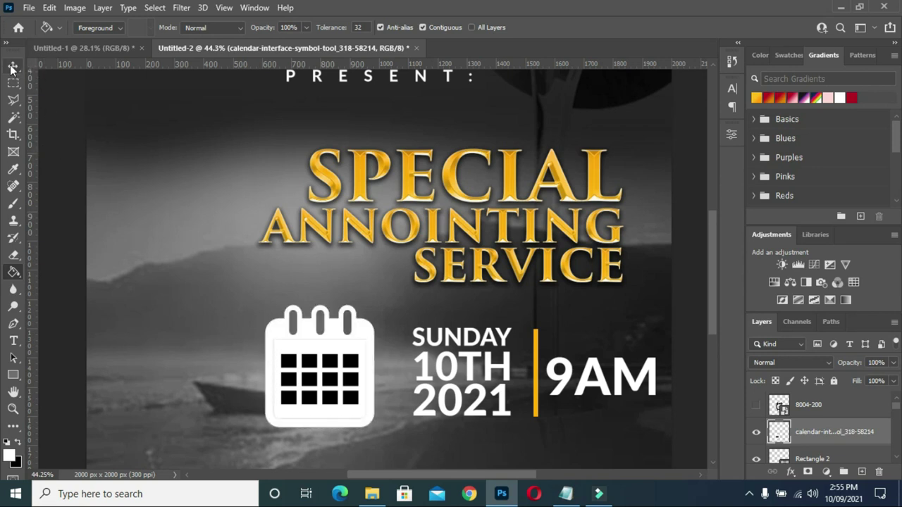
click(13, 66)
Step: Shrink the calendar further, then show the alarm clock scaled to about 20% above 9AM
drag(264, 305, 371, 372)
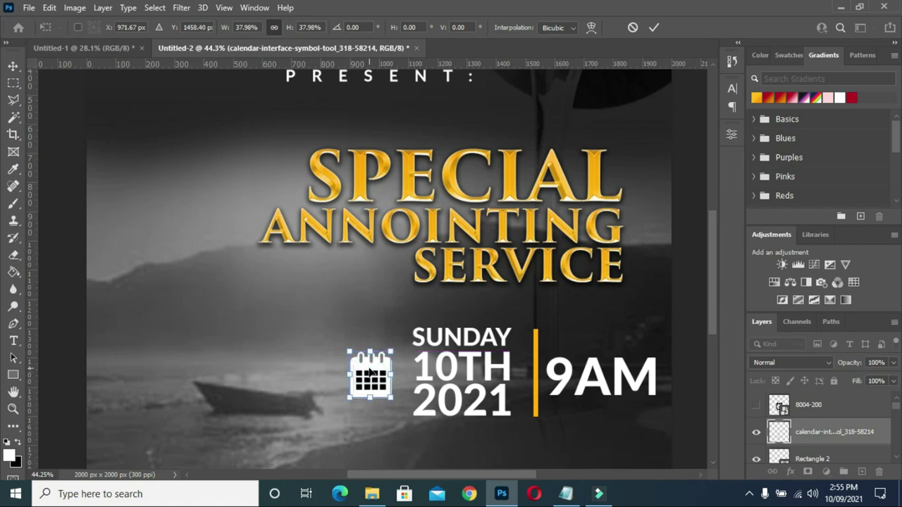
click(656, 28)
click(756, 406)
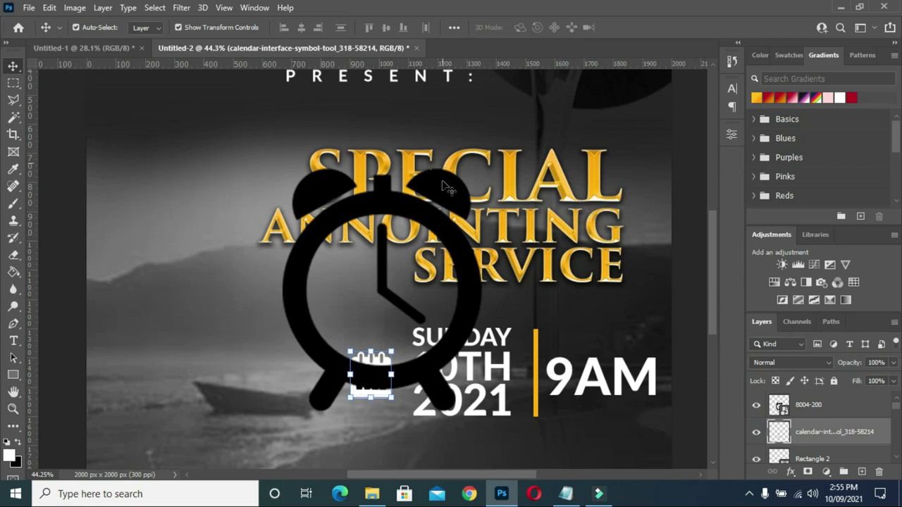
click(445, 225)
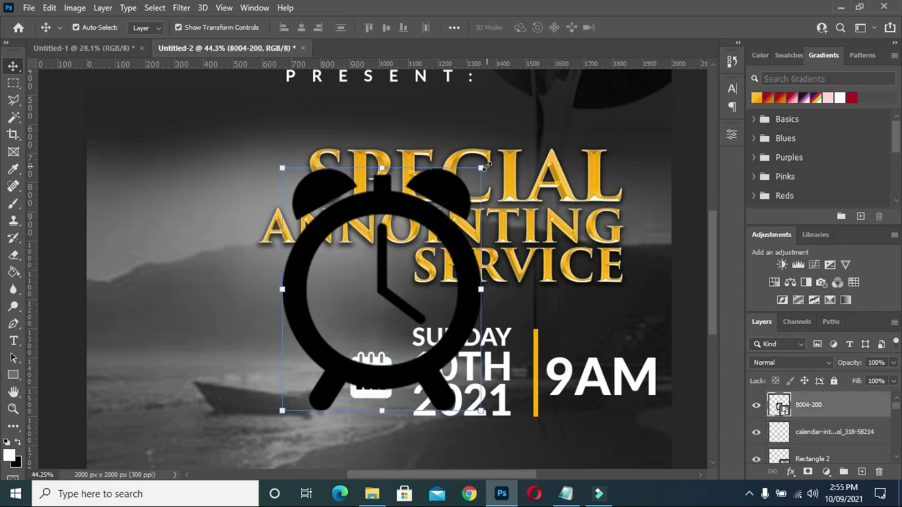
drag(481, 168, 343, 357)
drag(386, 384, 609, 320)
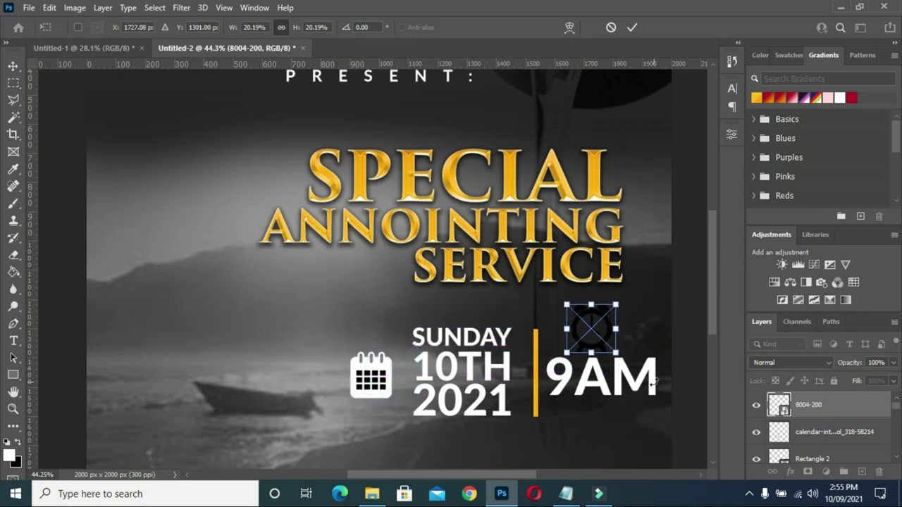
click(633, 28)
Step: Whiten the alarm clock with a Hue/Saturation adjustment at Lightness +100
click(74, 7)
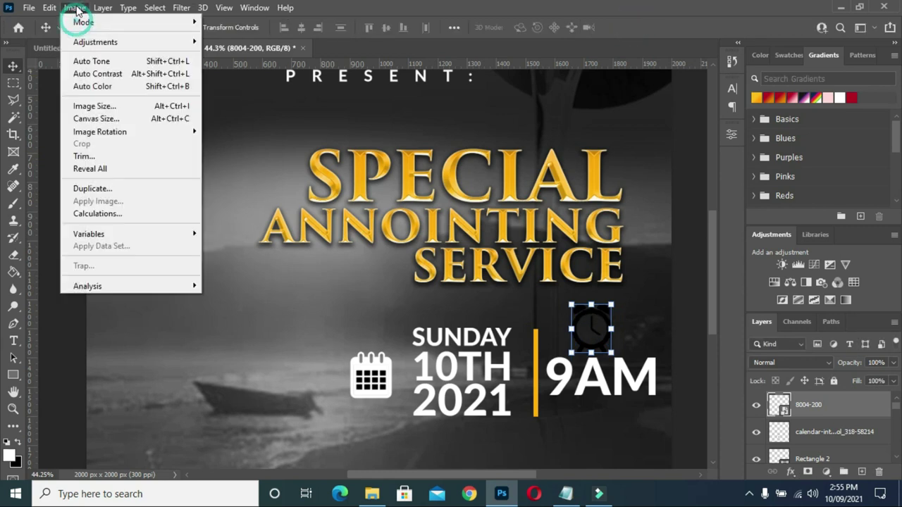
mouse_move(100, 47)
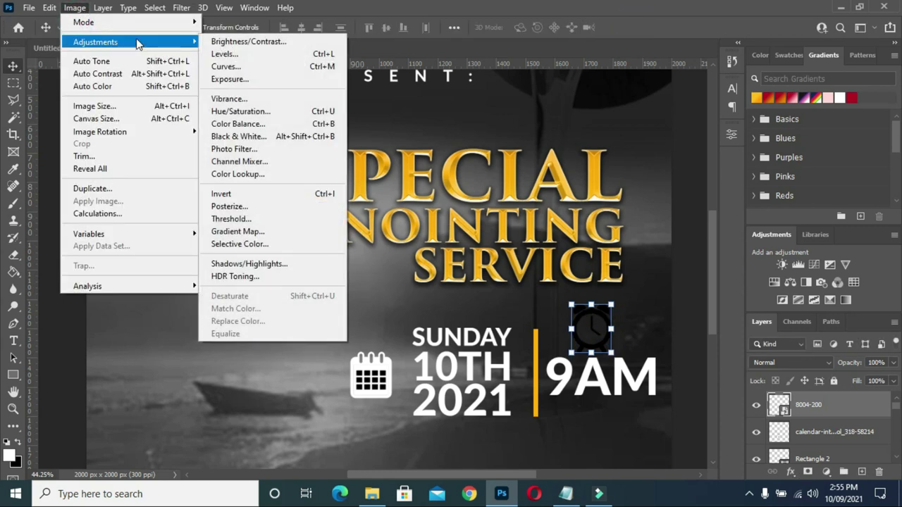
click(241, 112)
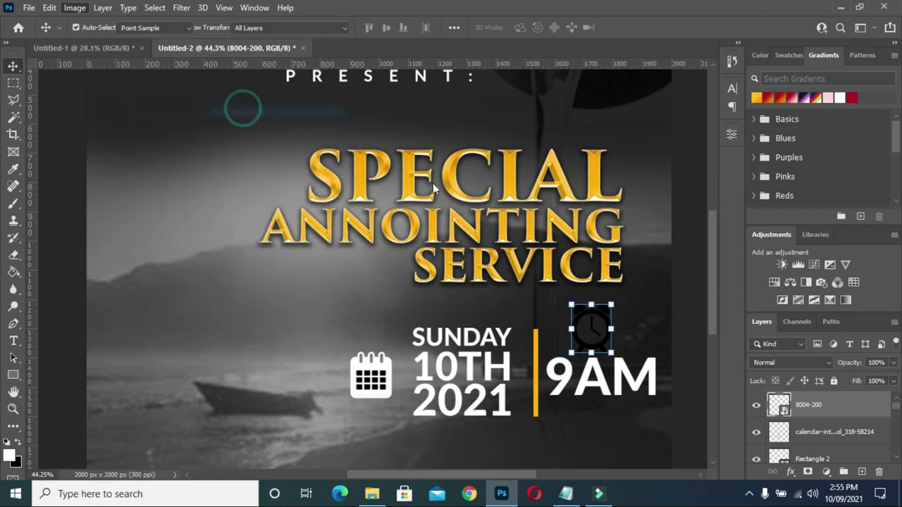
drag(414, 240, 543, 244)
click(478, 237)
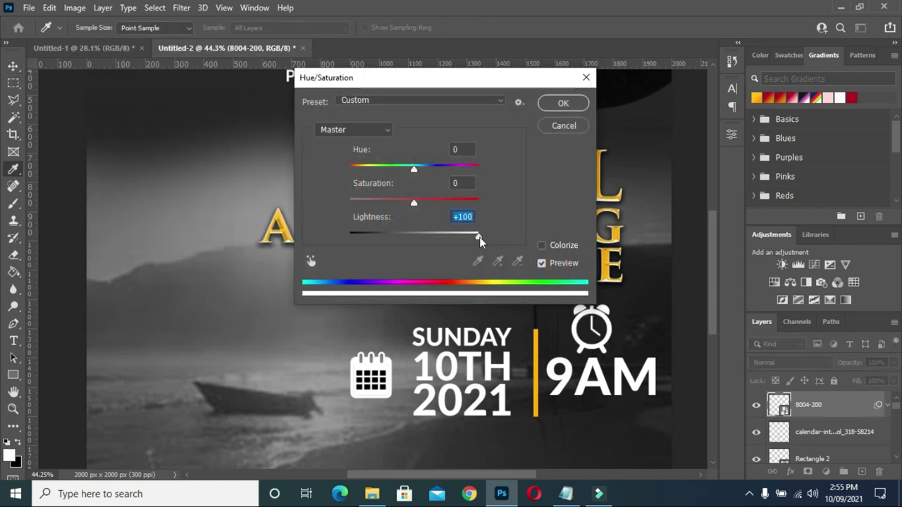
click(555, 102)
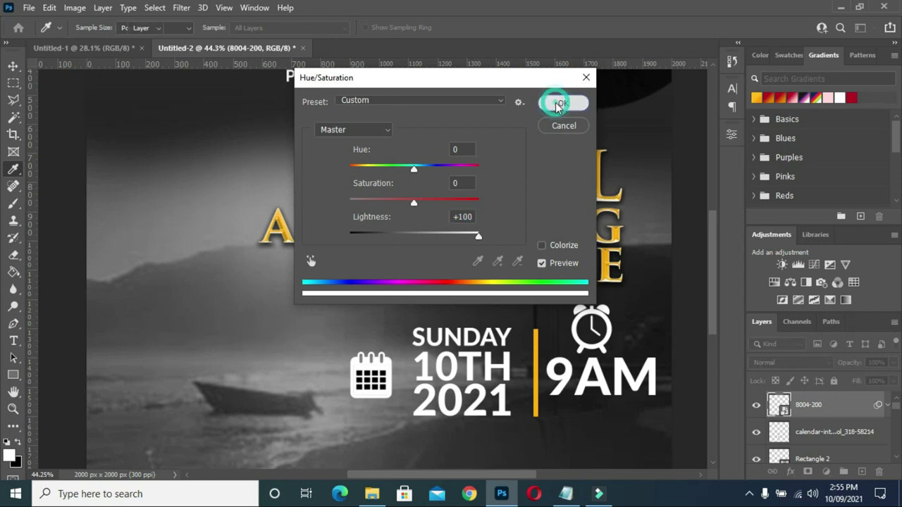
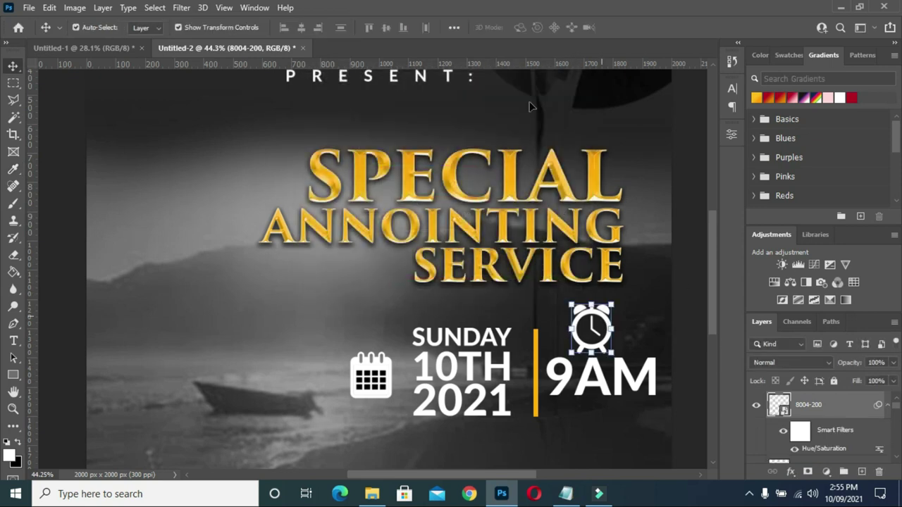
Step: Group the calendar, date text, divider, 9AM and alarm clock layers into Group 1
click(887, 408)
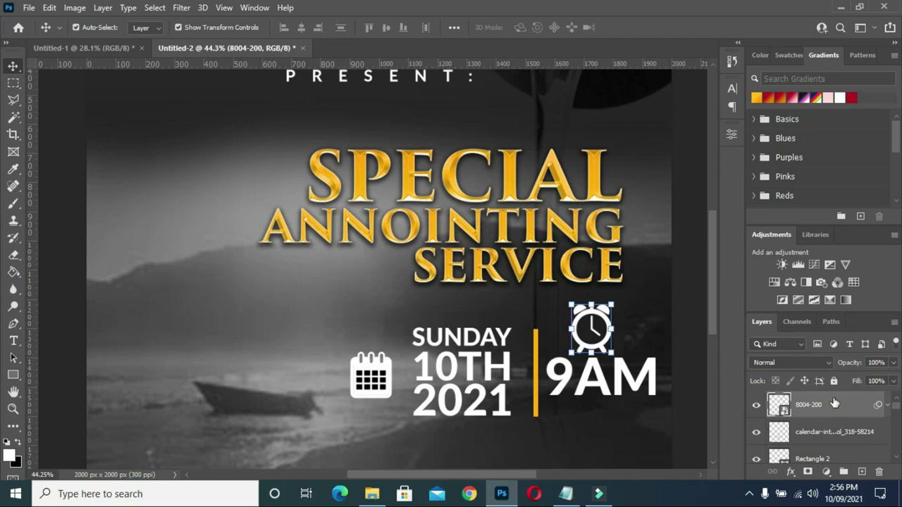
drag(840, 412, 824, 438)
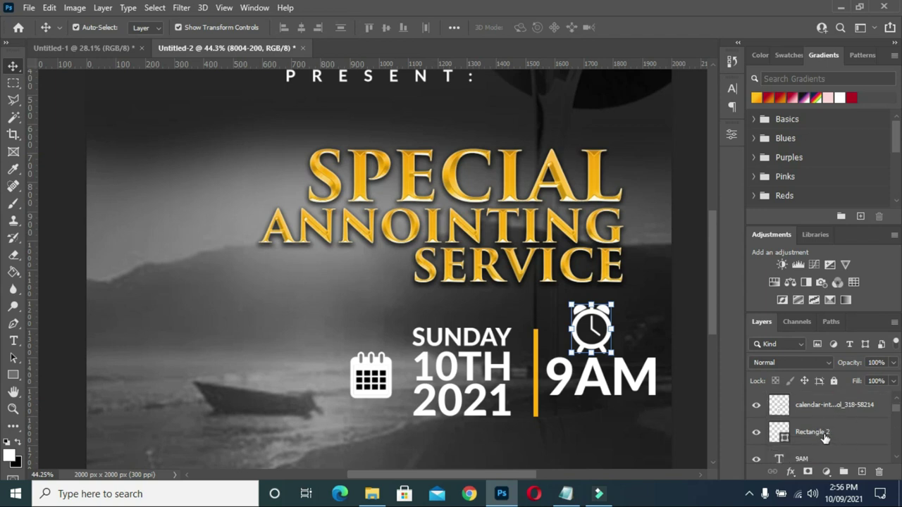
scroll(829, 416, up, 1)
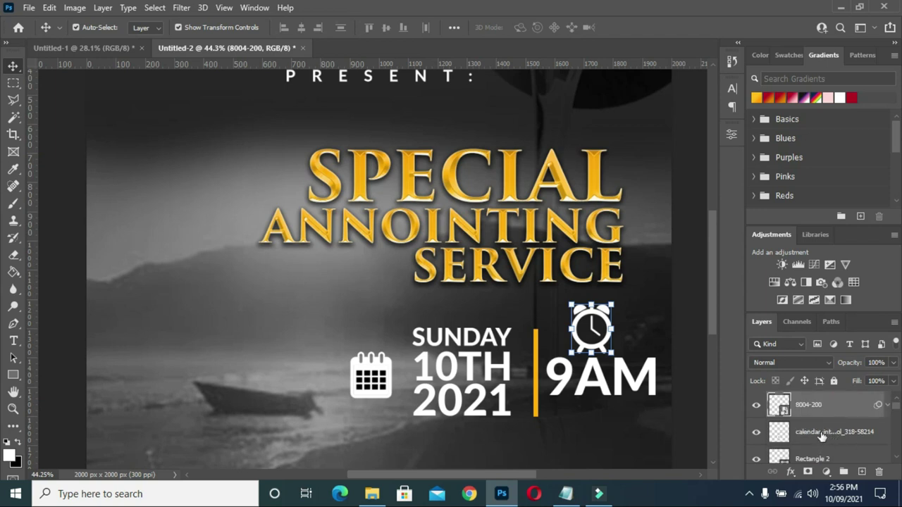
scroll(822, 437, down, 1)
scroll(822, 433, down, 5)
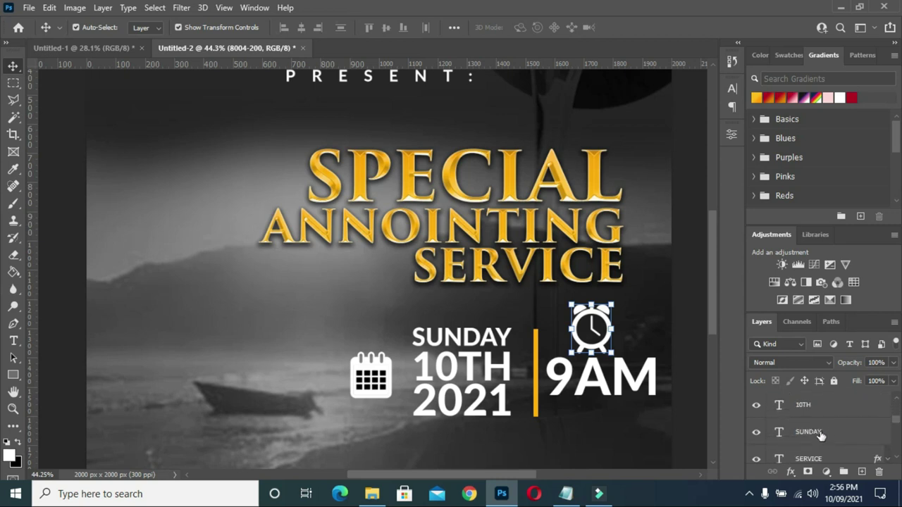
shift+click(819, 432)
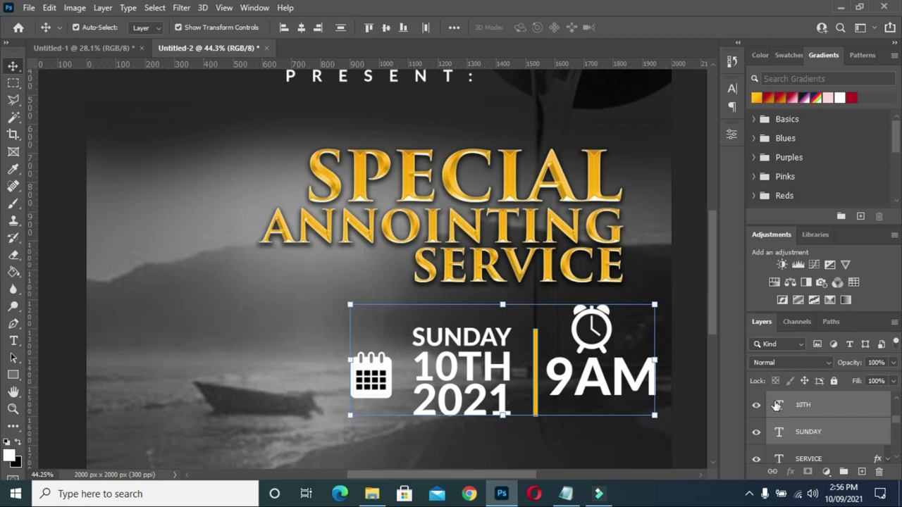
key(ctrl+g)
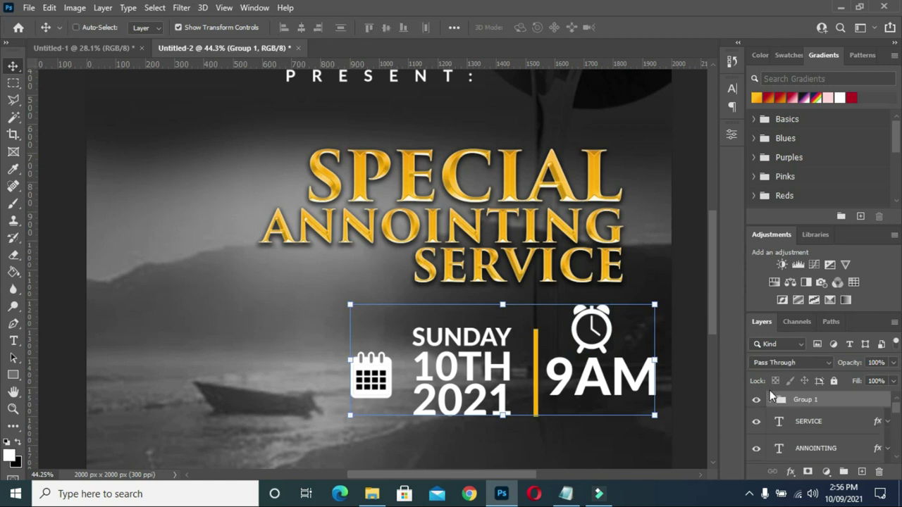
Step: Select Group 1 and fold its contents in the Layers panel
key(ctrl)
drag(505, 371, 537, 380)
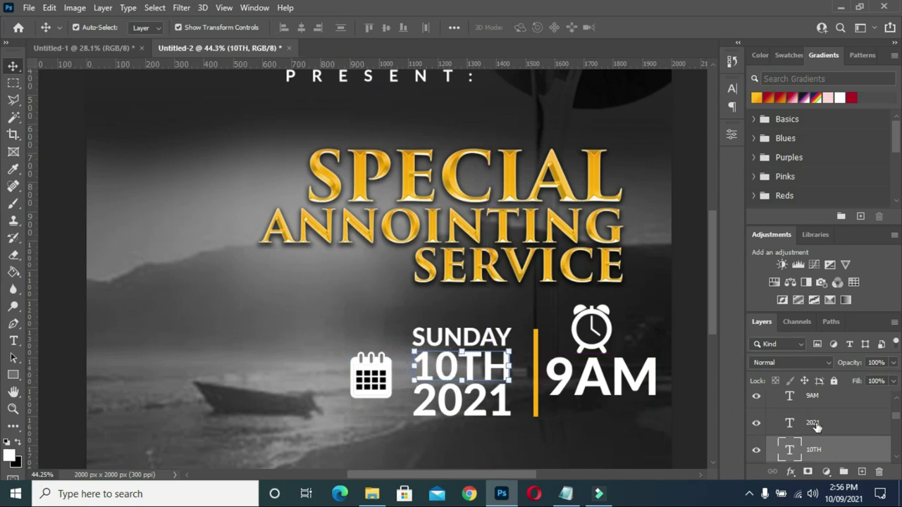
scroll(815, 424, down, 3)
scroll(803, 416, up, 1)
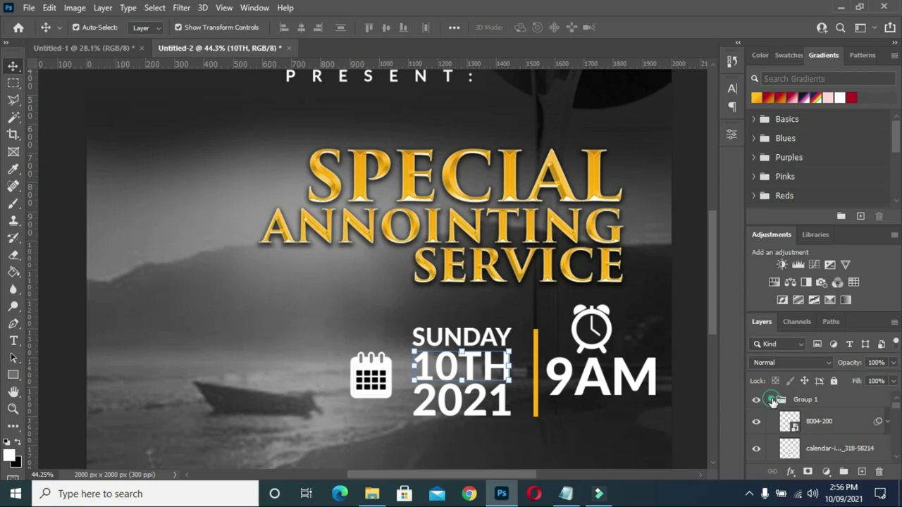
click(780, 400)
click(771, 399)
click(502, 306)
Step: Shift the date/time row left and commit the move
drag(520, 336, 464, 337)
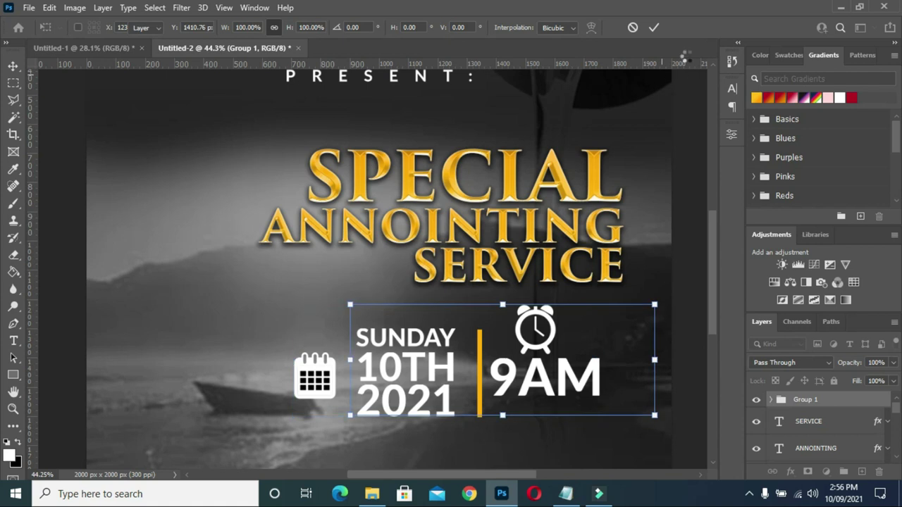
key(Return)
click(688, 277)
Step: Place the alarm clock right of 9AM, aligned with it, and enlarge it to 18.41%
drag(548, 322, 644, 361)
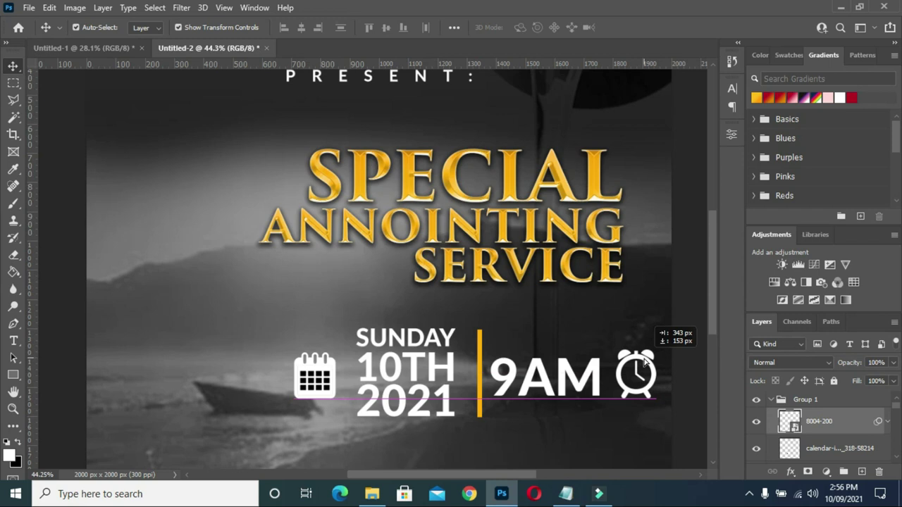
mouse_move(644, 361)
mouse_down()
mouse_move(643, 370)
mouse_move(644, 362)
mouse_up()
drag(643, 361, 644, 361)
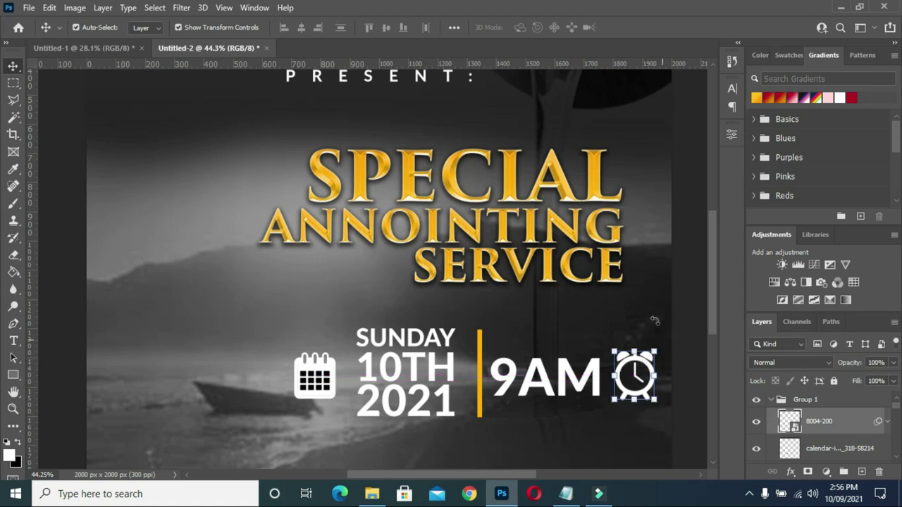
click(687, 325)
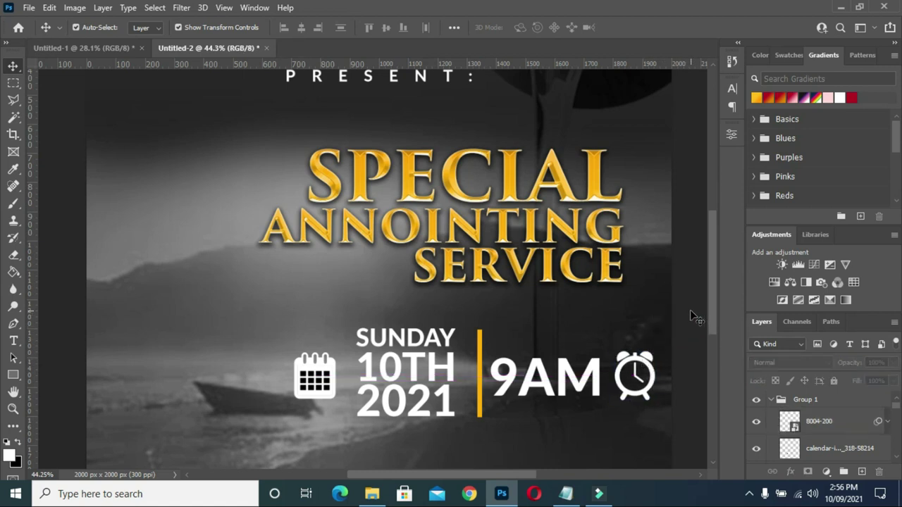
click(647, 361)
drag(653, 399, 649, 380)
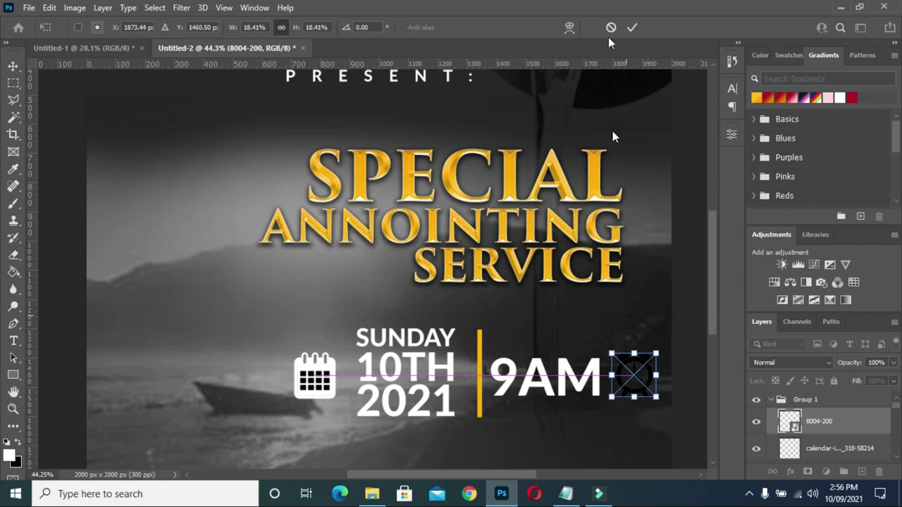
click(632, 26)
click(696, 292)
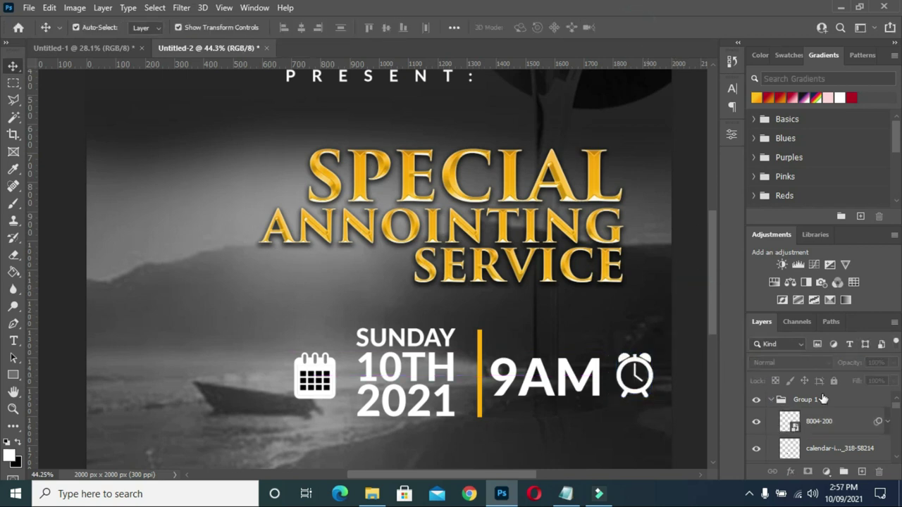
Step: Shift the date/time group further left and confirm its position
click(781, 400)
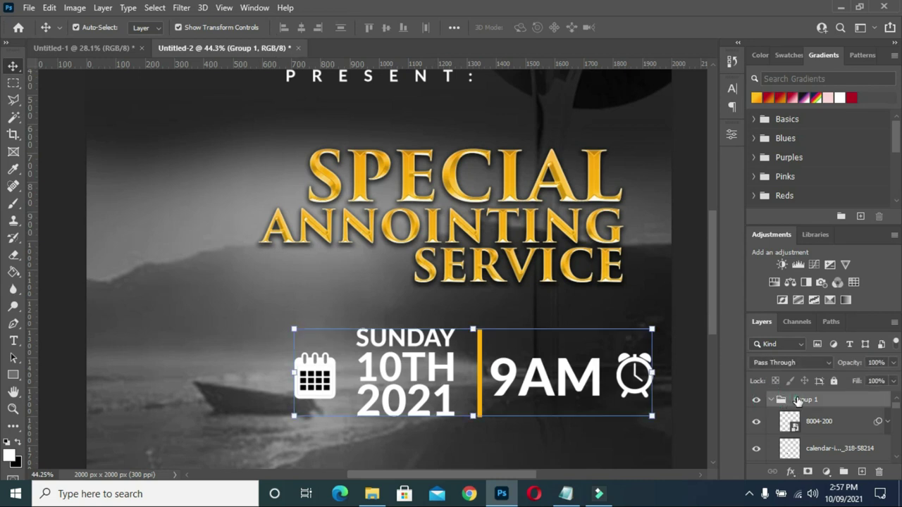
click(476, 325)
drag(523, 356, 491, 350)
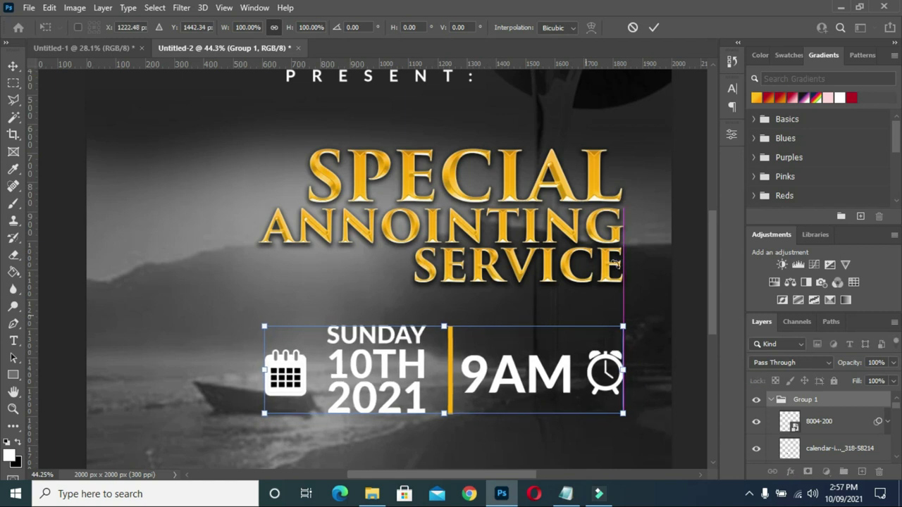
click(655, 28)
scroll(620, 212, down, 2)
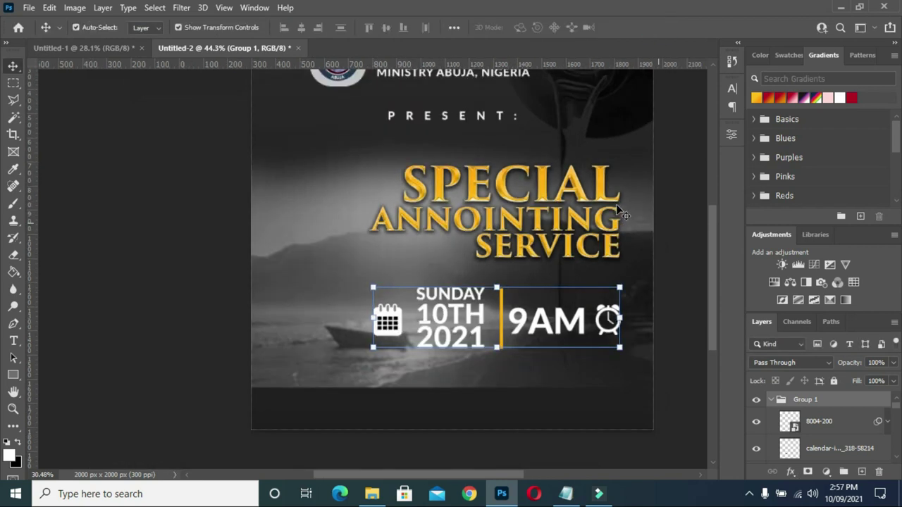
click(684, 301)
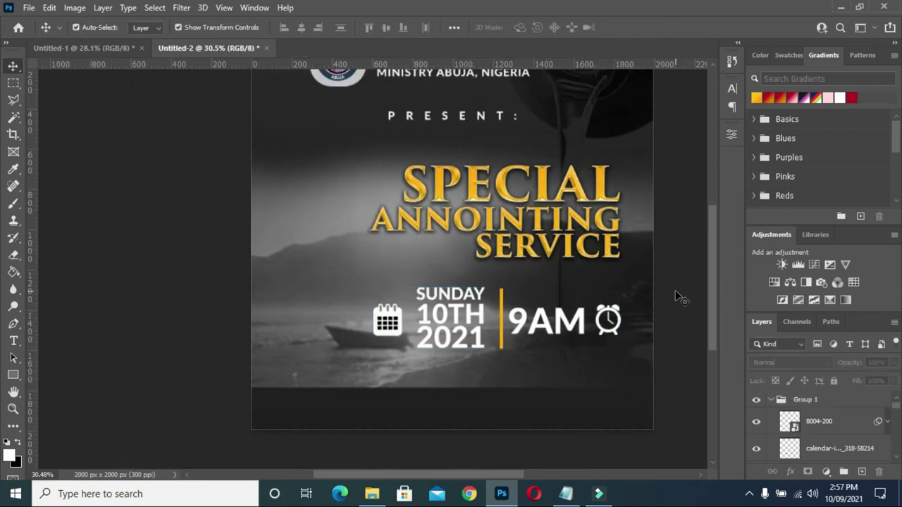
Step: Scale the date/time row to 66.27% and place it right-aligned beneath SERVICE
scroll(675, 283, down, 1)
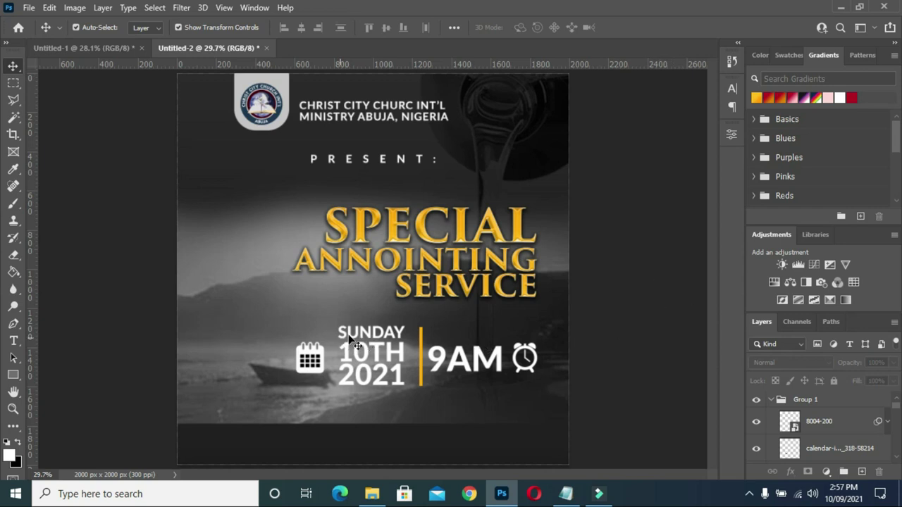
click(770, 399)
click(800, 400)
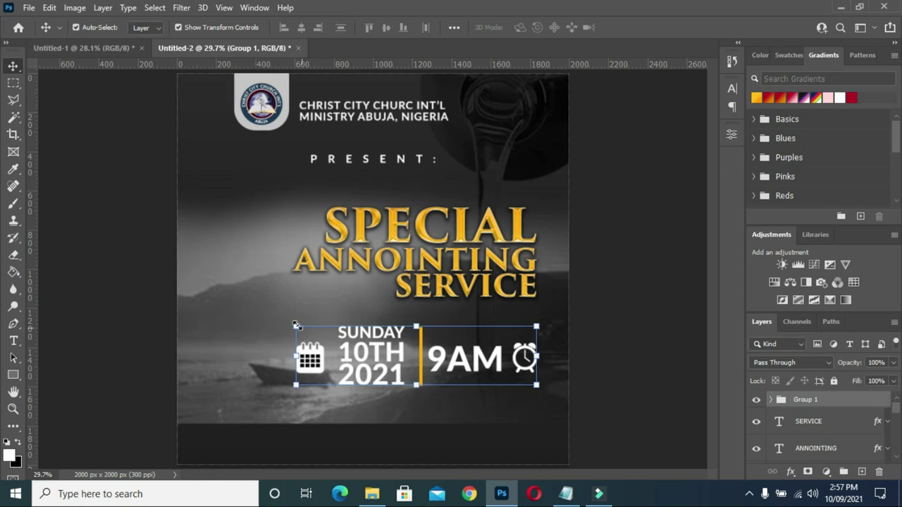
drag(296, 384, 377, 375)
drag(428, 360, 431, 339)
key(Return)
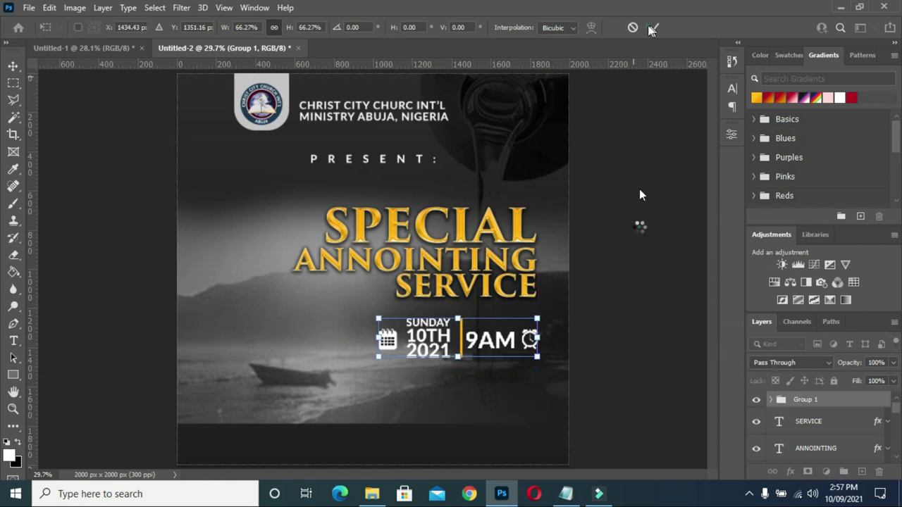
click(627, 269)
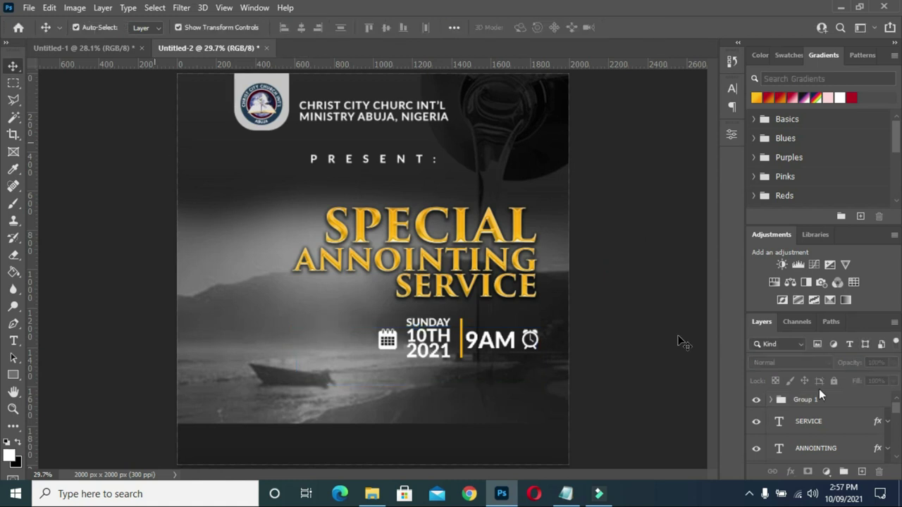
Step: Group the SPECIAL, ANNOINTING and SERVICE title layers into a group named Text
click(822, 421)
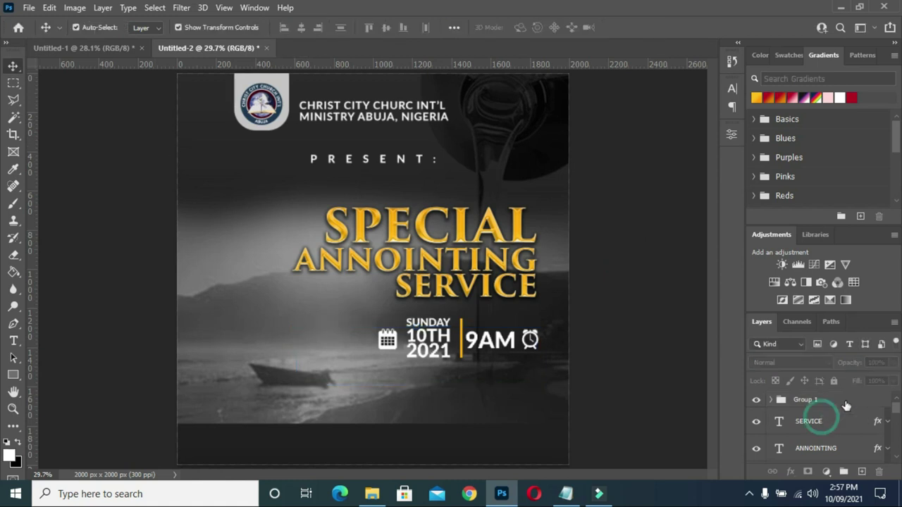
click(838, 423)
scroll(828, 433, down, 1)
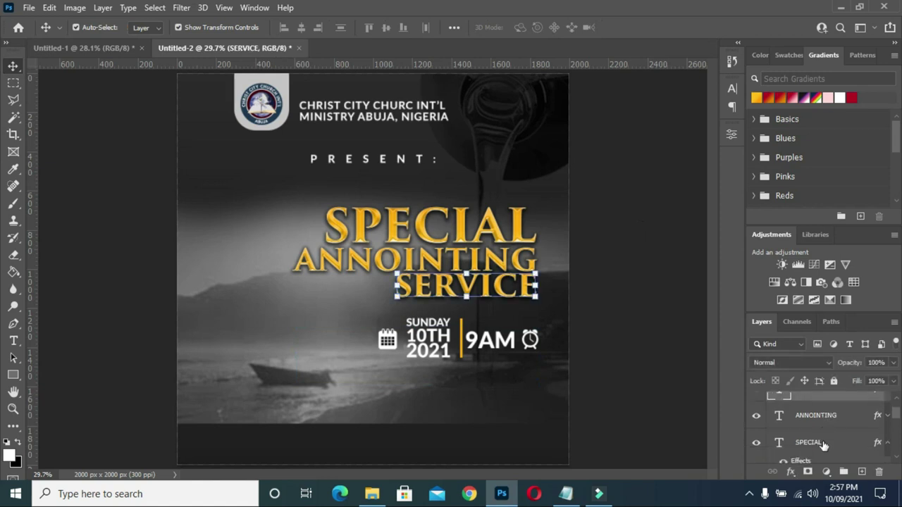
scroll(826, 437, down, 1)
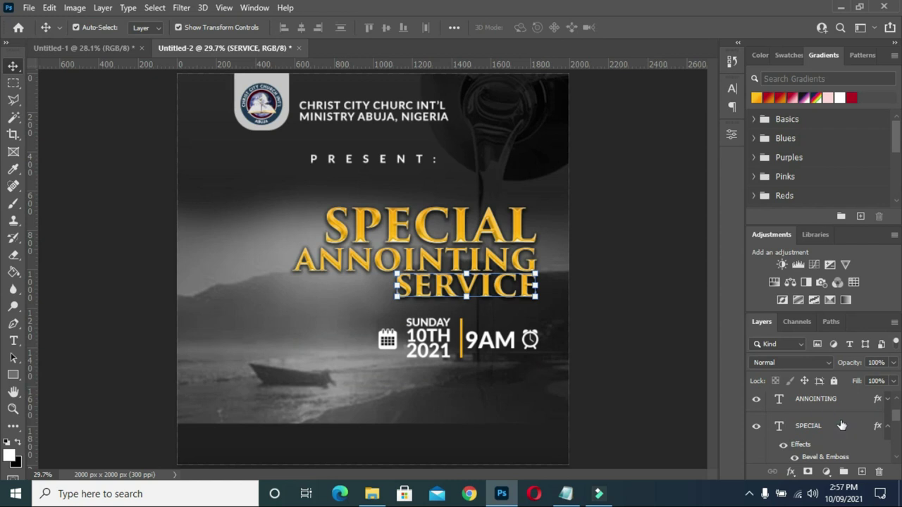
shift+click(837, 426)
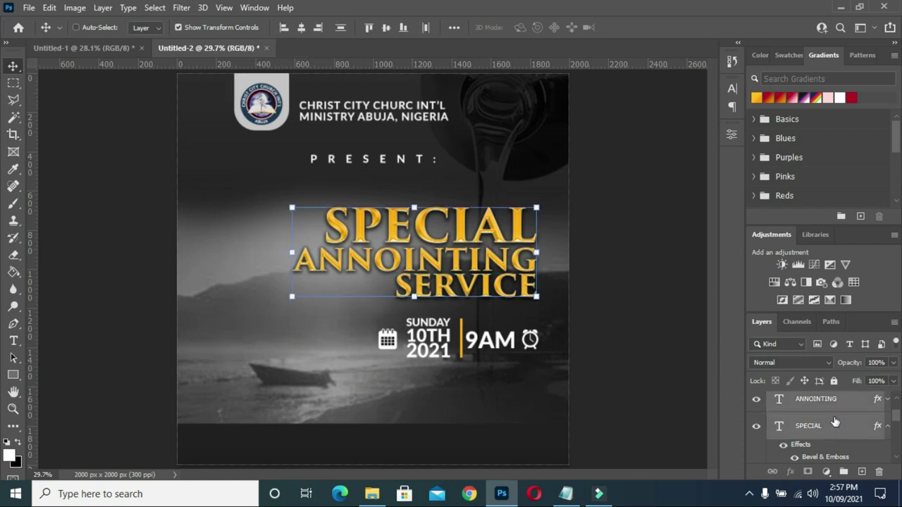
key(ctrl+g)
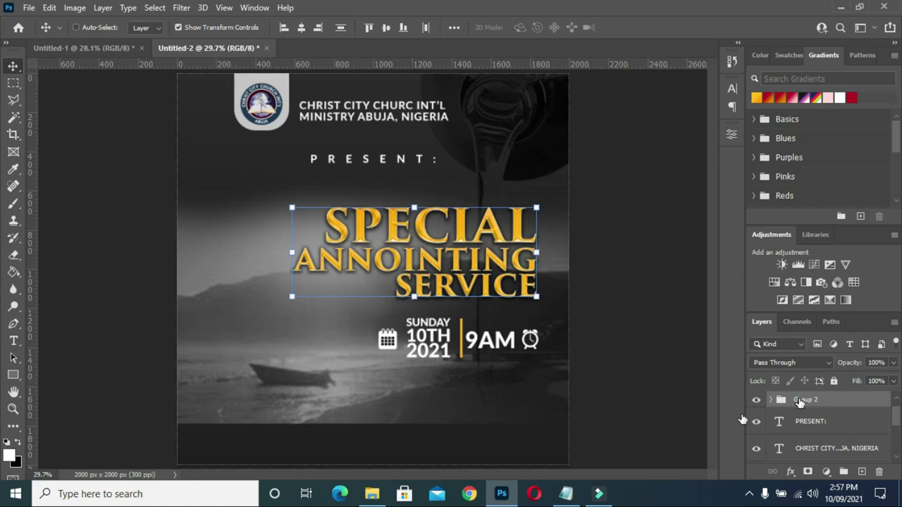
double_click(803, 400)
text(Tr)
text(xt)
key(Return)
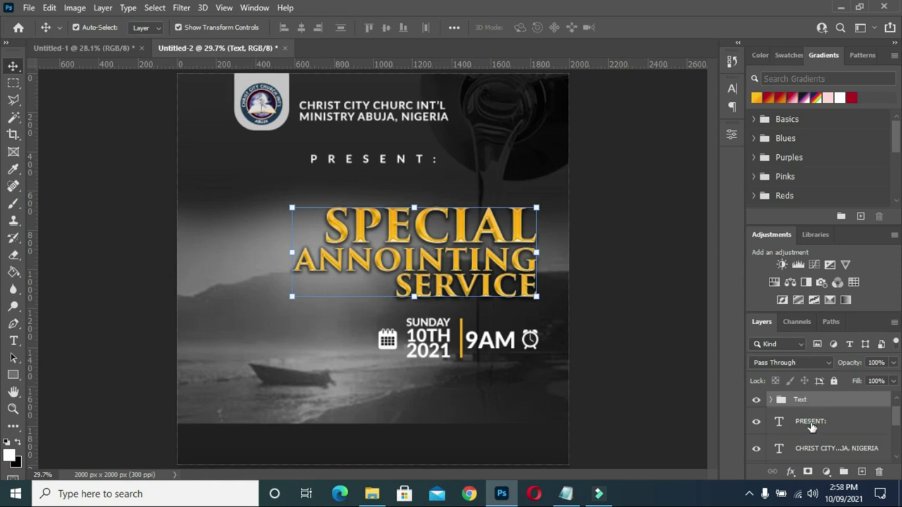
Step: Group the logo, Rectangle 1 and PRESENT layers into a group named Logo
click(810, 423)
scroll(818, 423, down, 2)
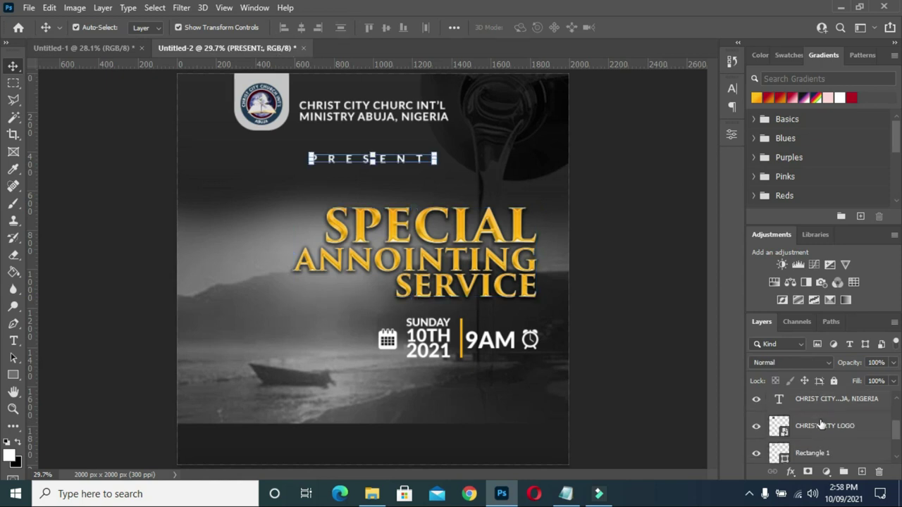
scroll(818, 420, down, 1)
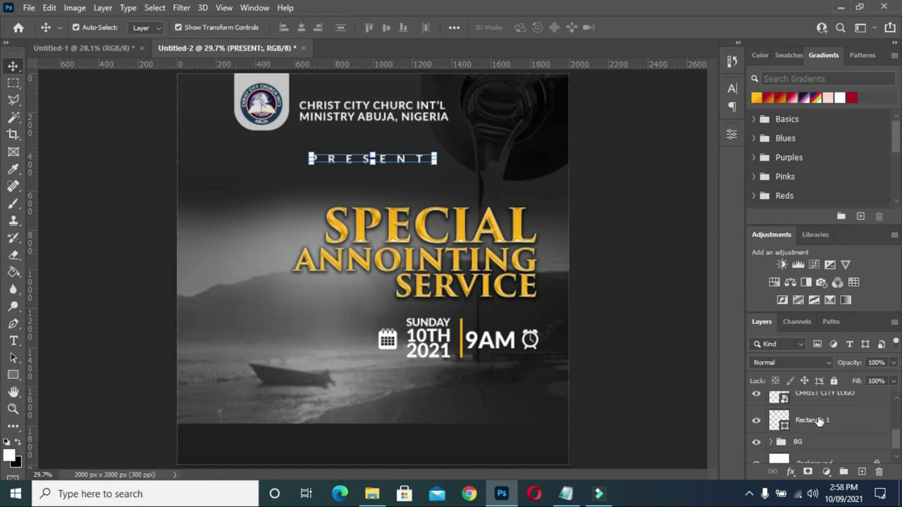
shift+click(817, 420)
key(ctrl+g)
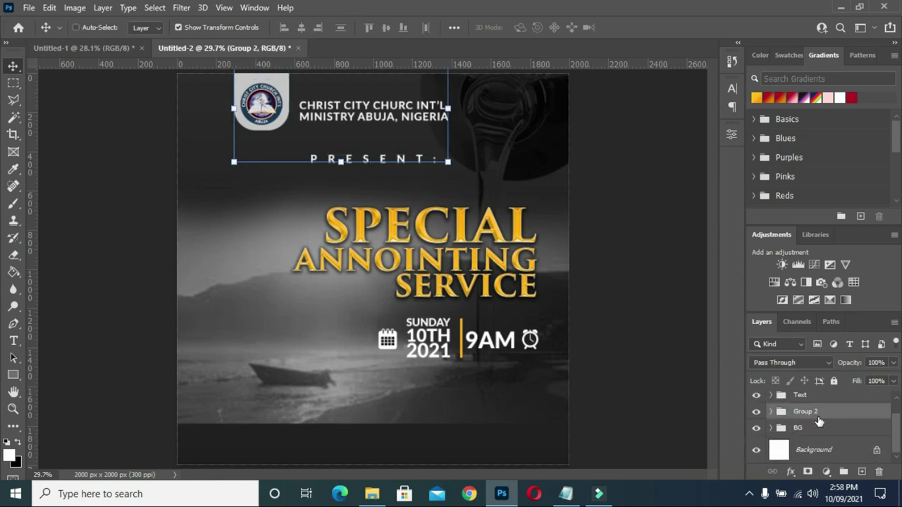
double_click(812, 413)
text(Logo)
key(Return)
click(650, 204)
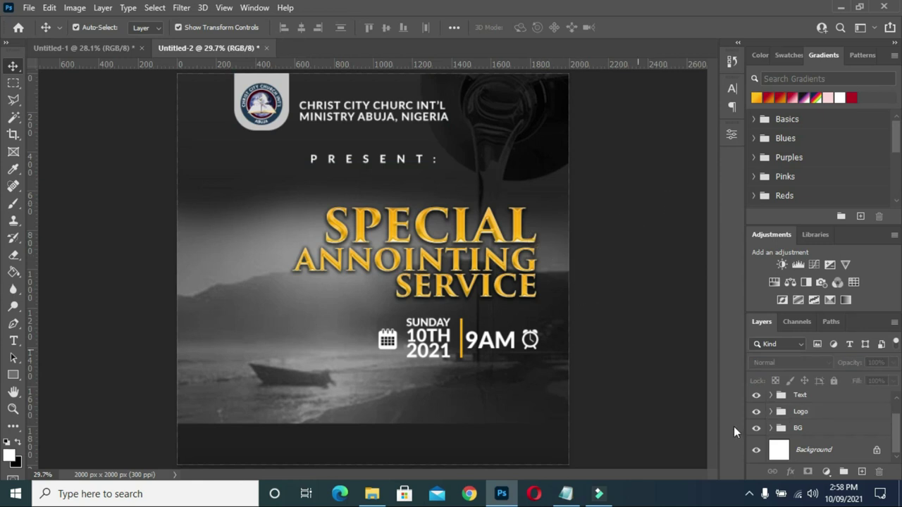
Step: Add a new empty layer and choose the 2300 px torn-paper brush preset
click(861, 471)
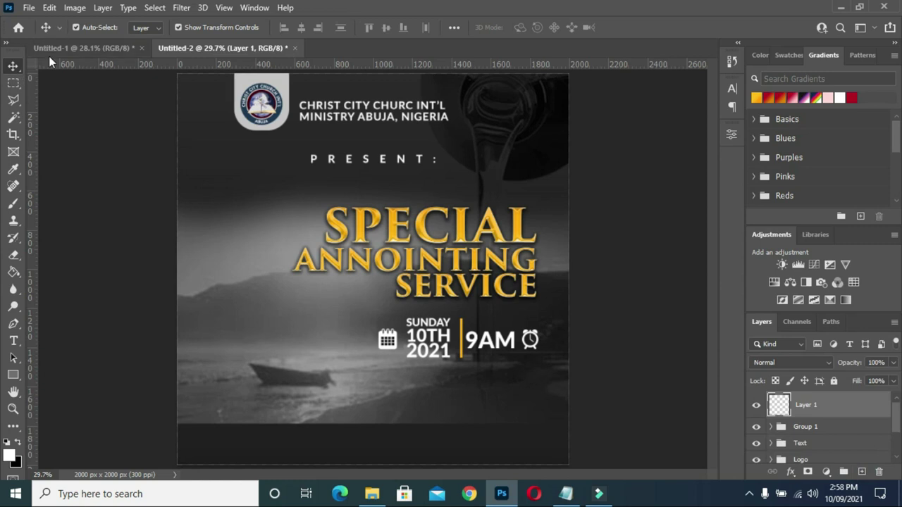
click(14, 204)
click(94, 27)
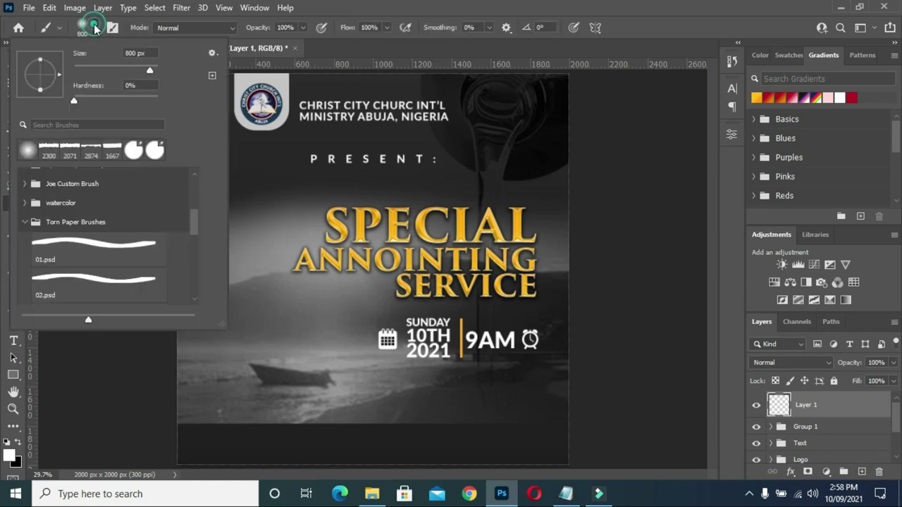
click(49, 148)
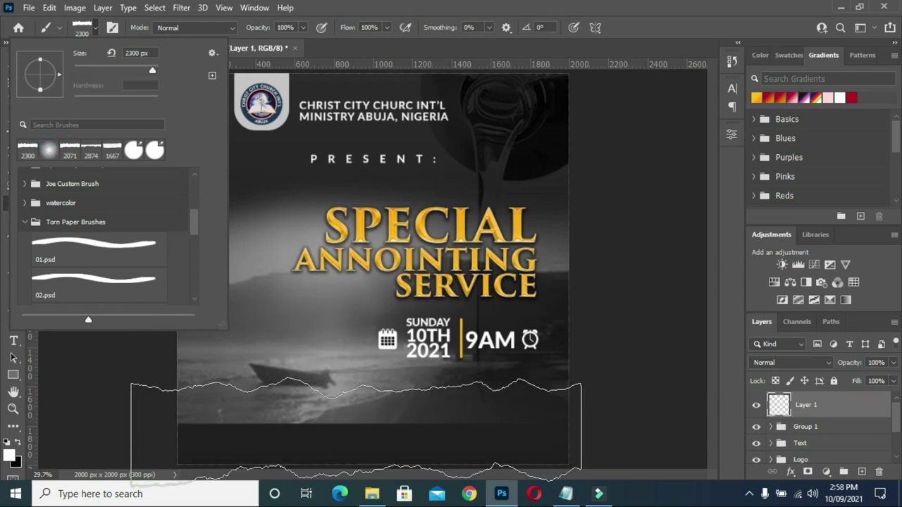
click(96, 26)
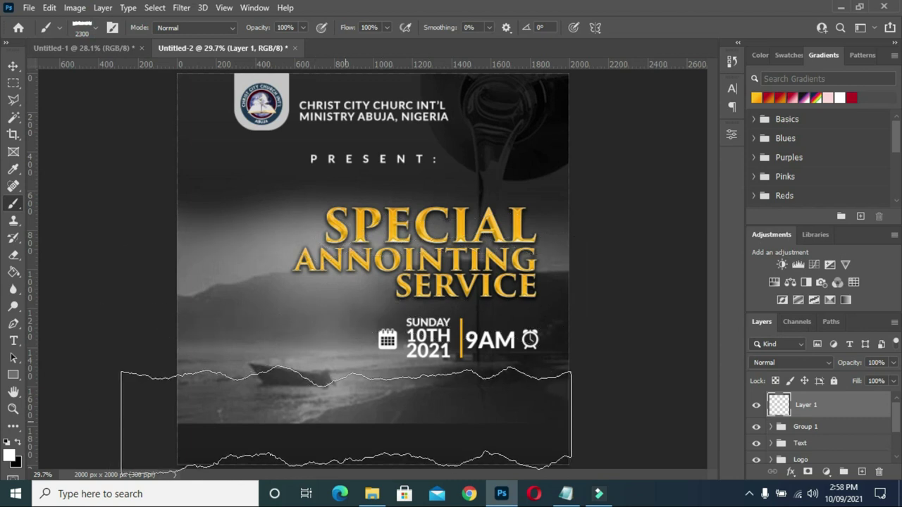
Step: Enlarge the torn-paper brush to 2400 px
scroll(377, 381, up, 3)
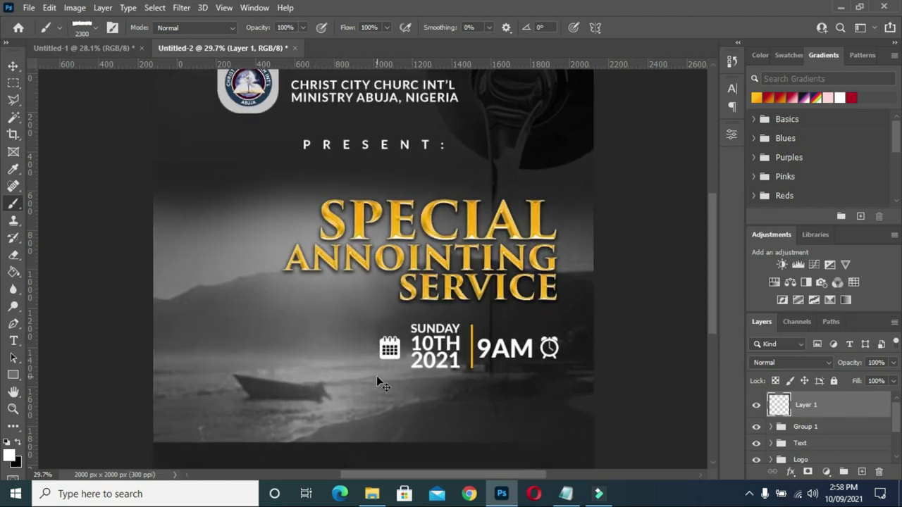
scroll(468, 325, down, 3)
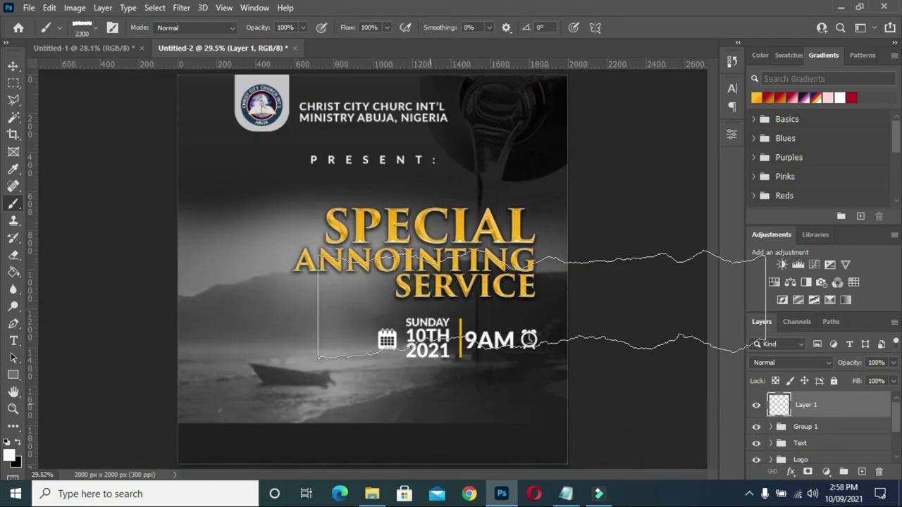
scroll(447, 326, up, 1)
scroll(447, 325, down, 3)
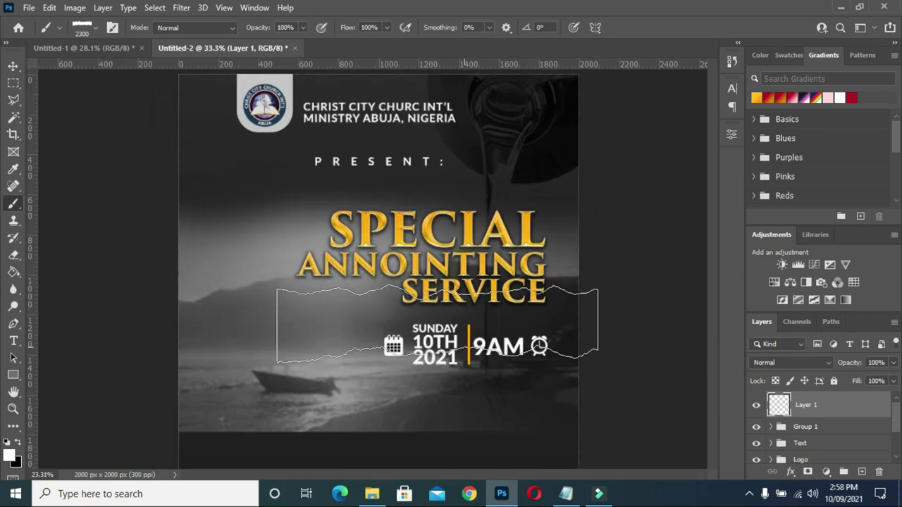
scroll(368, 401, up, 1)
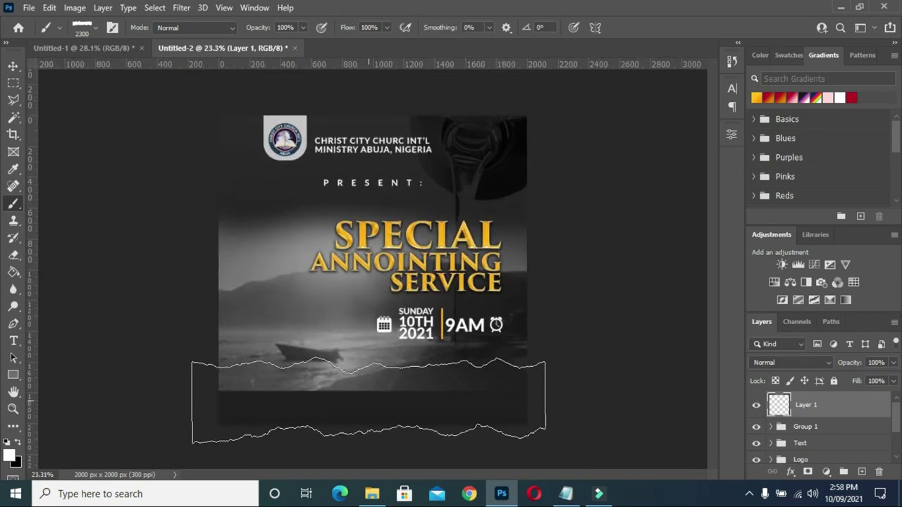
key(bracketright)
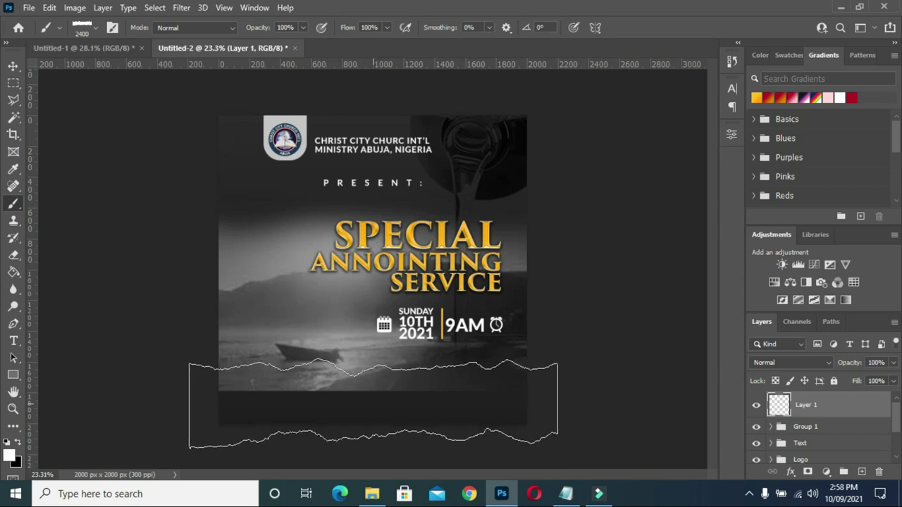
Step: Paint a dark brown (#34260c) torn band across the flyer's bottom with a 2600 px brush
click(9, 456)
drag(674, 218, 681, 243)
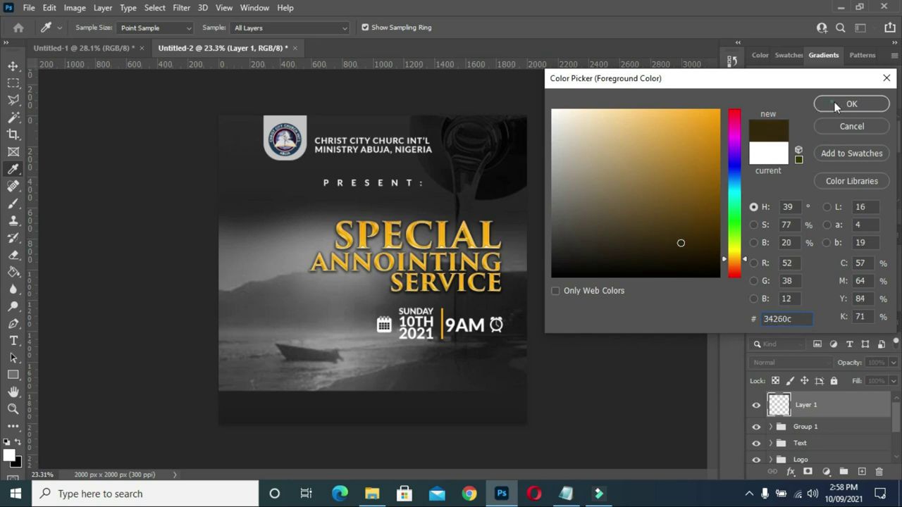
click(835, 105)
key(b)
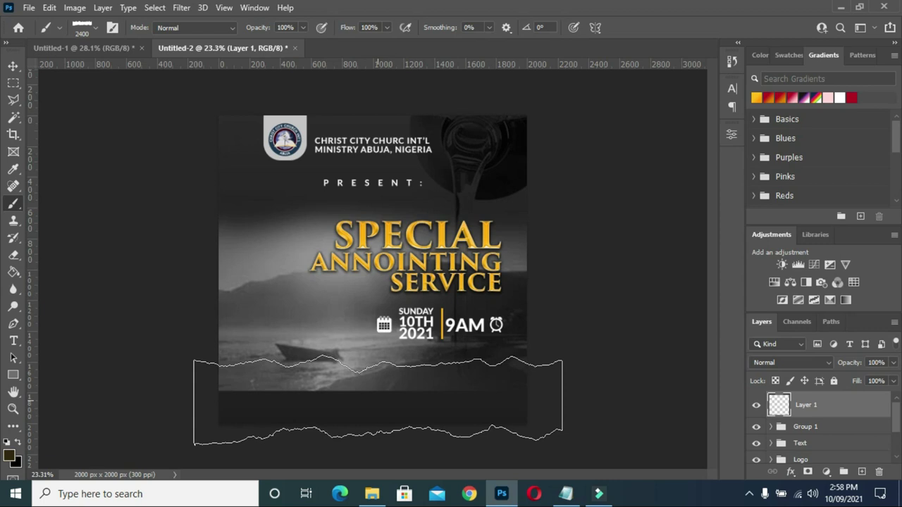
key(bracketright)
key(bracketright)
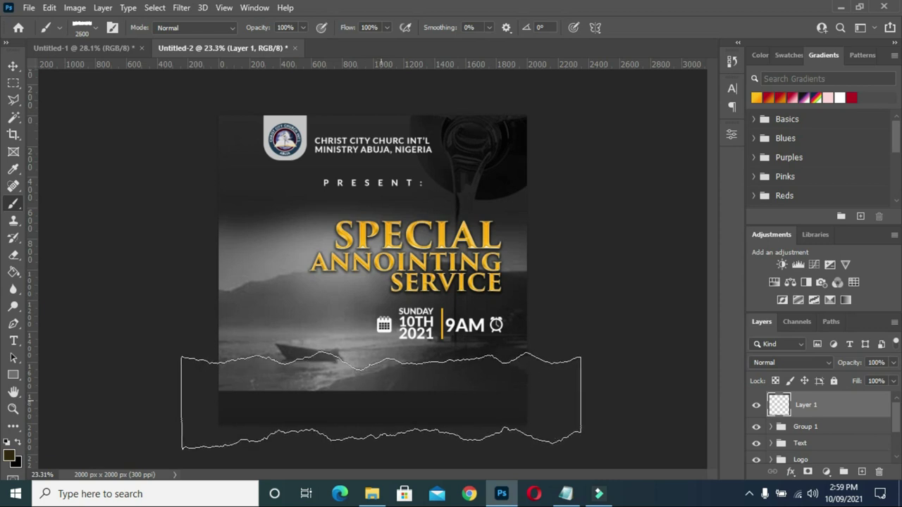
click(380, 400)
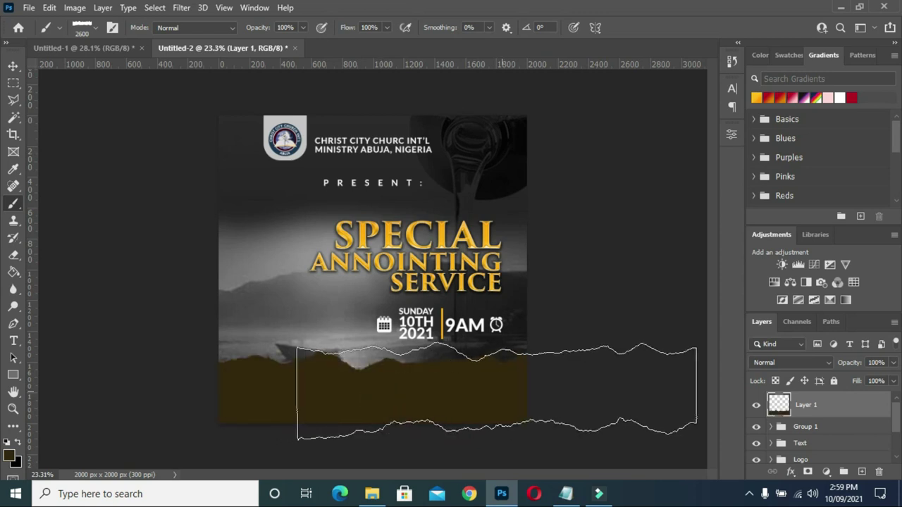
Step: Duplicate the brown torn band and fill the copy with white
click(13, 65)
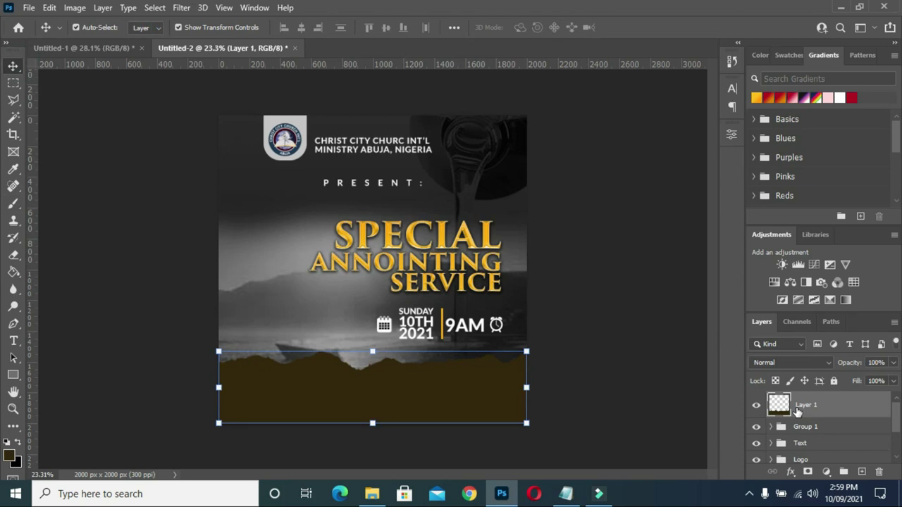
key(ctrl+j)
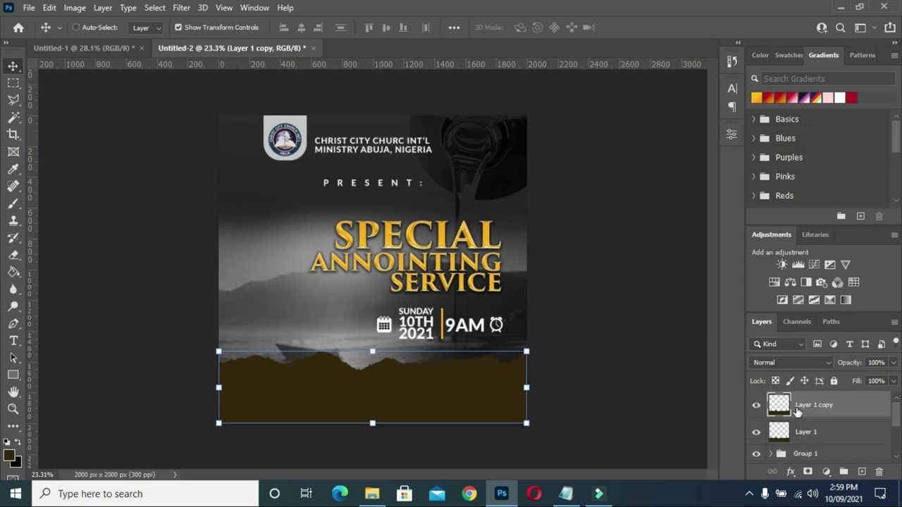
key(ctrl)
click(9, 455)
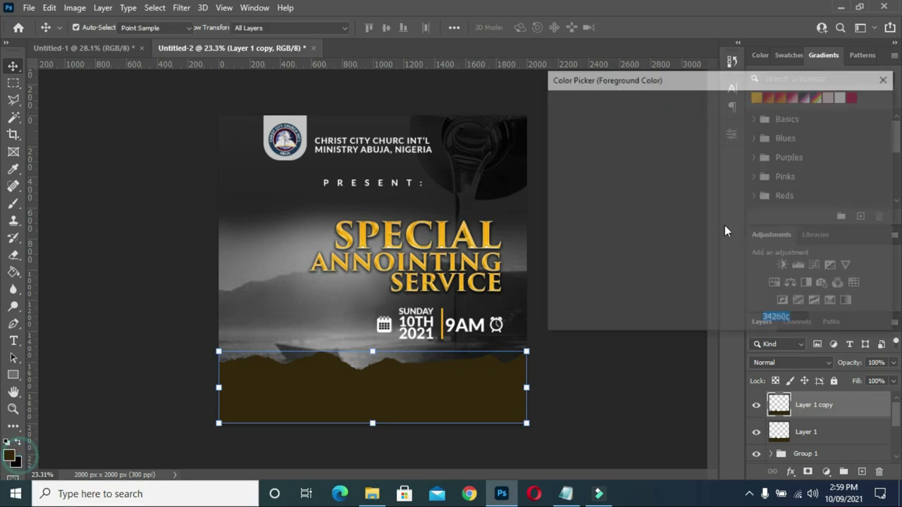
mouse_move(599, 135)
mouse_down()
mouse_move(585, 135)
mouse_move(543, 85)
mouse_up()
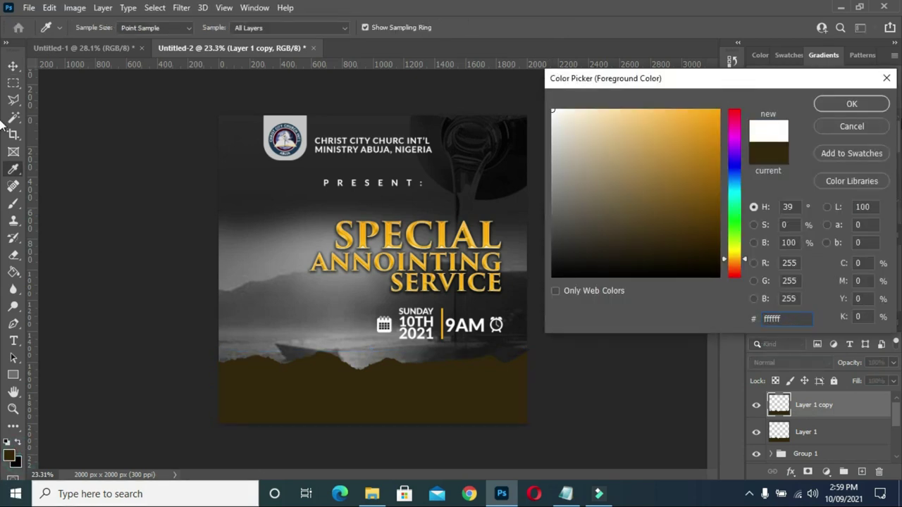
click(851, 103)
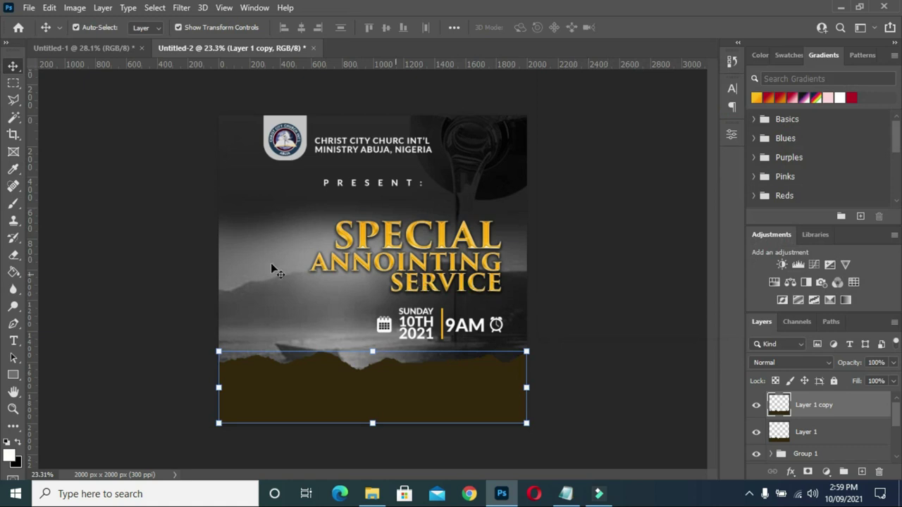
click(13, 273)
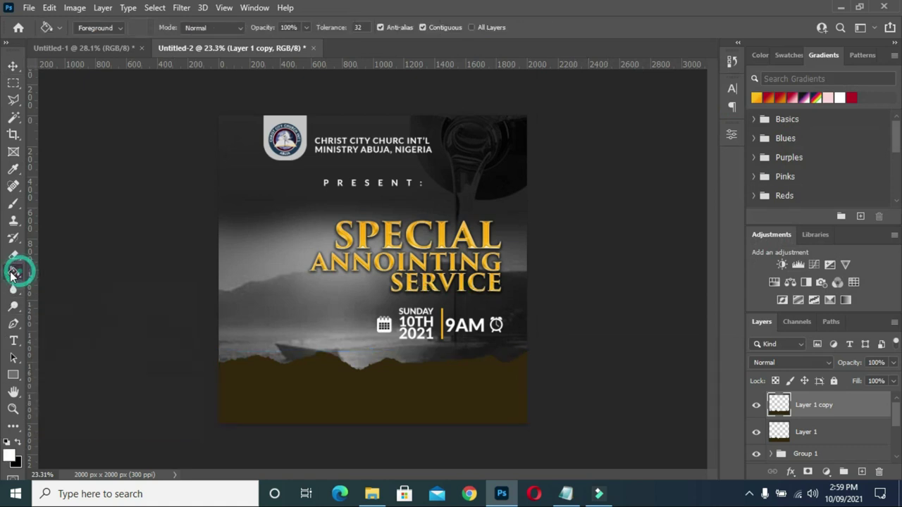
click(376, 393)
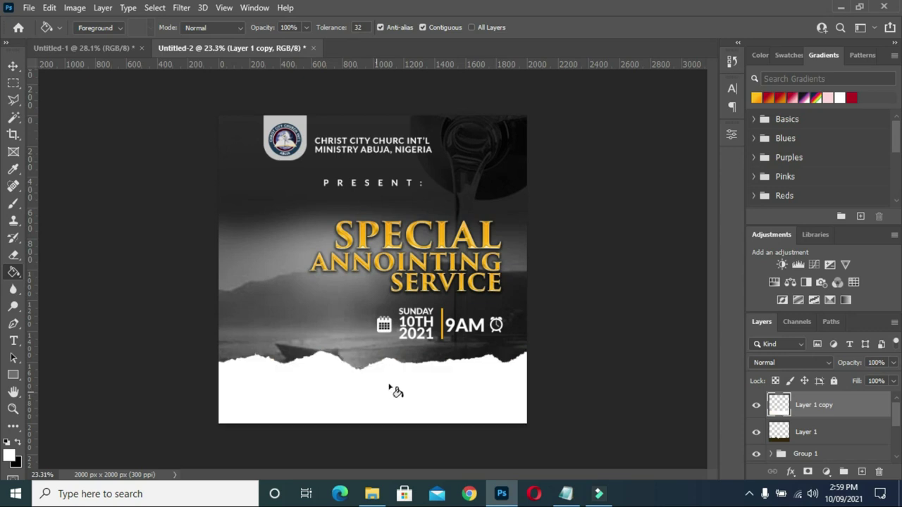
Step: Nudge the white band down so a thin brown torn edge shows above it
click(13, 66)
key(Down)
key(Down)
key(Down)
key(Down)
key(Down)
key(Down)
key(Down)
key(Down)
key(Down)
key(Down)
key(Down)
key(Down)
key(Down)
key(Down)
key(Down)
key(Down)
key(Down)
key(Down)
key(Down)
key(Down)
key(Down)
key(Down)
key(Down)
key(Down)
key(Down)
key(Down)
key(Down)
key(Down)
key(Down)
key(Down)
key(Down)
key(Down)
key(Down)
key(Up)
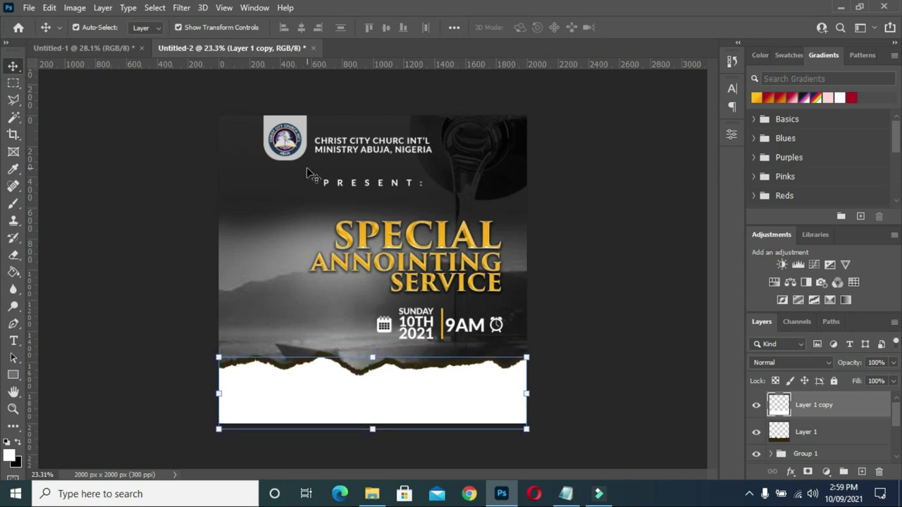
click(154, 144)
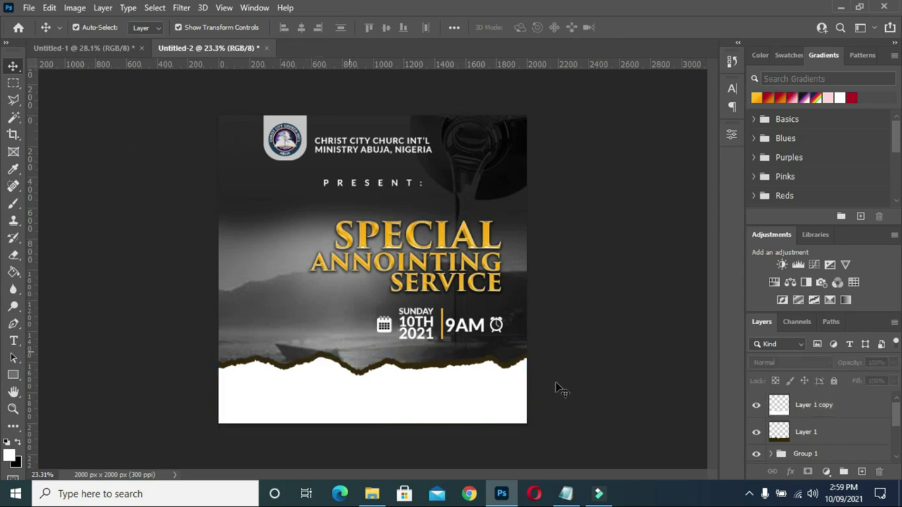
Step: Drag the pastor's portrait from the ANNOINTING SERVICE folder onto the flyer's lower left
click(372, 493)
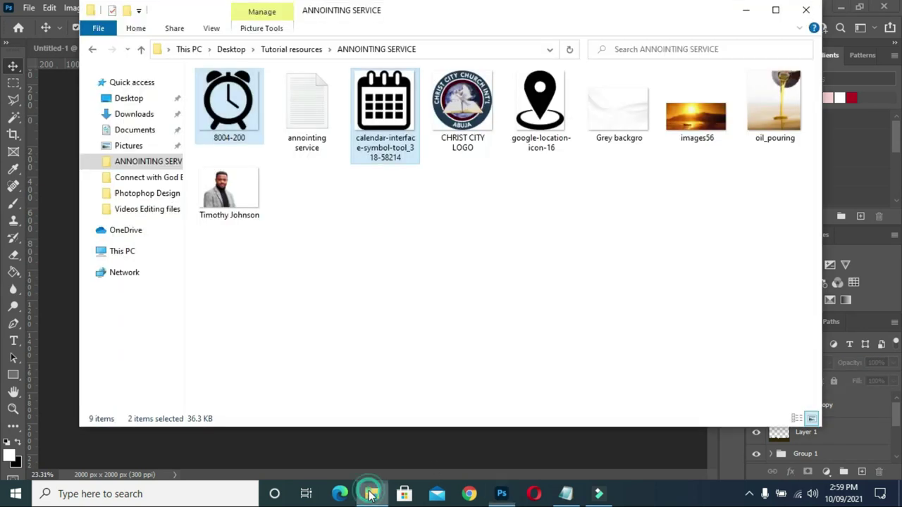
click(222, 201)
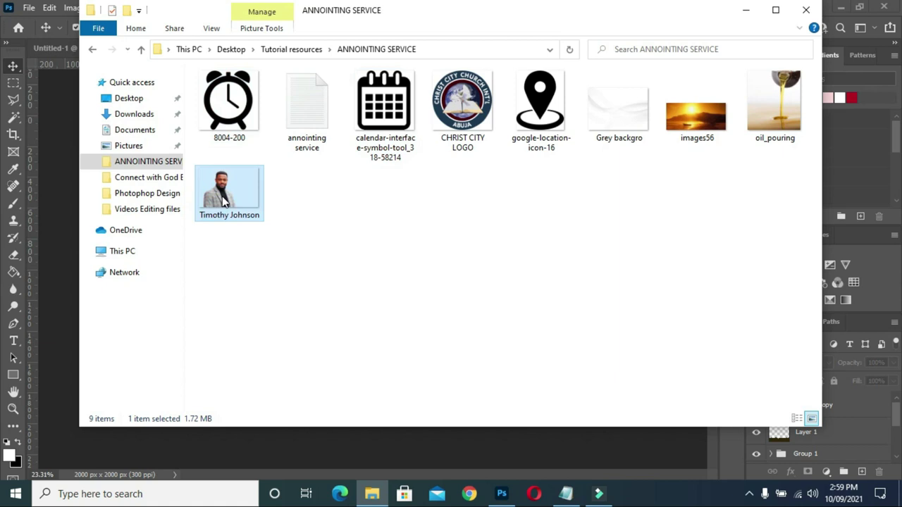
drag(222, 201, 438, 275)
drag(281, 284, 261, 342)
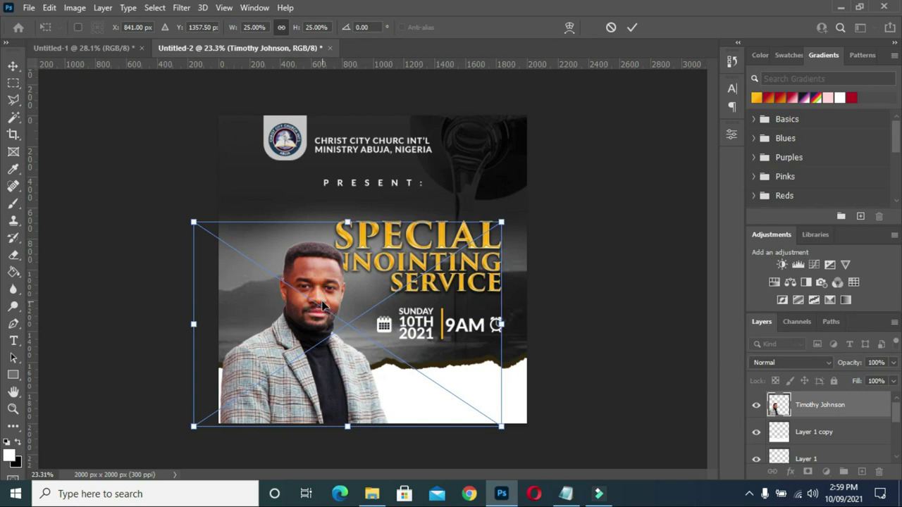
Step: Scale the portrait to 23.75% and nudge it into the bottom-left corner above the band
click(630, 27)
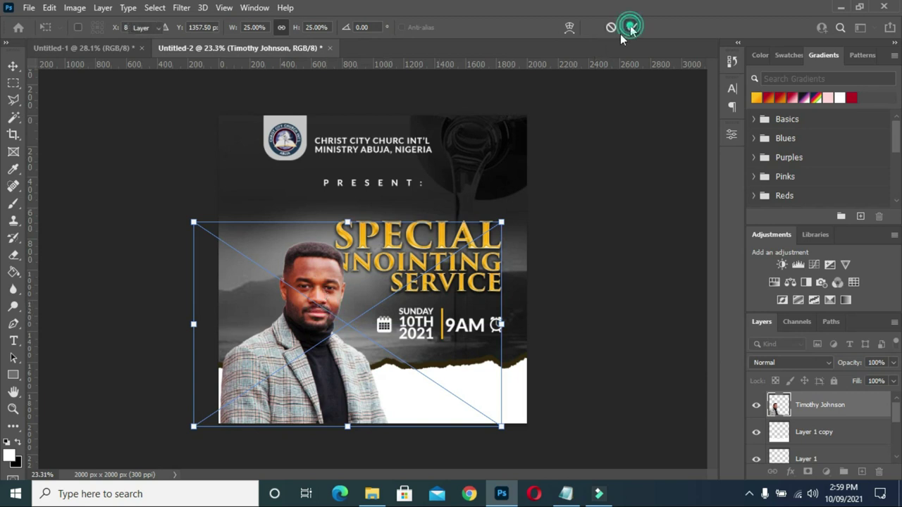
click(320, 314)
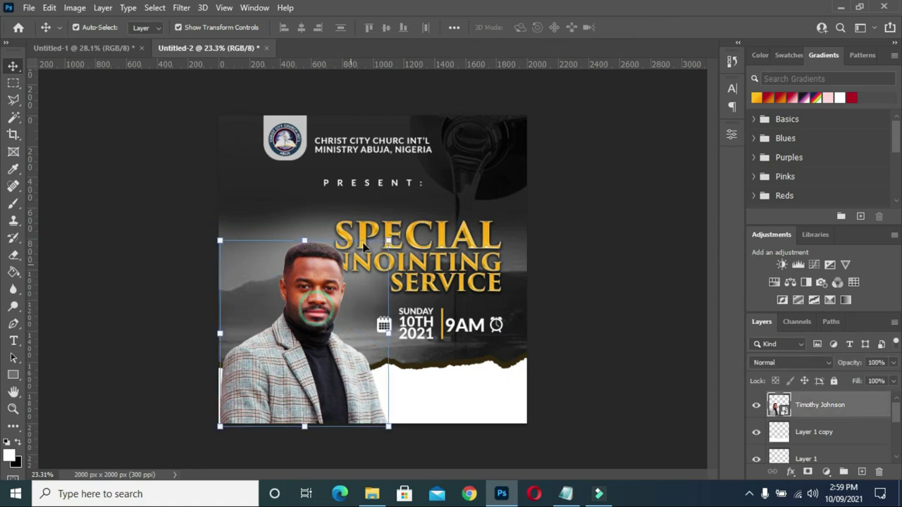
key(ctrl+t)
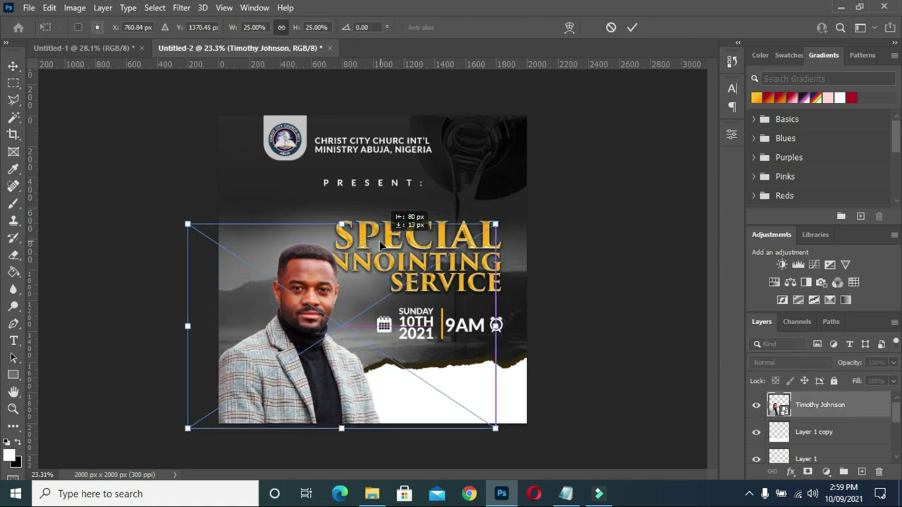
drag(300, 335, 310, 333)
drag(499, 223, 484, 233)
click(633, 27)
scroll(889, 416, down, 4)
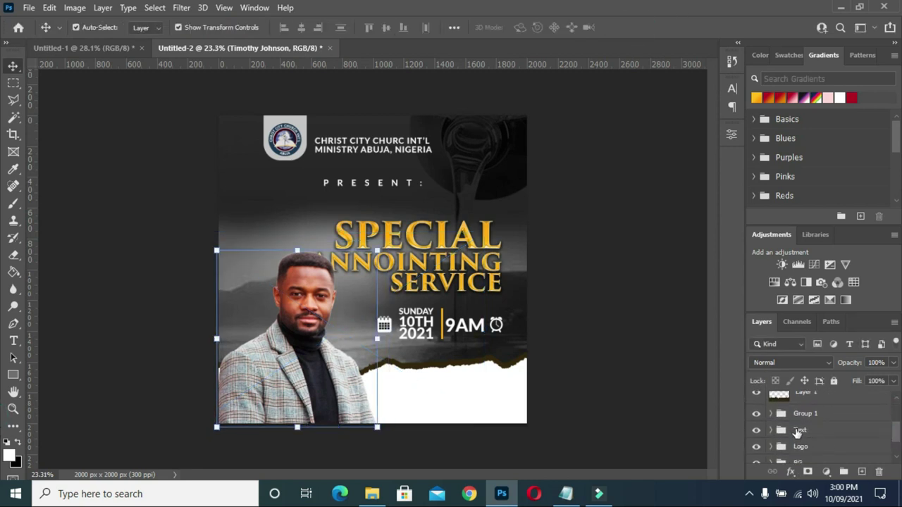
Step: Scale the SPECIAL ANNOINTING SERVICE title group to 95.22%, clear of the portrait's head
click(796, 431)
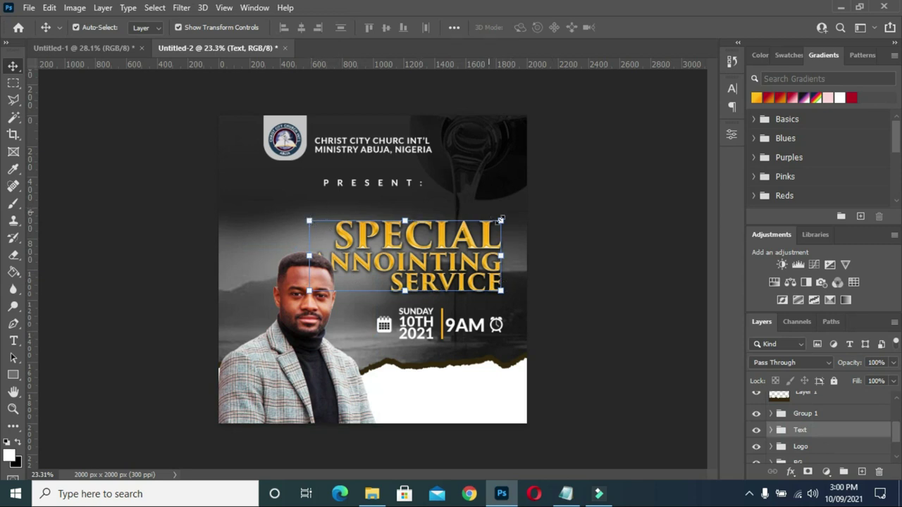
drag(500, 220, 513, 210)
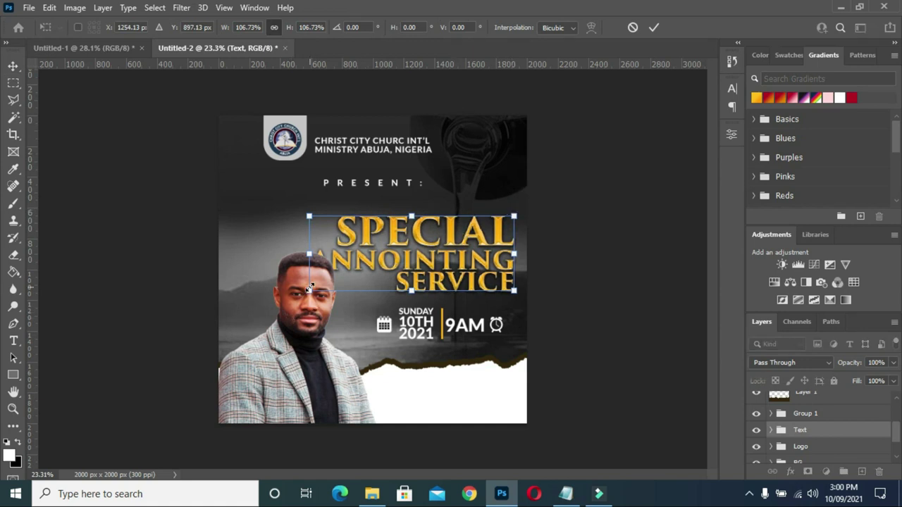
drag(310, 287, 328, 280)
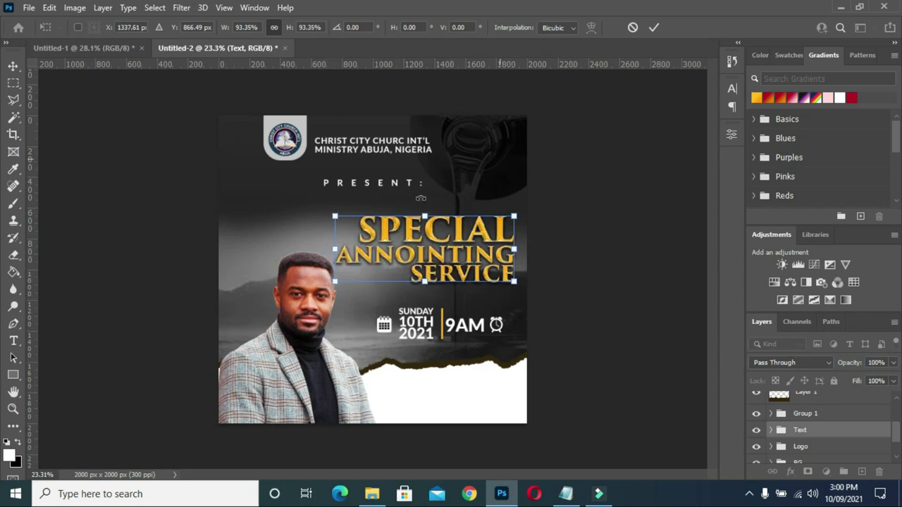
drag(337, 216, 331, 214)
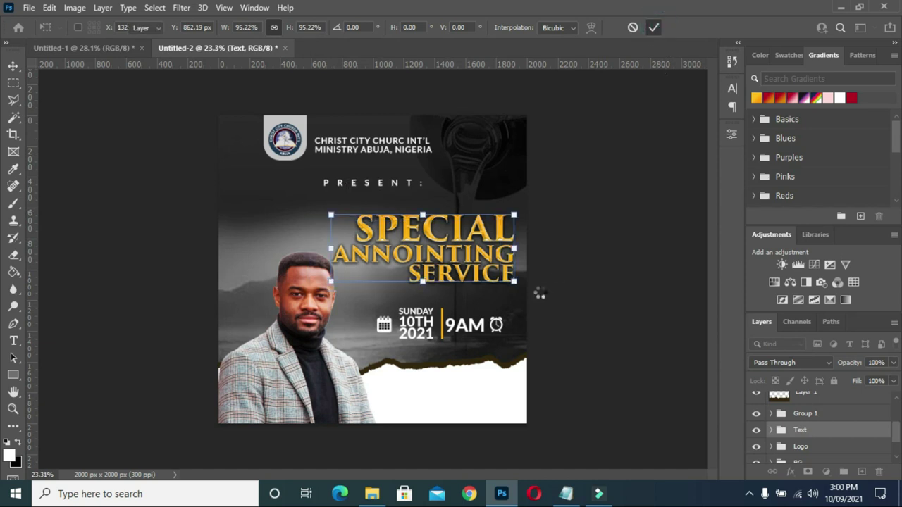
key(Return)
click(803, 414)
Step: Rename the date and time group Group 1 to 'time & date'
double_click(803, 414)
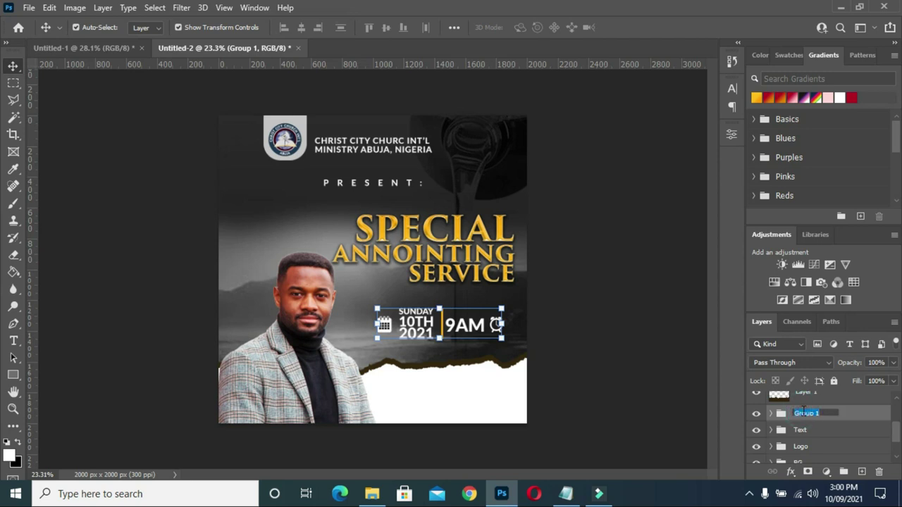
text(time & da)
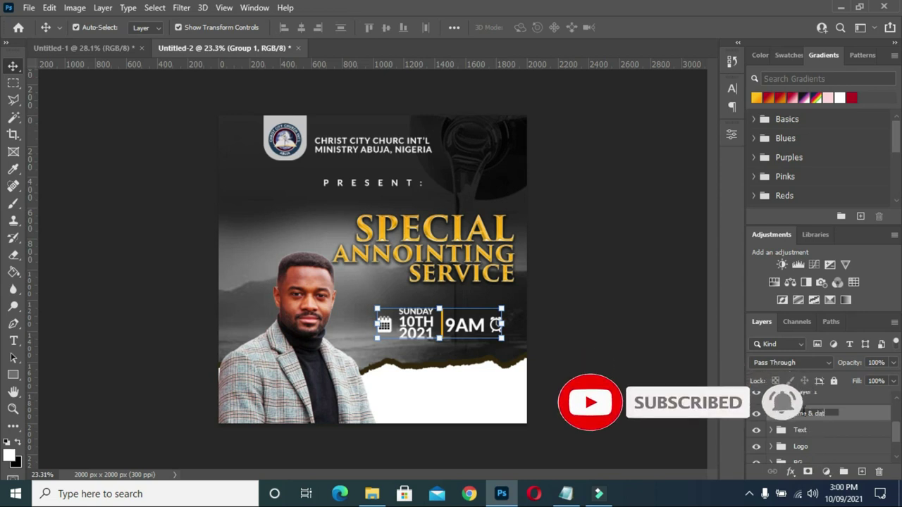
text(t)
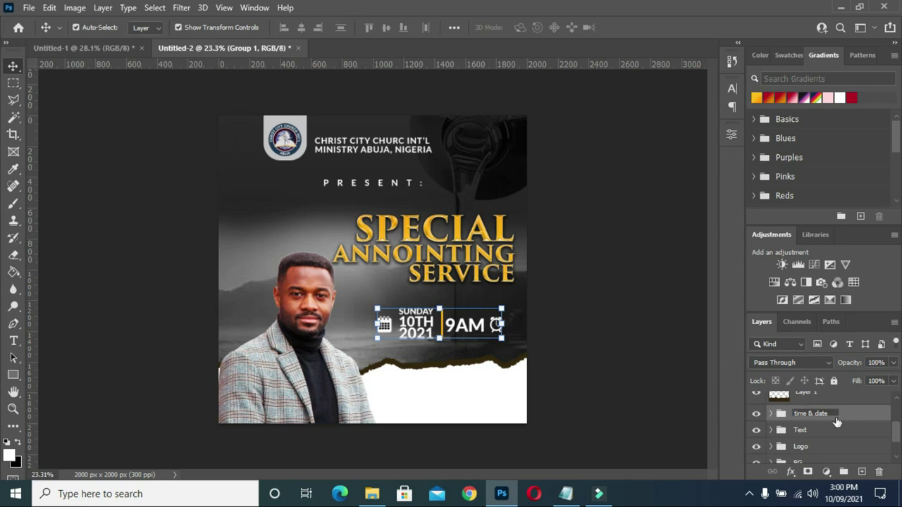
text(e)
key(Return)
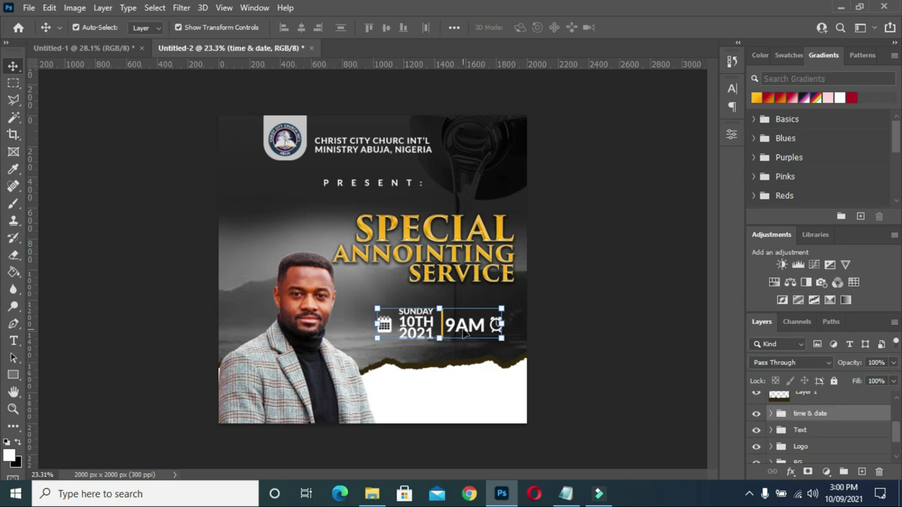
Step: Scale the date/time row up to about 117% and commit the transform
drag(438, 339, 506, 311)
drag(425, 317, 372, 349)
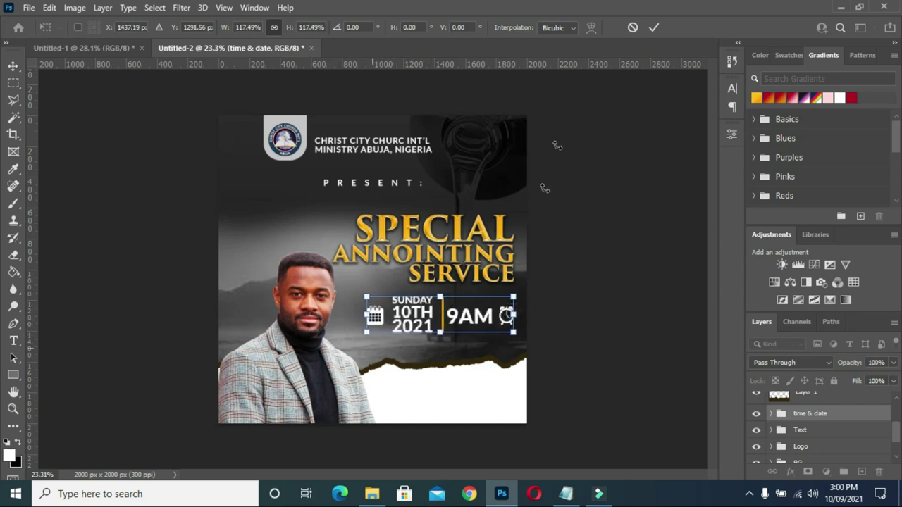
click(655, 27)
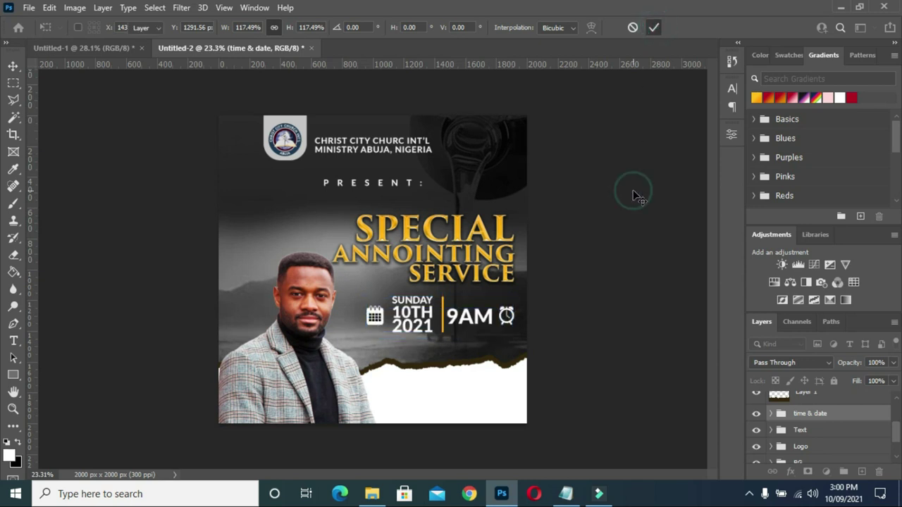
click(633, 190)
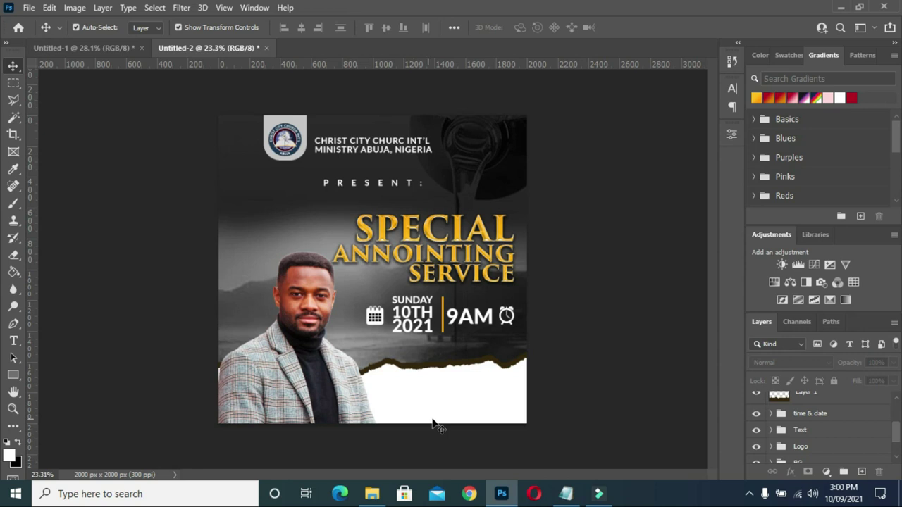
click(566, 493)
Step: Select the three venue address lines in the flyer notes, then return to the flyer
scroll(241, 287, down, 3)
drag(150, 347, 84, 322)
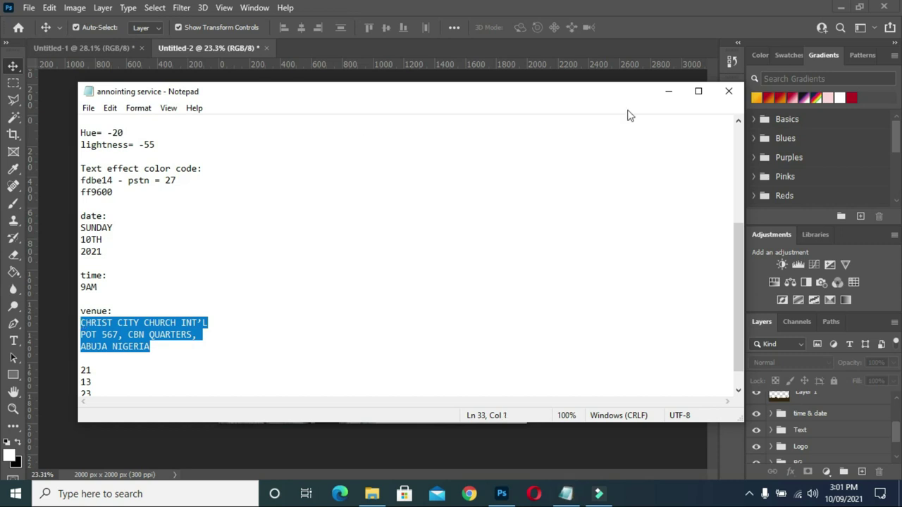
click(668, 91)
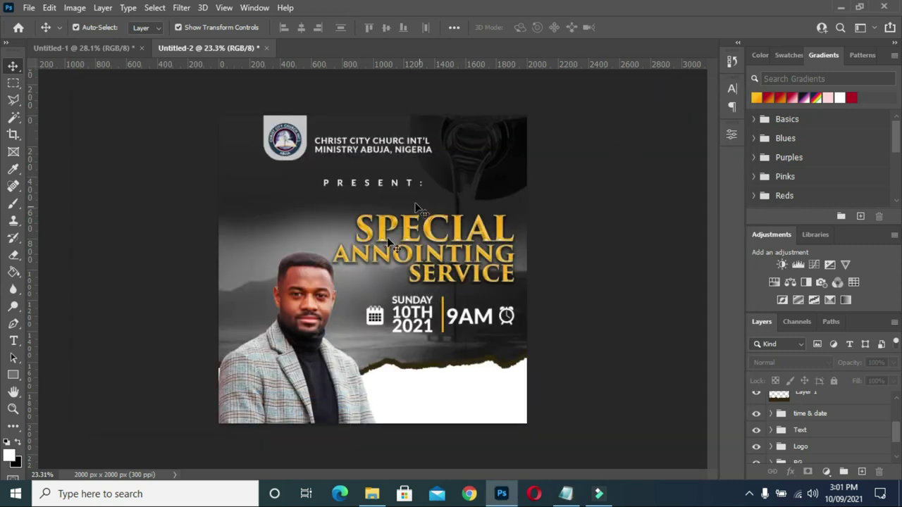
Step: Paste the venue address as a left-aligned horizontal text block on the white band
click(14, 341)
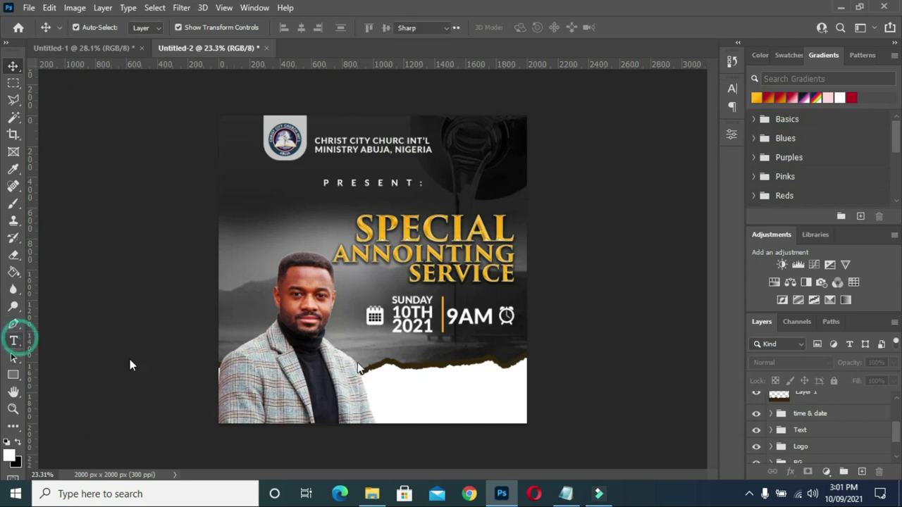
click(114, 341)
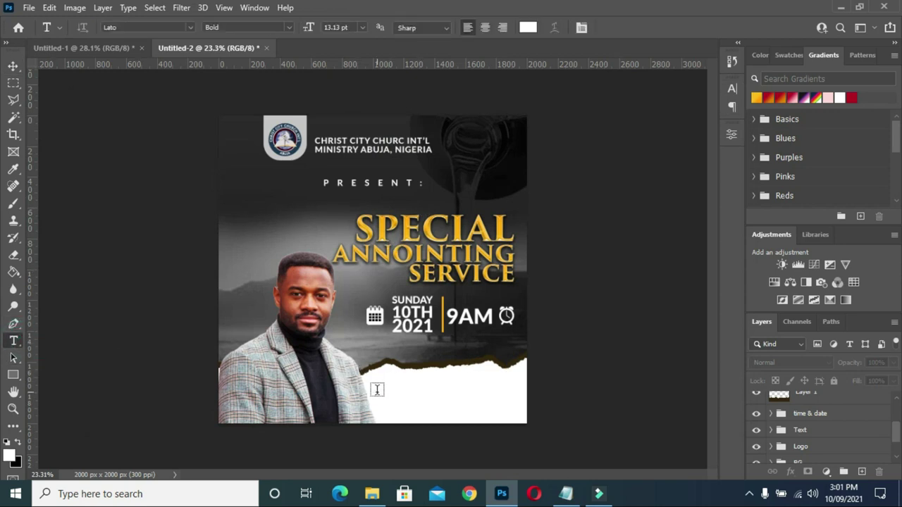
click(445, 385)
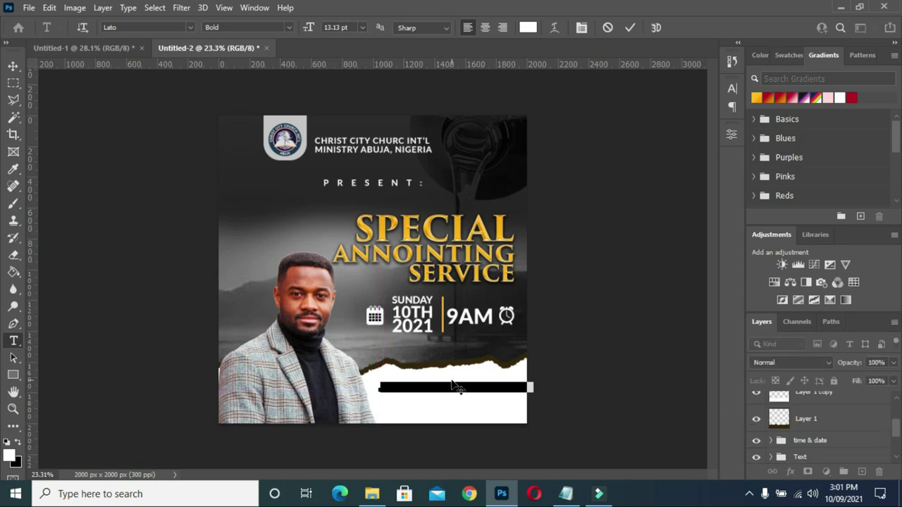
key(ctrl+v)
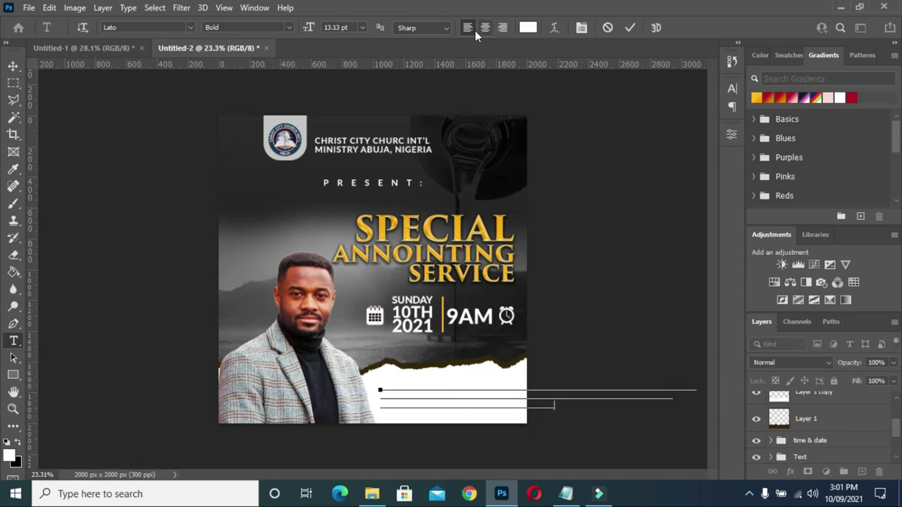
click(466, 28)
click(630, 28)
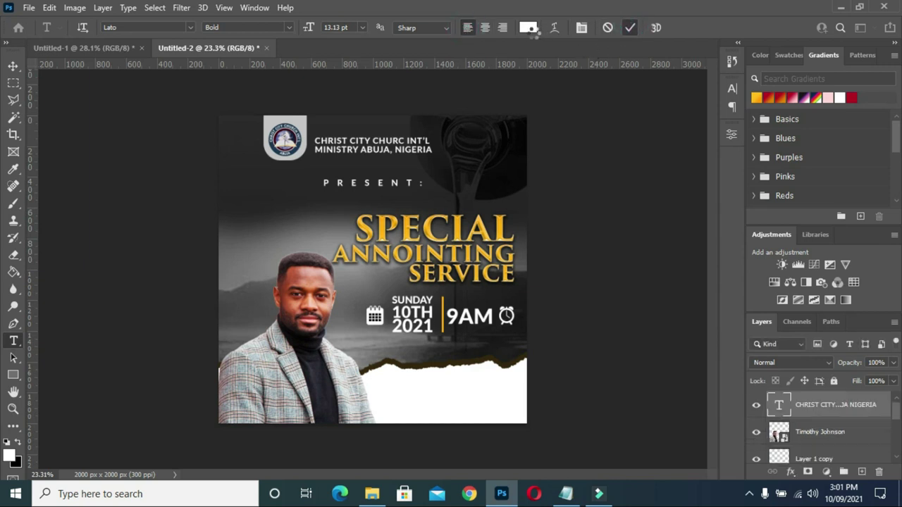
Step: Keep the address text white and widen its text box slightly
click(528, 27)
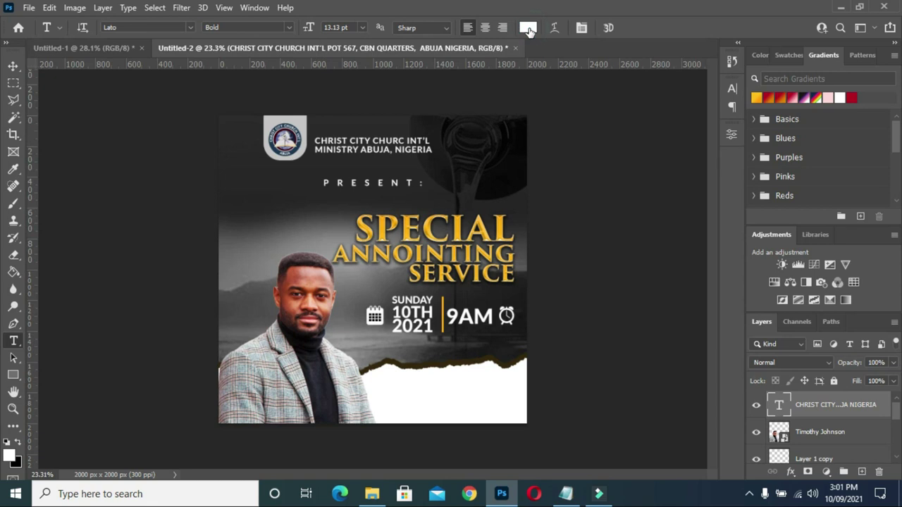
key(Return)
key(v)
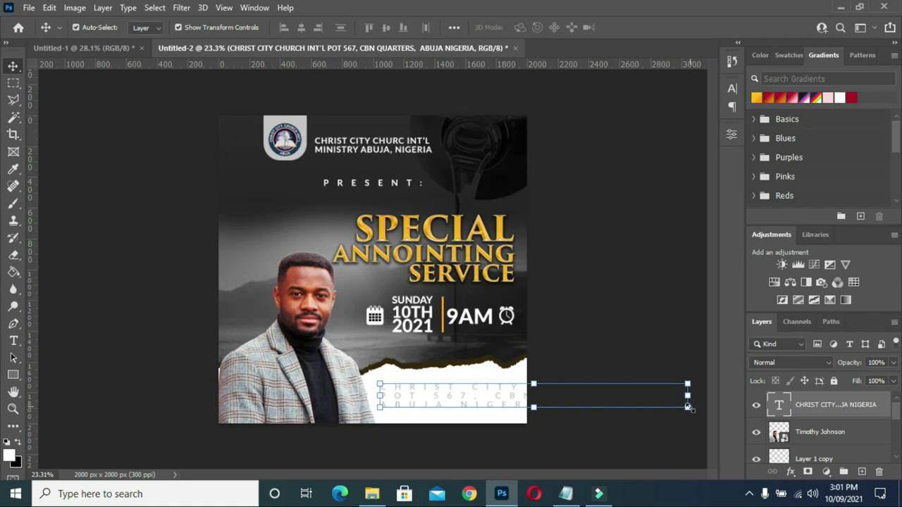
drag(688, 407, 696, 409)
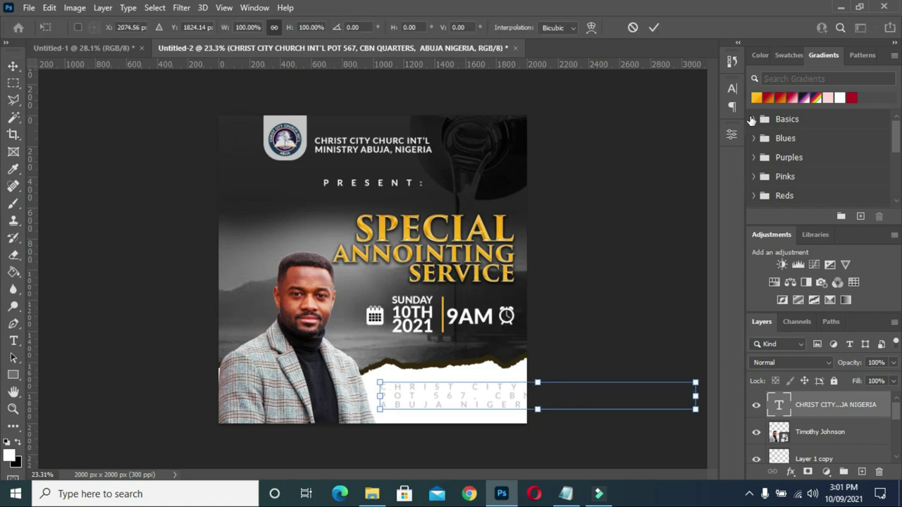
click(732, 136)
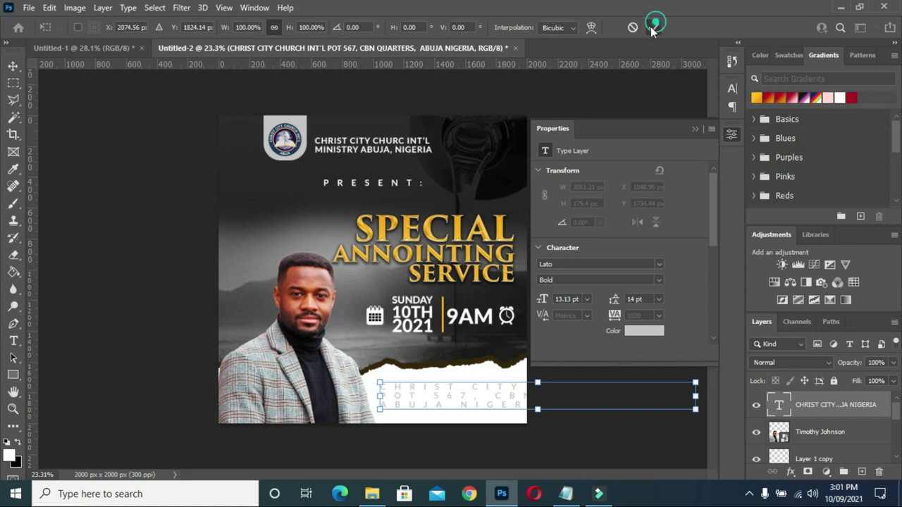
Step: Tighten the address letter spacing and set its line spacing to 12 pt
mouse_move(615, 317)
mouse_down()
mouse_move(579, 317)
mouse_move(615, 316)
mouse_up()
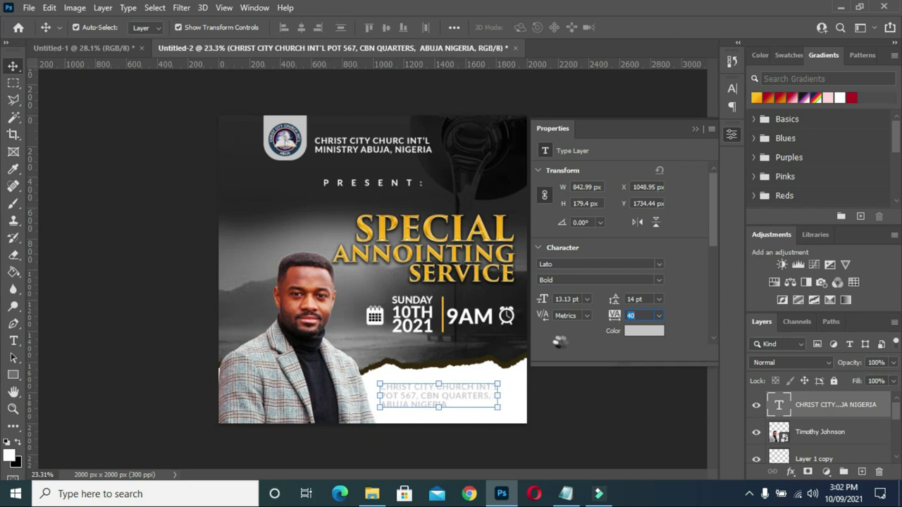
click(642, 298)
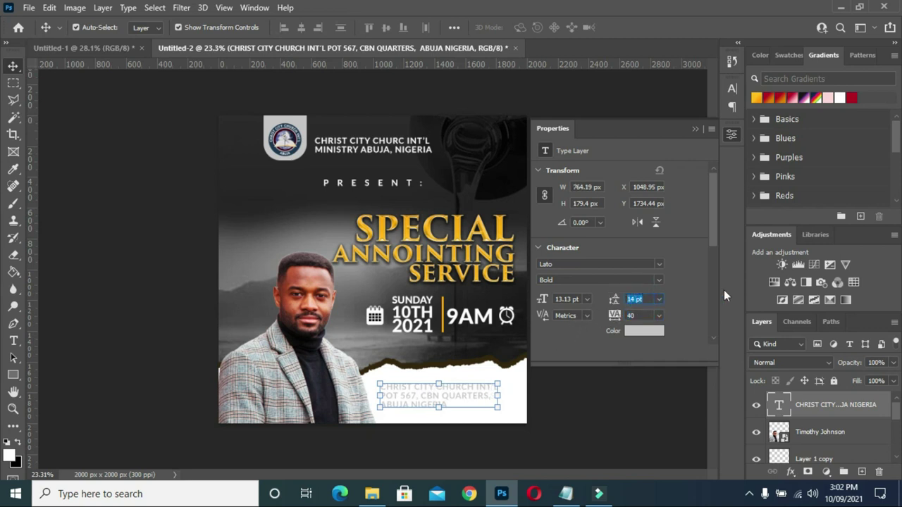
text(12)
key(Return)
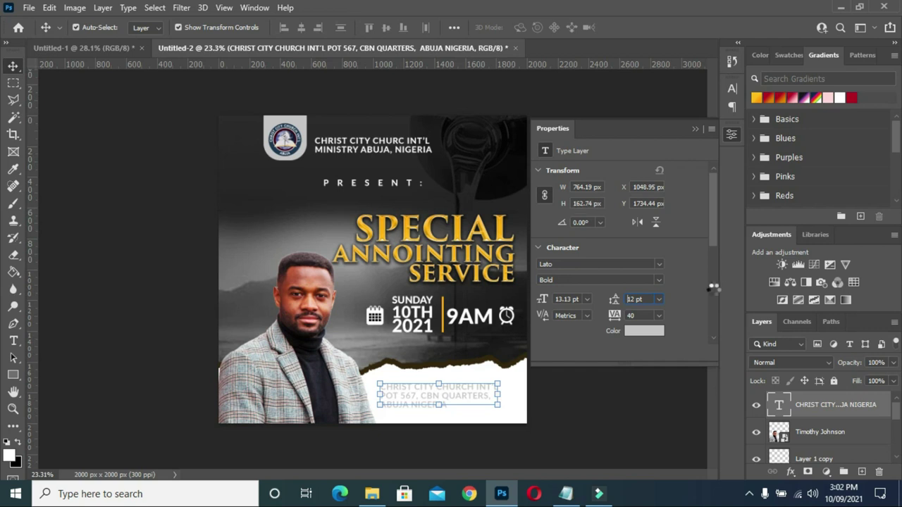
Step: Color the address text dark grey 595959
click(648, 330)
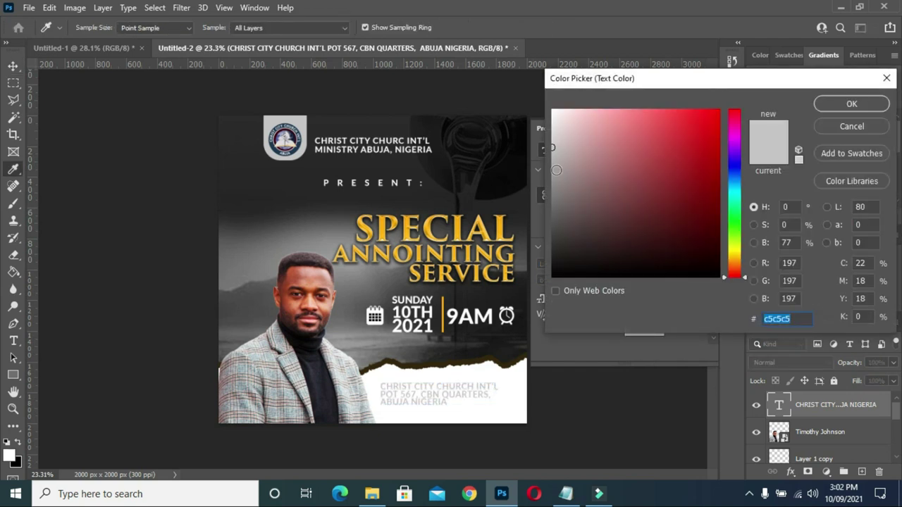
drag(555, 191, 555, 205)
click(861, 105)
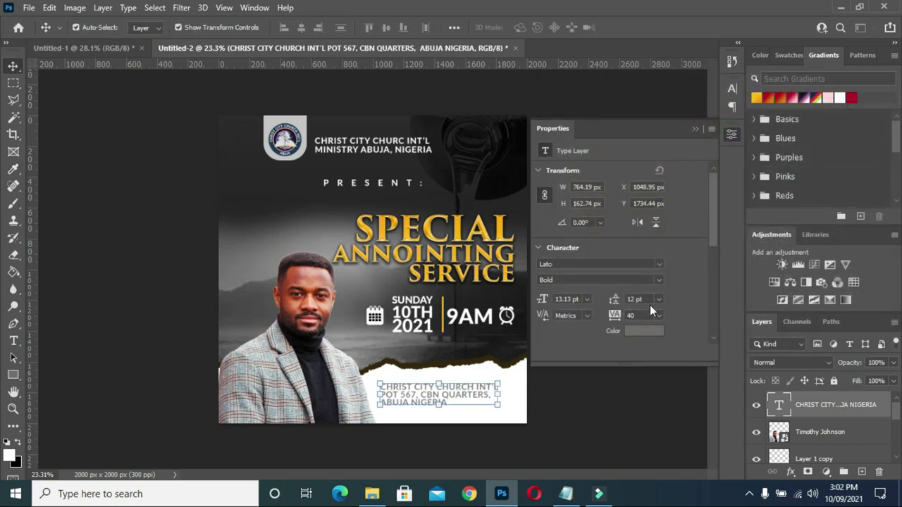
click(651, 331)
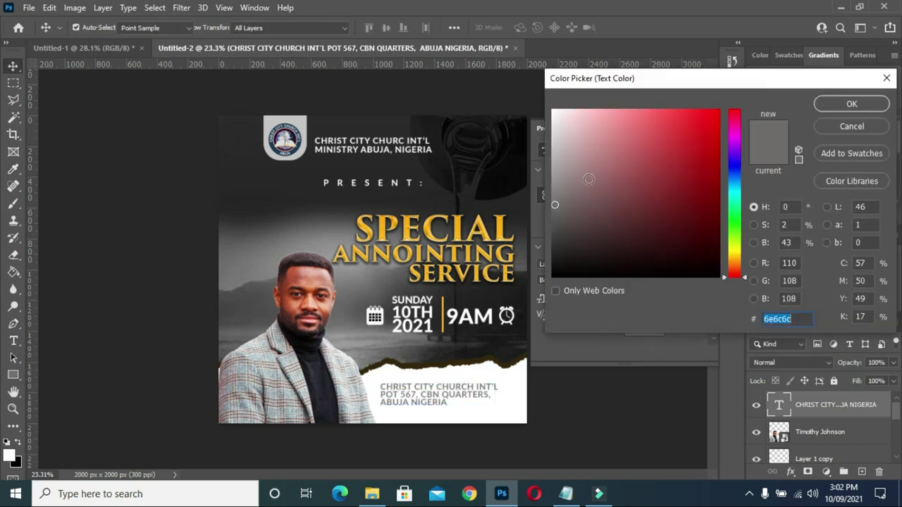
click(552, 219)
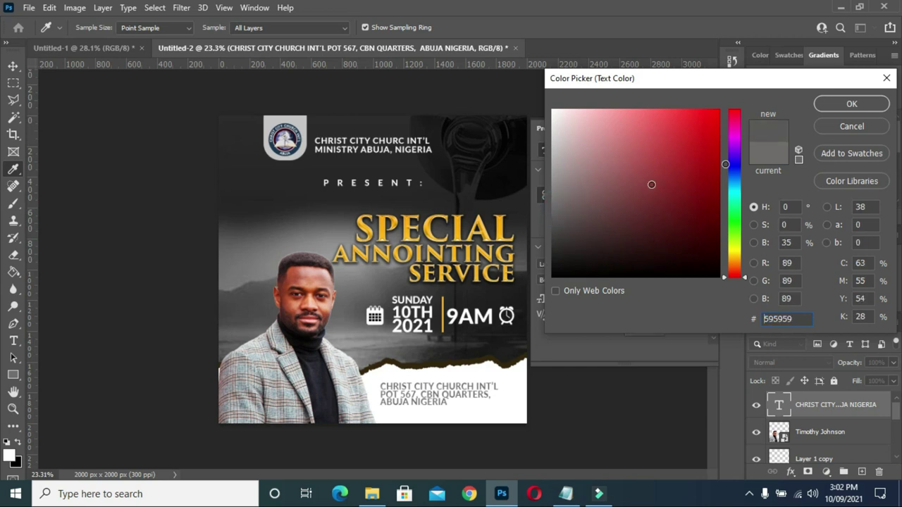
click(851, 103)
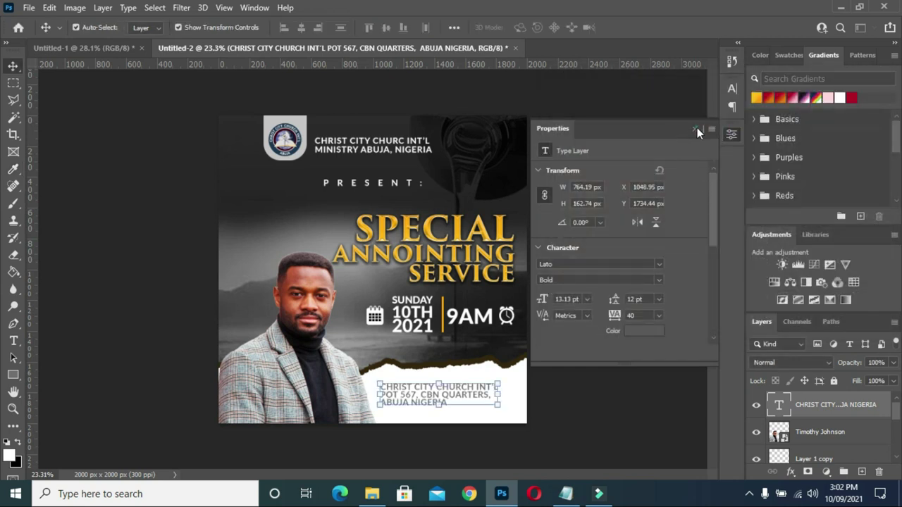
Step: Move the address into the white band and drag the location-pin image onto the canvas
click(477, 418)
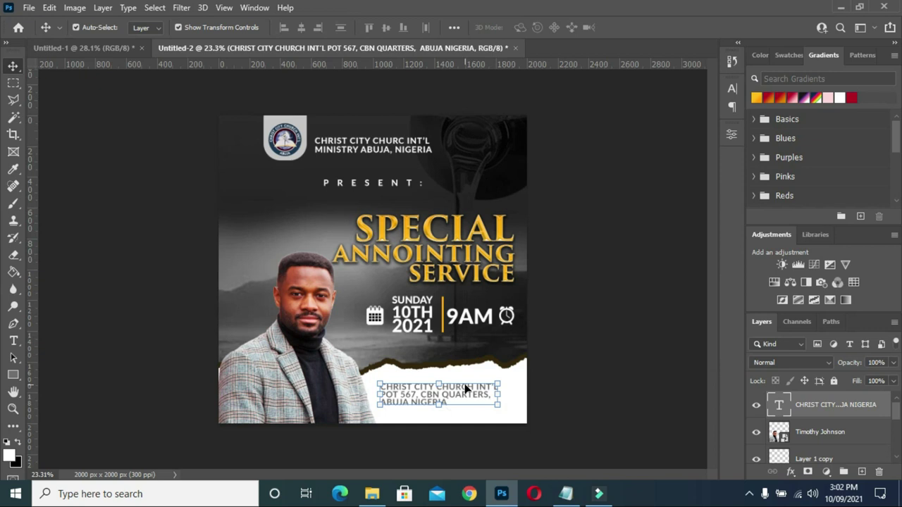
drag(476, 392, 481, 390)
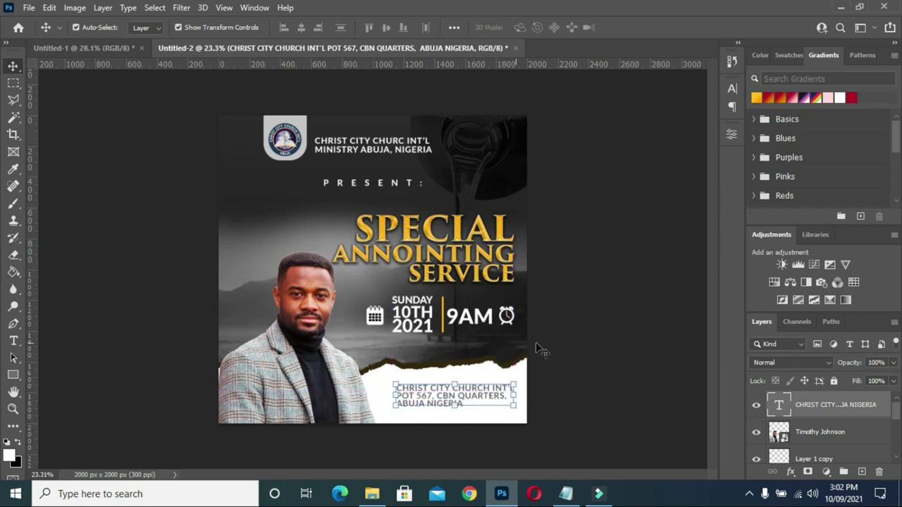
click(574, 373)
click(372, 494)
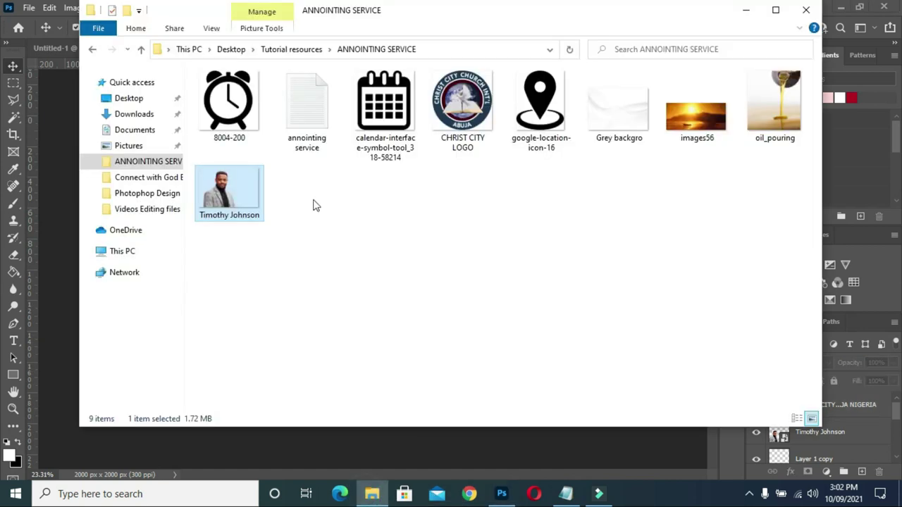
drag(539, 106, 509, 448)
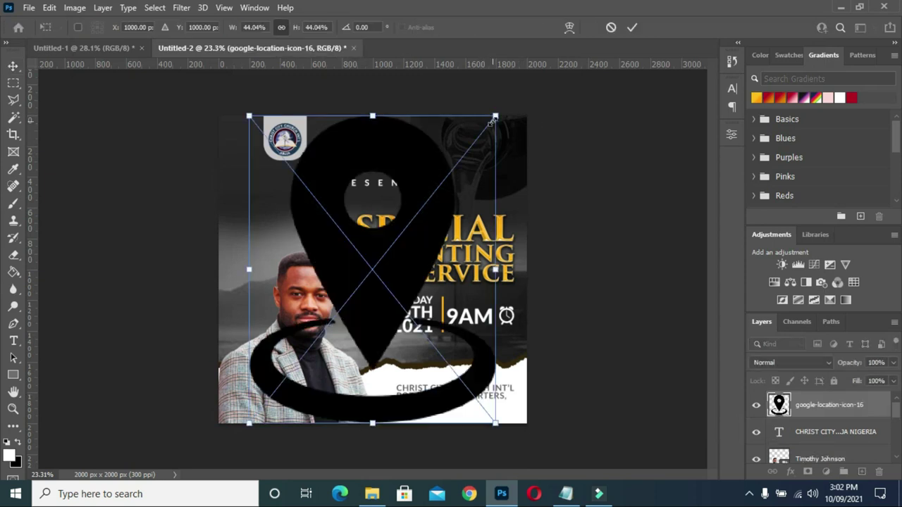
Step: Shrink the google-location-icon-16 pin to 2.49% and commit it beside the address
drag(494, 116, 407, 421)
scroll(308, 380, up, 2)
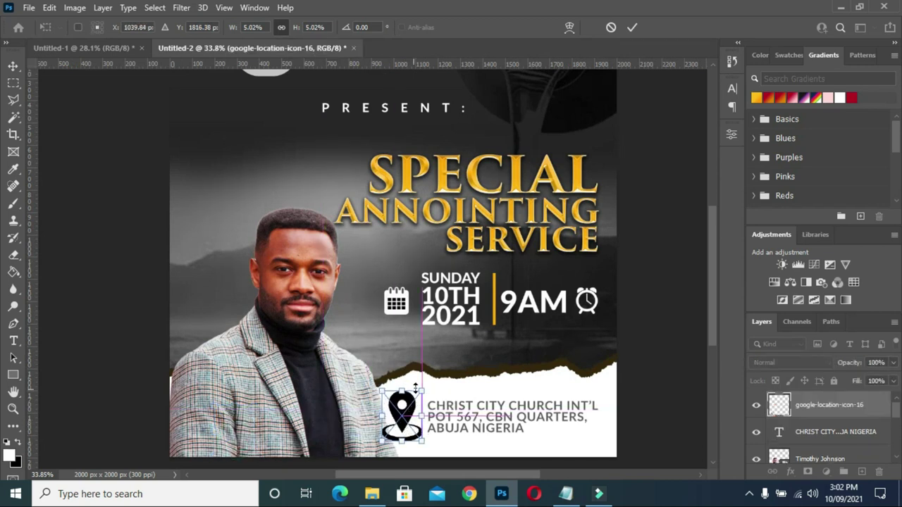
drag(423, 390, 405, 413)
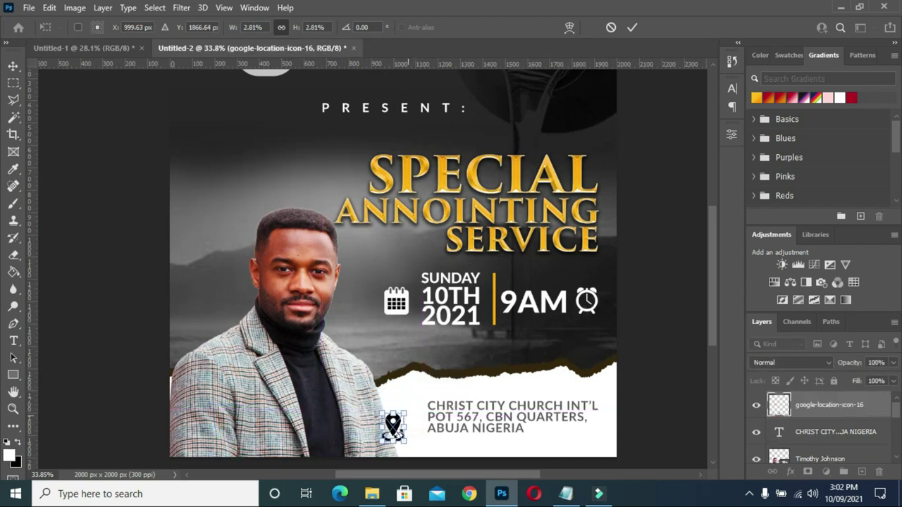
drag(381, 442, 431, 408)
scroll(389, 435, up, 3)
click(632, 27)
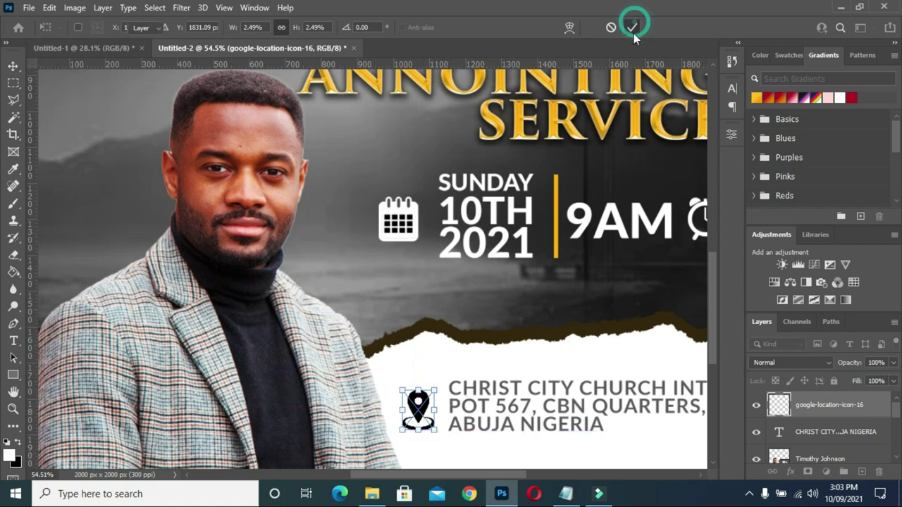
scroll(536, 235, down, 3)
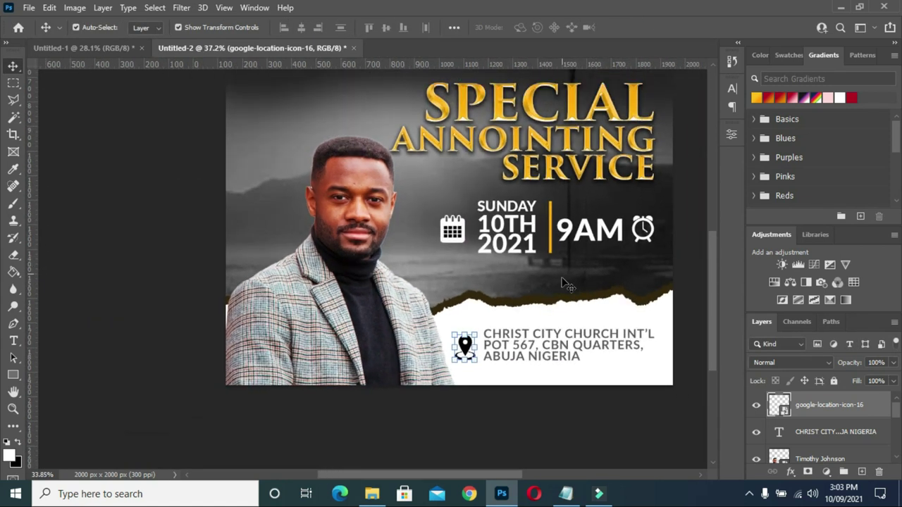
scroll(578, 403, down, 1)
click(578, 403)
scroll(583, 410, up, 2)
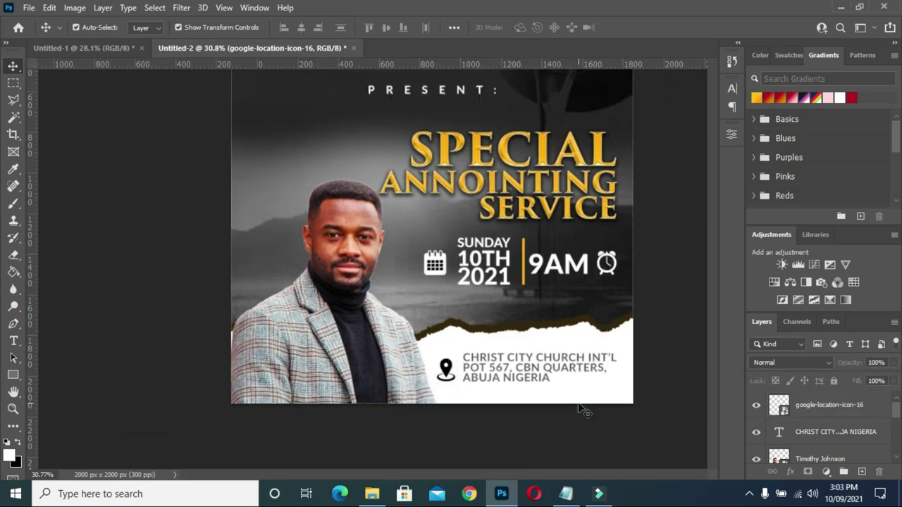
scroll(583, 410, down, 1)
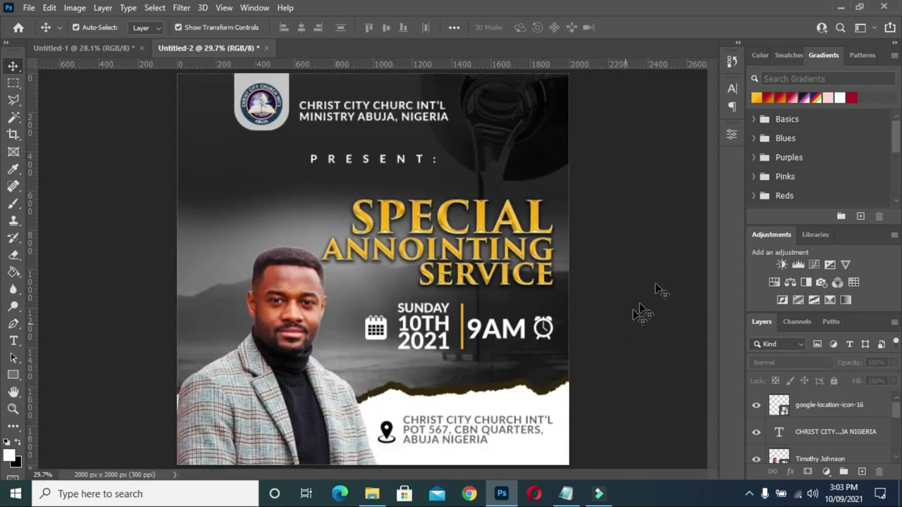
Step: Draw a slim dark grey rectangle bar across the lower left of the pastor portrait
click(12, 375)
drag(237, 426, 363, 448)
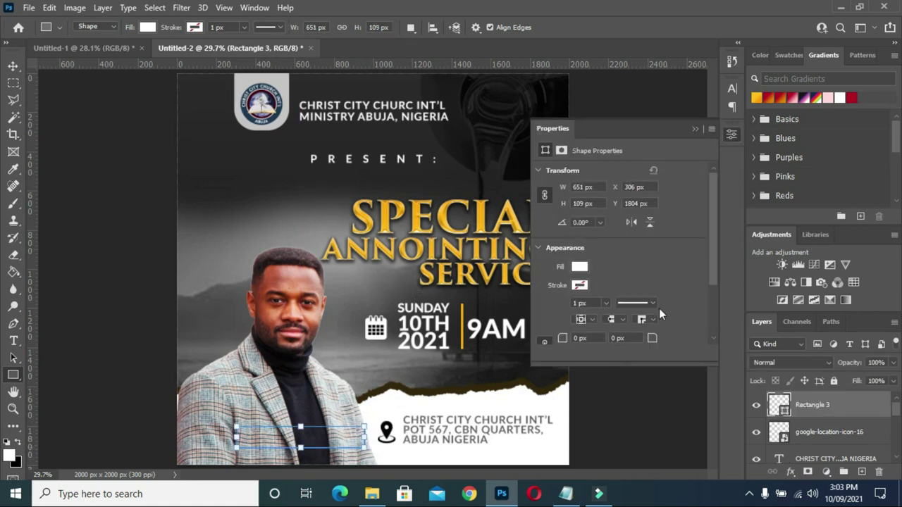
click(578, 267)
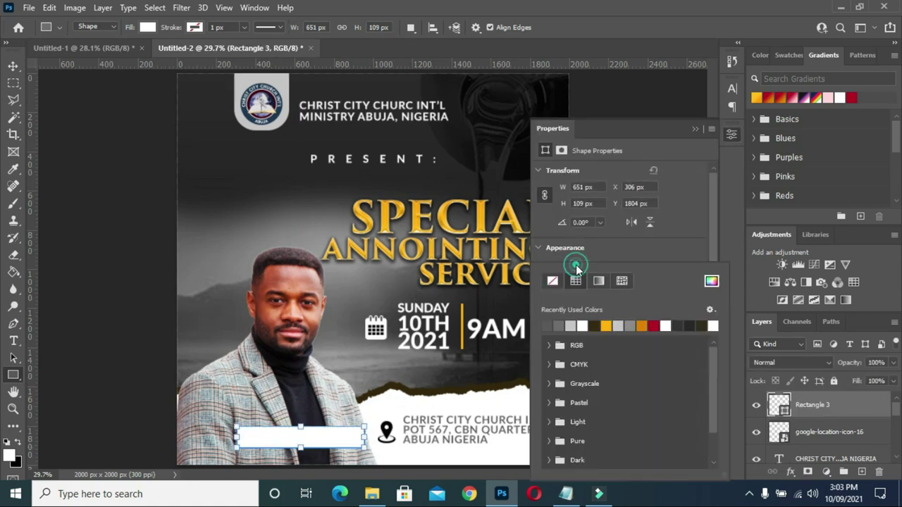
click(631, 327)
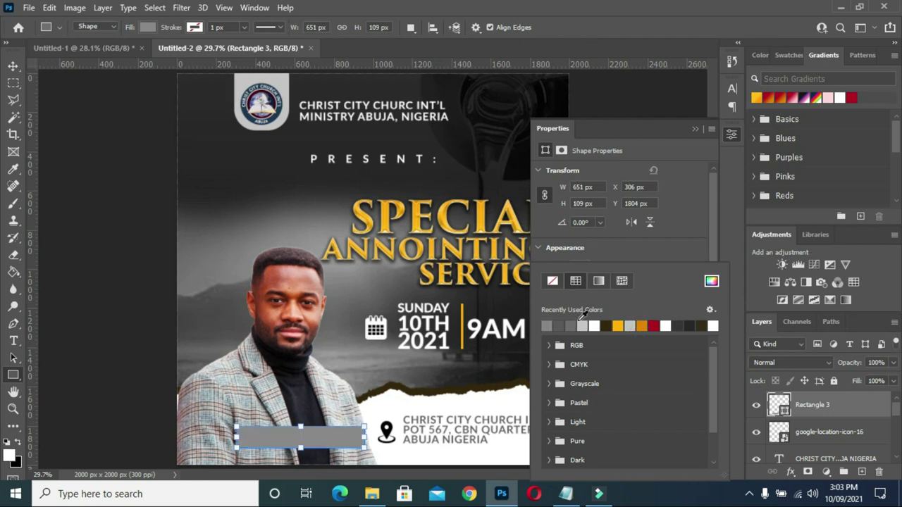
click(558, 326)
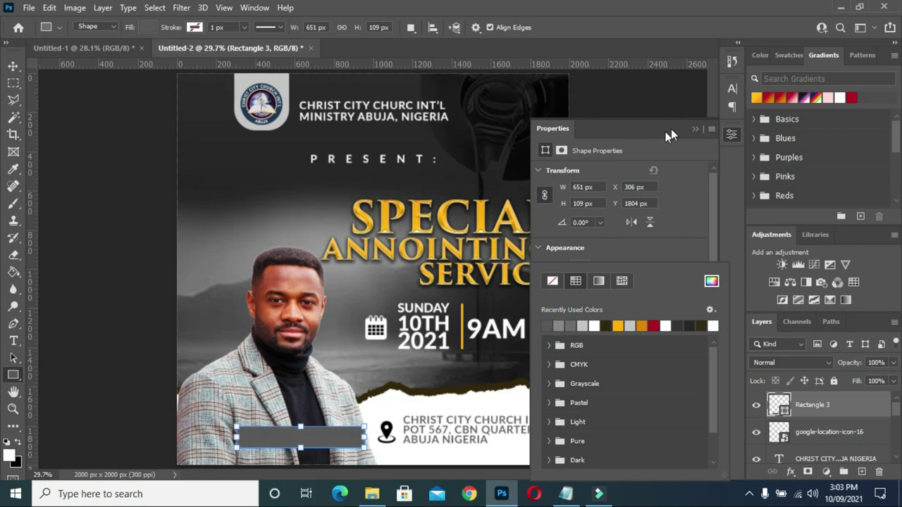
click(694, 129)
click(694, 129)
drag(317, 439, 298, 426)
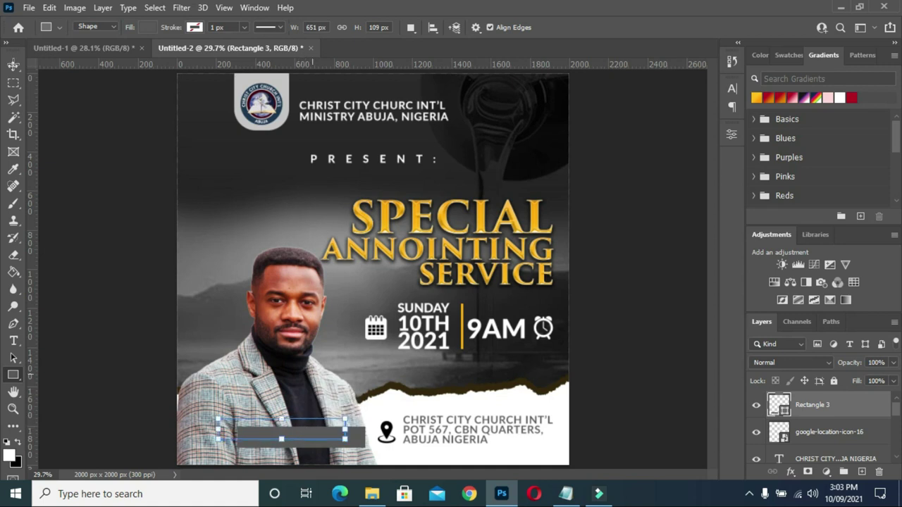
click(13, 65)
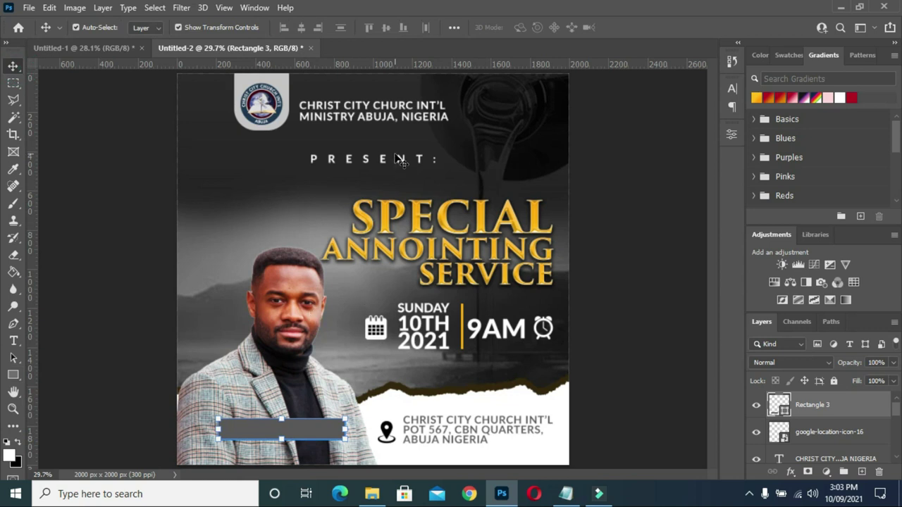
Step: Duplicate the address text layer and move the copy above and onto the grey bar
click(454, 423)
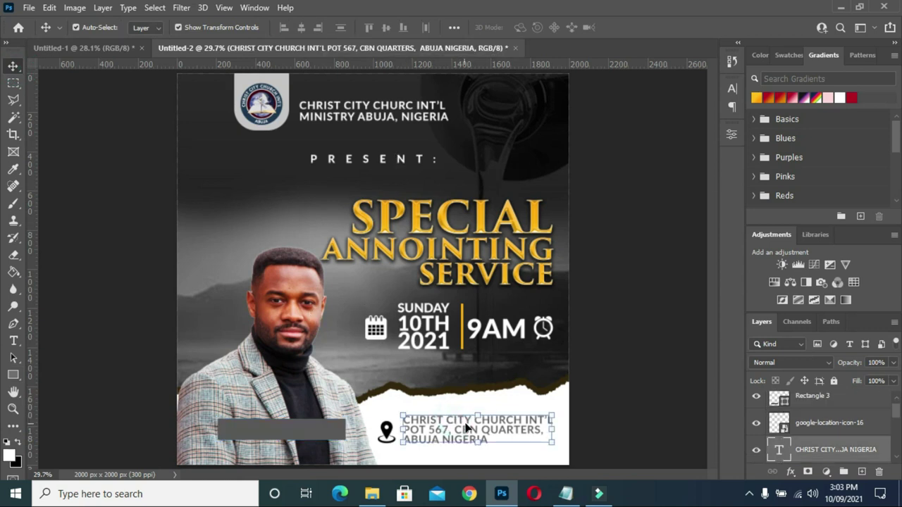
key(ctrl)
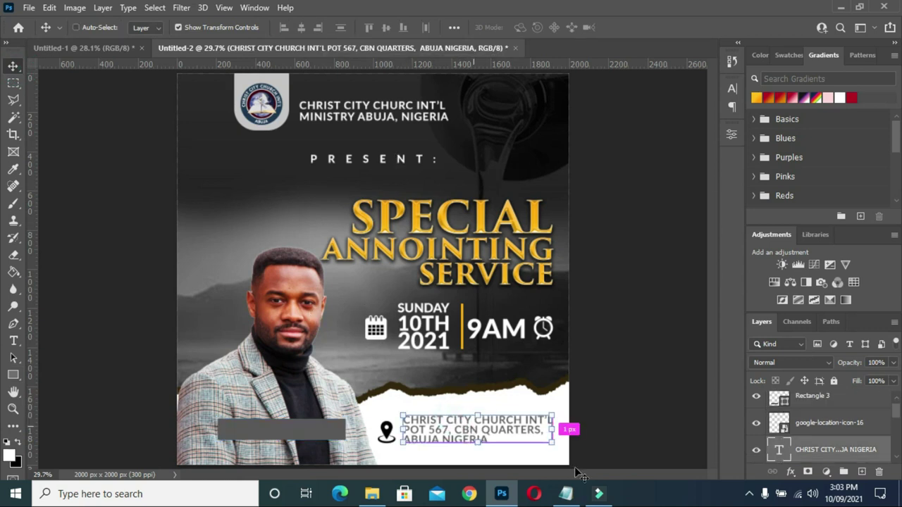
key(ctrl+j)
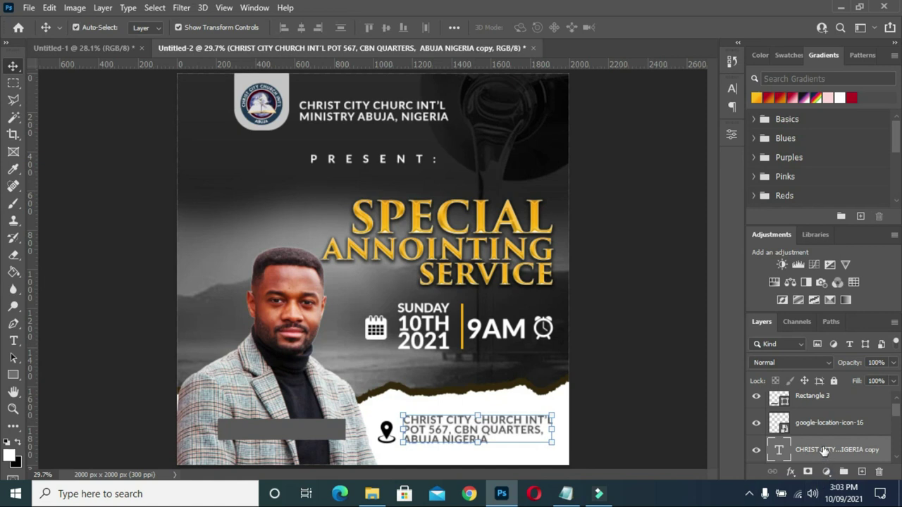
drag(825, 451, 826, 401)
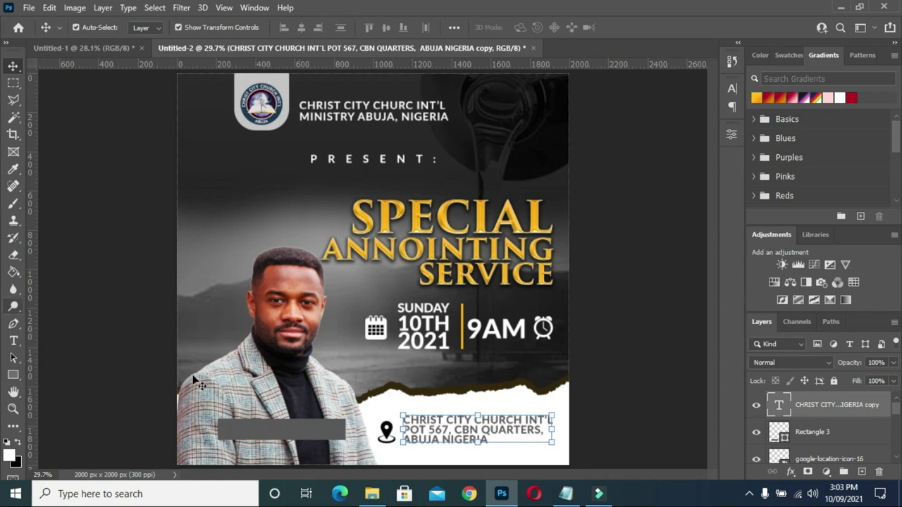
drag(474, 433, 300, 432)
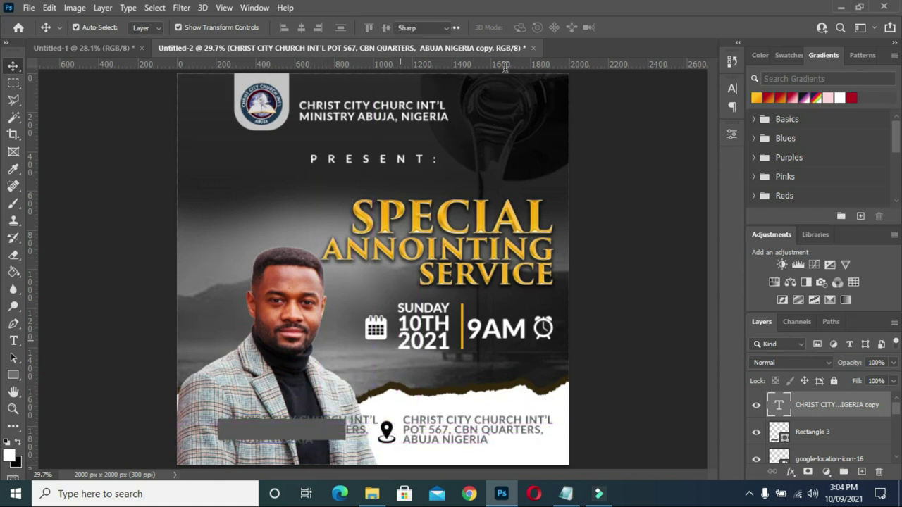
Step: Change the copied text's colour to white
key(t)
click(528, 28)
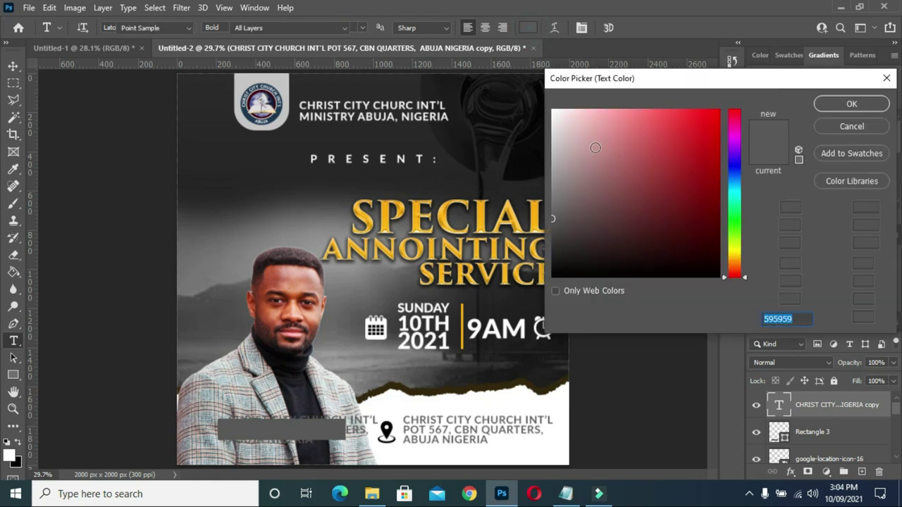
drag(592, 120, 540, 107)
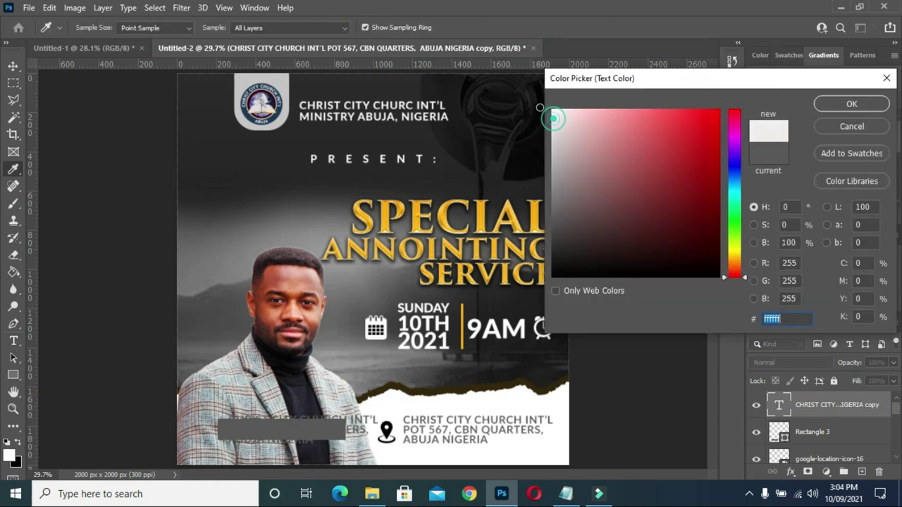
click(851, 103)
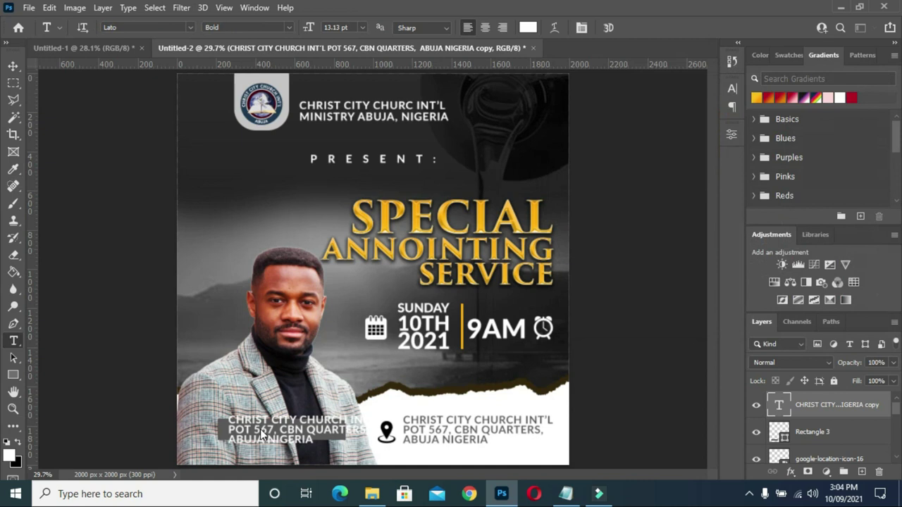
Step: Replace the copied text with 'PASTOR' and the pastor's full name, then commit it
click(301, 428)
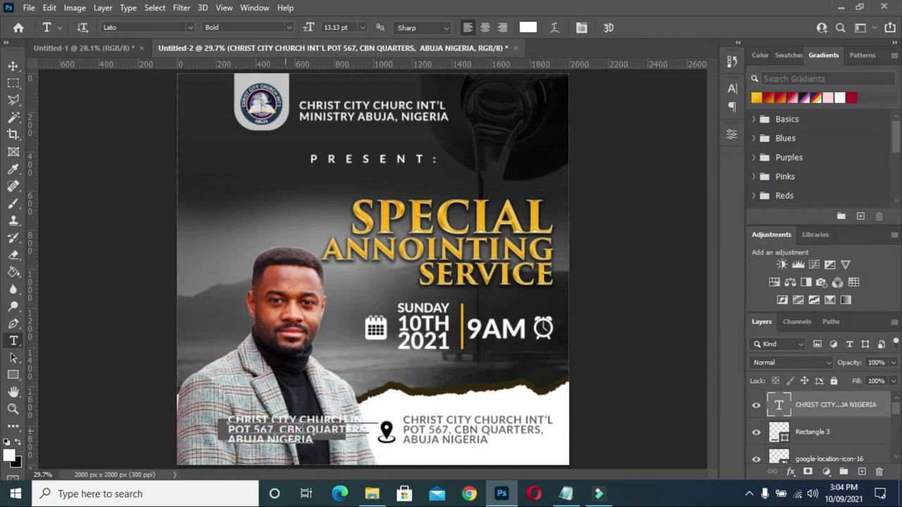
key(ctrl+a)
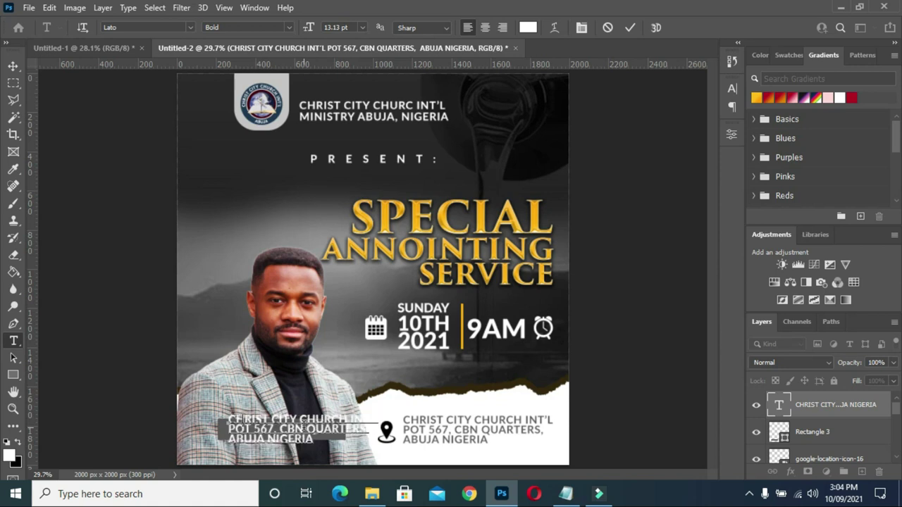
text(PASTOR)
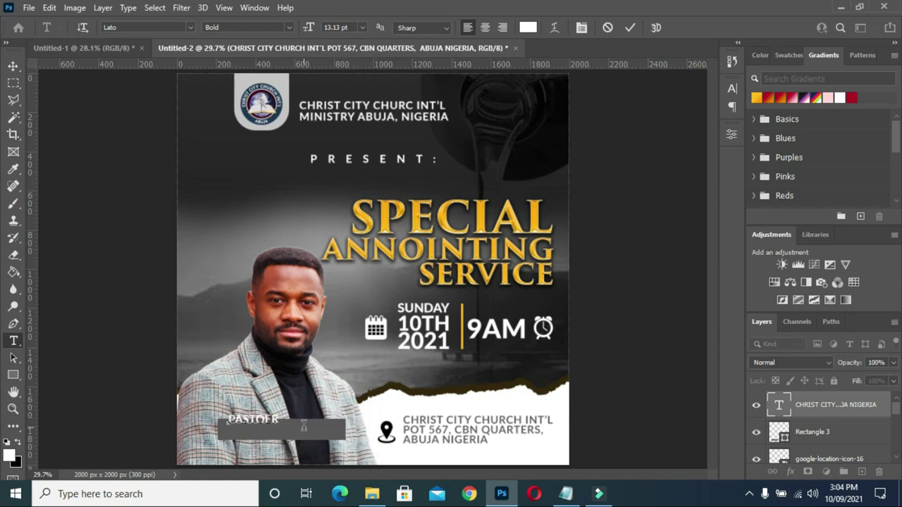
key(BackSpace)
key(BackSpace)
text(R )
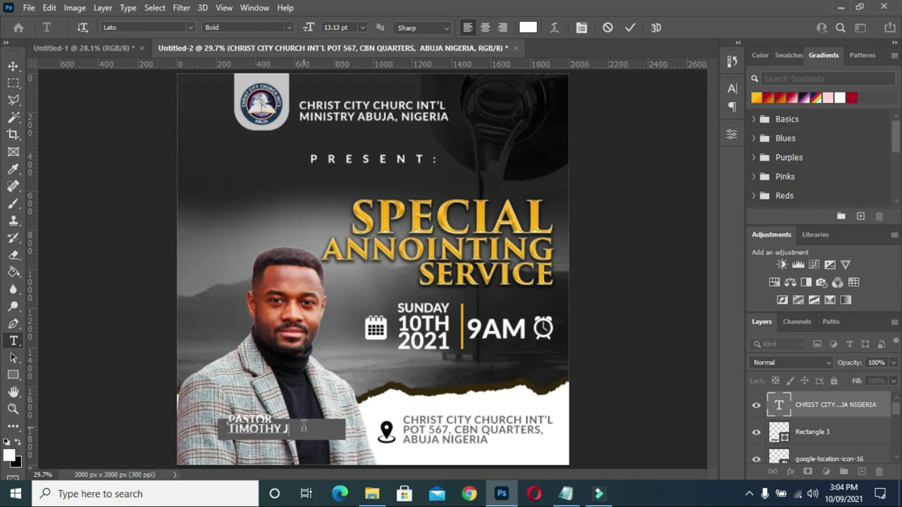
click(12, 65)
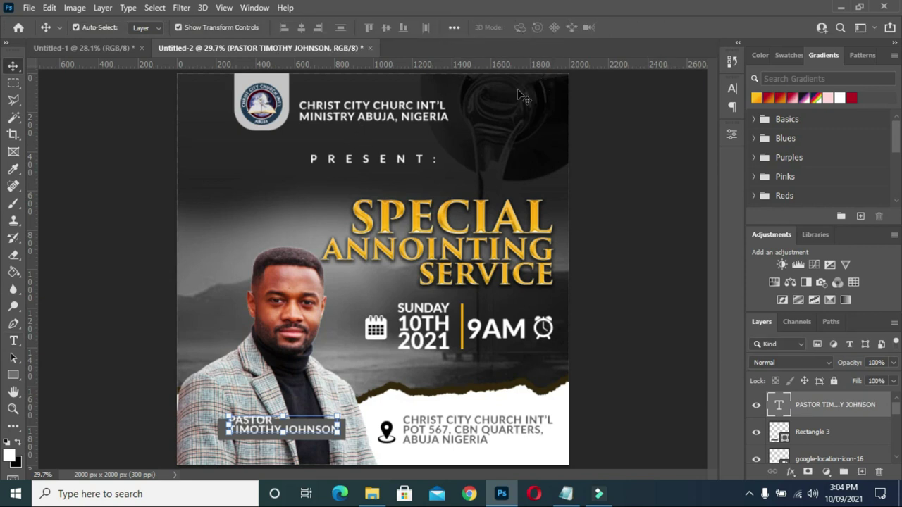
key(t)
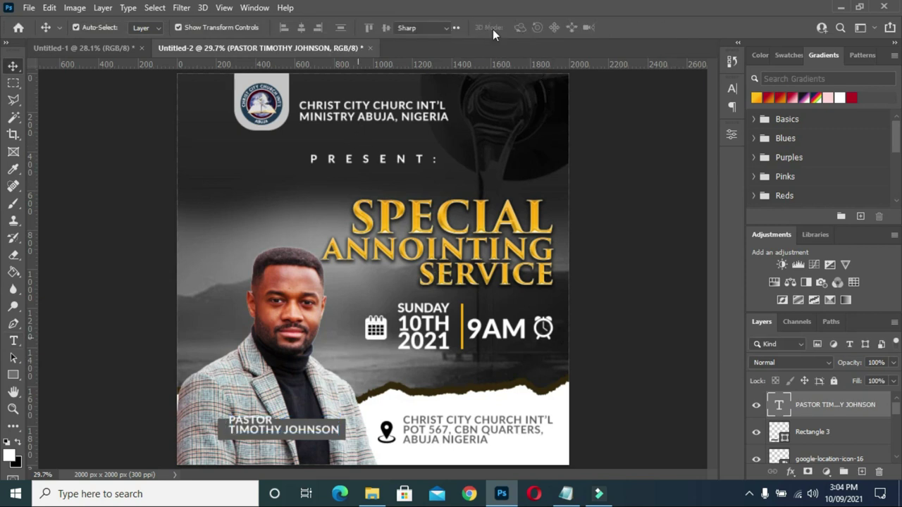
Step: Centre-align the pastor name, move it onto the band and set it to 10 pt
click(484, 26)
click(302, 431)
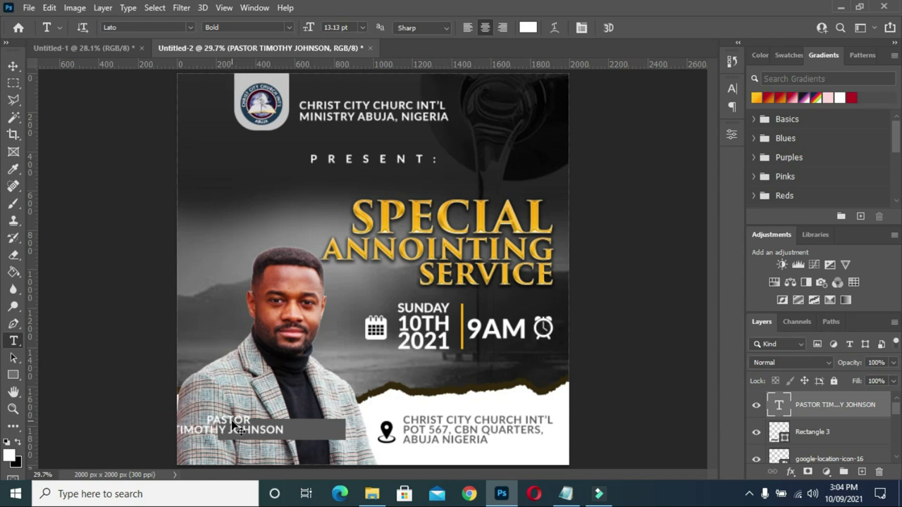
drag(246, 436, 300, 438)
click(336, 27)
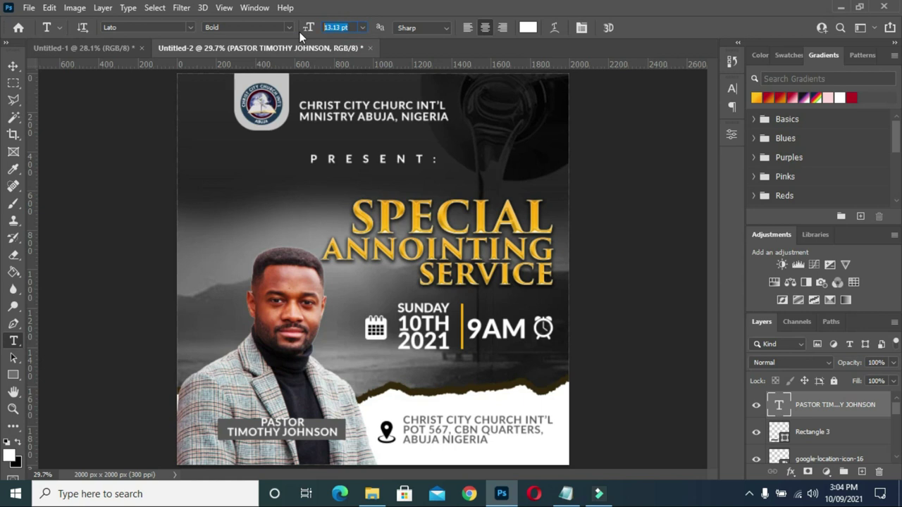
text(10)
key(Return)
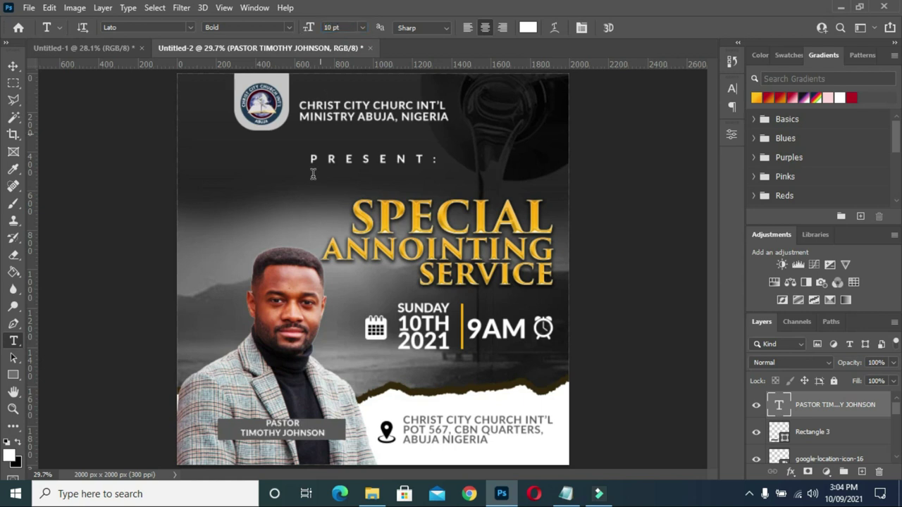
Step: Reduce the name label's line spacing from 12 pt to 11 pt
click(733, 87)
click(679, 123)
click(693, 122)
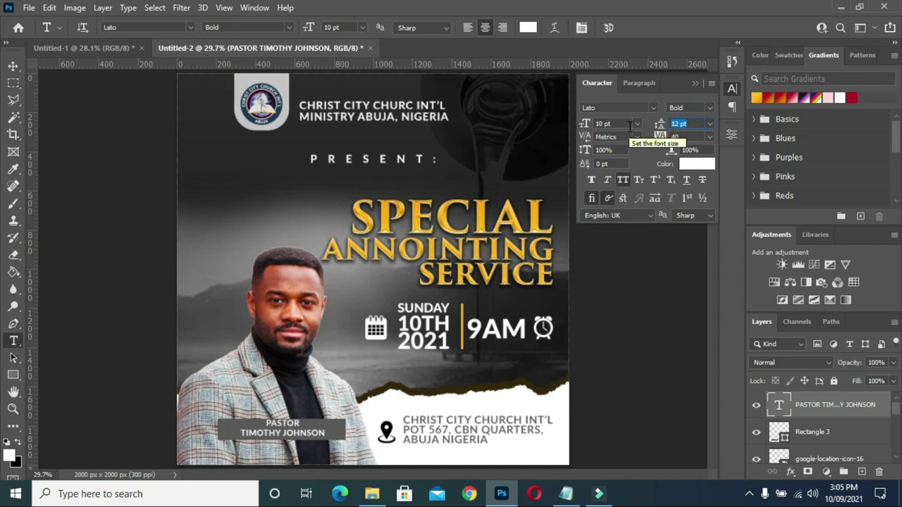
text(1)
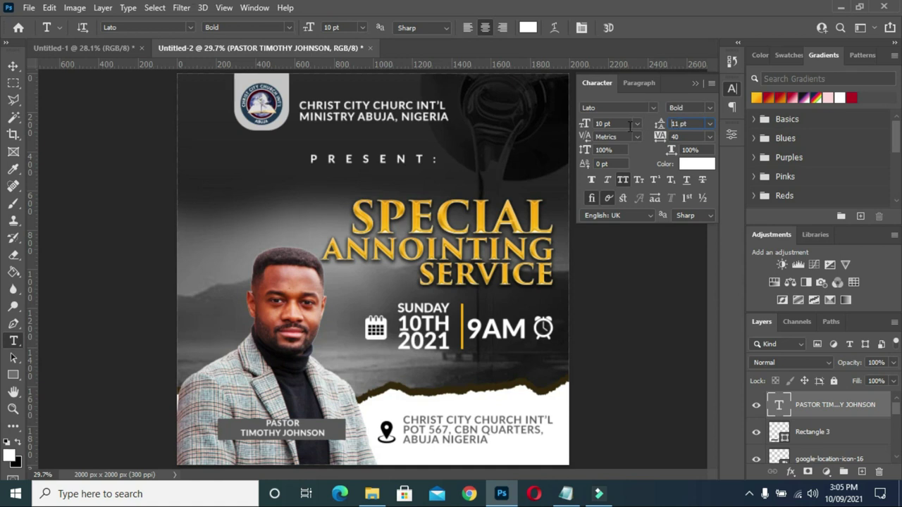
click(586, 254)
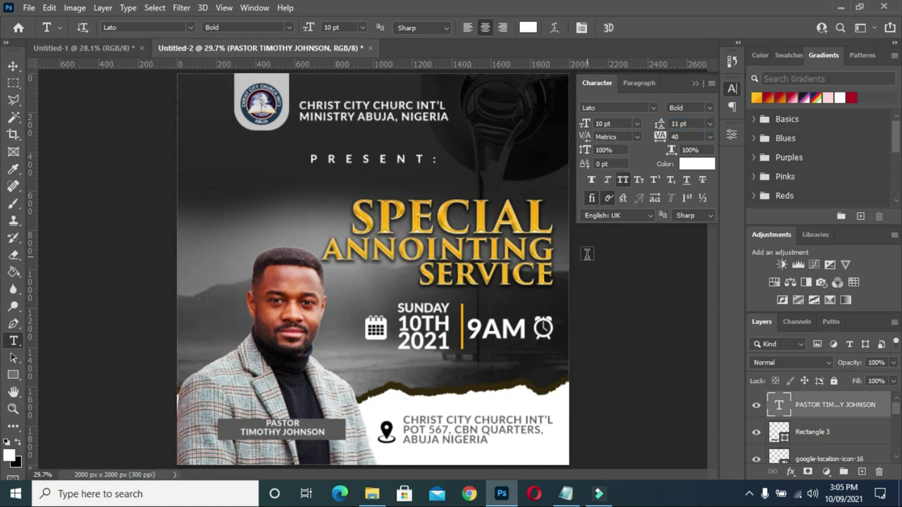
click(13, 65)
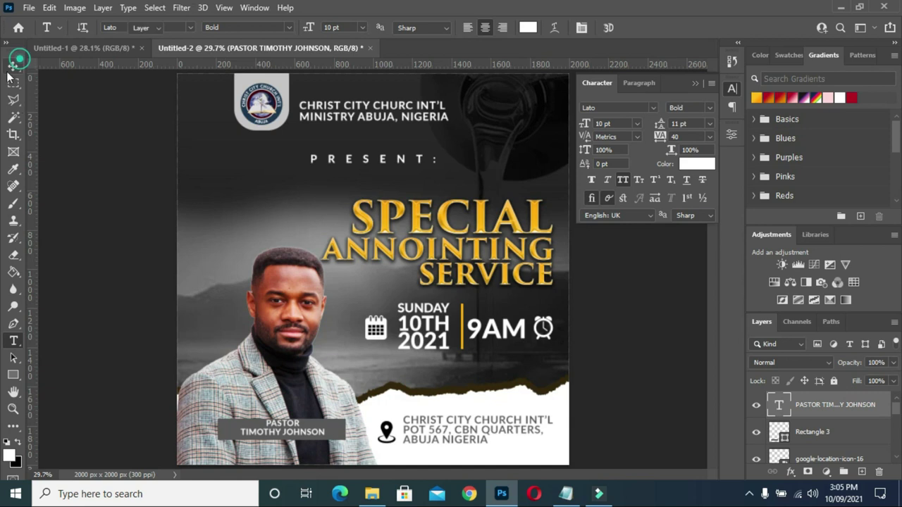
Step: Nudge the pastor name text slightly down on the bar
click(298, 438)
drag(298, 433, 298, 435)
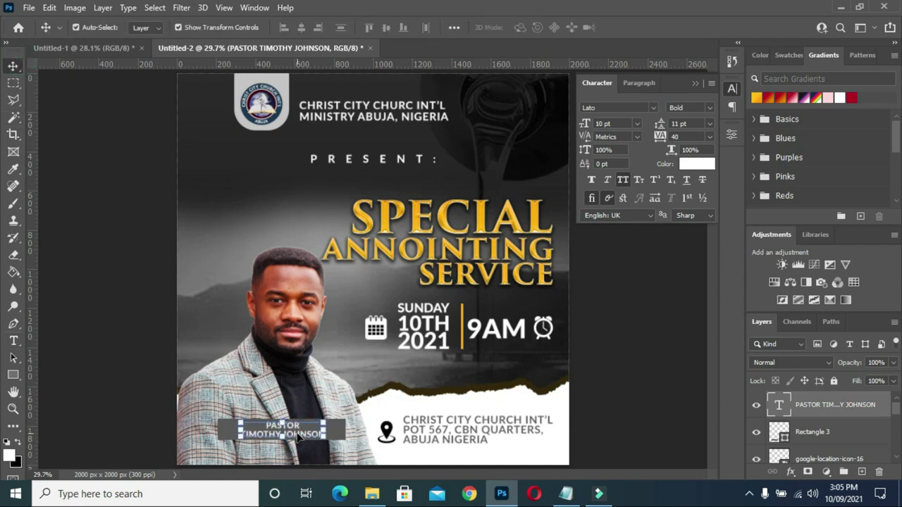
click(110, 303)
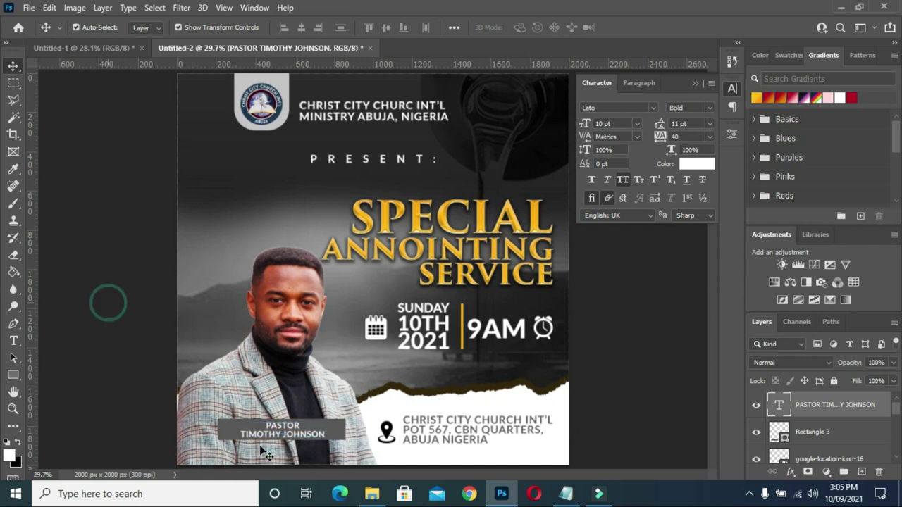
Step: Lower the grey band's layer opacity to 88%
click(229, 430)
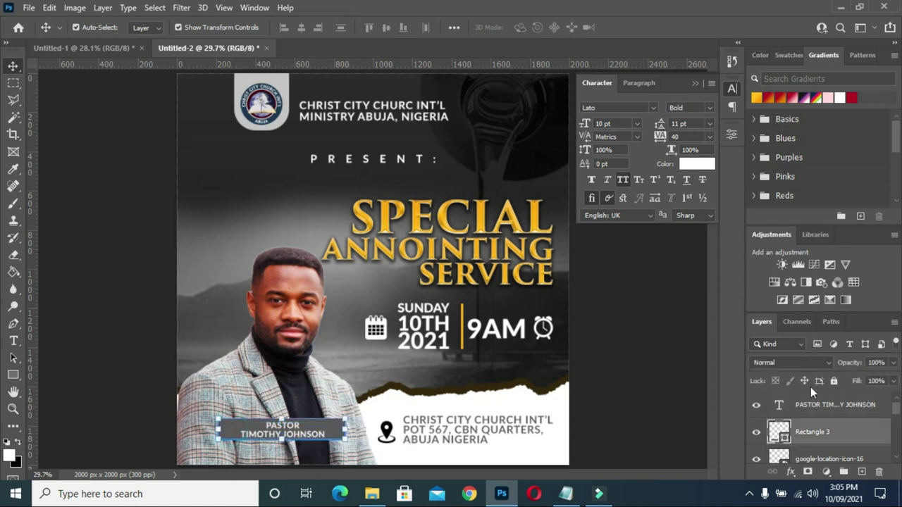
drag(854, 367, 847, 363)
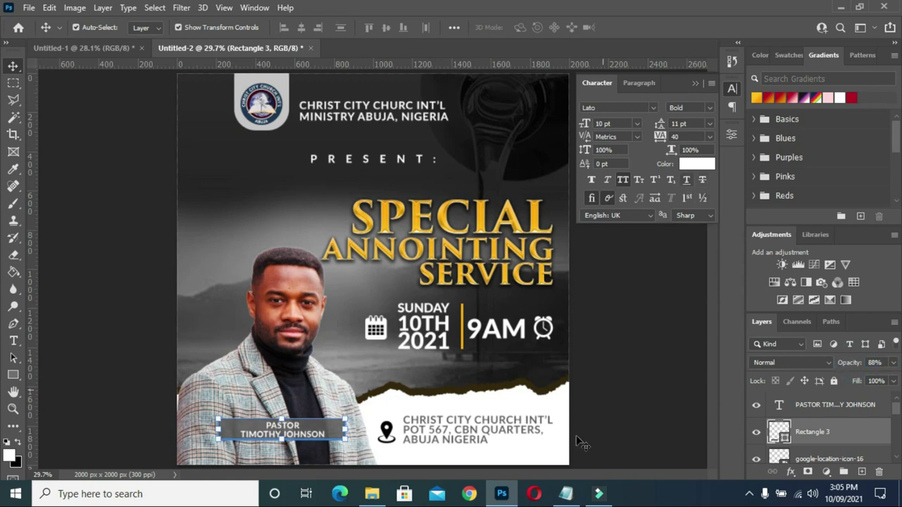
click(700, 406)
click(240, 428)
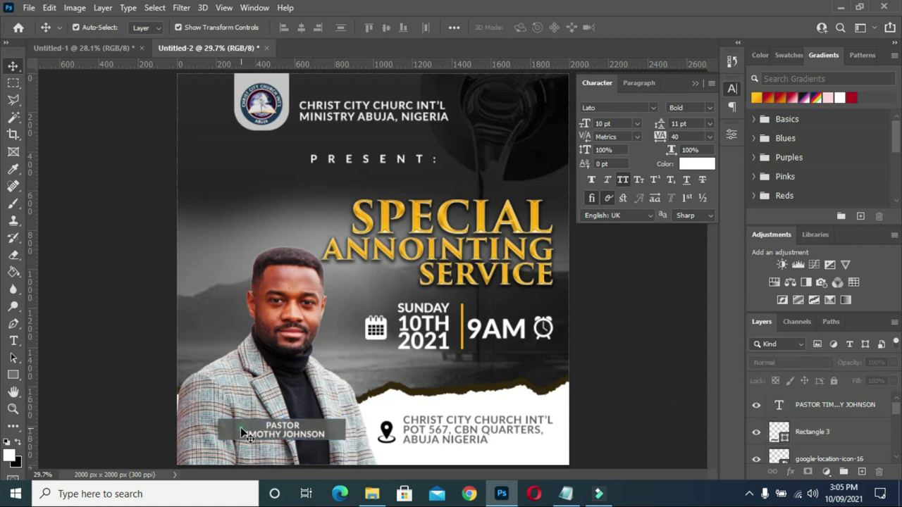
click(224, 430)
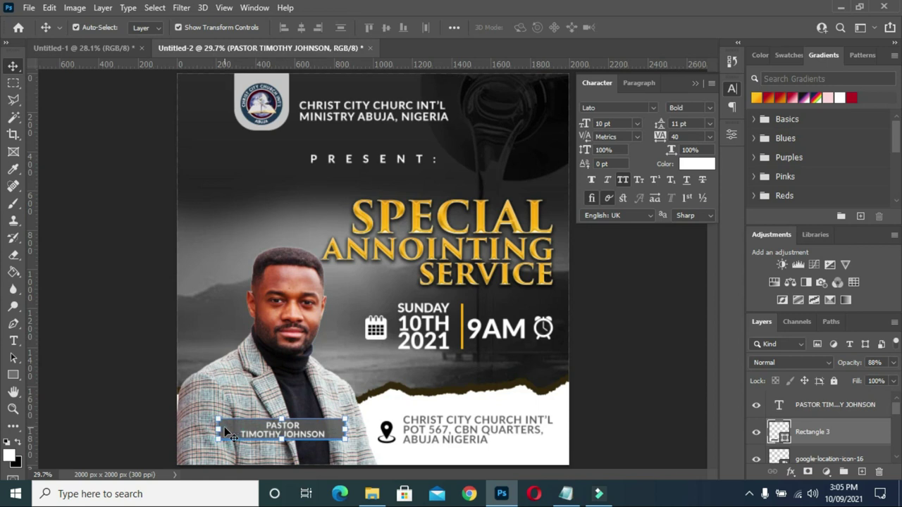
click(604, 403)
click(342, 430)
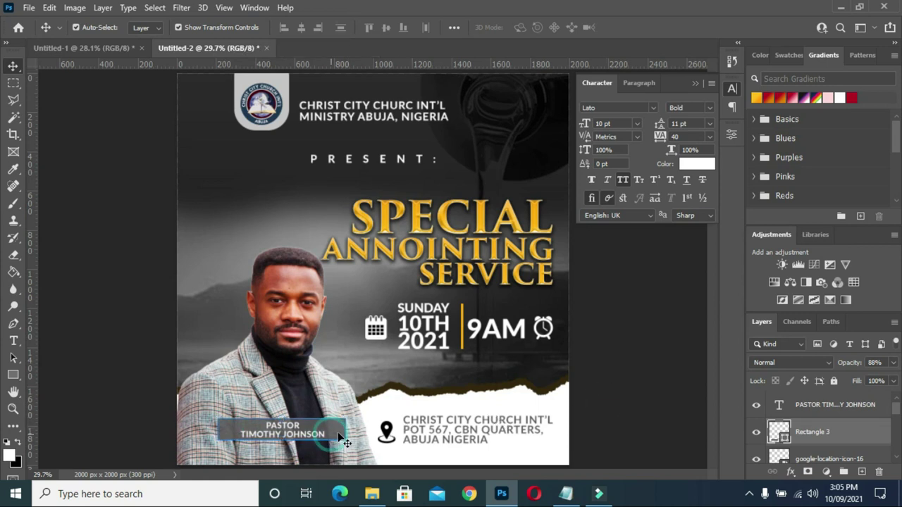
Step: Recolor the grey band's fill to darker grey 575757
click(694, 83)
double_click(782, 435)
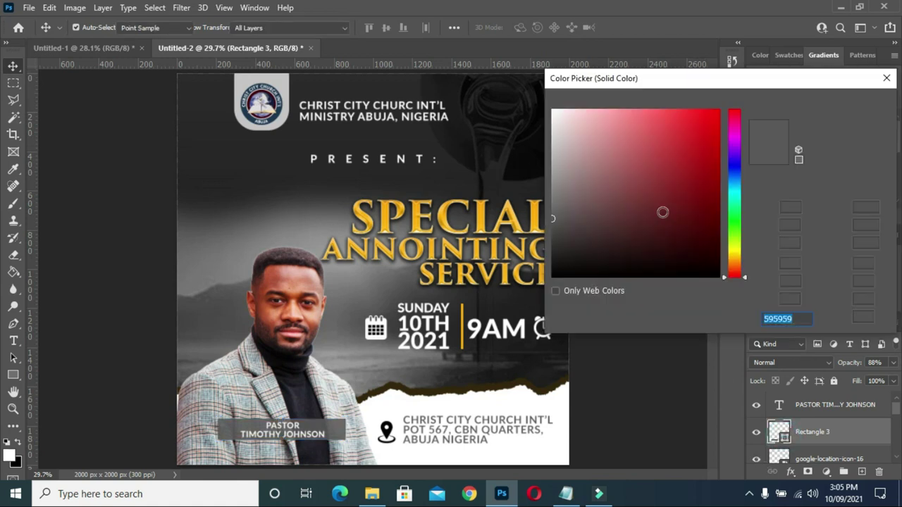
click(549, 234)
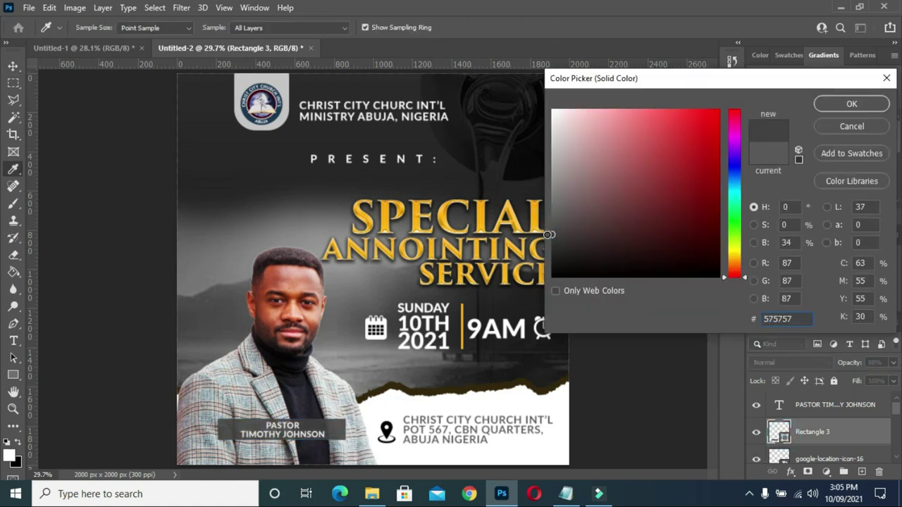
click(863, 104)
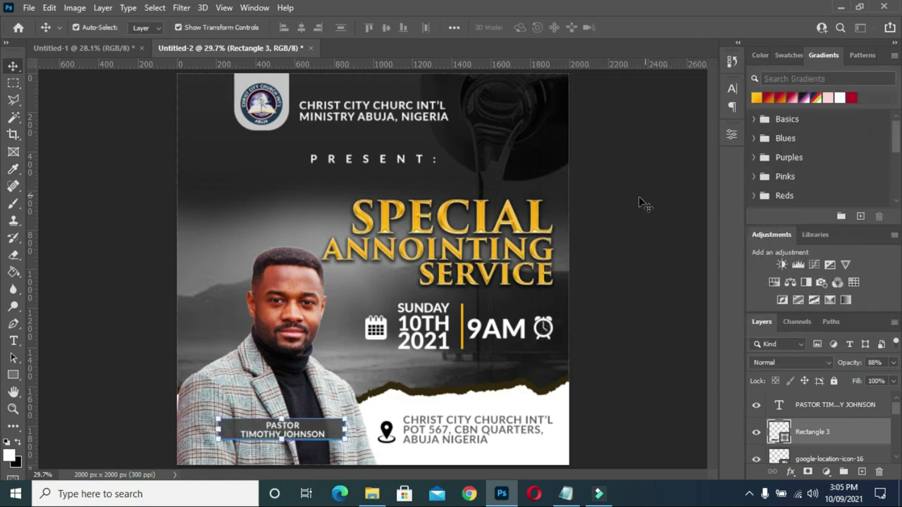
click(640, 197)
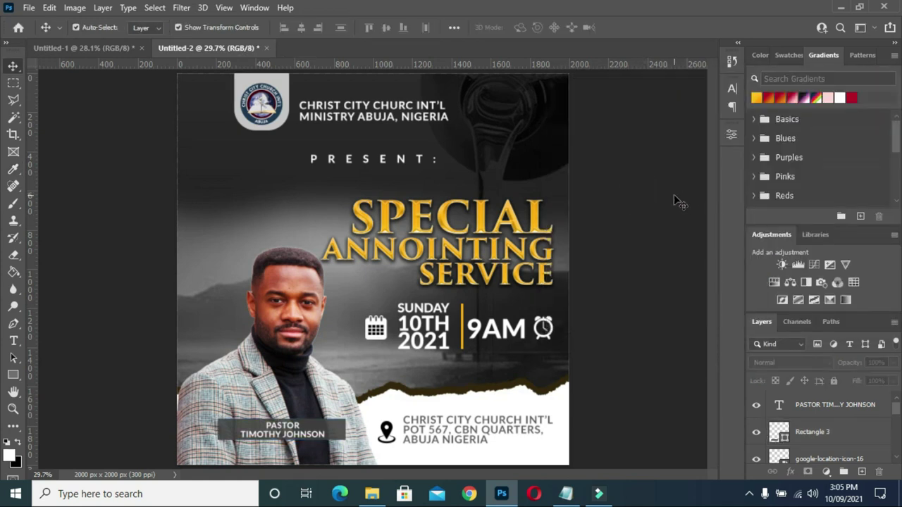
Step: Select the pastor name text and the grey band layers together
scroll(669, 207, down, 2)
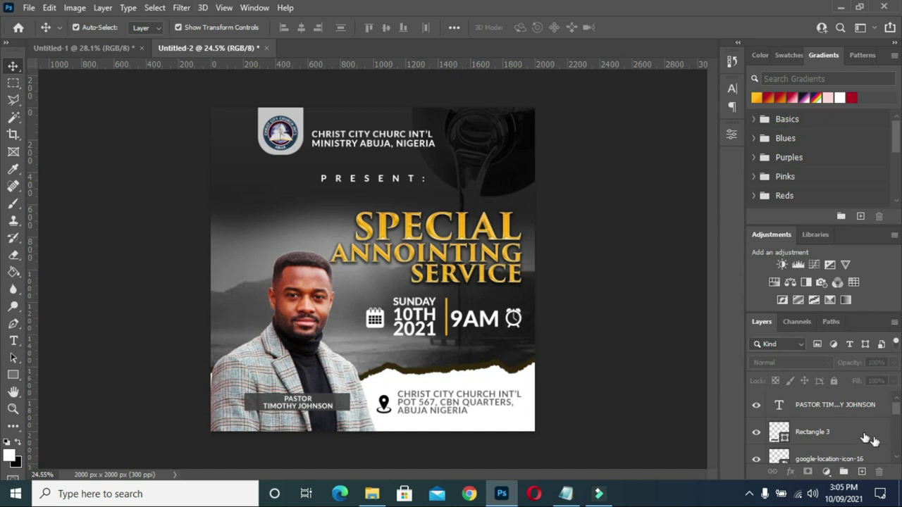
scroll(817, 414, down, 1)
scroll(817, 412, up, 1)
click(815, 407)
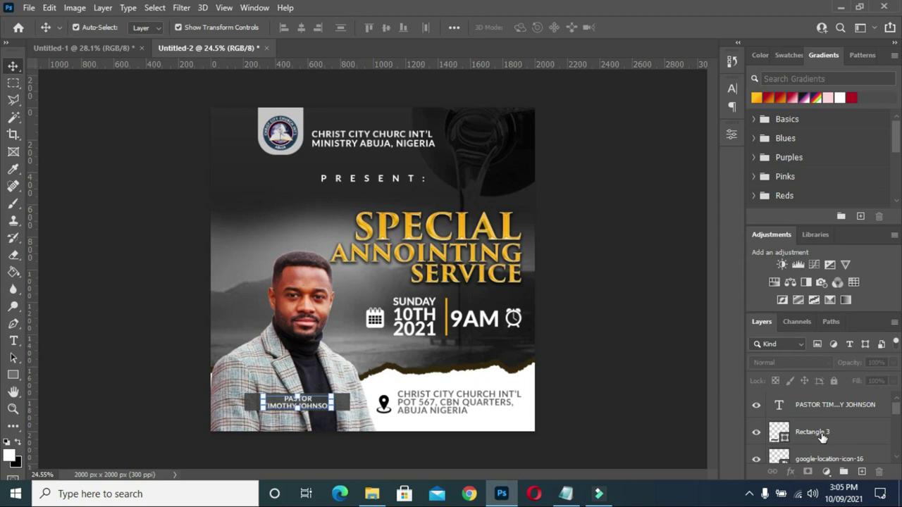
shift+click(819, 435)
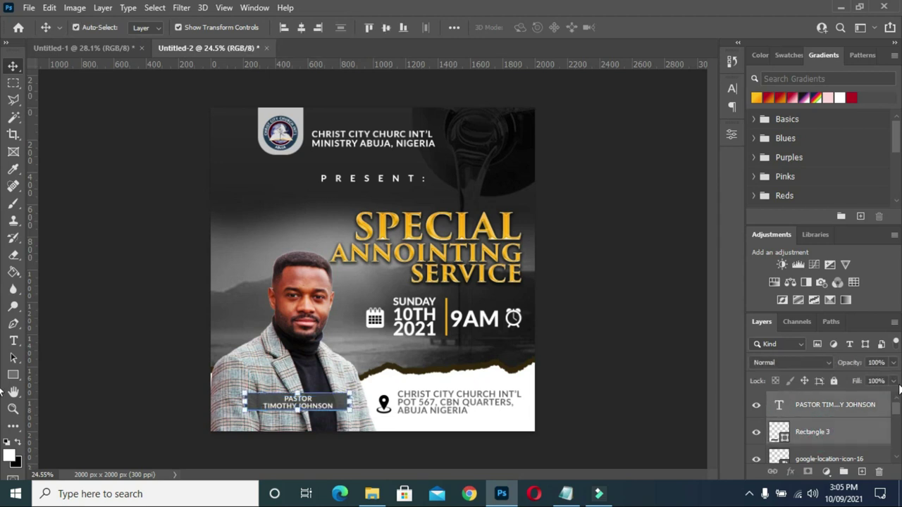
Step: Group the pastor's name text and grey band, and name the group PASTOR
key(ctrl+g)
click(801, 399)
double_click(801, 399)
text(P)
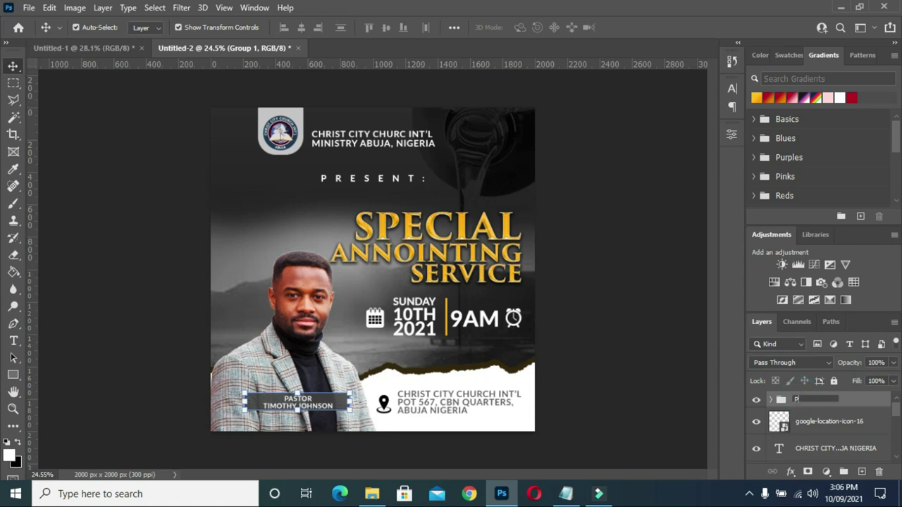
text(ASTOR)
key(Return)
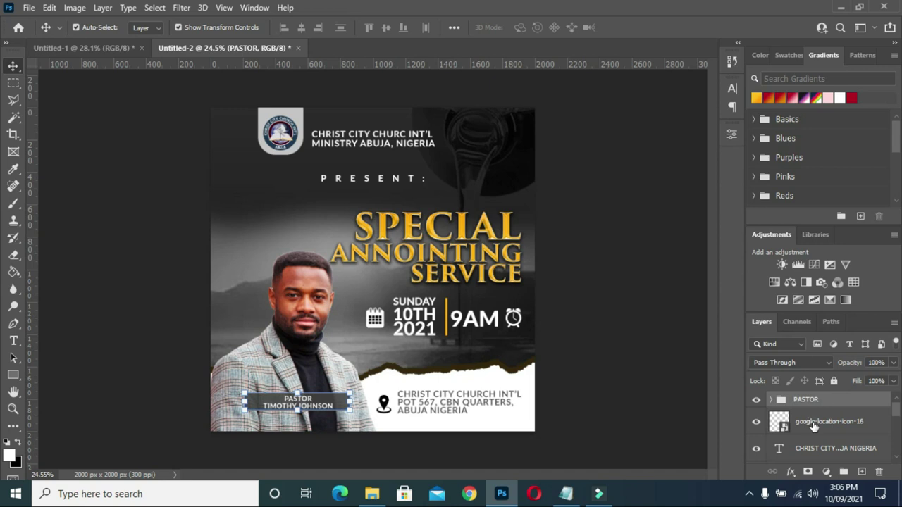
Step: Group the address text with the location pin as 'lOCATION', then select the pastor portrait layer
click(814, 427)
scroll(838, 422, down, 2)
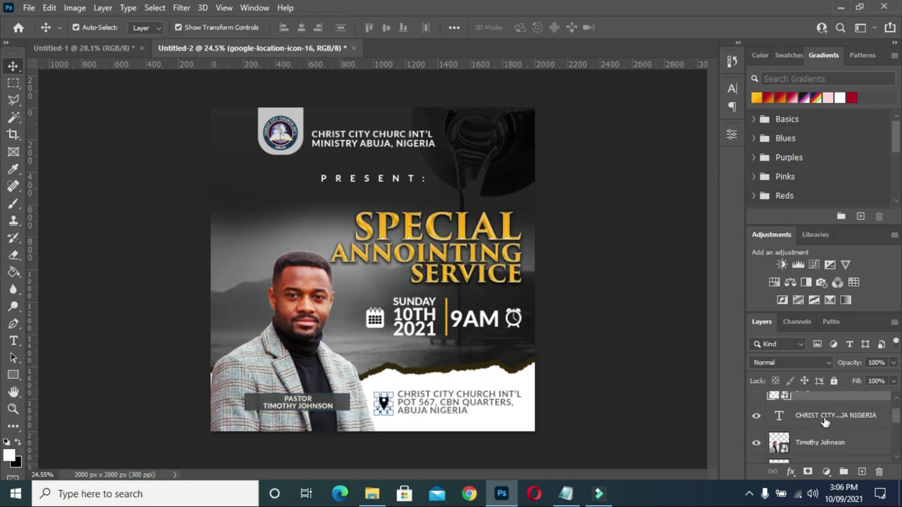
click(824, 420)
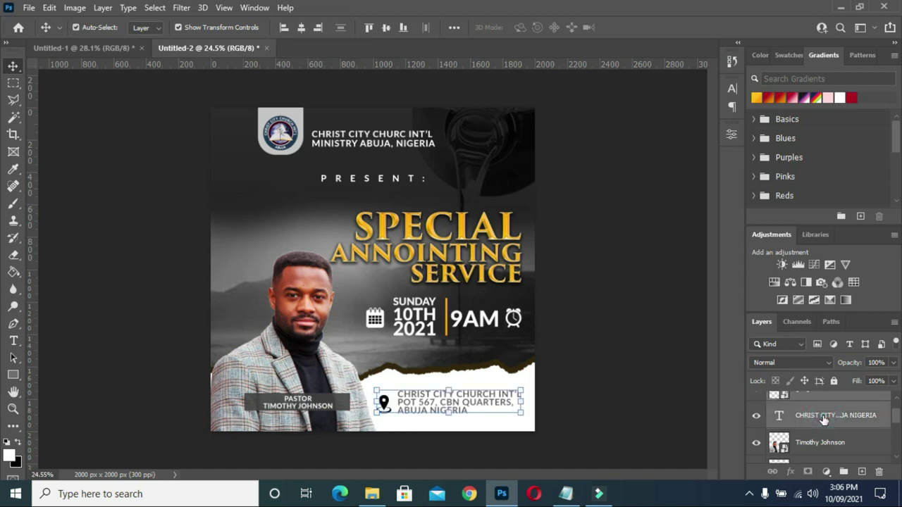
key(ctrl+g)
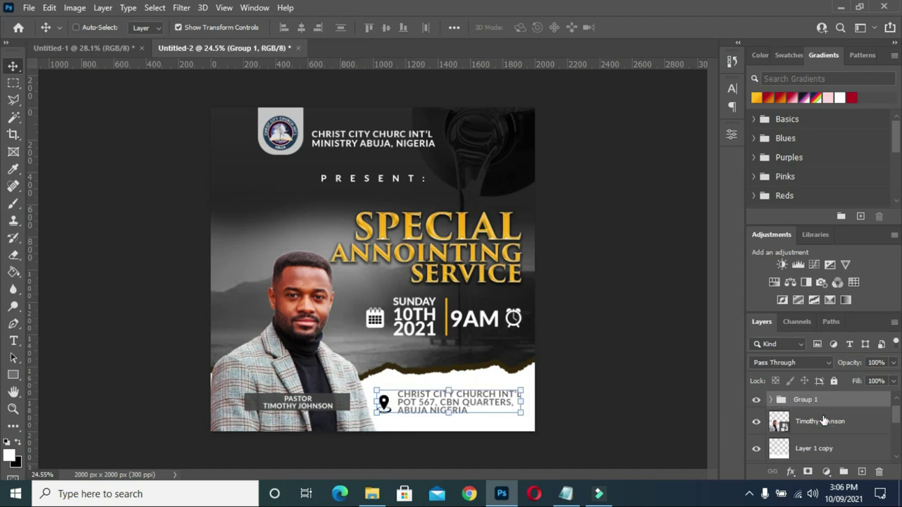
double_click(810, 401)
text(loca)
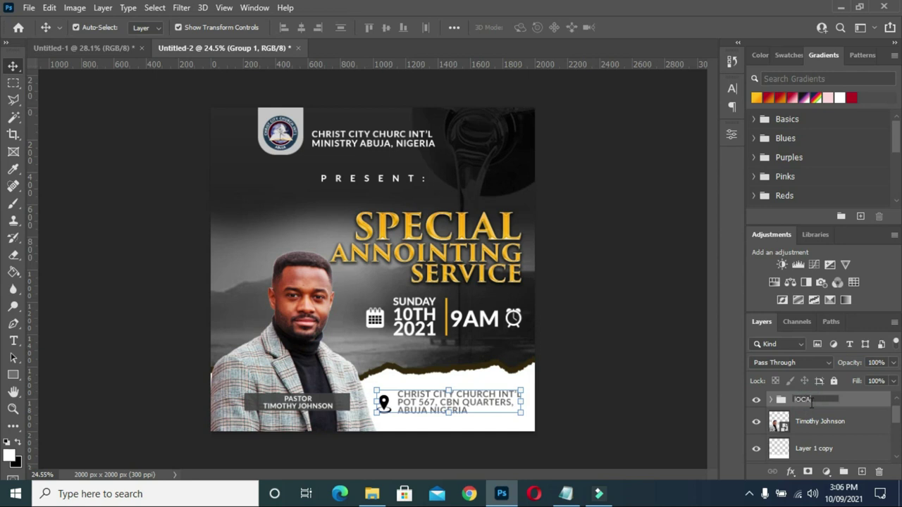
key(Return)
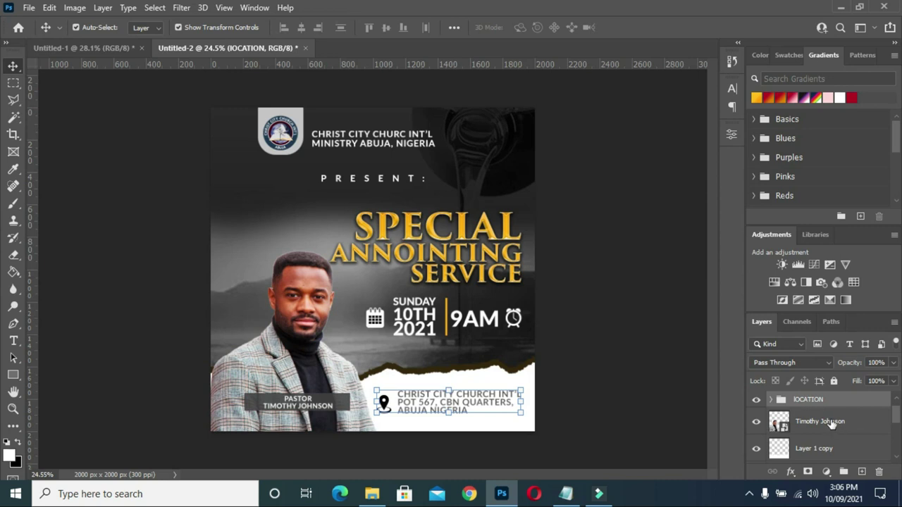
scroll(832, 423, down, 1)
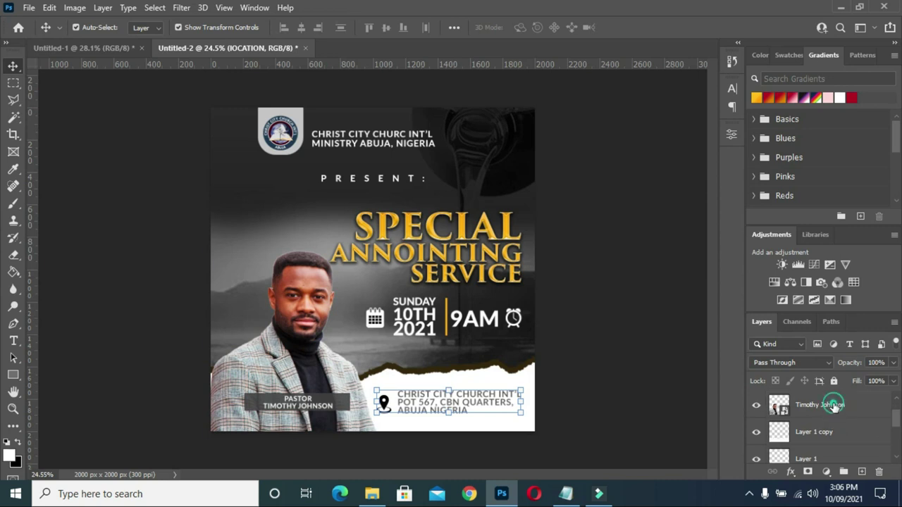
click(829, 405)
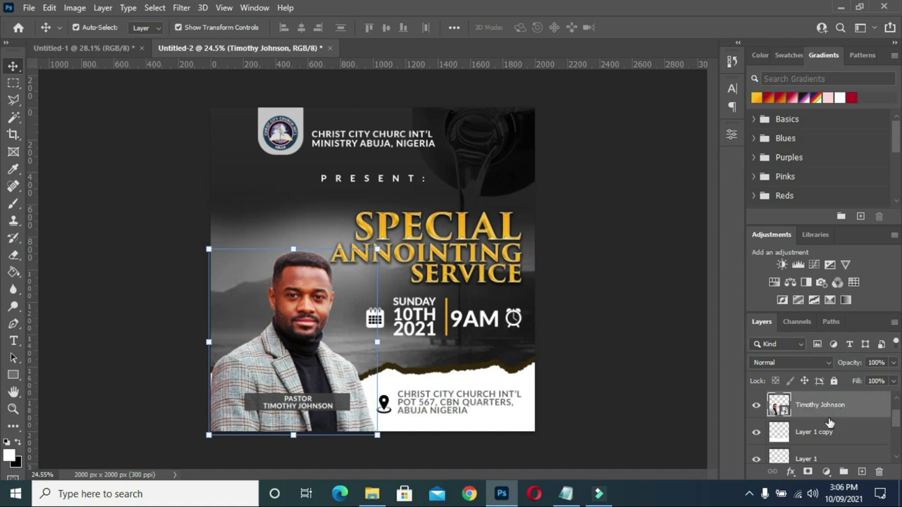
Step: Try moving the pastor portrait into the PASTOR group, undo it, and reselect the portrait
scroll(830, 421, up, 2)
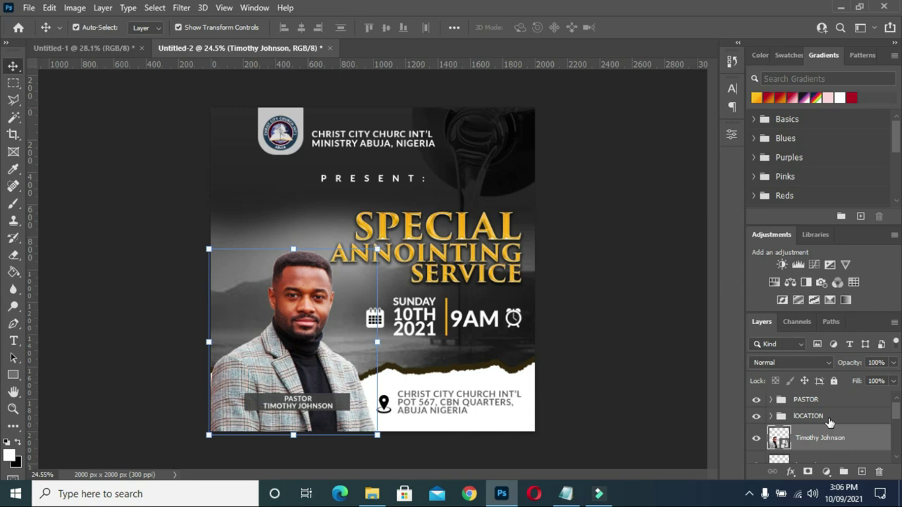
drag(820, 436, 807, 400)
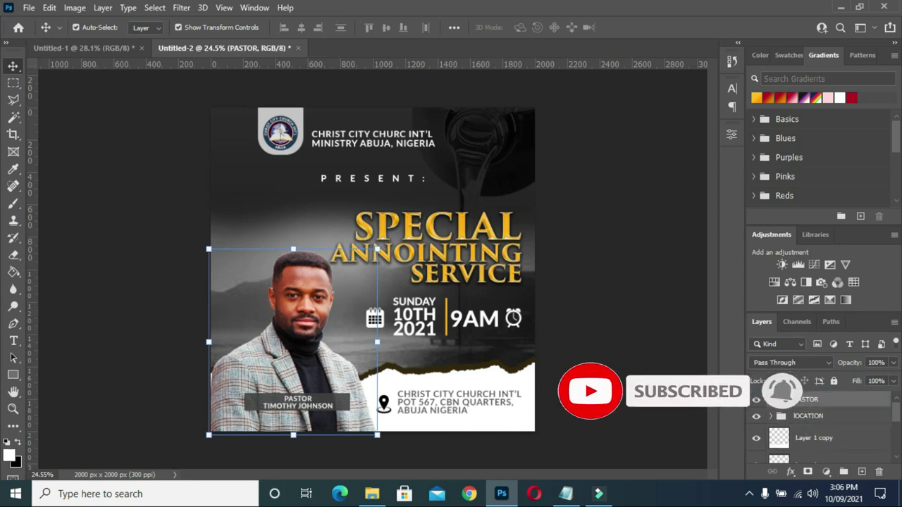
ctrl+click(817, 408)
key(ctrl+z)
key(ctrl+z)
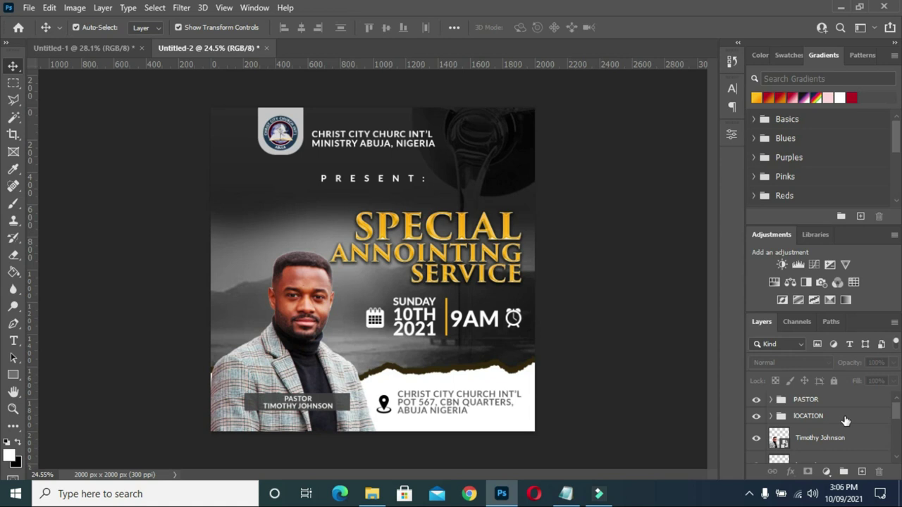
scroll(833, 430, down, 1)
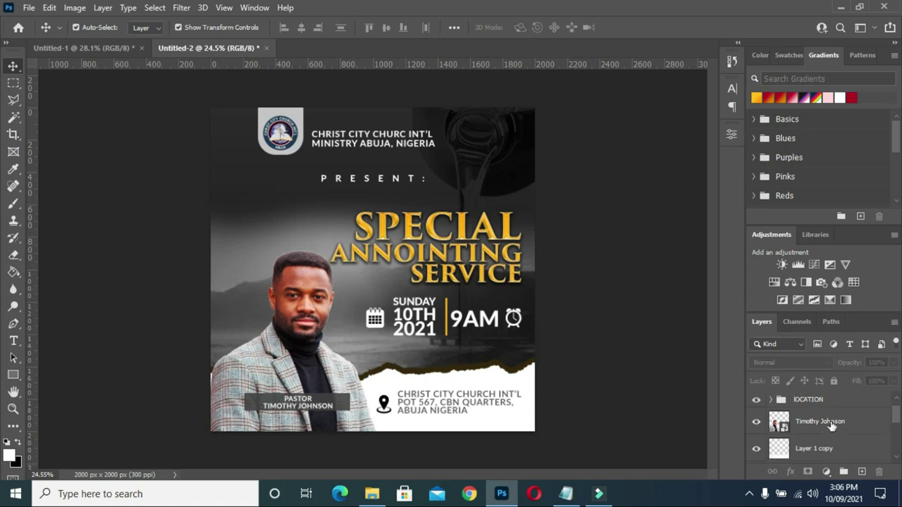
scroll(827, 417, down, 1)
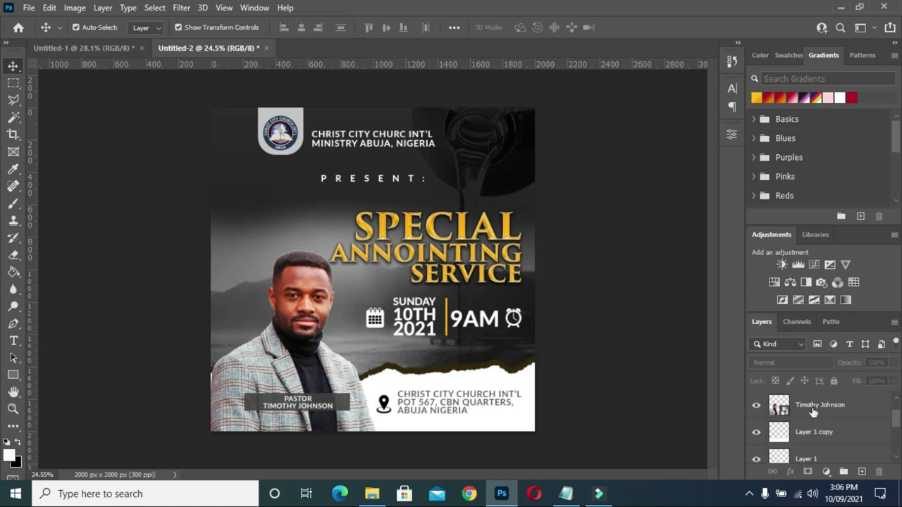
scroll(821, 419, up, 2)
click(839, 436)
scroll(842, 433, down, 3)
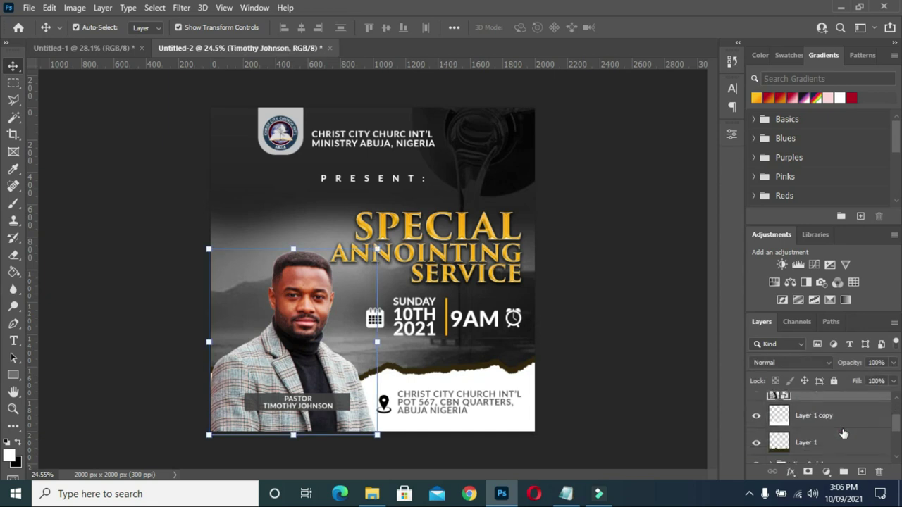
Step: Duplicate the Layer 1 torn band and group both copies as 'brush'
click(820, 415)
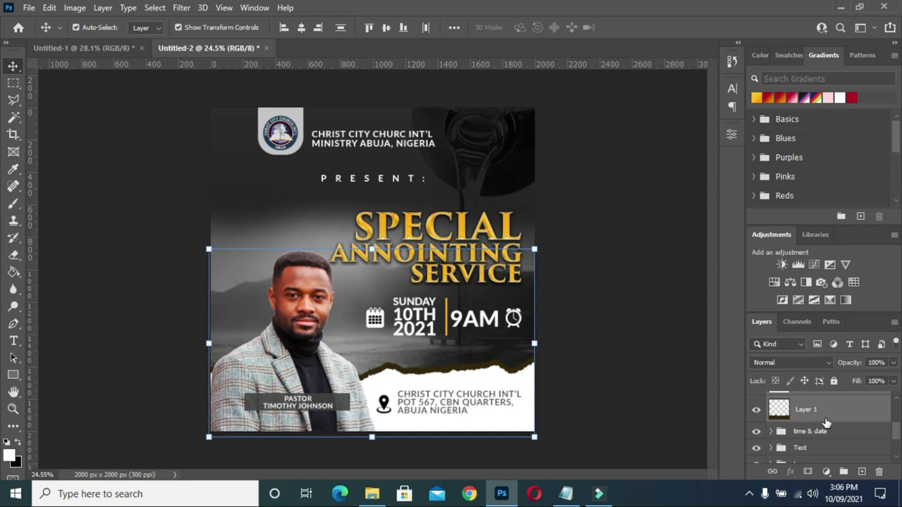
key(ctrl+j)
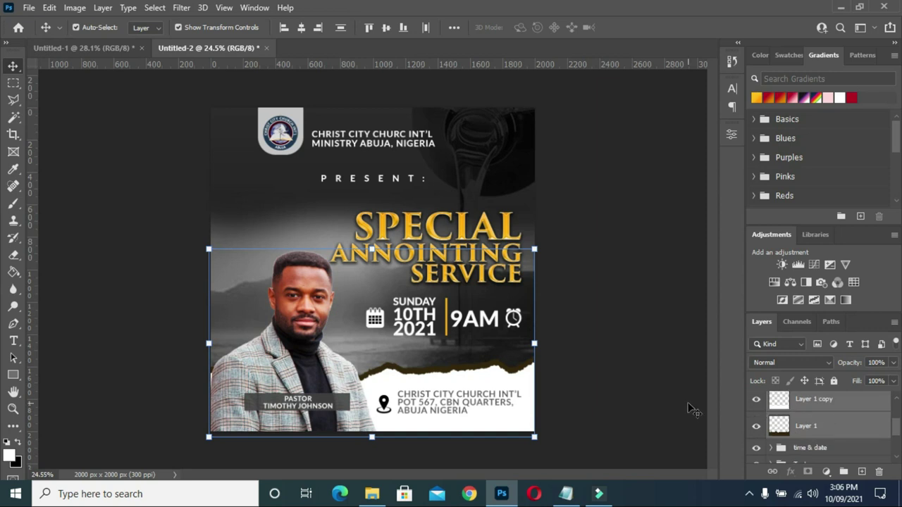
key(ctrl+g)
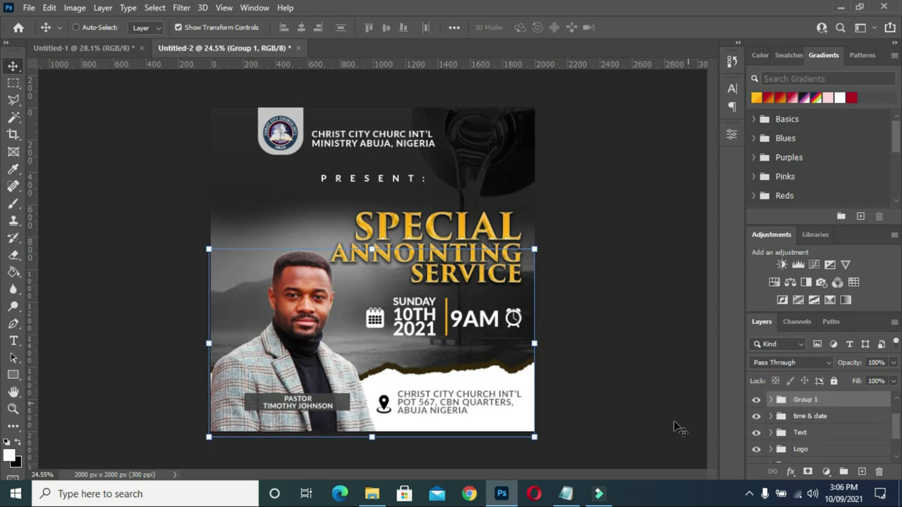
double_click(804, 400)
text(brush)
key(Return)
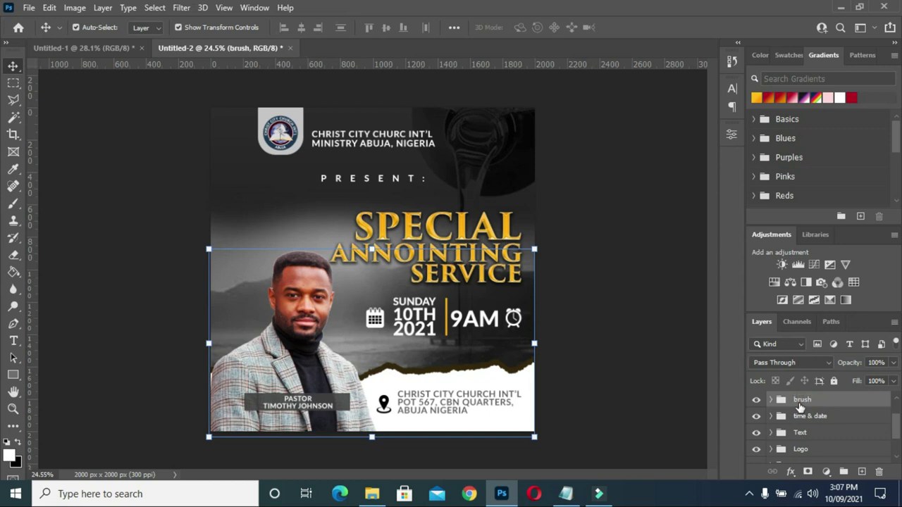
Step: Stamp all visible layers into a merged Layer 2 on top of the flyer
click(666, 367)
key(ctrl)
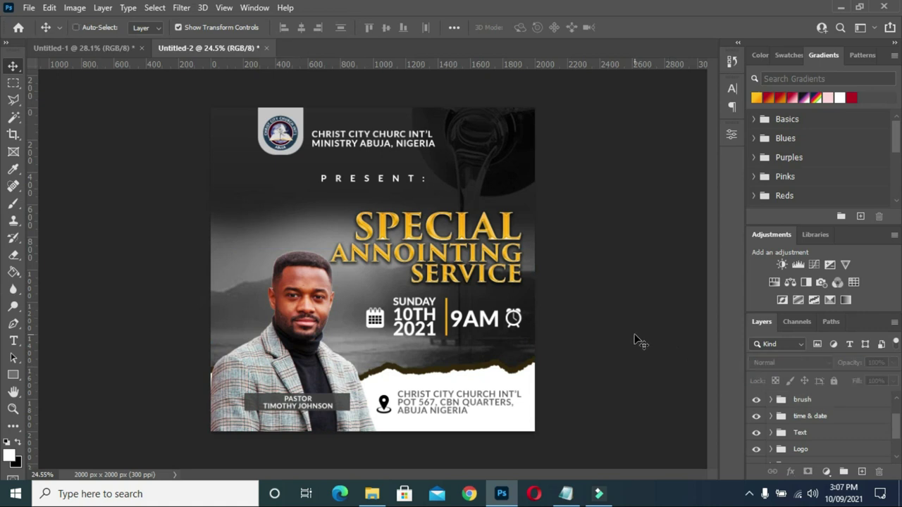
ctrl+click(635, 337)
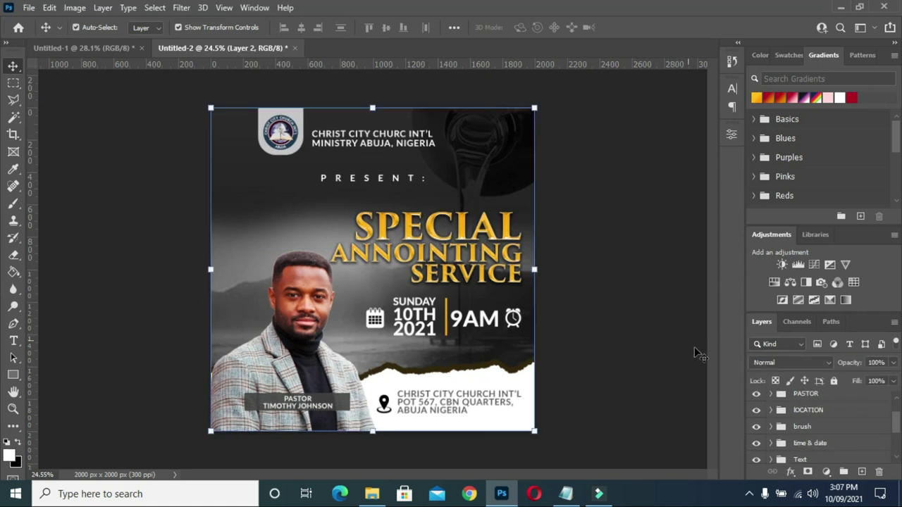
Step: Apply the Camera Raw Filter to merged Layer 2 for a cool teal cast
scroll(678, 397, up, 5)
scroll(624, 362, down, 4)
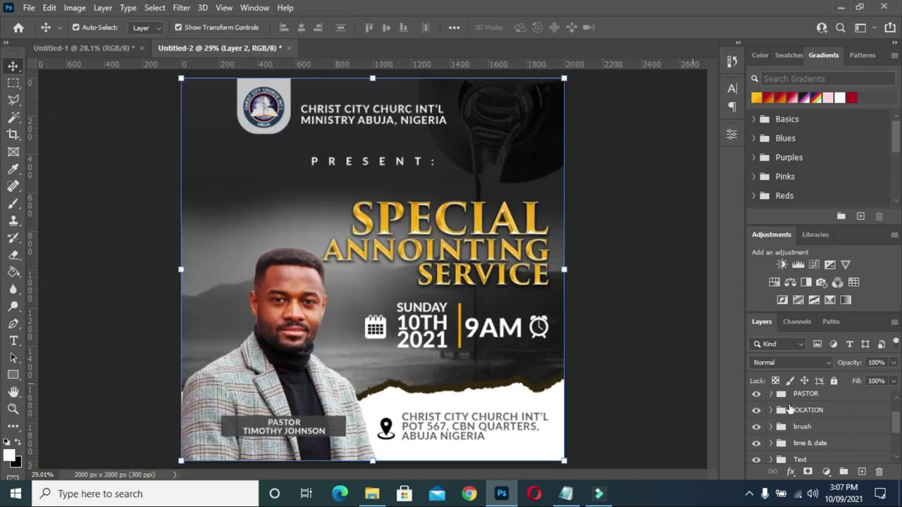
scroll(818, 431, up, 1)
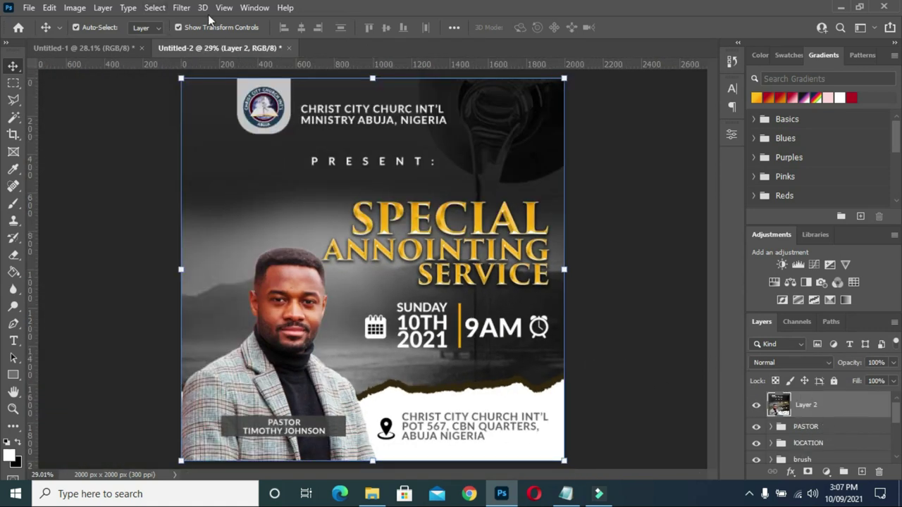
click(181, 7)
click(195, 23)
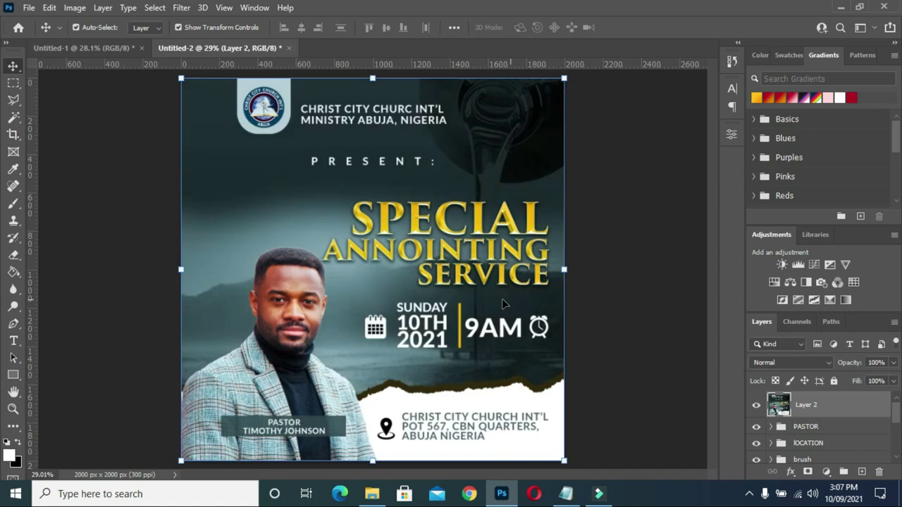
click(181, 8)
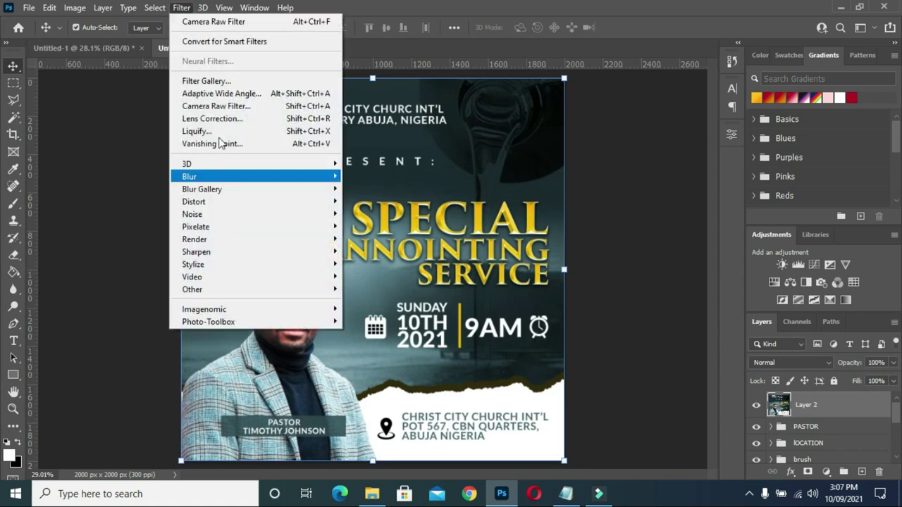
Step: In Camera Raw, set Temperature to -21 and Tint to -11
click(211, 107)
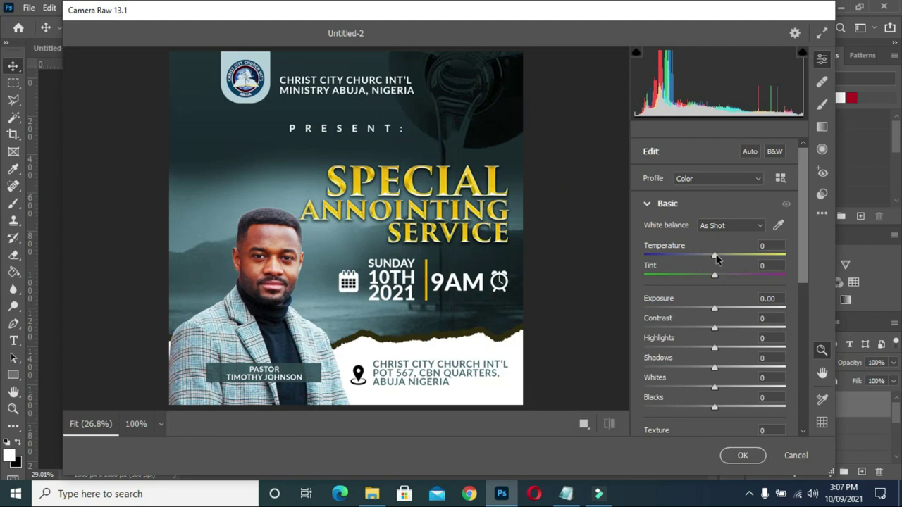
click(766, 247)
mouse_move(713, 257)
mouse_down()
mouse_move(696, 258)
mouse_move(710, 257)
mouse_up()
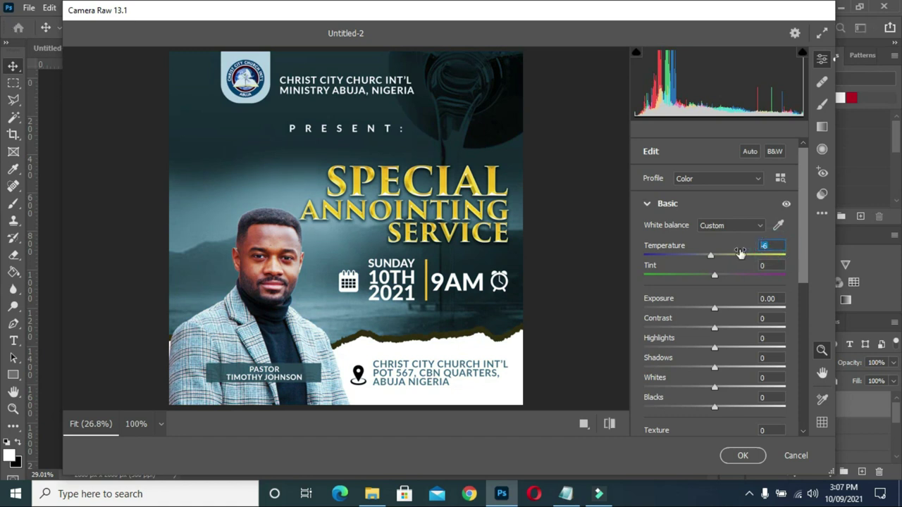
text(21)
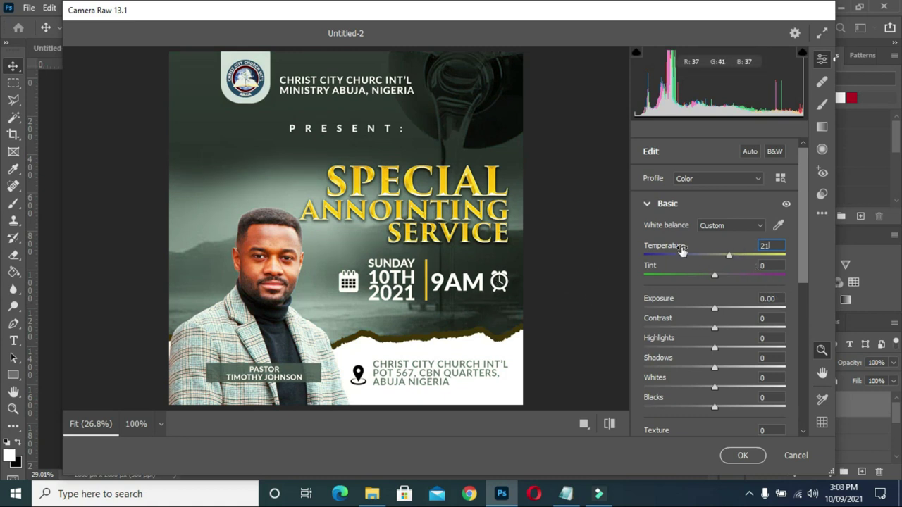
click(762, 247)
text(-21)
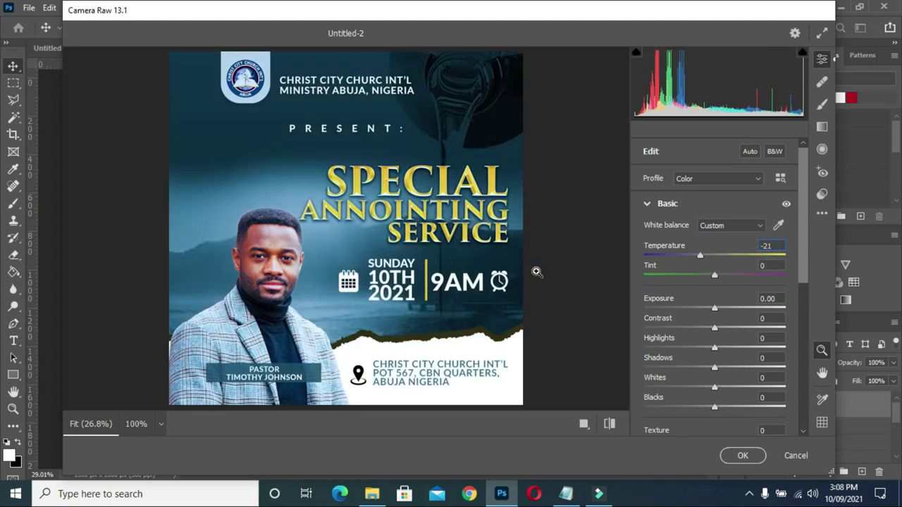
click(714, 278)
drag(704, 281, 698, 282)
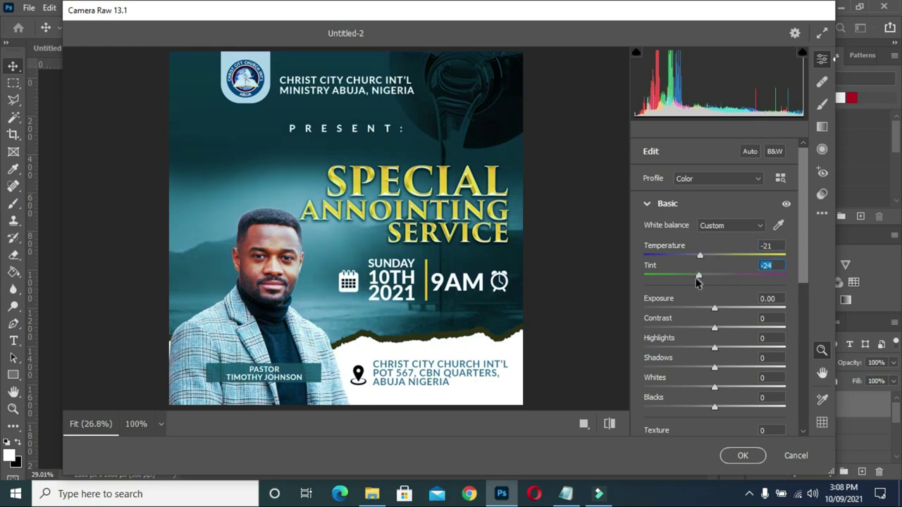
key(Down)
key(Down)
key(Down)
key(Down)
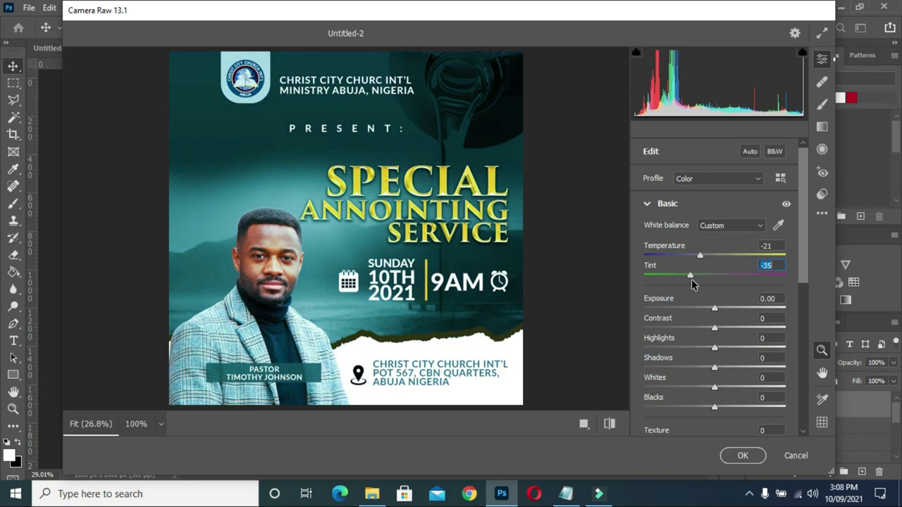
click(708, 281)
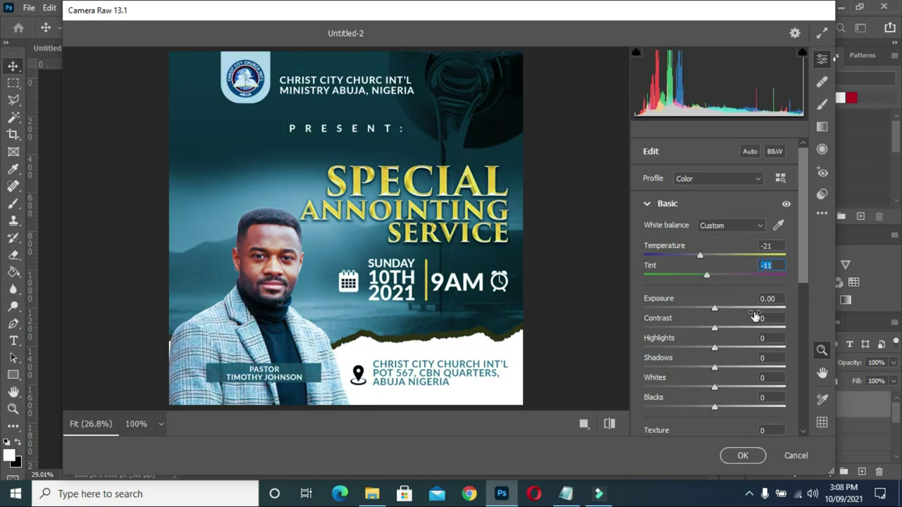
Step: Set Vibrance +23 and Saturation 6, apply the grade, and deselect Layer 2
scroll(755, 289, down, 3)
scroll(740, 310, down, 2)
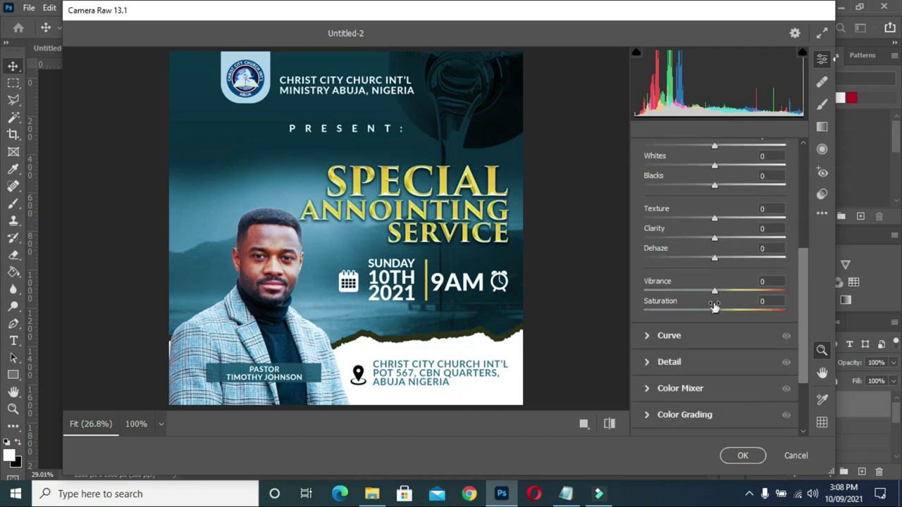
click(762, 281)
text(23)
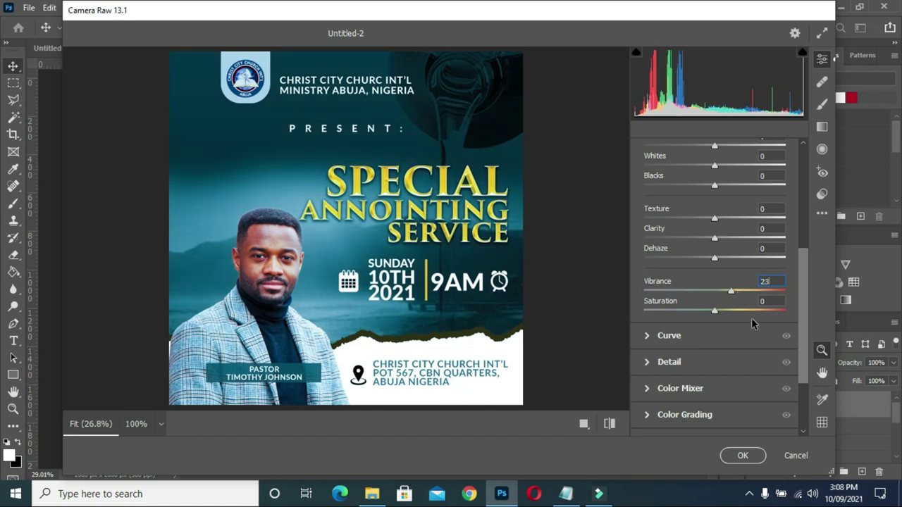
key(Tab)
text(6)
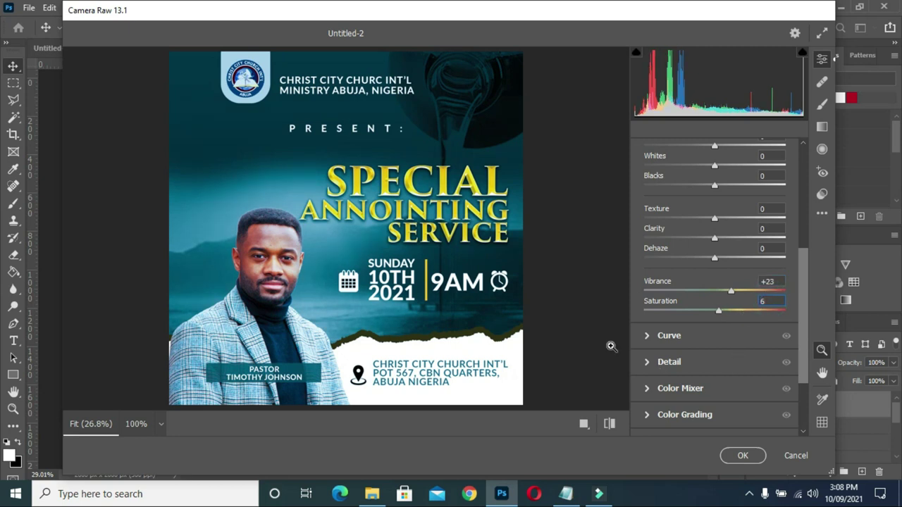
click(743, 456)
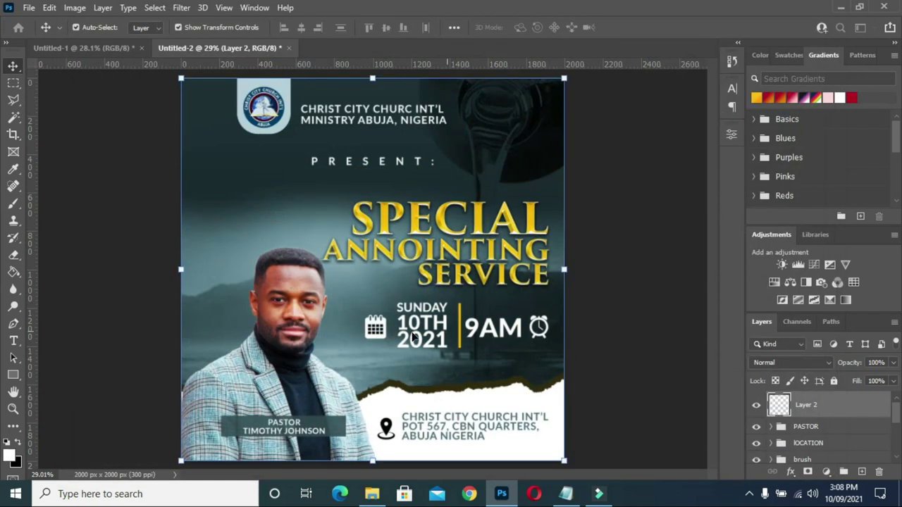
click(614, 248)
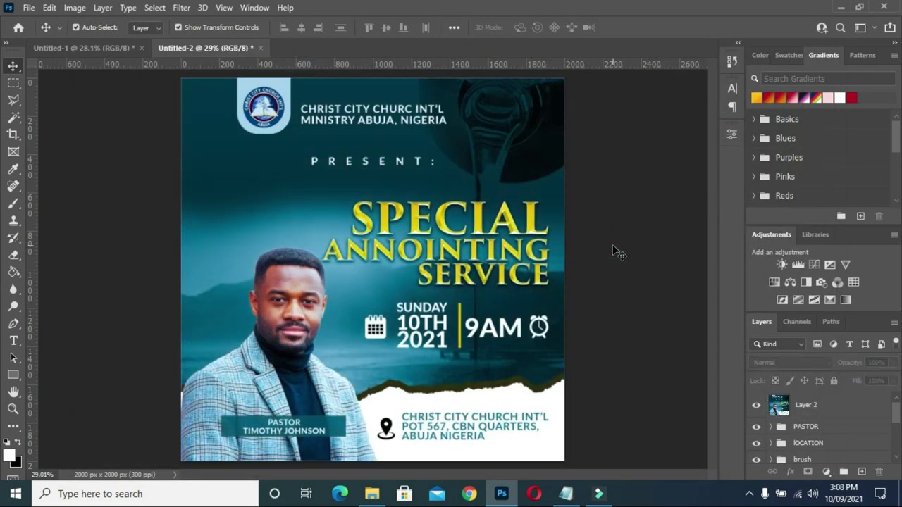